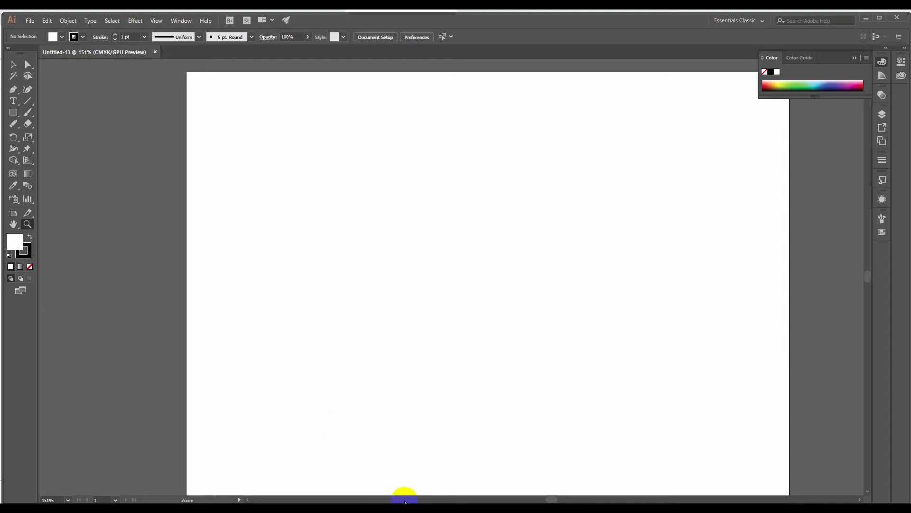
Step: Switch to Pinterest in Chrome, browse the denim sketch results and open the line drawing of jeans with rolled cuffs
{"action": "mouse_move", "coordinate": [405, 494]}
{"action": "left_click", "coordinate": [365, 451]}
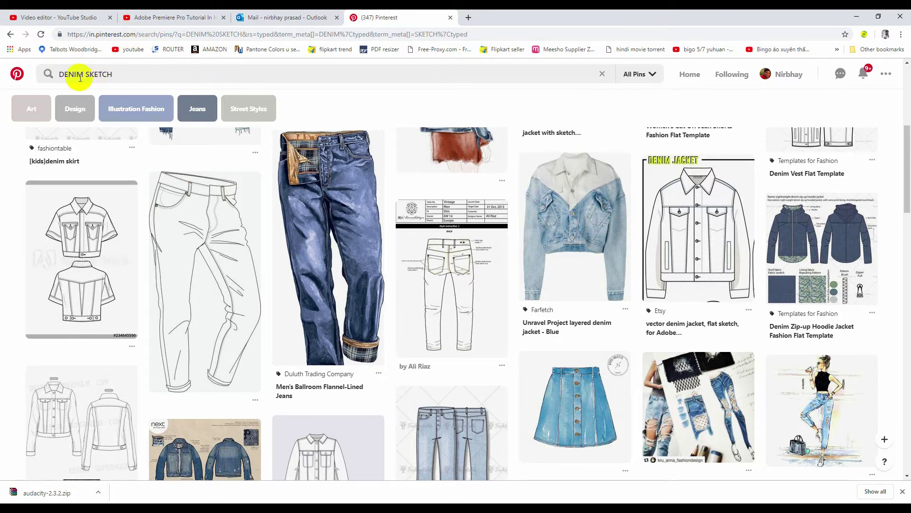
{"action": "scroll", "coordinate": [388, 298], "scroll_direction": "down", "scroll_amount": 5}
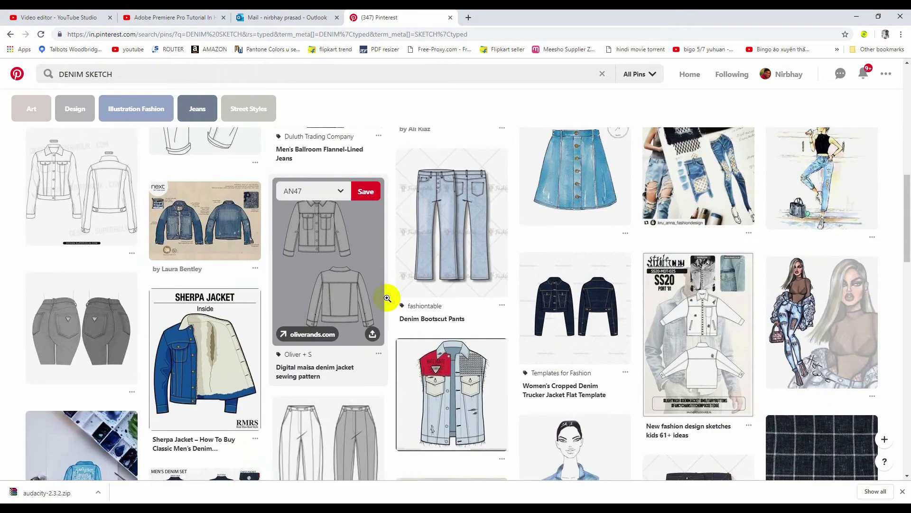
{"action": "scroll", "coordinate": [387, 298], "scroll_direction": "down", "scroll_amount": 4}
{"action": "scroll", "coordinate": [387, 298], "scroll_direction": "up", "scroll_amount": 7}
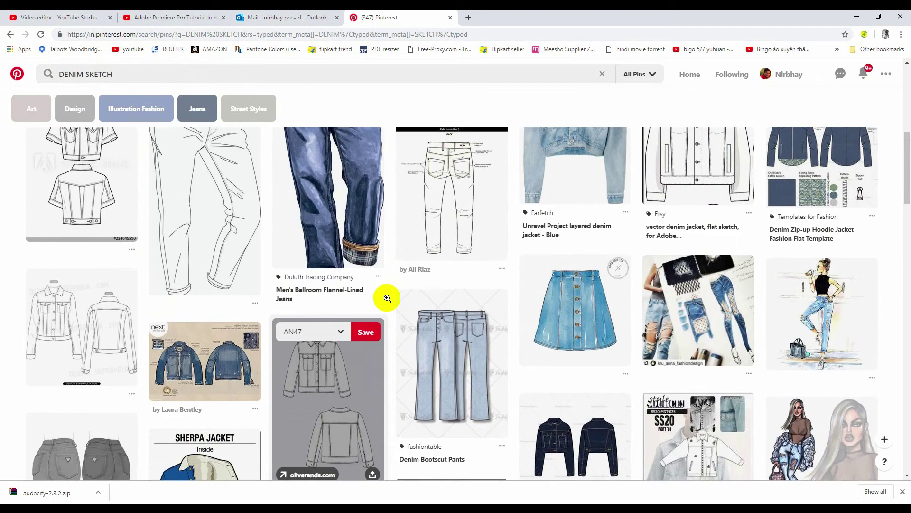
{"action": "scroll", "coordinate": [387, 298], "scroll_direction": "up", "scroll_amount": 1}
{"action": "scroll", "coordinate": [390, 299], "scroll_direction": "up", "scroll_amount": 2}
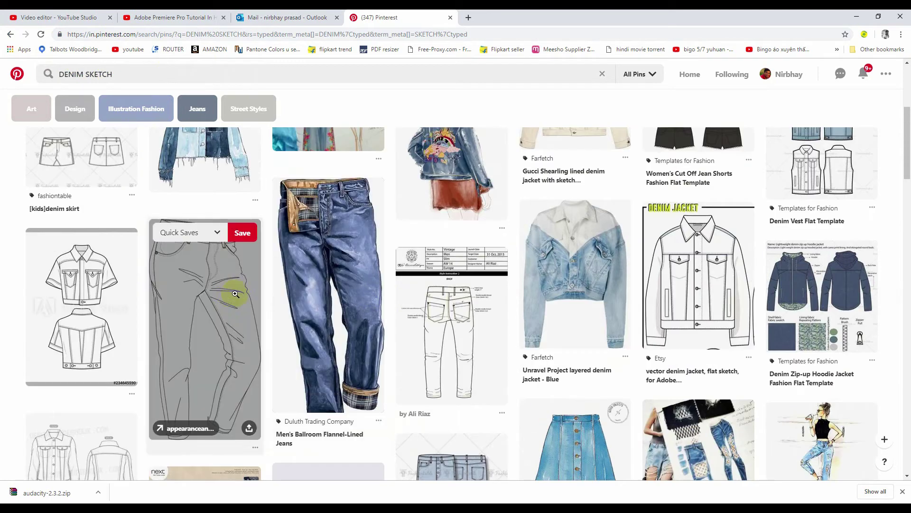
{"action": "left_click", "coordinate": [234, 292]}
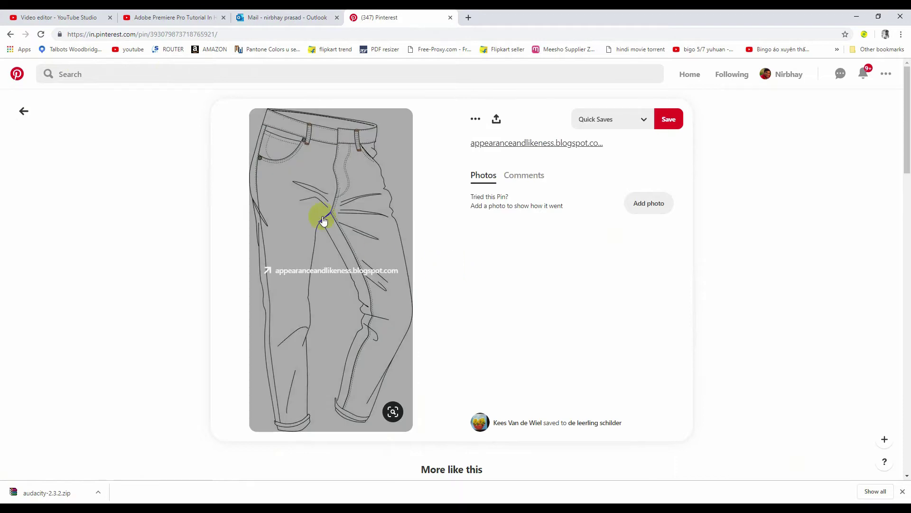
Step: Copy the jeans sketch image and paste it into the Untitled-13 document in Illustrator
{"action": "right_click", "coordinate": [321, 214]}
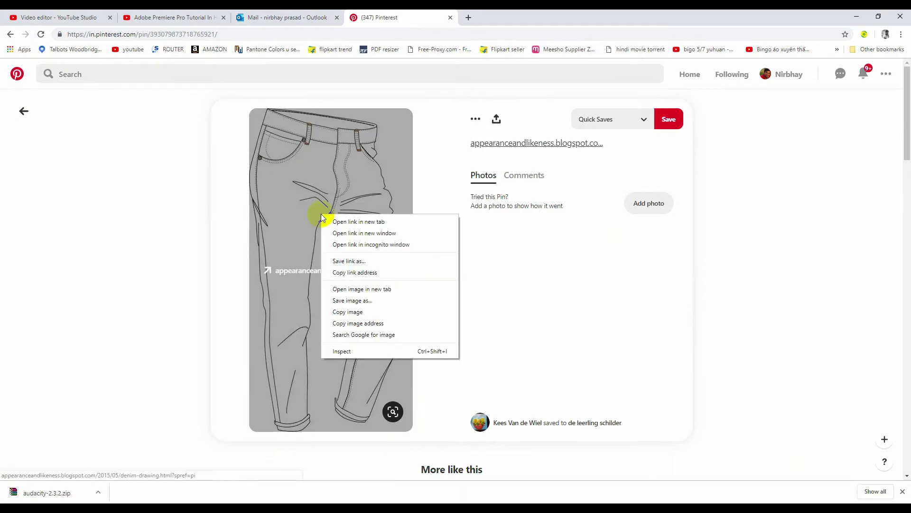
{"action": "left_click", "coordinate": [357, 313]}
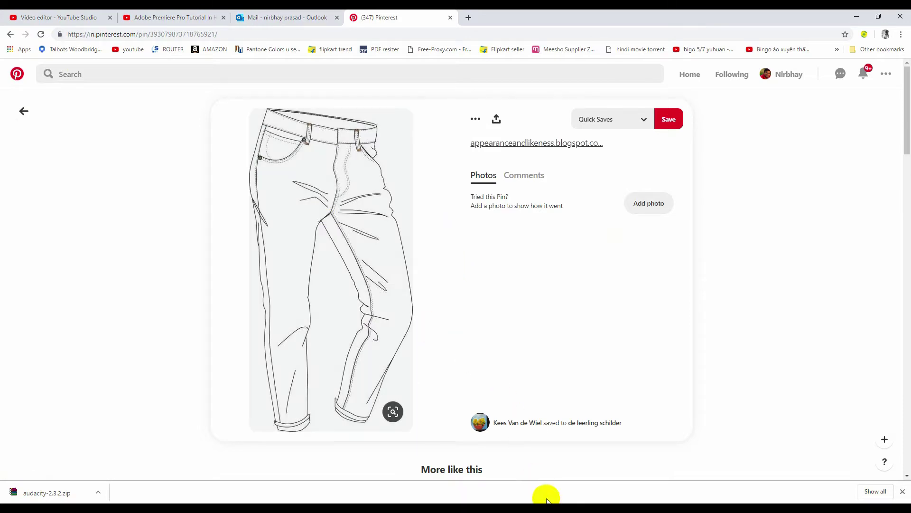
{"action": "left_click", "coordinate": [572, 511]}
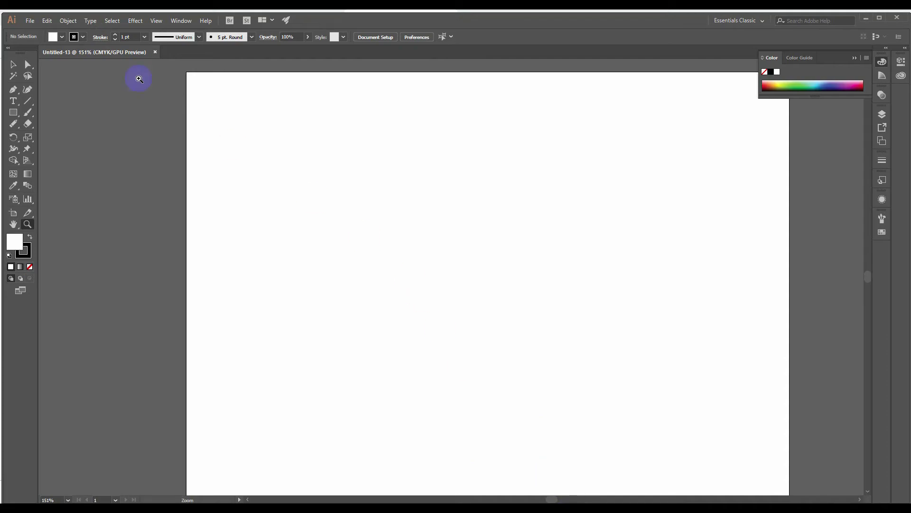
{"action": "left_click", "coordinate": [47, 21]}
{"action": "left_click", "coordinate": [73, 74]}
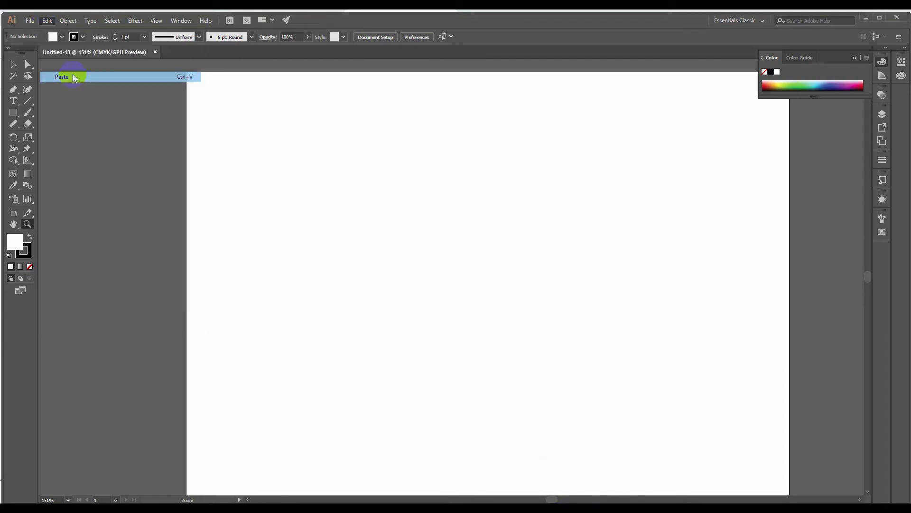
{"action": "scroll", "coordinate": [491, 251], "scroll_direction": "up", "scroll_amount": 3}
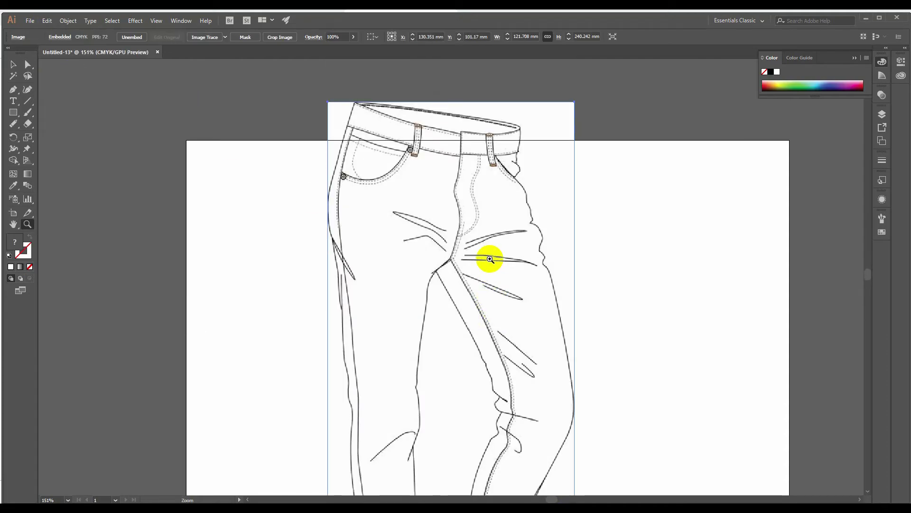
Step: Scale the pasted jeans image down to about 81 x 160 mm and move it to the left part of the artboard
{"action": "key", "text": "v"}
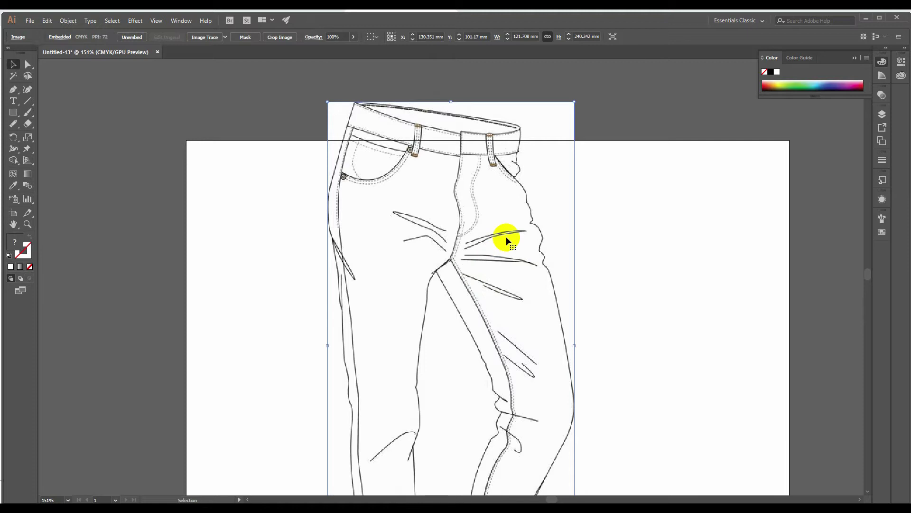
{"action": "left_click_drag", "start_coordinate": [574, 101], "coordinate": [533, 179]}
{"action": "scroll", "coordinate": [557, 226], "scroll_direction": "down", "scroll_amount": 3}
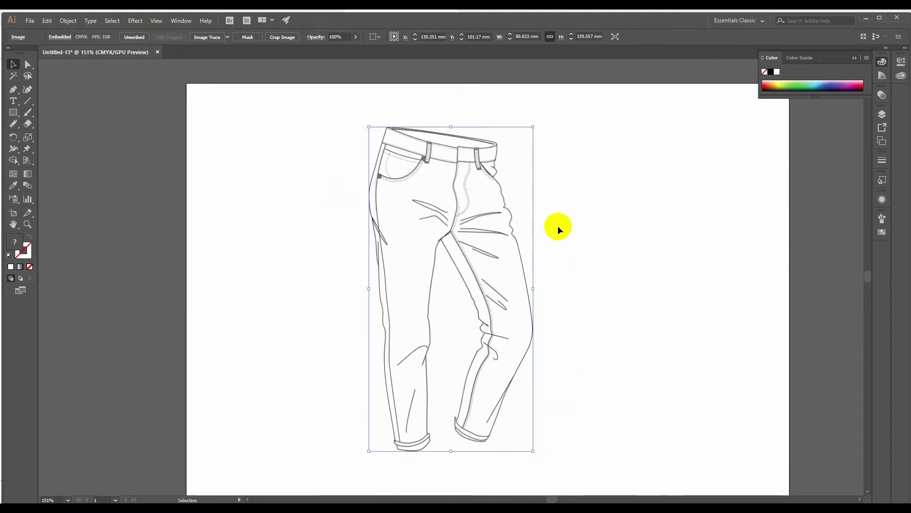
{"action": "left_click", "coordinate": [566, 240]}
{"action": "left_click_drag", "start_coordinate": [483, 256], "coordinate": [356, 250]}
{"action": "left_click", "coordinate": [443, 235]}
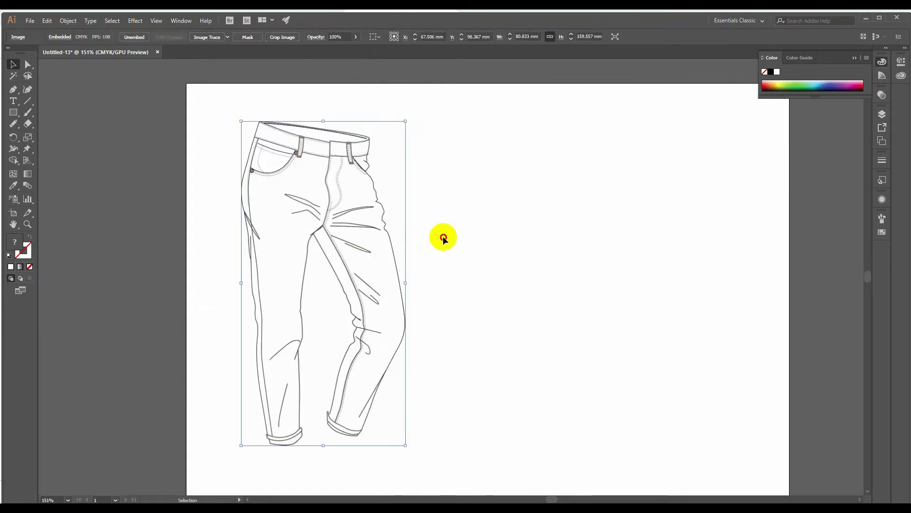
{"action": "left_click", "coordinate": [372, 238]}
Step: Draw a wavy open path with the Pen tool from beside the waistband down over the jeans' bent leg to the inner knee
{"action": "left_click", "coordinate": [13, 89]}
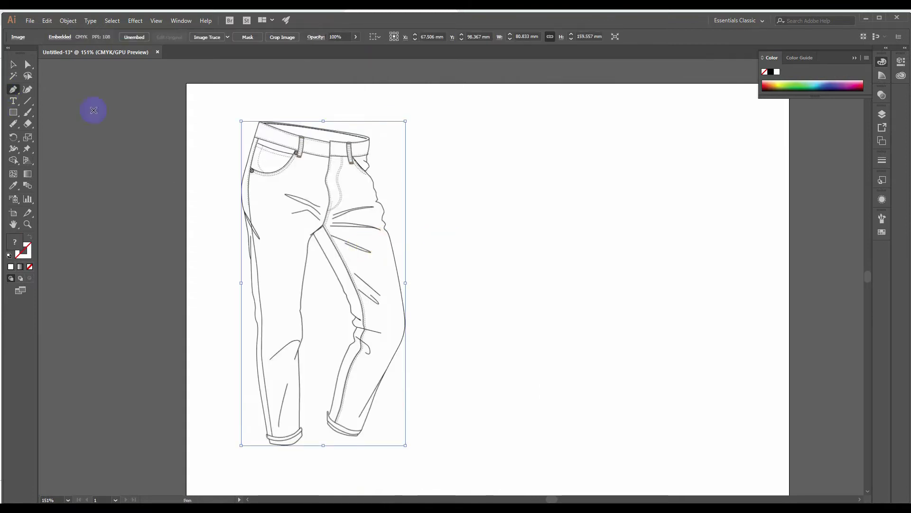
{"action": "left_click", "coordinate": [375, 164]}
{"action": "left_click_drag", "start_coordinate": [368, 189], "coordinate": [373, 263]}
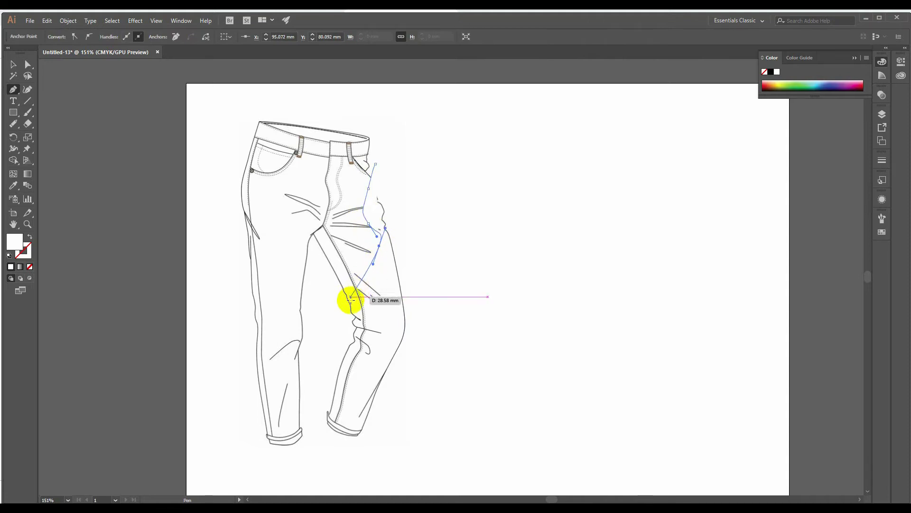
{"action": "left_click_drag", "start_coordinate": [351, 301], "coordinate": [350, 319]}
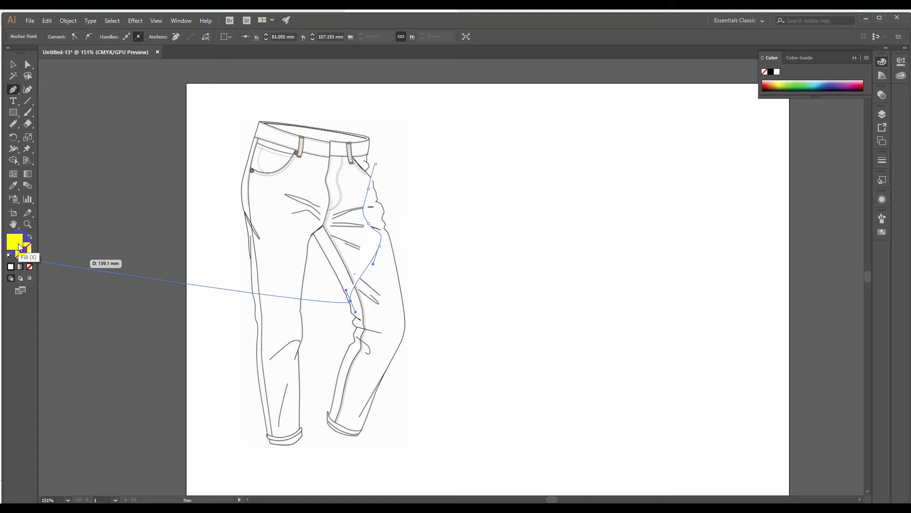
Step: Give the wavy path a black stroke and no fill
{"action": "left_click", "coordinate": [28, 255]}
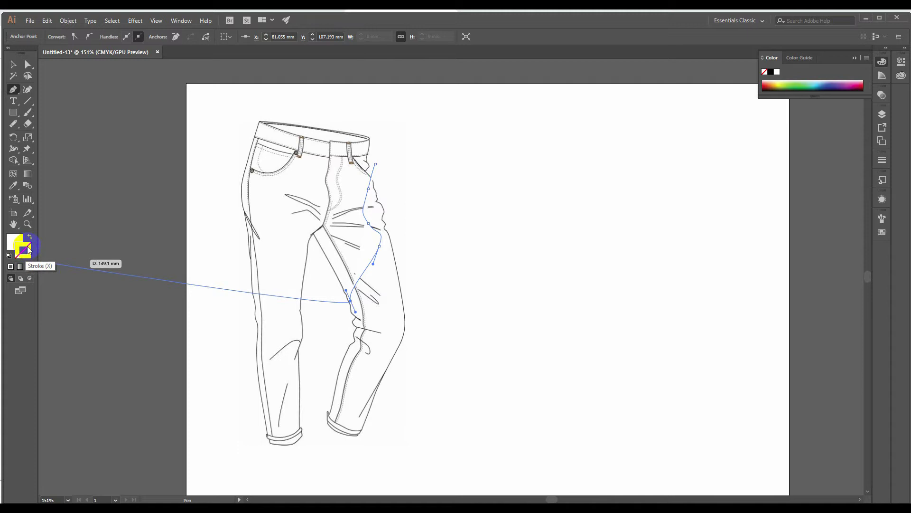
{"action": "double_click", "coordinate": [23, 251]}
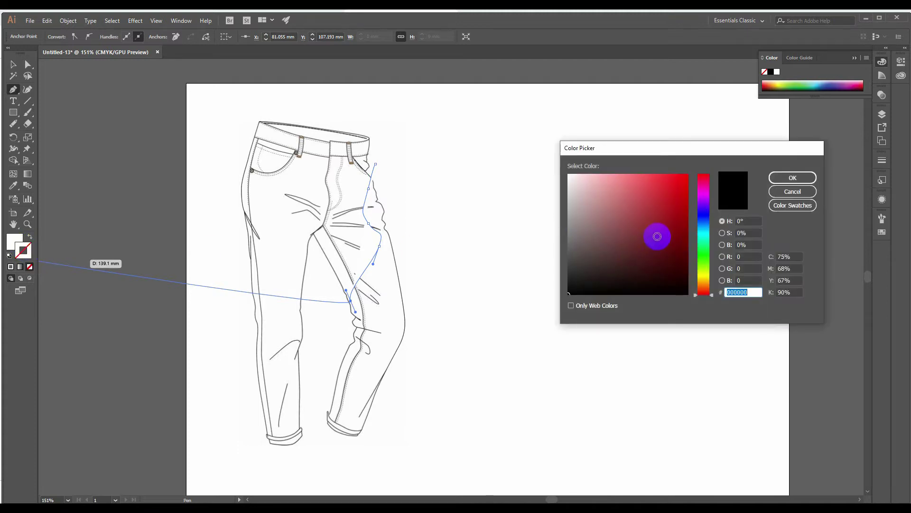
{"action": "left_click_drag", "start_coordinate": [657, 236], "coordinate": [568, 295]}
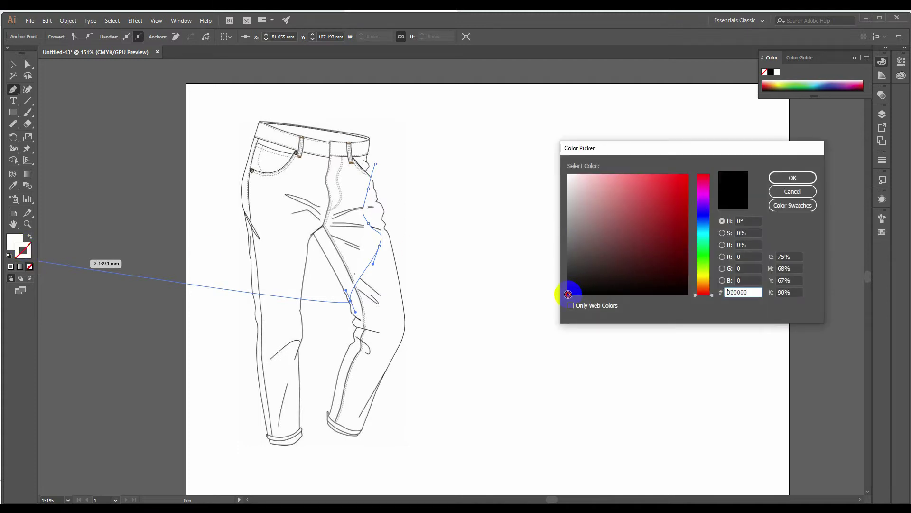
{"action": "left_click", "coordinate": [793, 178]}
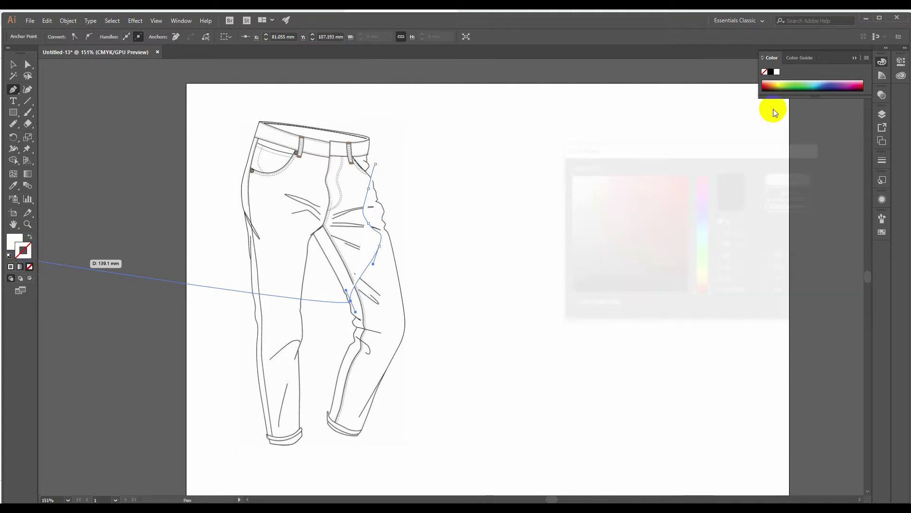
{"action": "left_click", "coordinate": [770, 72]}
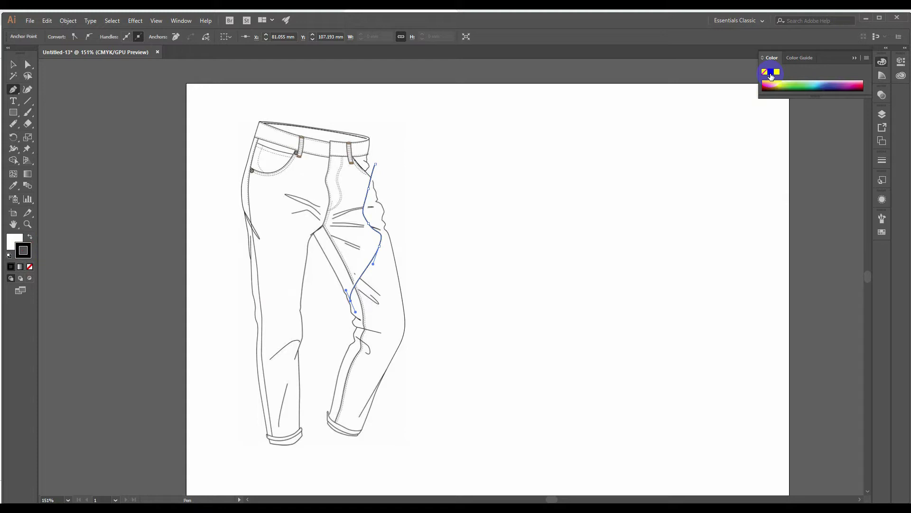
{"action": "left_click", "coordinate": [883, 233]}
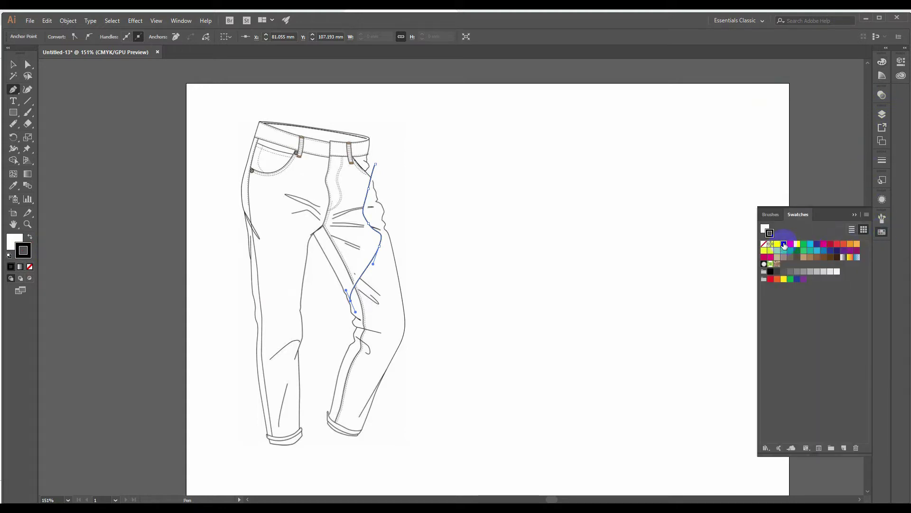
{"action": "left_click", "coordinate": [781, 245]}
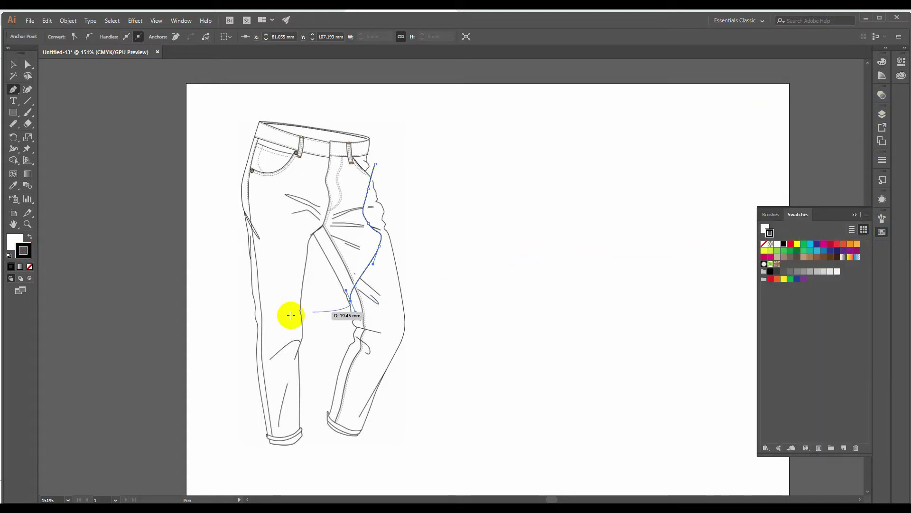
{"action": "left_click", "coordinate": [21, 245]}
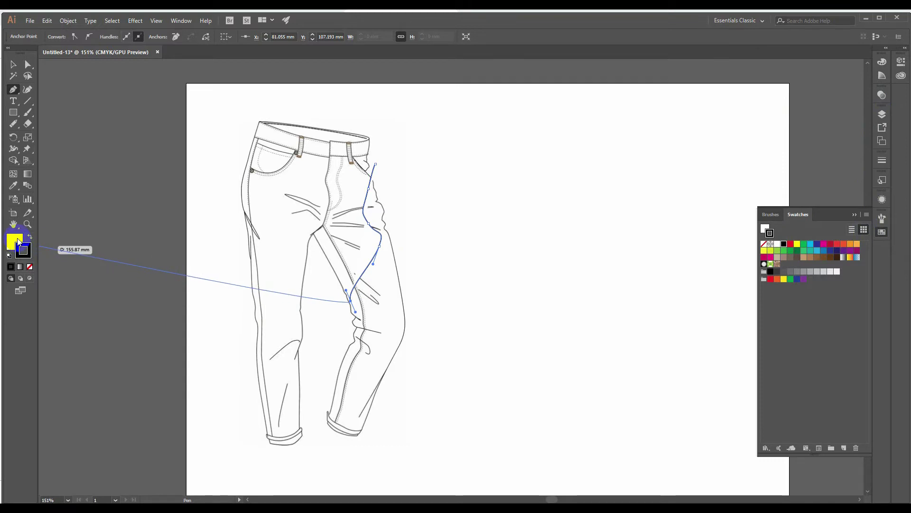
{"action": "left_click", "coordinate": [30, 268]}
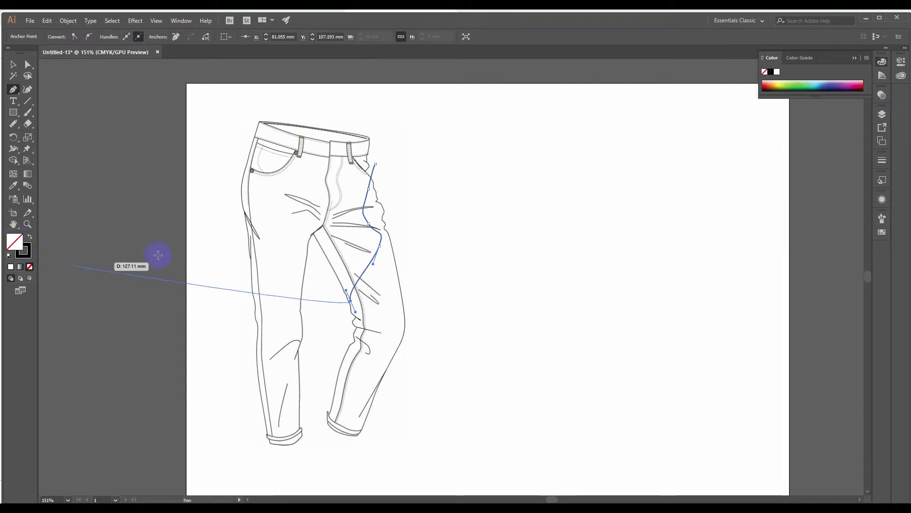
Step: Extend the path with a long diagonal and several curved segments across the empty area beside the jeans, then finish and deselect it
{"action": "left_click", "coordinate": [521, 147]}
{"action": "left_click_drag", "start_coordinate": [551, 208], "coordinate": [447, 335]}
{"action": "left_click_drag", "start_coordinate": [449, 349], "coordinate": [475, 376]}
{"action": "left_click_drag", "start_coordinate": [417, 381], "coordinate": [383, 352]}
{"action": "left_click_drag", "start_coordinate": [381, 333], "coordinate": [369, 334]}
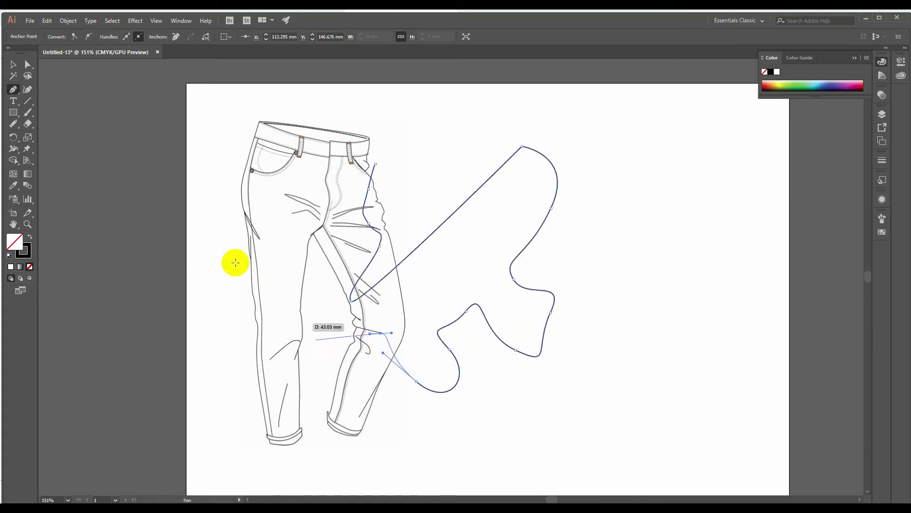
{"action": "left_click", "coordinate": [15, 64]}
{"action": "left_click", "coordinate": [448, 227]}
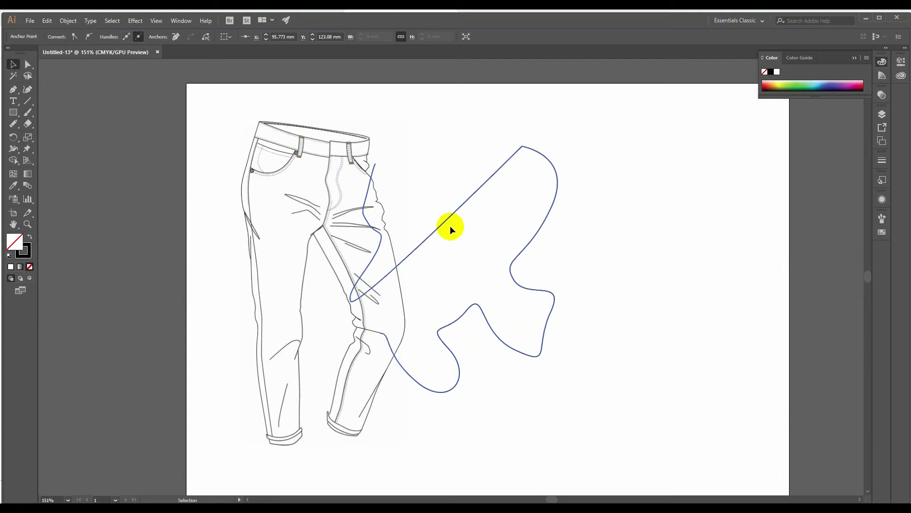
{"action": "left_click", "coordinate": [77, 104]}
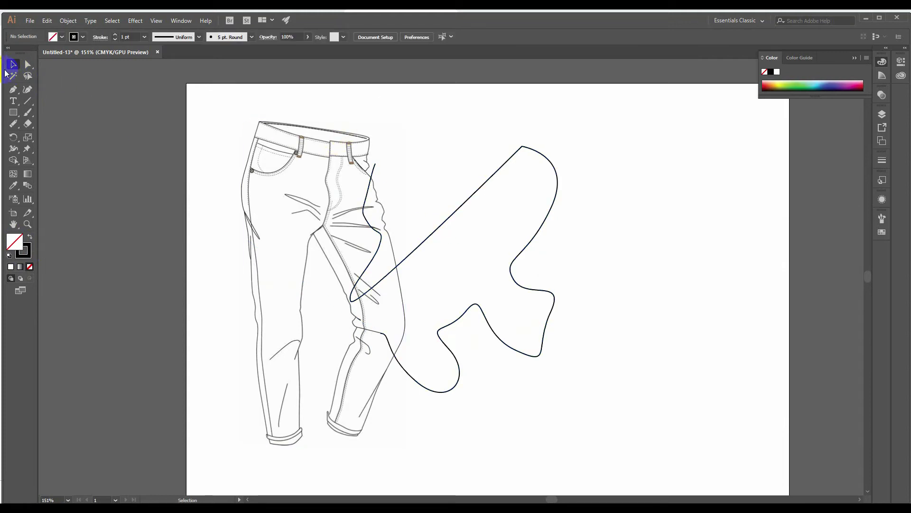
Step: Move the whole drawn path off the jeans sketch into the blank area to its right
{"action": "left_click_drag", "start_coordinate": [449, 220], "coordinate": [555, 199]}
{"action": "left_click", "coordinate": [533, 232]}
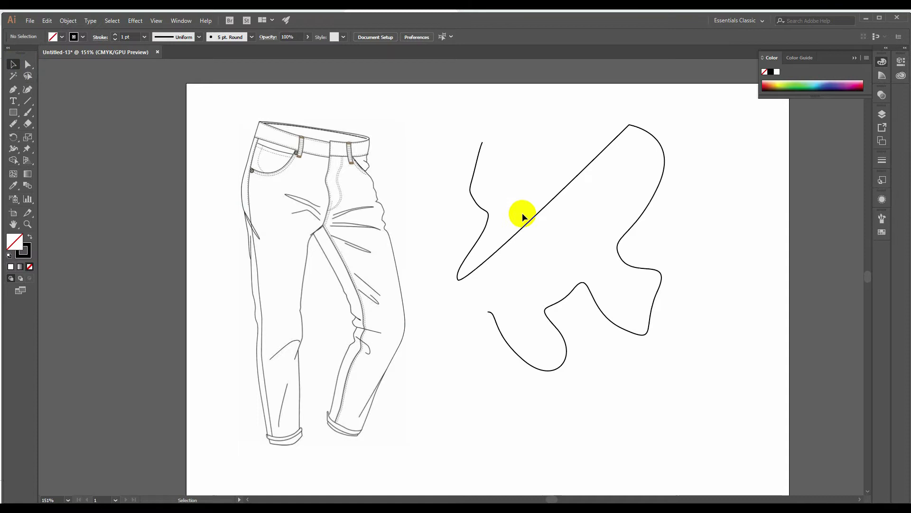
{"action": "mouse_move", "coordinate": [529, 220]}
{"action": "left_mouse_down"}
{"action": "mouse_move", "coordinate": [505, 246]}
{"action": "mouse_move", "coordinate": [500, 230]}
{"action": "mouse_move", "coordinate": [511, 234]}
{"action": "left_mouse_up"}
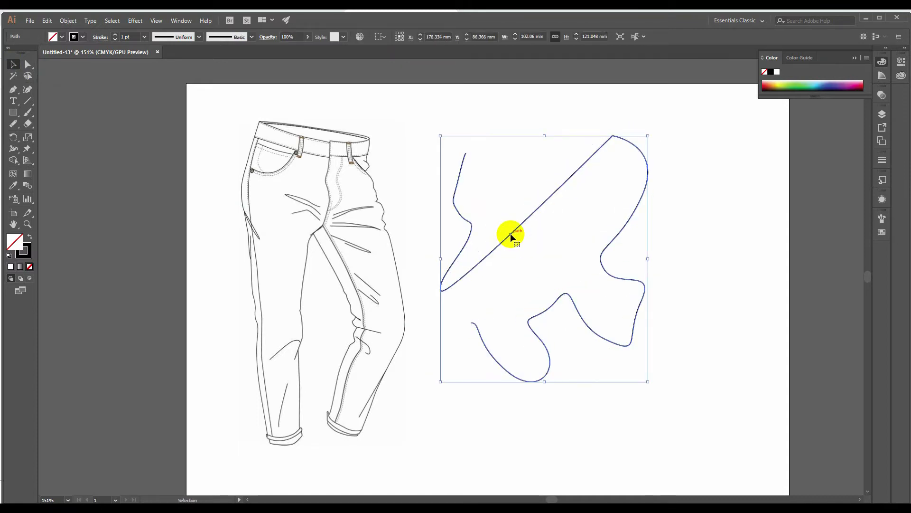
Step: Reshape the path's upper-left curve with Direct Selection by moving its anchor point up and right and lengthening the upper handle
{"action": "left_click", "coordinate": [27, 65]}
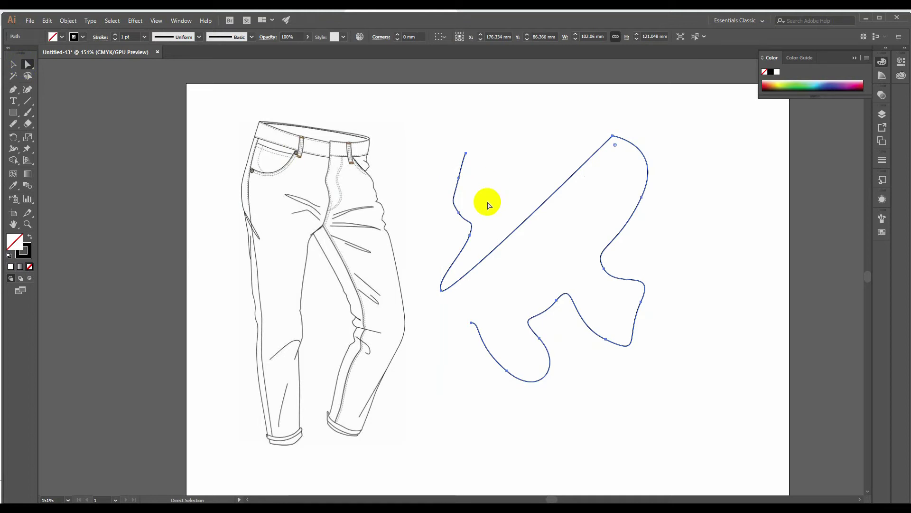
{"action": "left_click", "coordinate": [482, 237]}
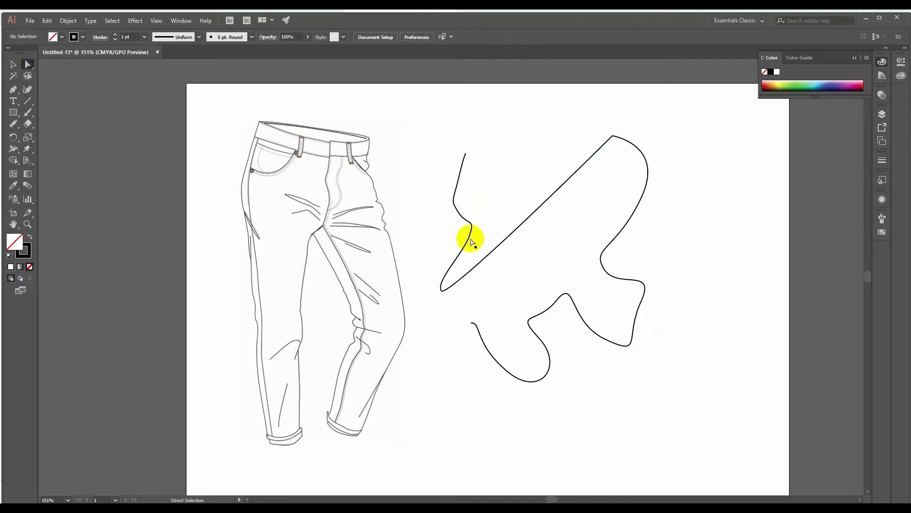
{"action": "left_click", "coordinate": [463, 250]}
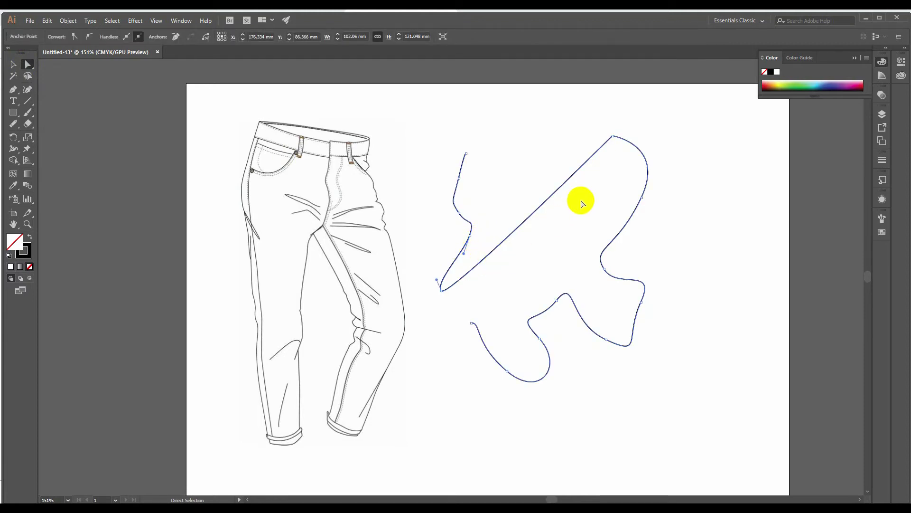
{"action": "left_click", "coordinate": [470, 236]}
{"action": "left_click_drag", "start_coordinate": [471, 236], "coordinate": [494, 221]}
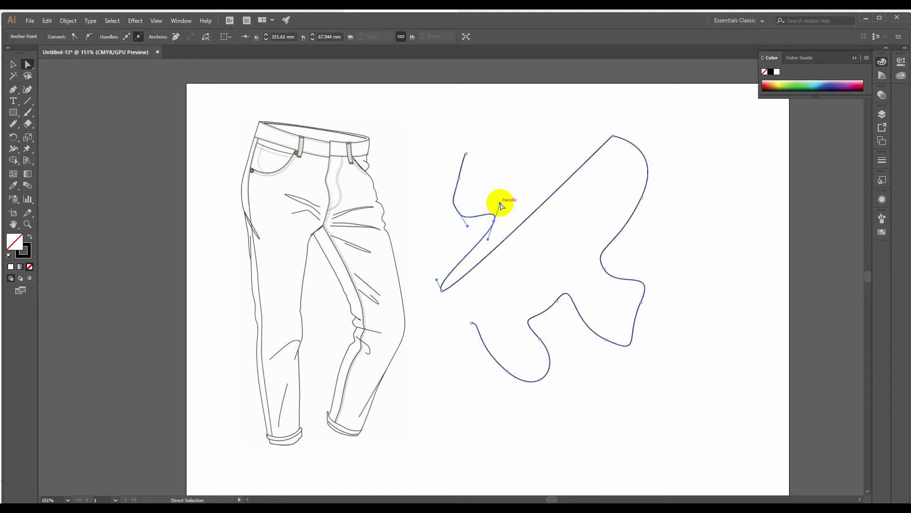
{"action": "left_click_drag", "start_coordinate": [500, 204], "coordinate": [505, 155]}
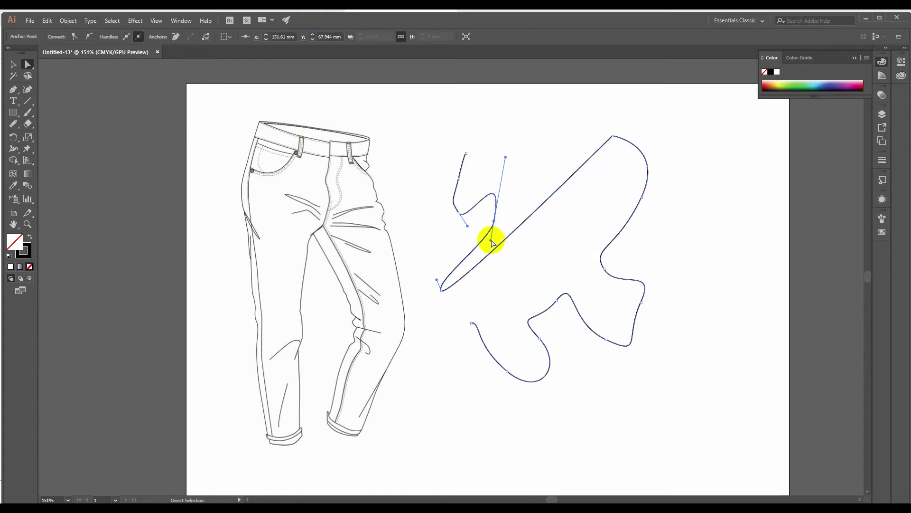
Step: Reshape the curves on both sides of the path's selected upper anchor point by moving its lower handle and shortening its upper one
{"action": "mouse_move", "coordinate": [491, 243]}
{"action": "left_mouse_down"}
{"action": "mouse_move", "coordinate": [509, 236]}
{"action": "mouse_move", "coordinate": [490, 248]}
{"action": "mouse_move", "coordinate": [494, 259]}
{"action": "mouse_move", "coordinate": [503, 257]}
{"action": "mouse_move", "coordinate": [492, 240]}
{"action": "mouse_move", "coordinate": [514, 252]}
{"action": "mouse_move", "coordinate": [495, 251]}
{"action": "mouse_move", "coordinate": [502, 238]}
{"action": "mouse_move", "coordinate": [501, 253]}
{"action": "left_mouse_up"}
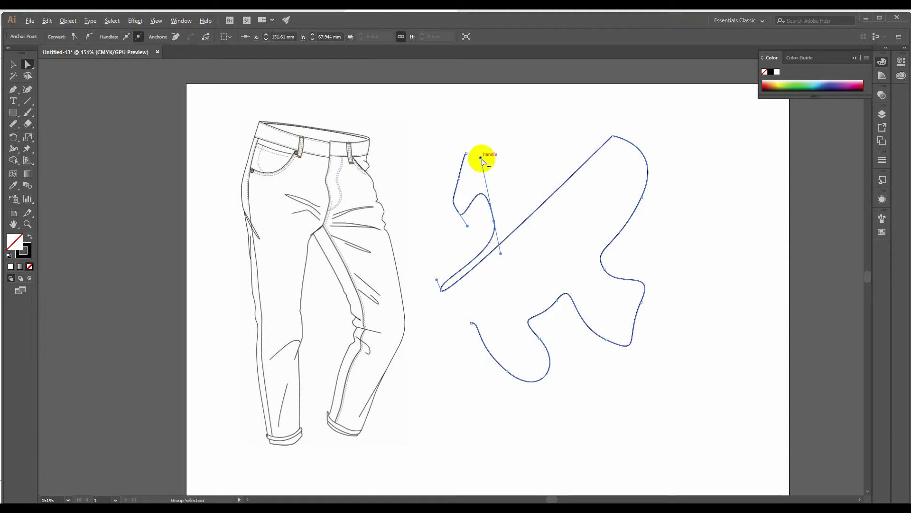
{"action": "left_click_drag", "start_coordinate": [481, 159], "coordinate": [493, 183]}
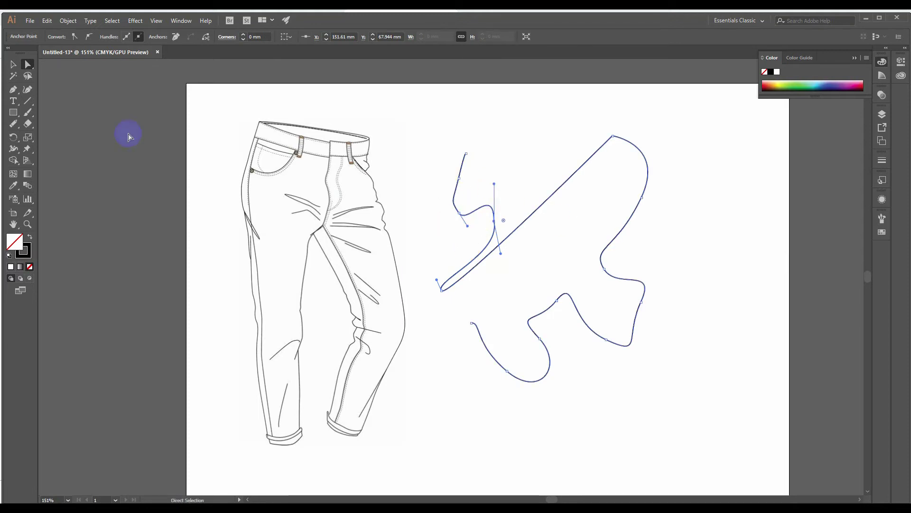
Step: Delete the whole practice path beside the jeans sketch
{"action": "left_click", "coordinate": [12, 64]}
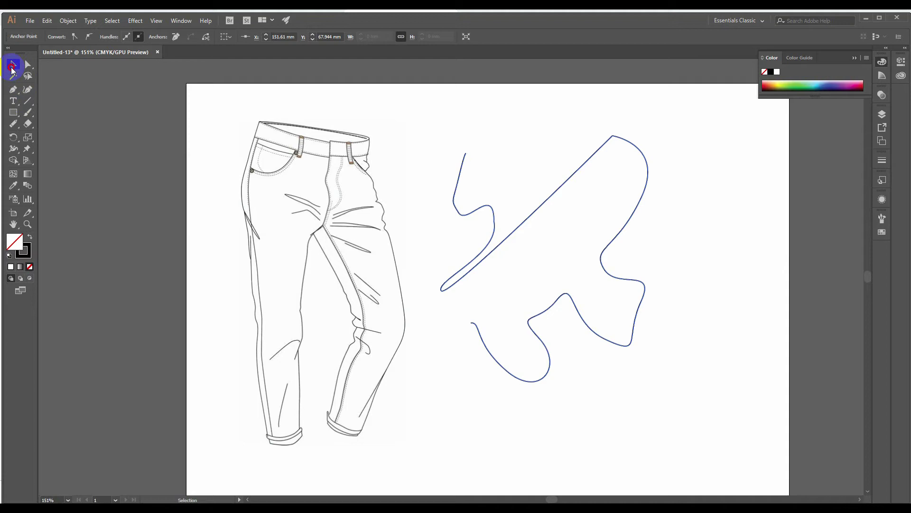
{"action": "left_click", "coordinate": [486, 252]}
{"action": "key", "text": "Delete"}
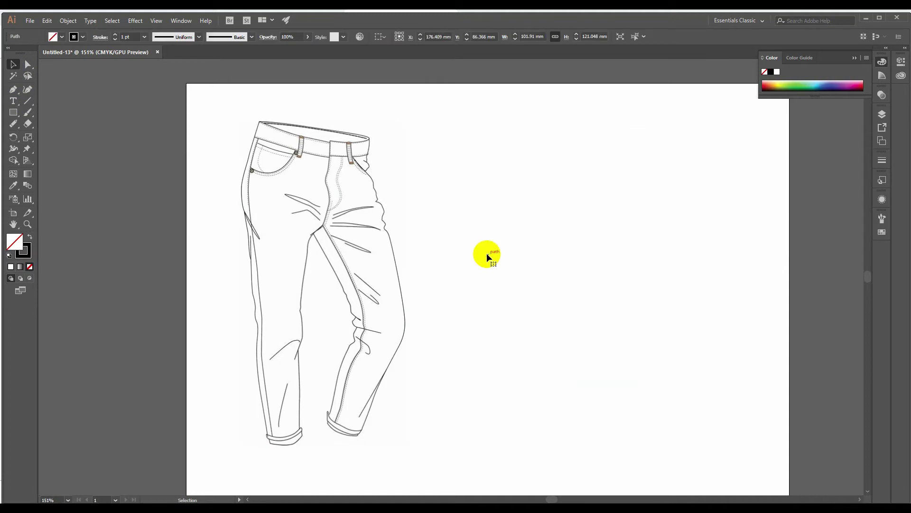
Step: Set the jeans image's opacity to 50% and deselect it
{"action": "left_click", "coordinate": [370, 224]}
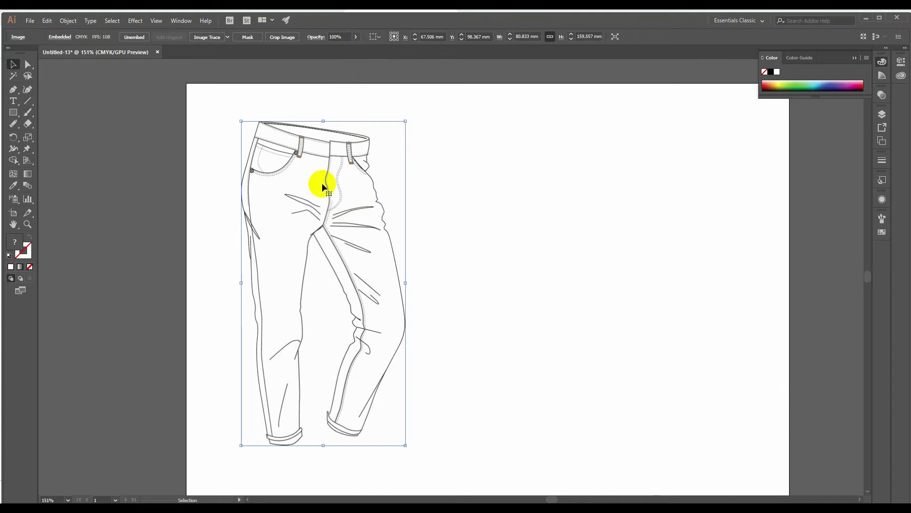
{"action": "left_click", "coordinate": [354, 41]}
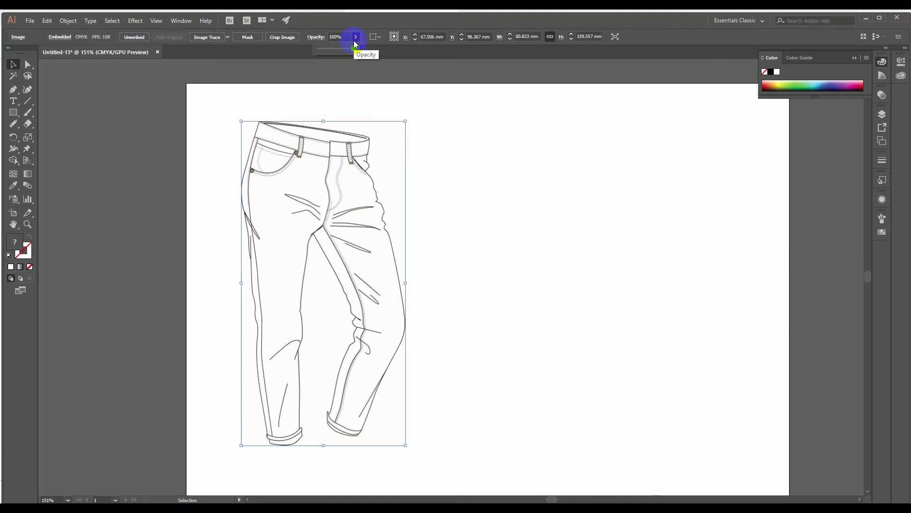
{"action": "left_click", "coordinate": [336, 50]}
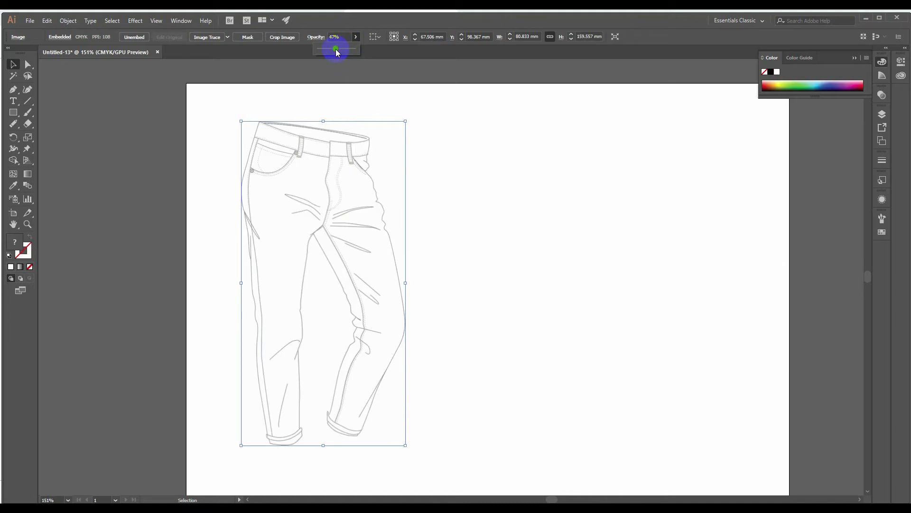
{"action": "left_click", "coordinate": [344, 37]}
{"action": "left_click", "coordinate": [426, 252]}
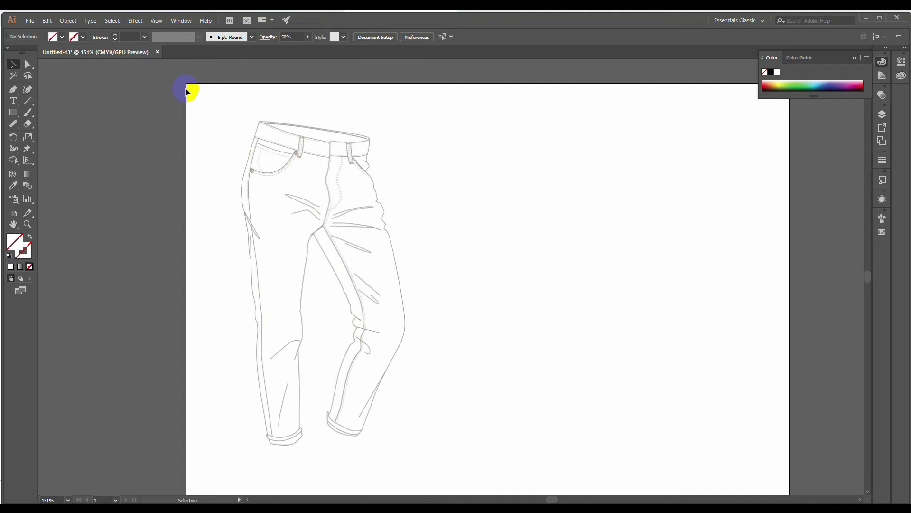
Step: Lock the faded jeans image on the artboard
{"action": "left_click", "coordinate": [285, 202]}
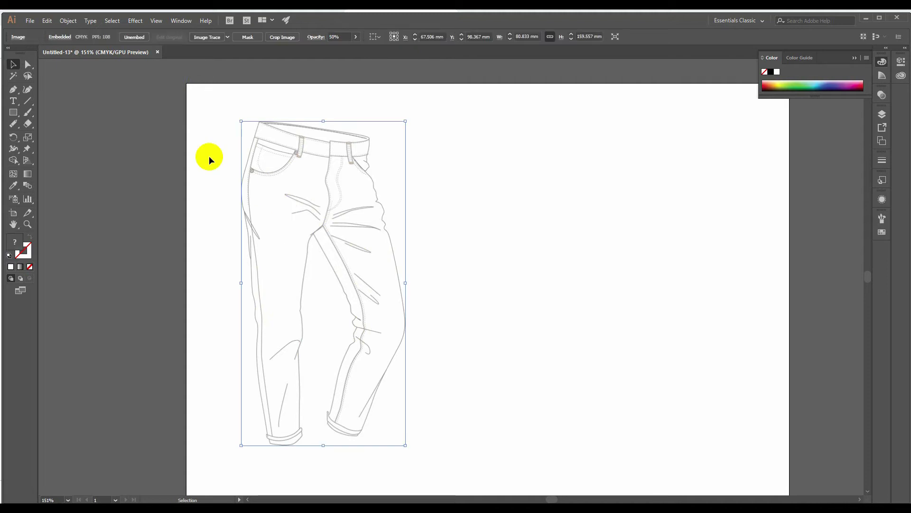
{"action": "left_click", "coordinate": [70, 26]}
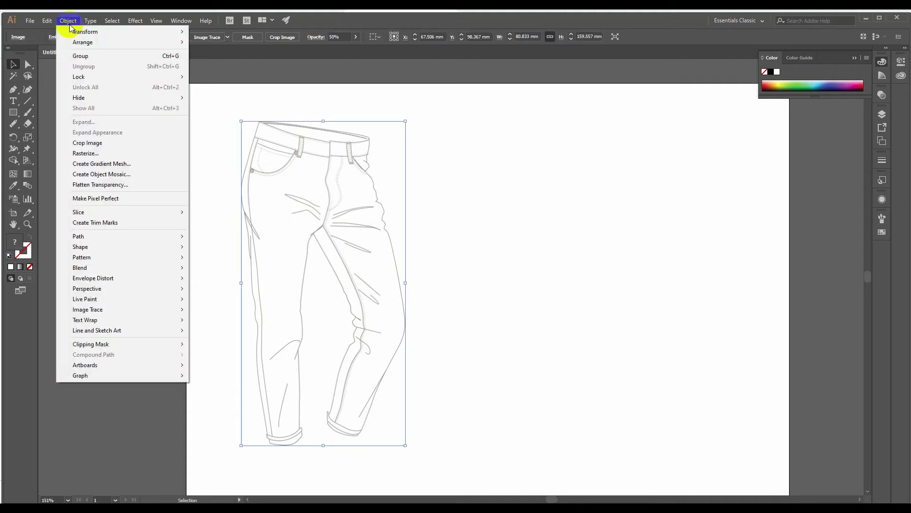
{"action": "mouse_move", "coordinate": [68, 36]}
{"action": "mouse_move", "coordinate": [147, 76]}
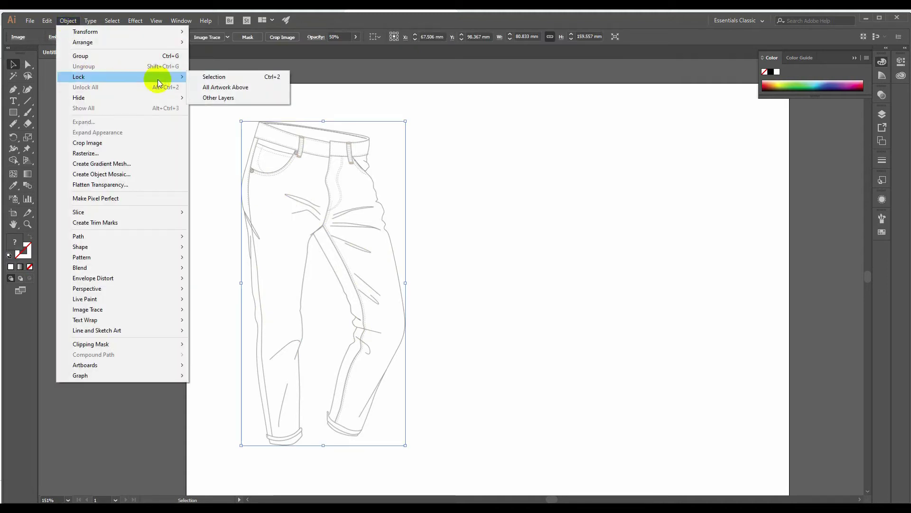
{"action": "left_click", "coordinate": [247, 78]}
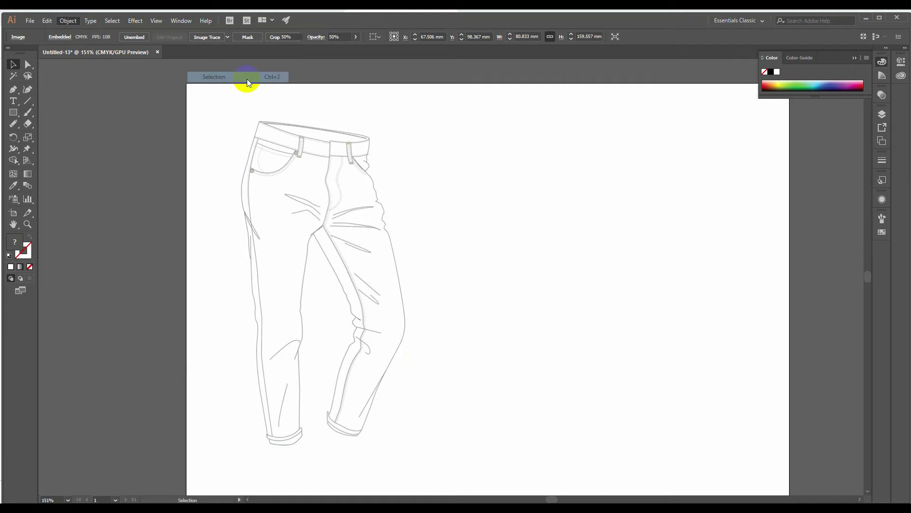
Step: Try to select and move the locked jeans image with the Selection tool
{"action": "left_click_drag", "start_coordinate": [376, 291], "coordinate": [387, 298]}
{"action": "left_click_drag", "start_coordinate": [409, 189], "coordinate": [306, 280]}
{"action": "left_click_drag", "start_coordinate": [256, 168], "coordinate": [443, 328]}
{"action": "left_click_drag", "start_coordinate": [400, 234], "coordinate": [260, 308]}
{"action": "left_click_drag", "start_coordinate": [245, 188], "coordinate": [420, 306]}
{"action": "left_click_drag", "start_coordinate": [448, 243], "coordinate": [238, 308]}
{"action": "left_click_drag", "start_coordinate": [246, 241], "coordinate": [458, 337]}
{"action": "left_click_drag", "start_coordinate": [429, 237], "coordinate": [266, 294]}
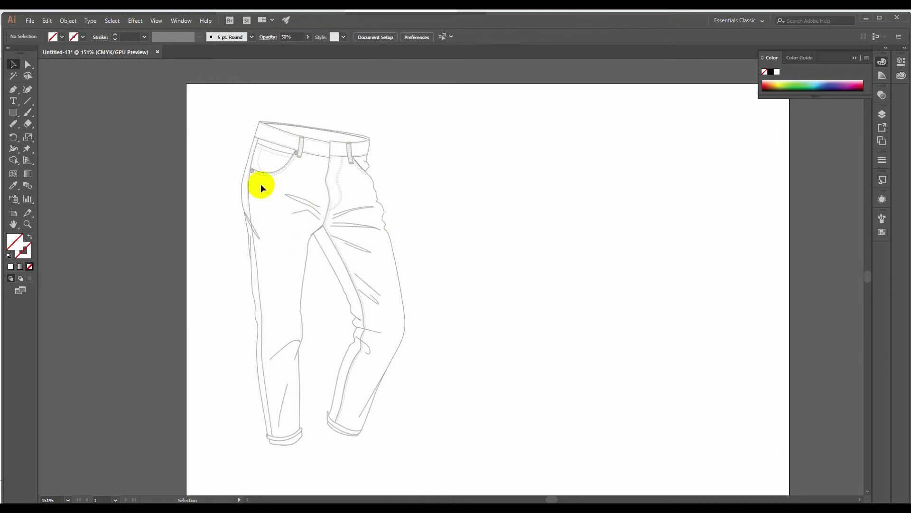
Step: Unlock all objects and shift the jeans image slightly to the right on the artboard
{"action": "left_click", "coordinate": [68, 21]}
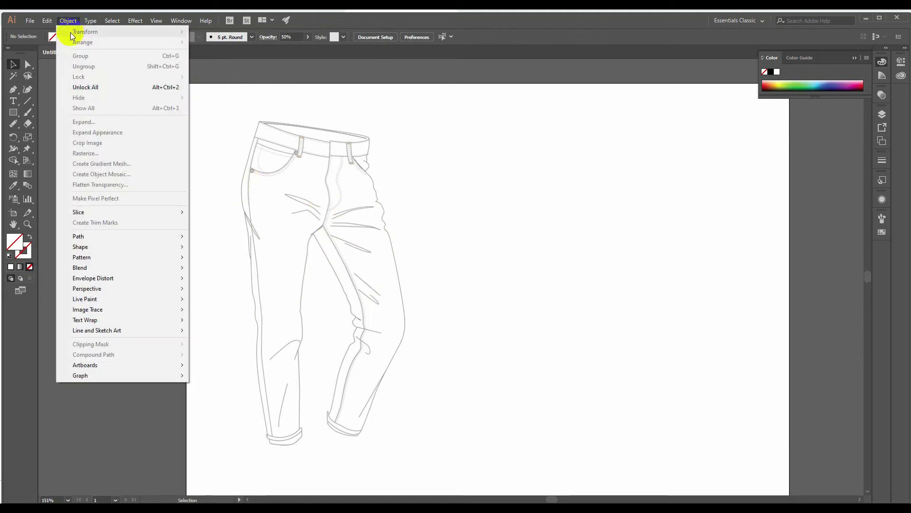
{"action": "left_click", "coordinate": [175, 90]}
{"action": "left_click_drag", "start_coordinate": [322, 190], "coordinate": [353, 194]}
{"action": "left_click", "coordinate": [486, 200]}
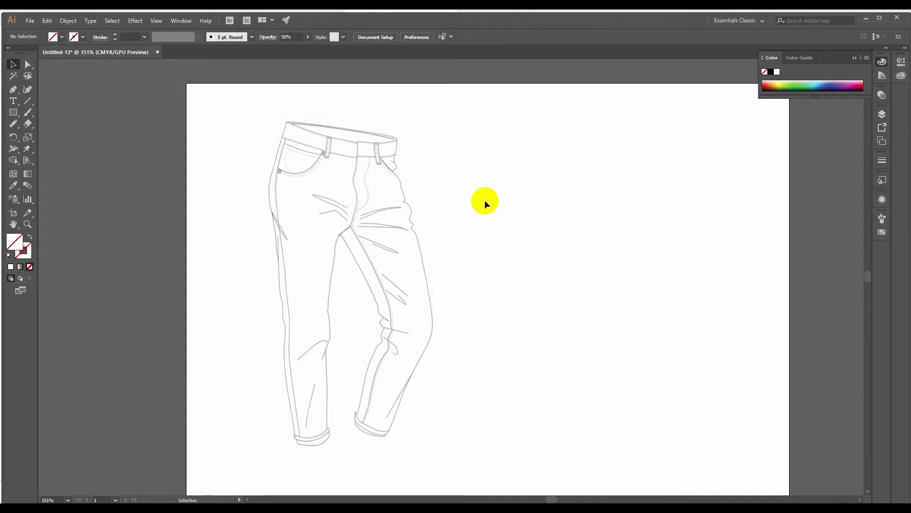
{"action": "left_click_drag", "start_coordinate": [372, 224], "coordinate": [355, 224]}
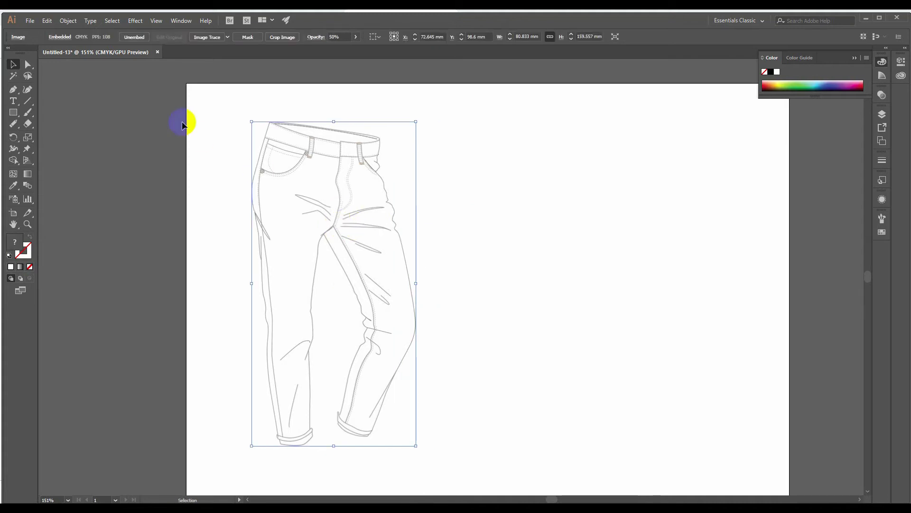
Step: Lock the jeans image again at its new position
{"action": "left_click", "coordinate": [68, 21]}
{"action": "mouse_move", "coordinate": [127, 78]}
{"action": "left_click", "coordinate": [246, 75]}
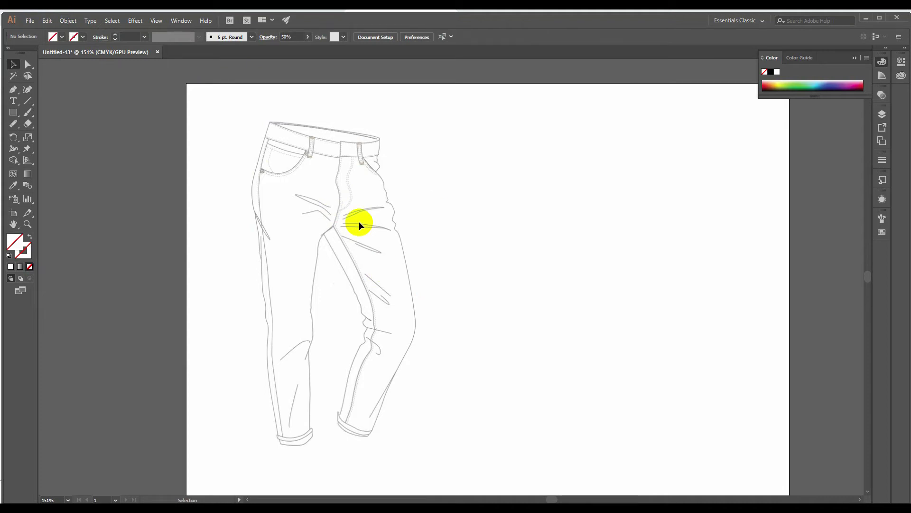
Step: Set the drawing colours to a 1 pt black stroke with no fill
{"action": "key", "text": "d"}
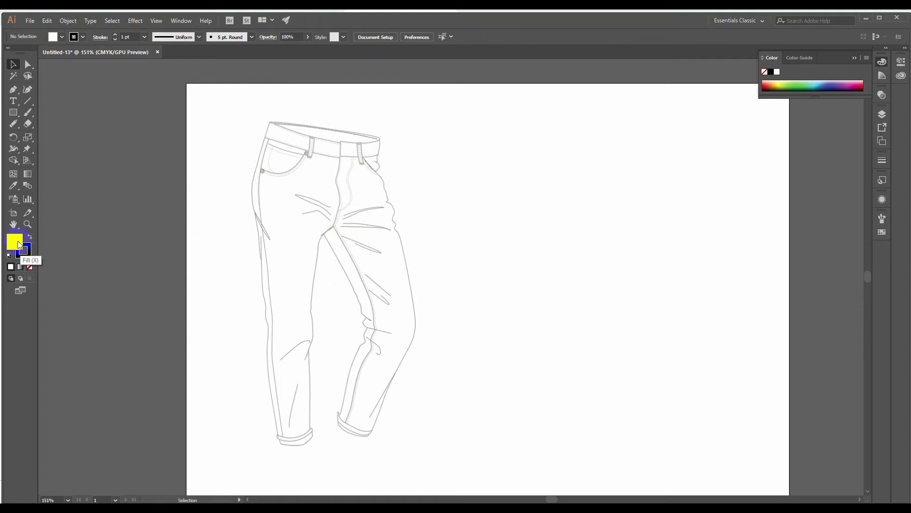
{"action": "left_click", "coordinate": [30, 267]}
Step: Start a Pen path at the waistband's upper-left corner, tracing a straight side about 20 mm long and the outer hip curve
{"action": "left_click", "coordinate": [27, 224]}
{"action": "left_click_drag", "start_coordinate": [235, 101], "coordinate": [388, 208]}
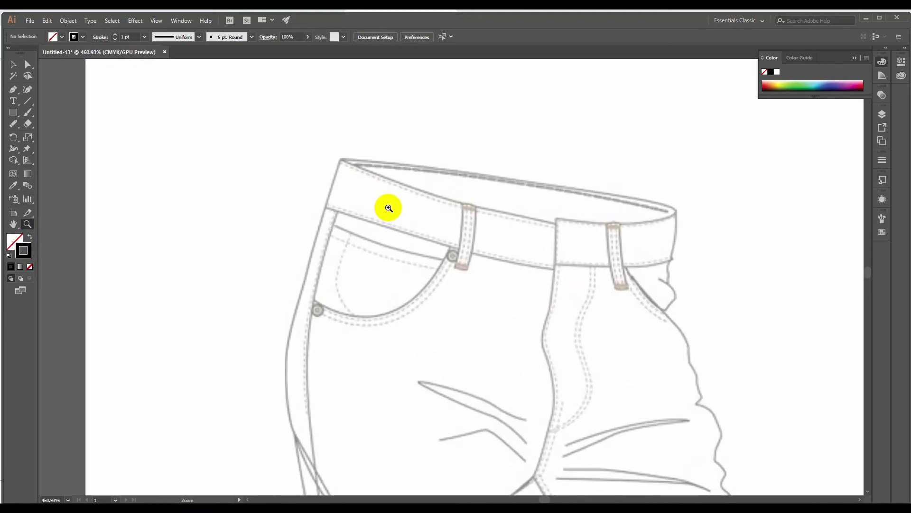
{"action": "scroll", "coordinate": [387, 205], "scroll_direction": "down", "scroll_amount": 1}
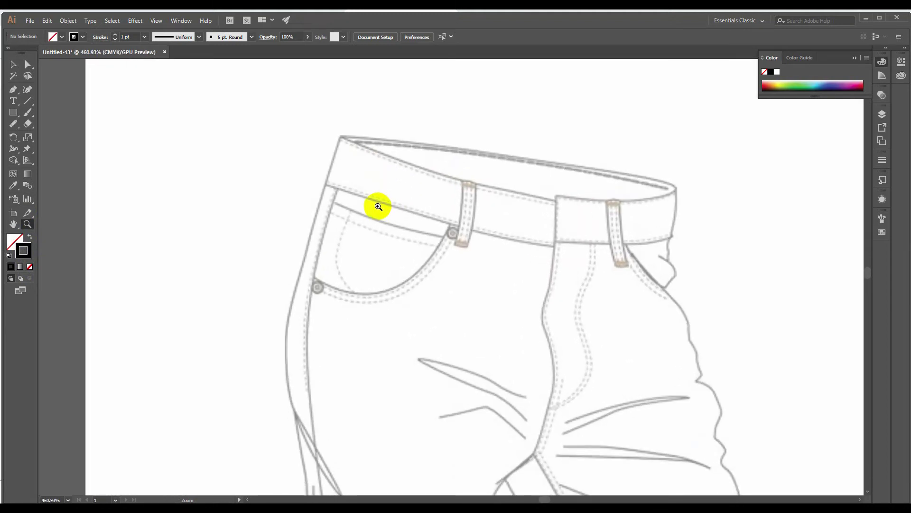
{"action": "left_click", "coordinate": [13, 89]}
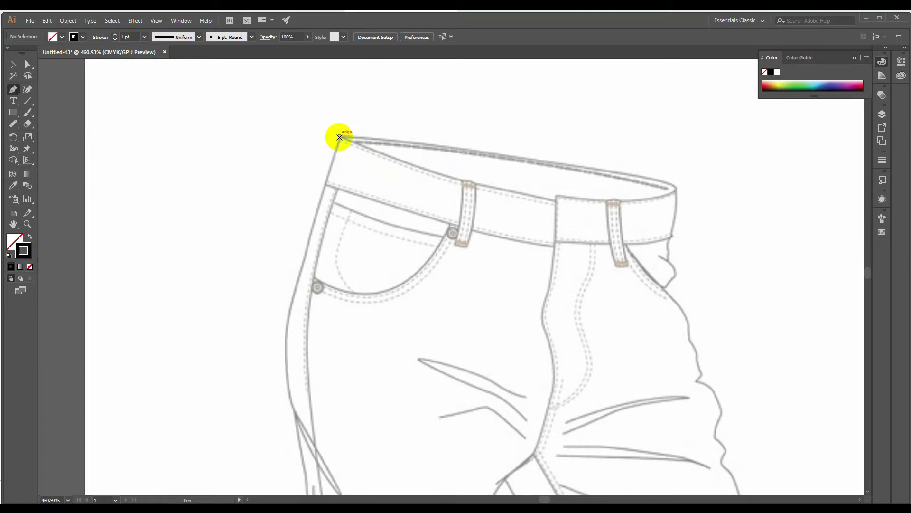
{"action": "left_click", "coordinate": [339, 136]}
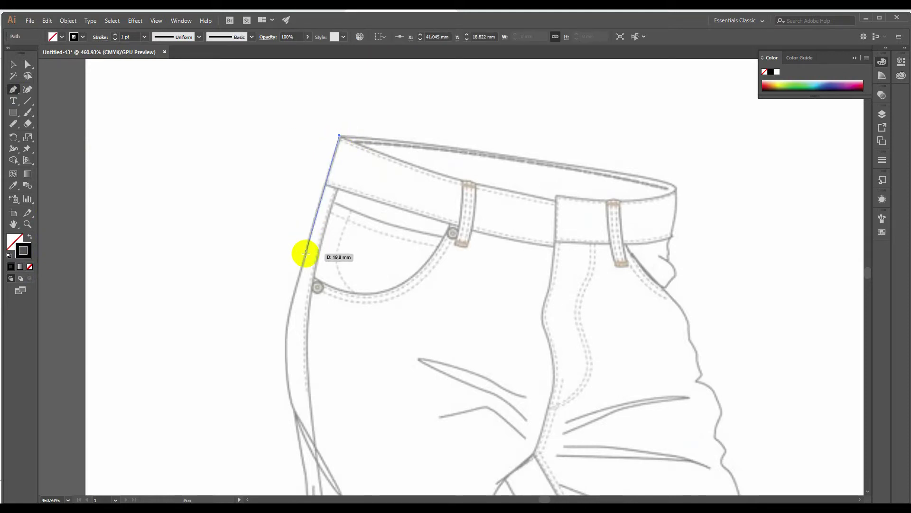
{"action": "left_click", "coordinate": [305, 255]}
{"action": "scroll", "coordinate": [288, 315], "scroll_direction": "down", "scroll_amount": 2}
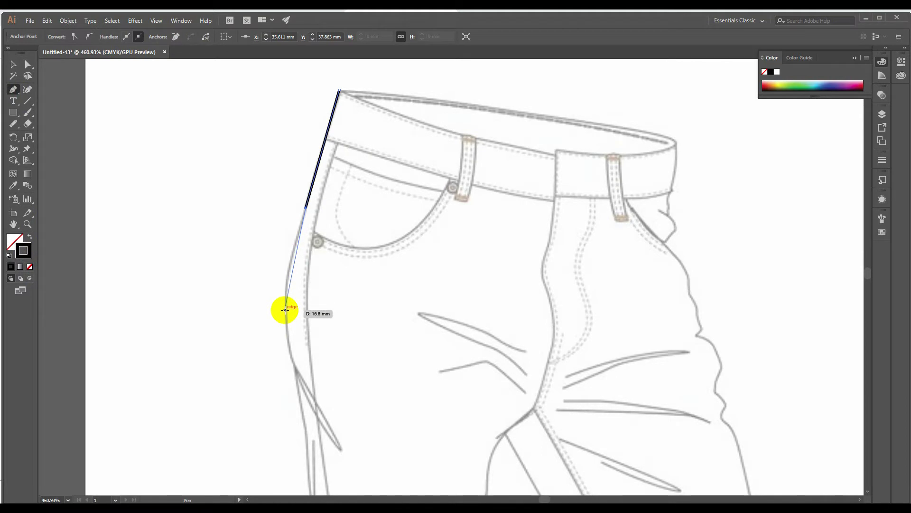
{"action": "left_click_drag", "start_coordinate": [285, 310], "coordinate": [289, 349]}
Step: Continue the Pen path down the outer thigh, following the sketch's creases to the left leg's knee
{"action": "scroll", "coordinate": [289, 349], "scroll_direction": "down", "scroll_amount": 4}
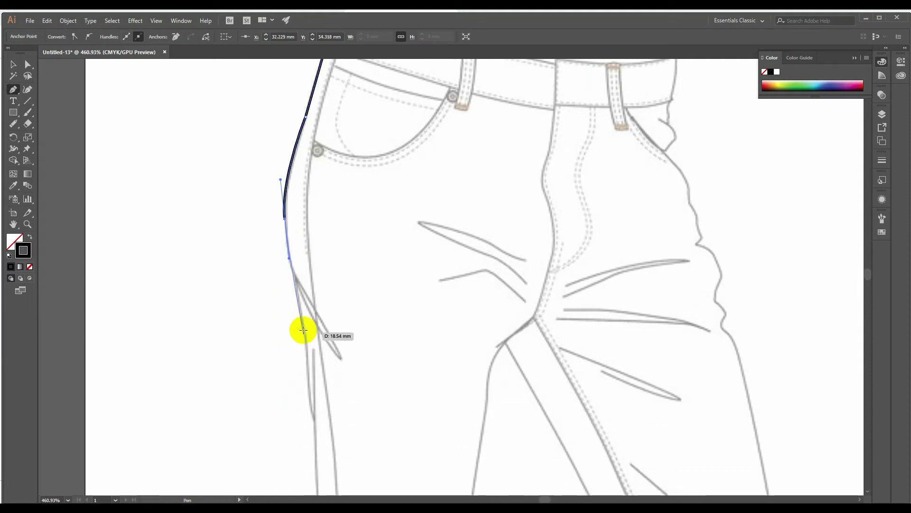
{"action": "left_click_drag", "start_coordinate": [307, 336], "coordinate": [313, 386]}
{"action": "scroll", "coordinate": [305, 350], "scroll_direction": "down", "scroll_amount": 2}
{"action": "scroll", "coordinate": [318, 390], "scroll_direction": "down", "scroll_amount": 3}
{"action": "scroll", "coordinate": [318, 391], "scroll_direction": "down", "scroll_amount": 4}
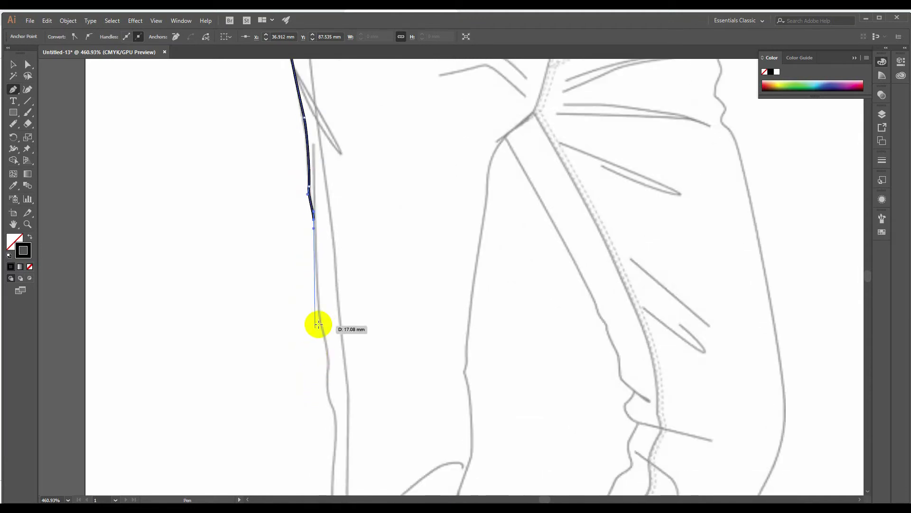
{"action": "left_click_drag", "start_coordinate": [319, 322], "coordinate": [335, 367]}
{"action": "scroll", "coordinate": [325, 368], "scroll_direction": "down", "scroll_amount": 2}
{"action": "scroll", "coordinate": [335, 374], "scroll_direction": "down", "scroll_amount": 3}
{"action": "scroll", "coordinate": [335, 375], "scroll_direction": "down", "scroll_amount": 2}
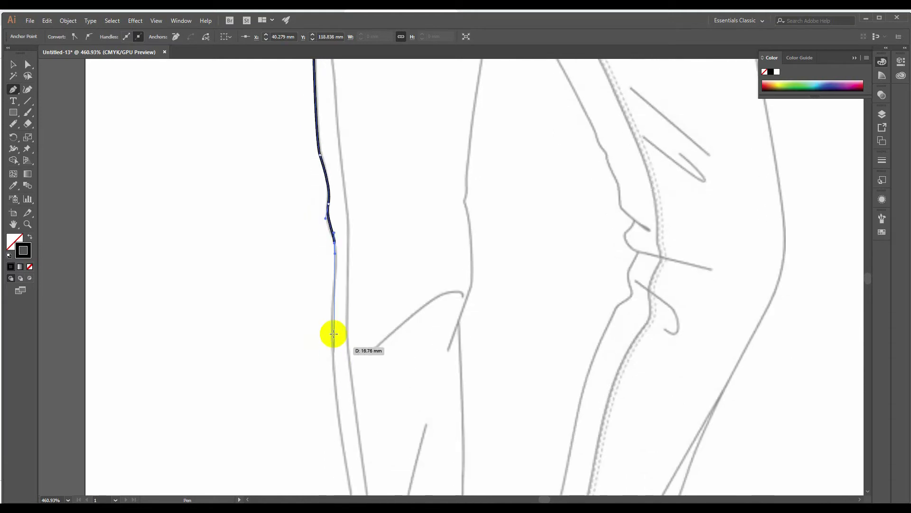
Step: Trace the left leg's outer edge from the knee down to the top corner of the rolled cuff
{"action": "left_click_drag", "start_coordinate": [332, 303], "coordinate": [329, 339]}
{"action": "scroll", "coordinate": [337, 354], "scroll_direction": "down", "scroll_amount": 5}
{"action": "scroll", "coordinate": [337, 355], "scroll_direction": "down", "scroll_amount": 4}
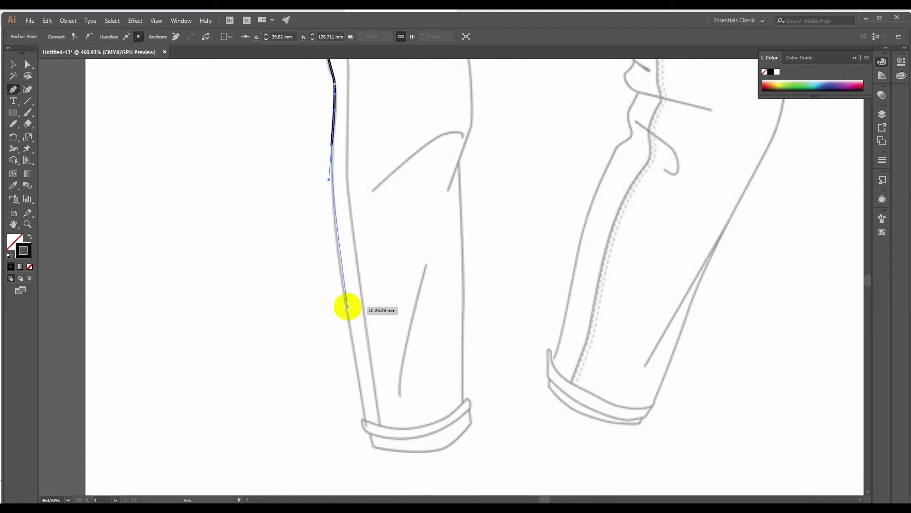
{"action": "left_click_drag", "start_coordinate": [347, 305], "coordinate": [355, 368]}
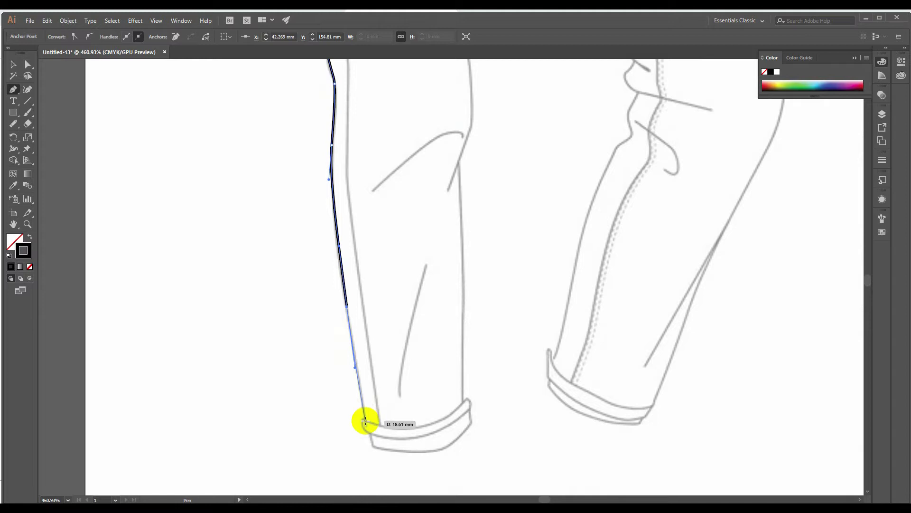
{"action": "left_click", "coordinate": [363, 420]}
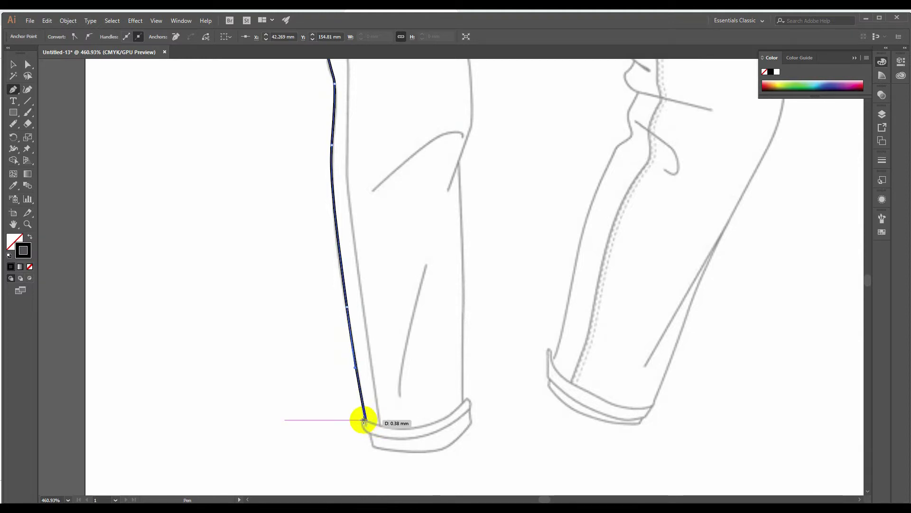
Step: Trace around the left leg's rolled cuff, correcting the anchor at its outer fold, and bring the path up to the inner leg seam
{"action": "left_click", "coordinate": [362, 430], "text": "ctrl"}
{"action": "left_click_drag", "start_coordinate": [364, 430], "coordinate": [370, 438]}
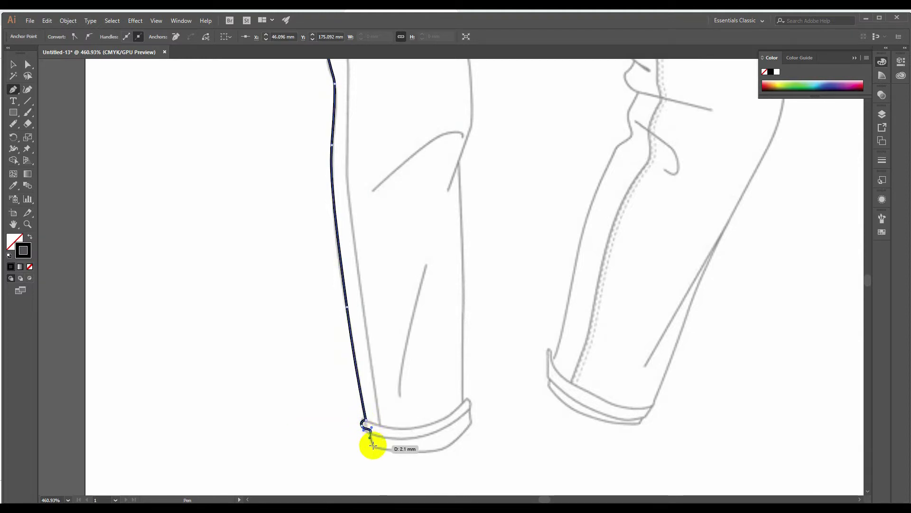
{"action": "key", "text": "ctrl+z"}
{"action": "left_click", "coordinate": [371, 437], "text": "ctrl"}
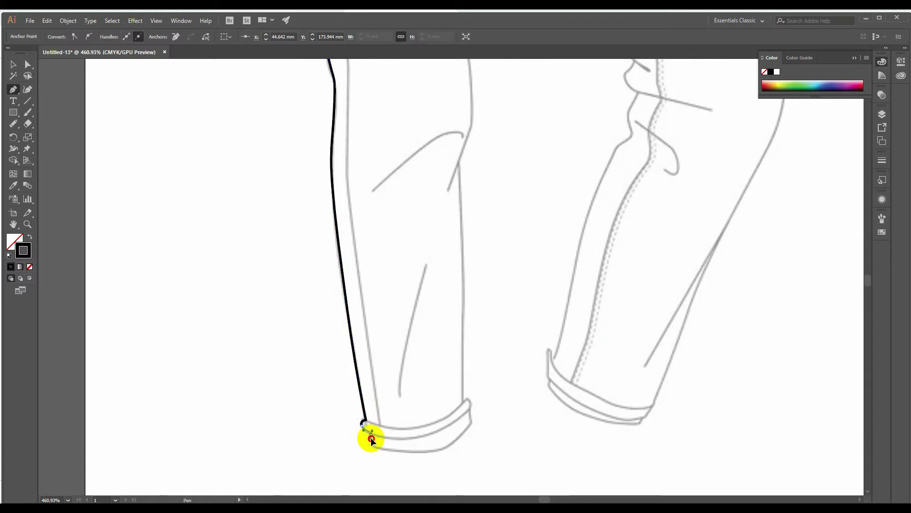
{"action": "left_click_drag", "start_coordinate": [371, 439], "coordinate": [458, 443]}
{"action": "left_click_drag", "start_coordinate": [471, 425], "coordinate": [464, 398]}
{"action": "left_click", "coordinate": [470, 411]}
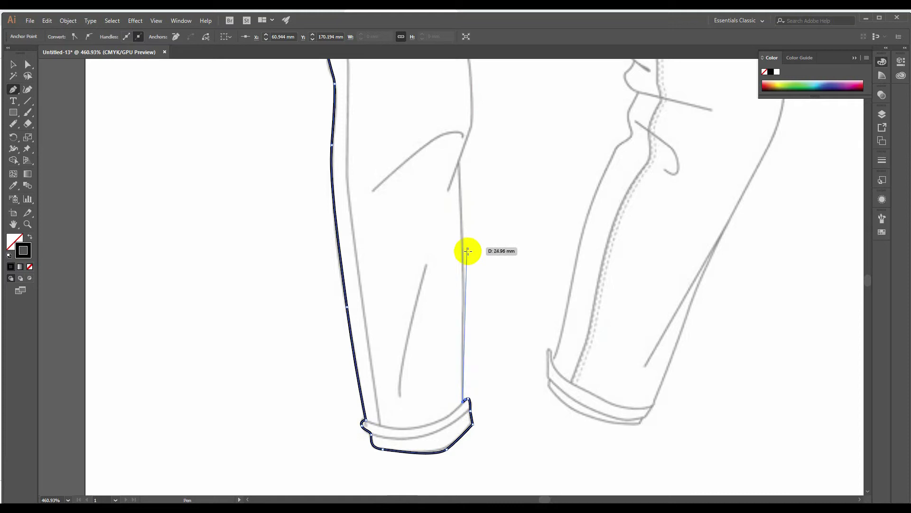
Step: Trace the left leg's inner edge from above the cuff, past the knee bend, up to the crotch point
{"action": "left_click_drag", "start_coordinate": [464, 261], "coordinate": [463, 234]}
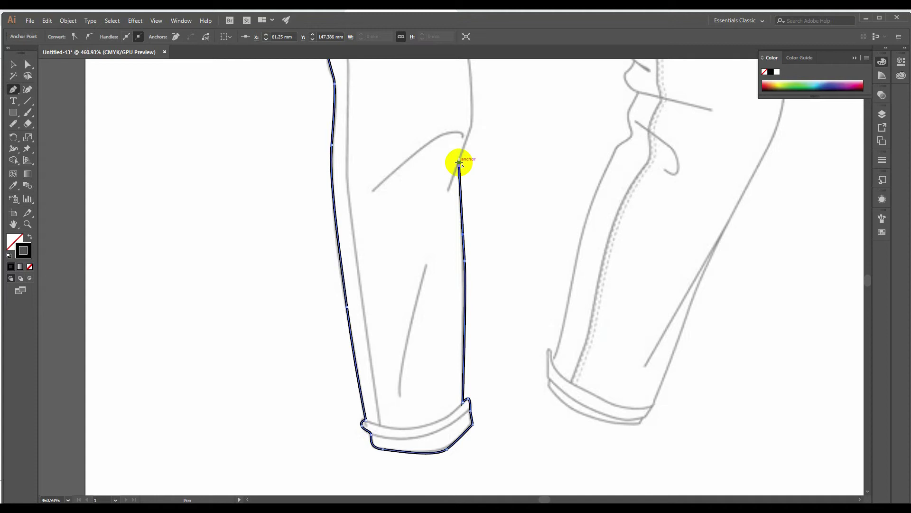
{"action": "scroll", "coordinate": [459, 163], "scroll_direction": "up", "scroll_amount": 5}
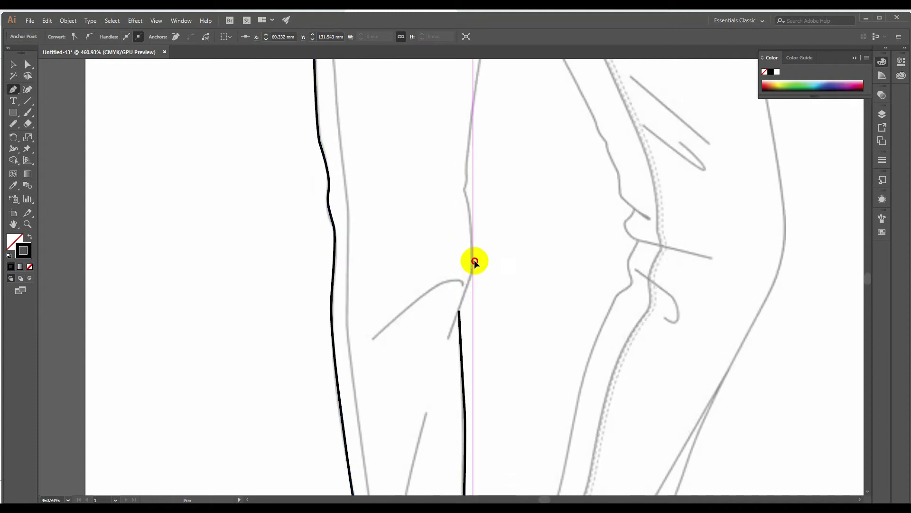
{"action": "left_click_drag", "start_coordinate": [473, 260], "coordinate": [471, 245]}
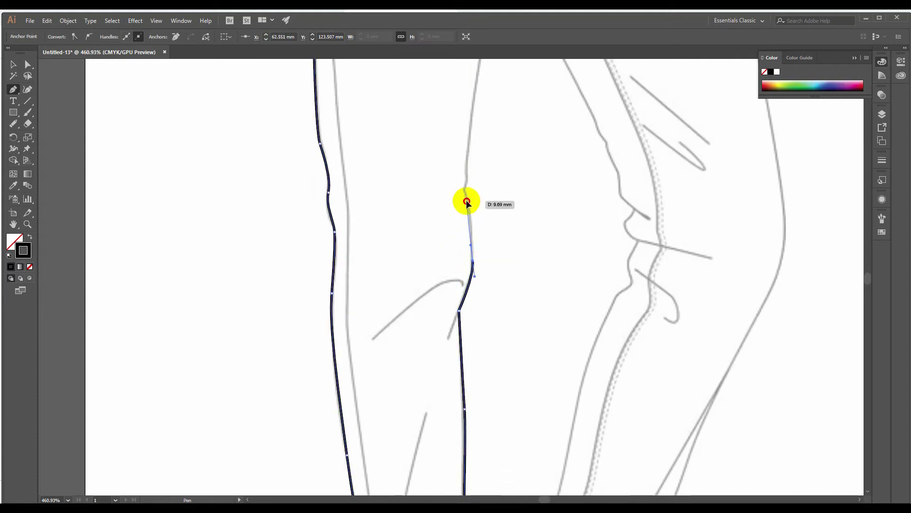
{"action": "left_click_drag", "start_coordinate": [466, 200], "coordinate": [470, 175]}
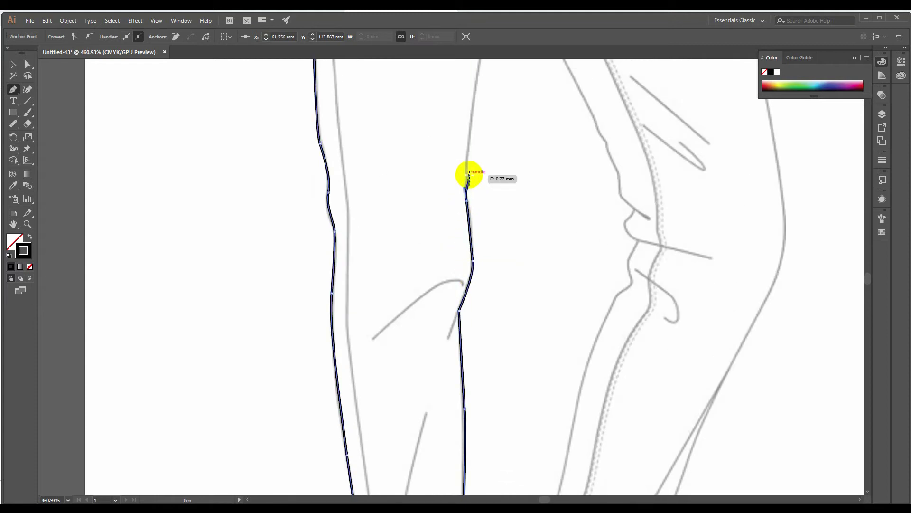
{"action": "scroll", "coordinate": [471, 181], "scroll_direction": "up", "scroll_amount": 6}
{"action": "left_click_drag", "start_coordinate": [484, 240], "coordinate": [498, 163]}
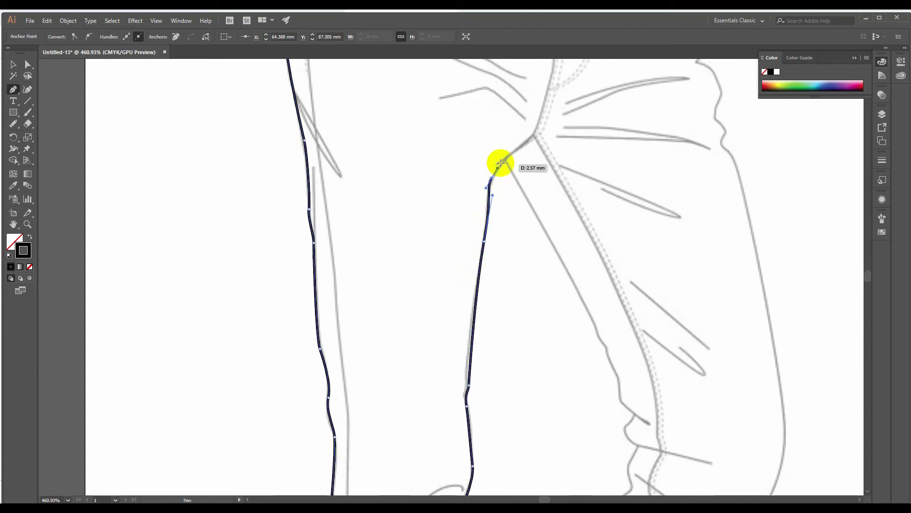
{"action": "left_click", "coordinate": [504, 159]}
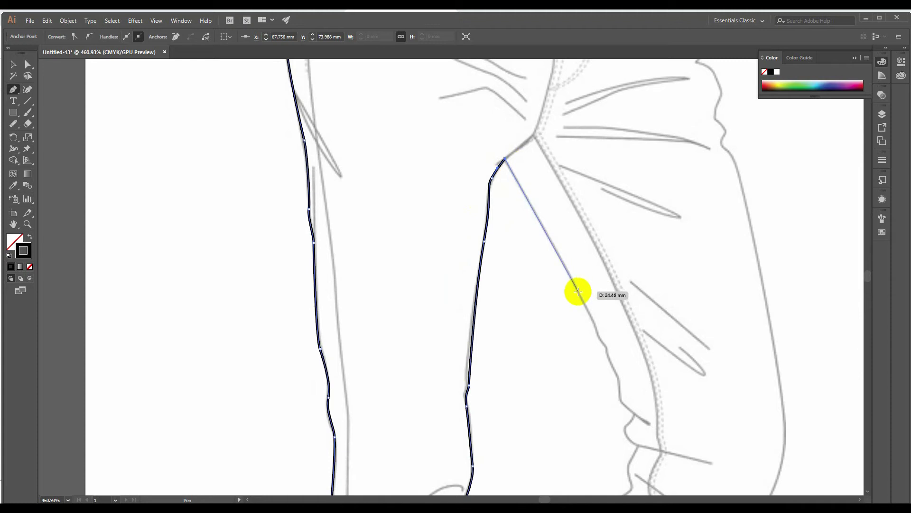
Step: Continue the path with a straight segment down the right leg's inner thigh and curves around the inner knee creases
{"action": "left_click", "coordinate": [588, 311]}
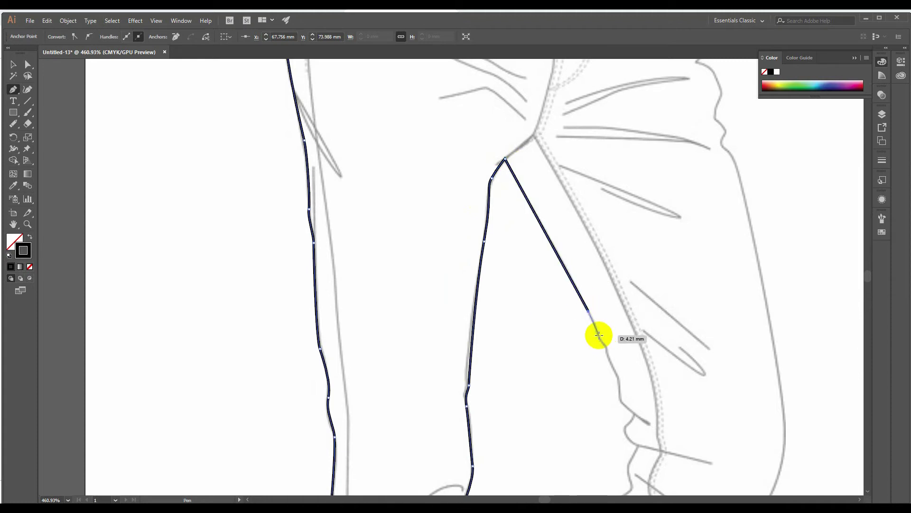
{"action": "left_click_drag", "start_coordinate": [599, 336], "coordinate": [629, 424]}
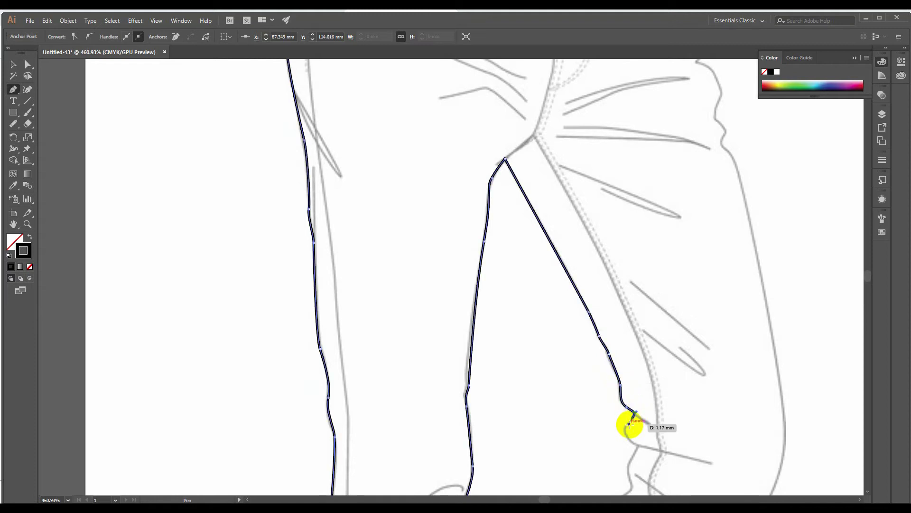
{"action": "scroll", "coordinate": [617, 385], "scroll_direction": "down", "scroll_amount": 2}
{"action": "left_click_drag", "start_coordinate": [626, 334], "coordinate": [615, 403]}
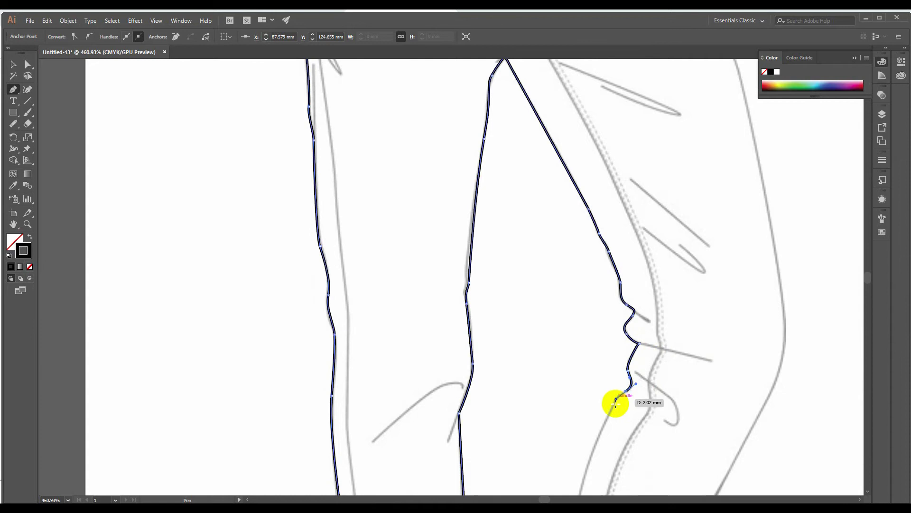
Step: Trace the right leg's inner calf from below the knee creases down to the top of the rolled cuff
{"action": "scroll", "coordinate": [610, 408], "scroll_direction": "down", "scroll_amount": 5}
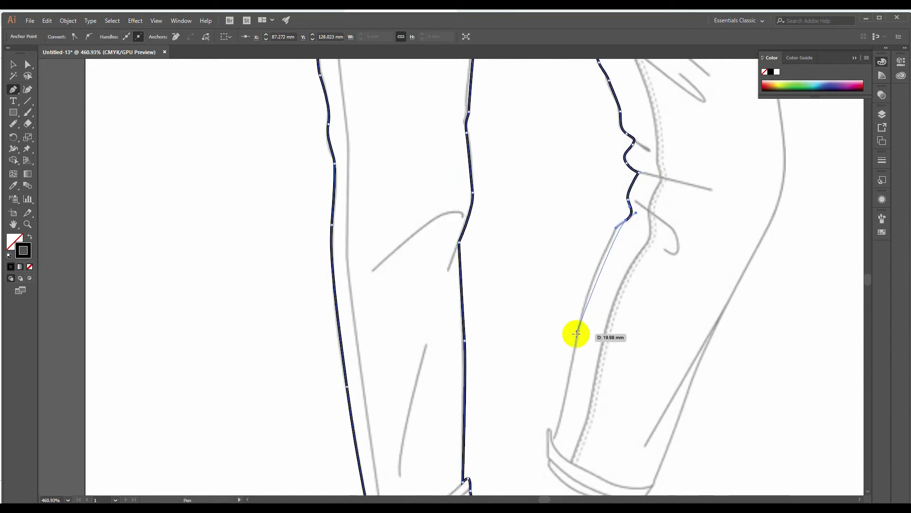
{"action": "left_click_drag", "start_coordinate": [576, 334], "coordinate": [571, 377]}
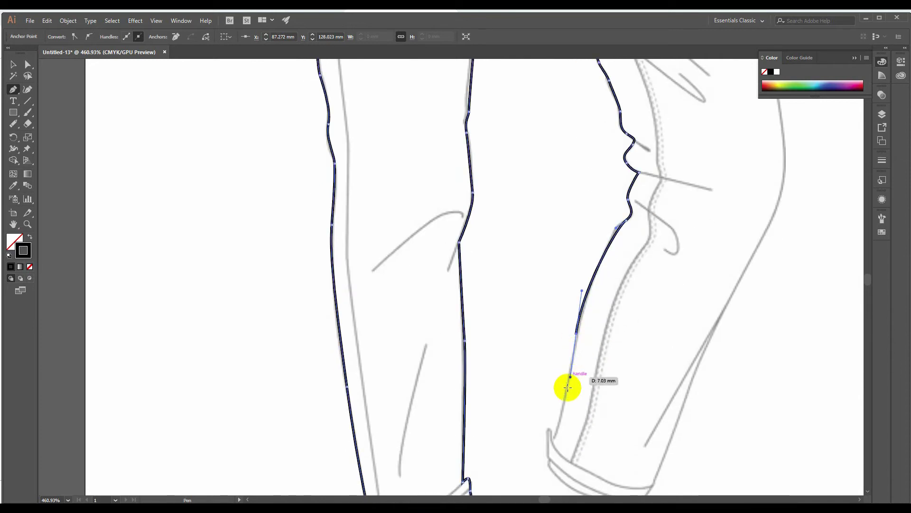
{"action": "left_click_drag", "start_coordinate": [552, 438], "coordinate": [545, 444]}
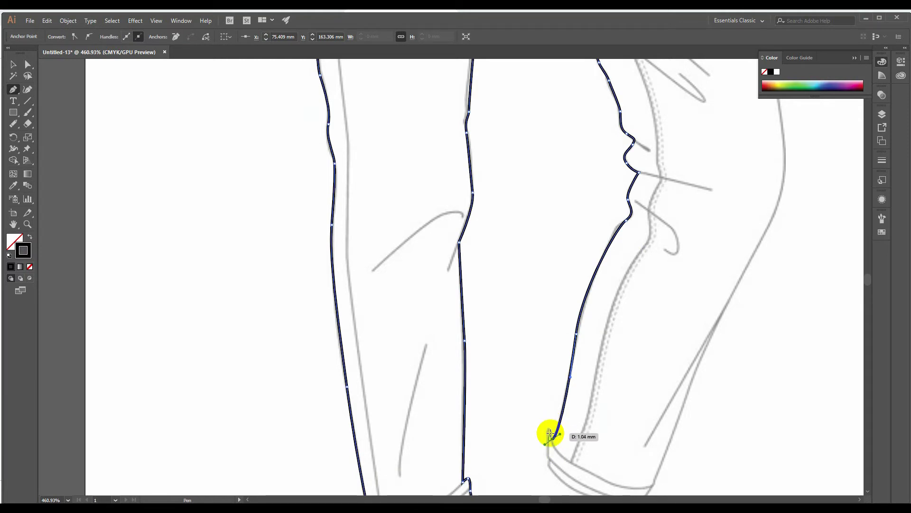
Step: Remove the last anchor's outgoing handle and trace the narrow rounded fold and straight side at the right cuff's inner end
{"action": "key", "text": "ctrl+equal"}
{"action": "key", "text": "ctrl+equal"}
{"action": "key", "text": "ctrl+equal"}
{"action": "key", "text": "ctrl+equal"}
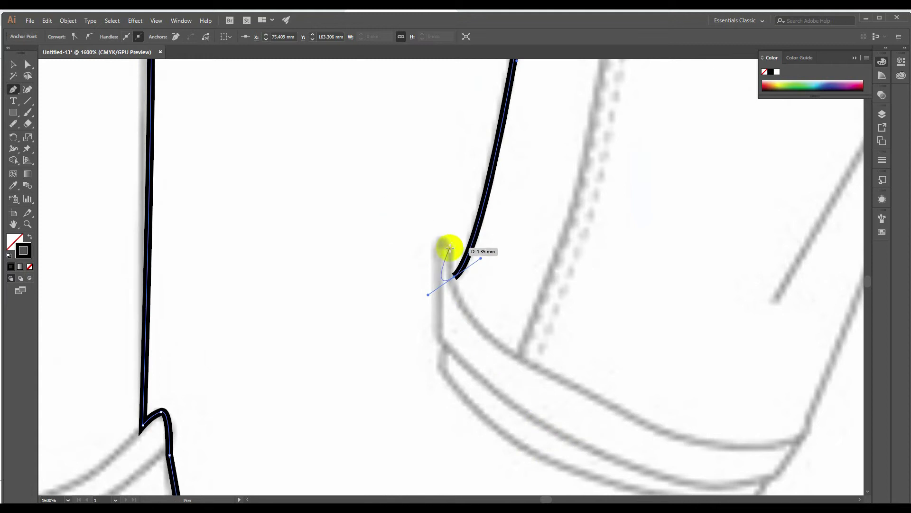
{"action": "left_click", "coordinate": [450, 242]}
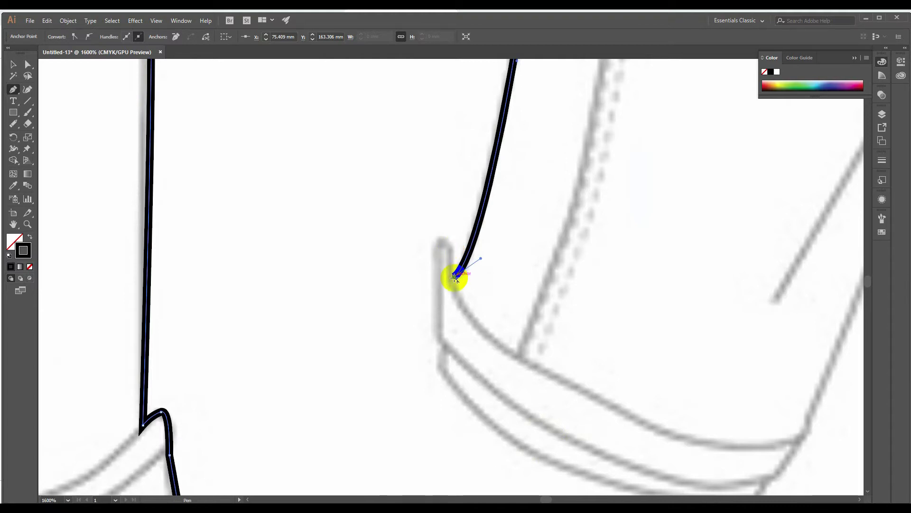
{"action": "left_click", "coordinate": [453, 245], "text": "ctrl"}
{"action": "left_click_drag", "start_coordinate": [453, 234], "coordinate": [439, 260]}
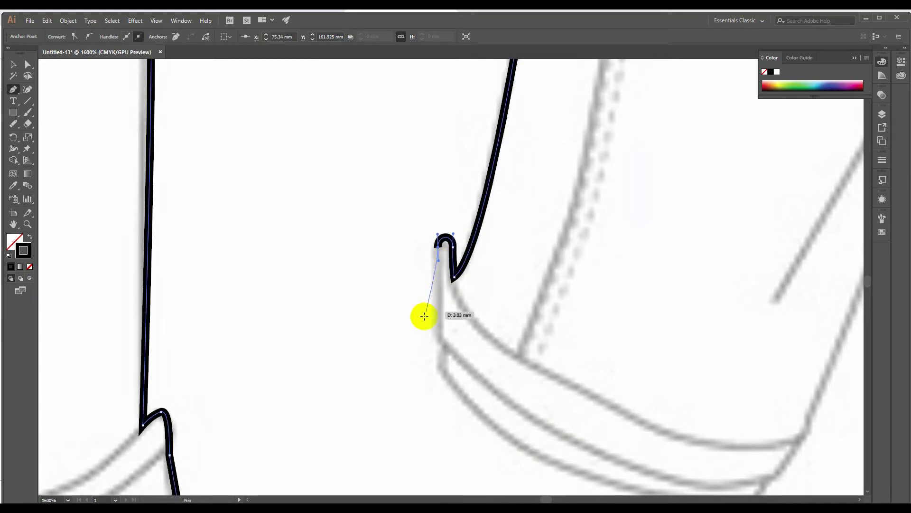
{"action": "left_click", "coordinate": [439, 337]}
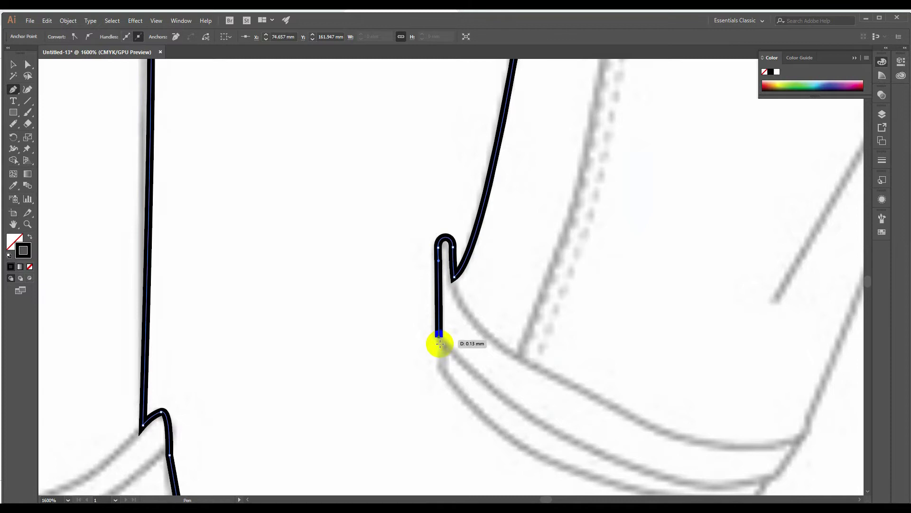
Step: Trace the right cuff's small notch, curved bottom edge and outer end, bringing the path onto the leg's outer edge
{"action": "left_click_drag", "start_coordinate": [445, 348], "coordinate": [322, 253]}
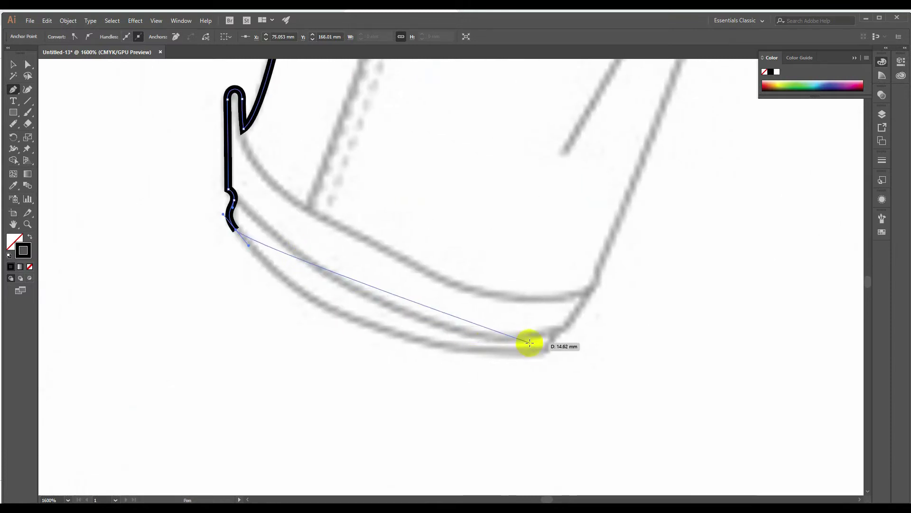
{"action": "left_click_drag", "start_coordinate": [545, 352], "coordinate": [744, 337]}
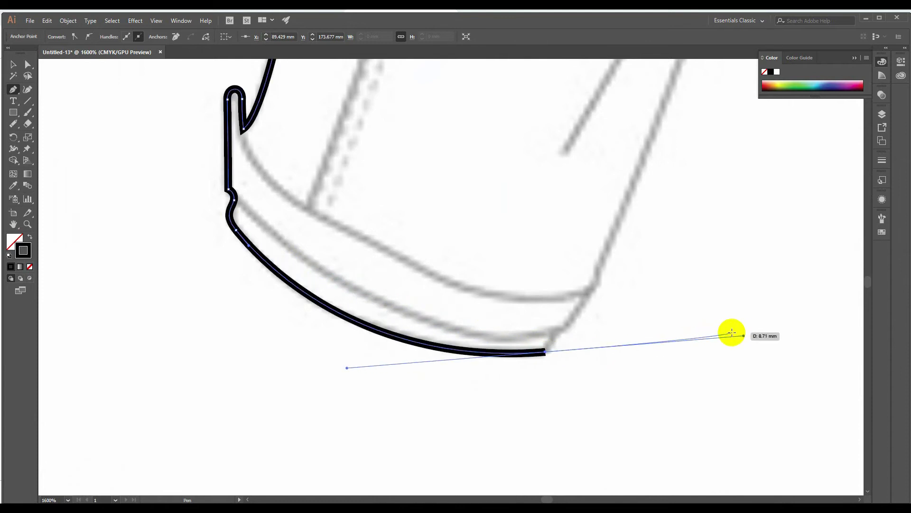
{"action": "key", "text": "ctrl+minus"}
{"action": "key", "text": "ctrl+minus"}
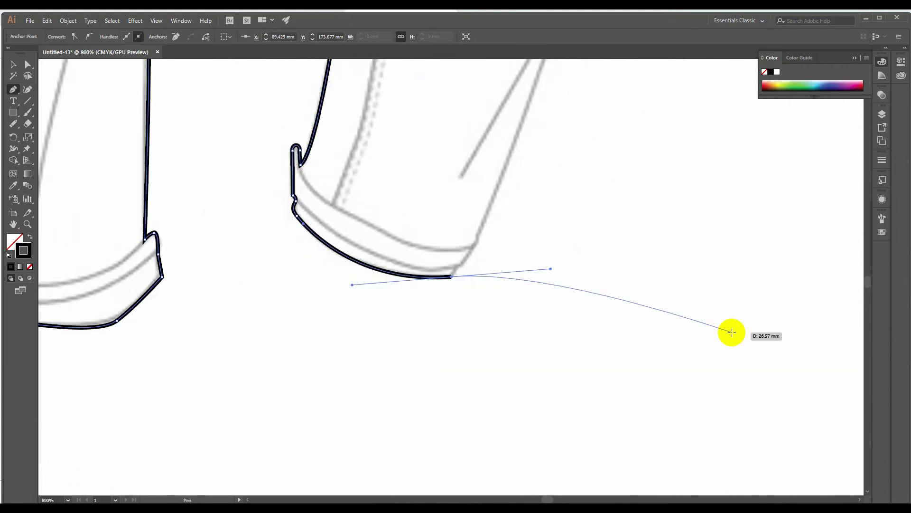
{"action": "scroll", "coordinate": [470, 334], "scroll_direction": "up", "scroll_amount": 5}
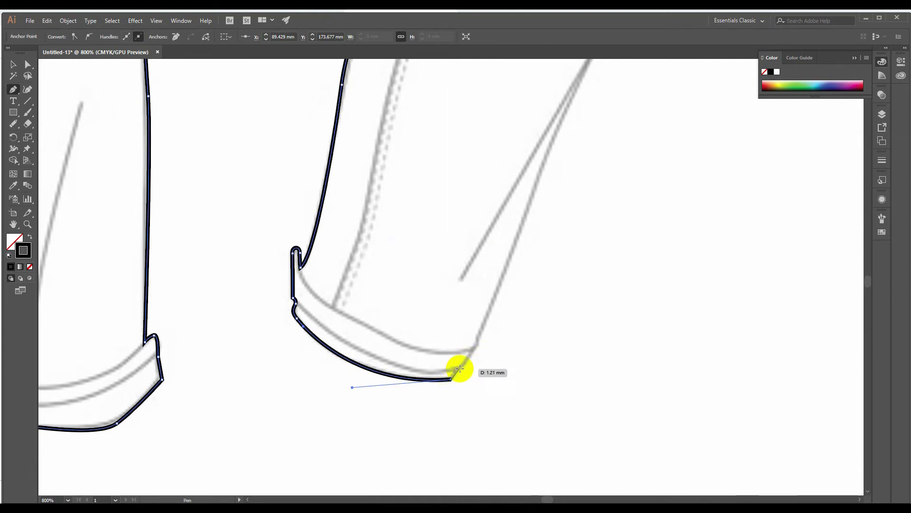
{"action": "left_click_drag", "start_coordinate": [460, 367], "coordinate": [466, 366]}
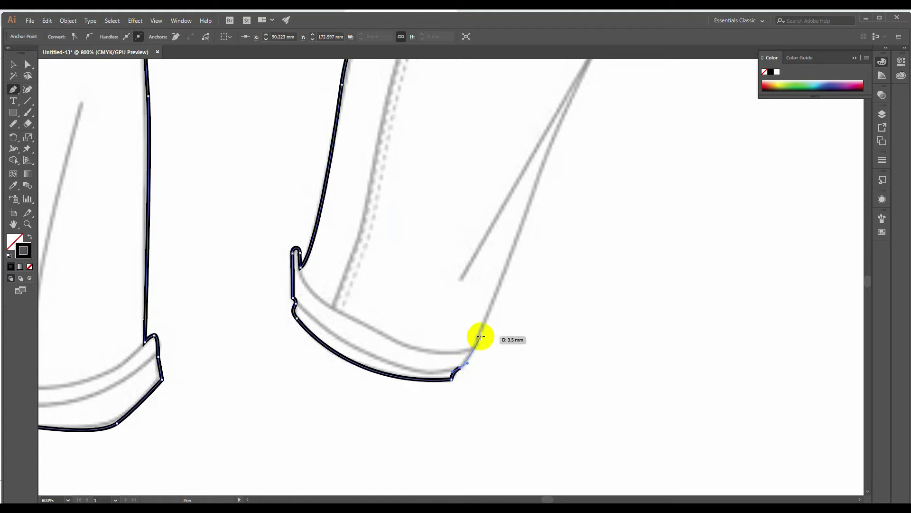
{"action": "left_click_drag", "start_coordinate": [481, 335], "coordinate": [485, 317]}
Step: Trace the right leg's outer edge from above the cuff, past the calf crease, up to the start of the knee curve
{"action": "scroll", "coordinate": [494, 308], "scroll_direction": "up", "scroll_amount": 5}
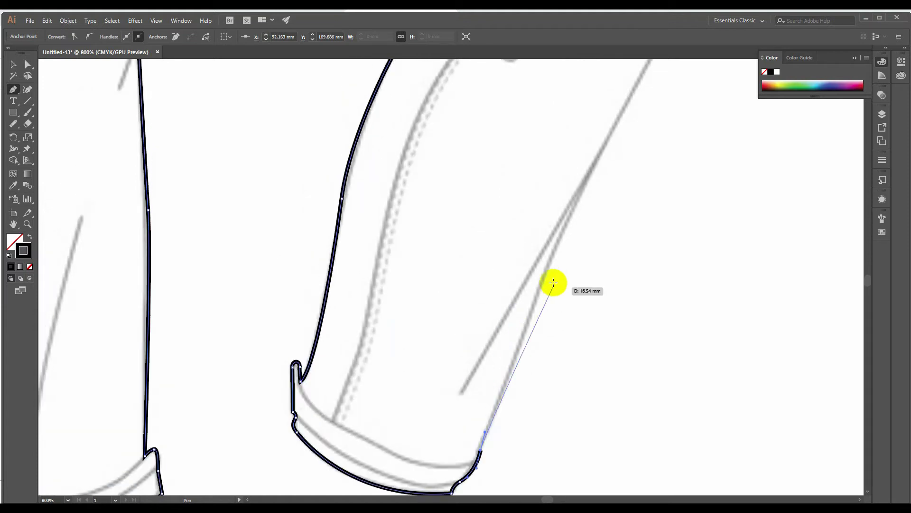
{"action": "left_click_drag", "start_coordinate": [581, 192], "coordinate": [409, 267]}
{"action": "scroll", "coordinate": [609, 148], "scroll_direction": "up", "scroll_amount": 1}
{"action": "scroll", "coordinate": [608, 148], "scroll_direction": "up", "scroll_amount": 4}
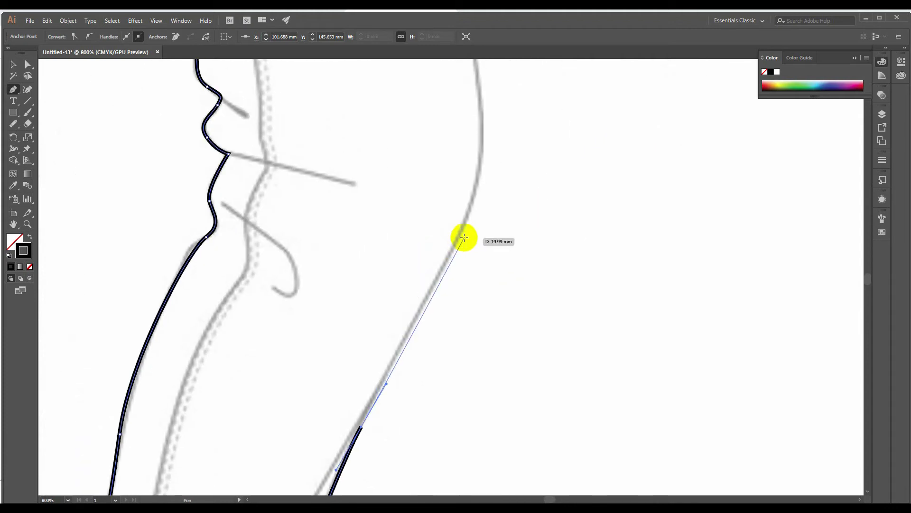
{"action": "left_click_drag", "start_coordinate": [464, 230], "coordinate": [474, 175]}
Step: Continue the path around the right leg's outer knee, up the outer thigh and through the creases below the hip
{"action": "scroll", "coordinate": [489, 185], "scroll_direction": "up", "scroll_amount": 5}
{"action": "key", "text": "ctrl+minus"}
{"action": "key", "text": "ctrl+minus"}
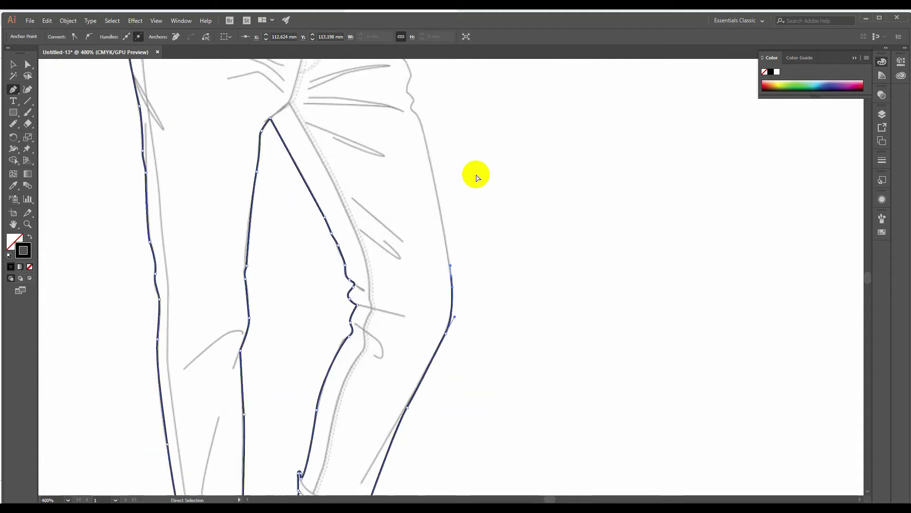
{"action": "left_click_drag", "start_coordinate": [407, 230], "coordinate": [546, 404]}
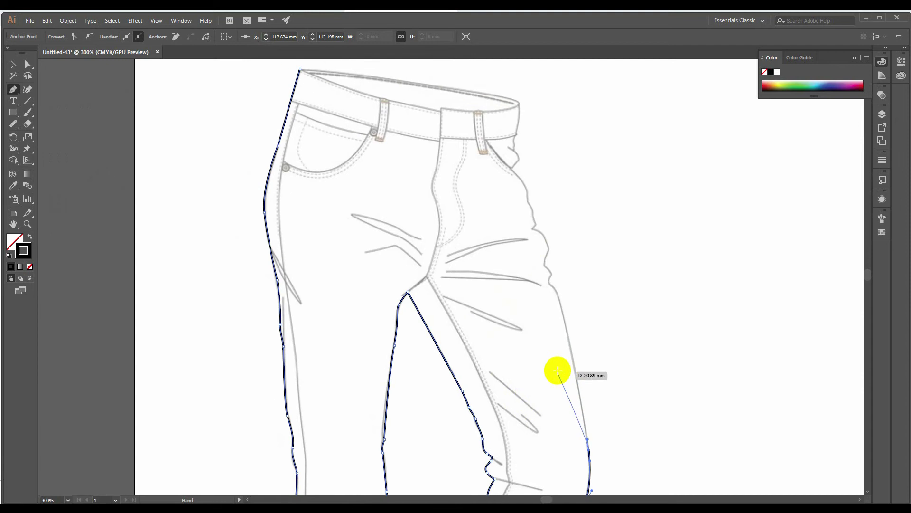
{"action": "left_click", "coordinate": [555, 289]}
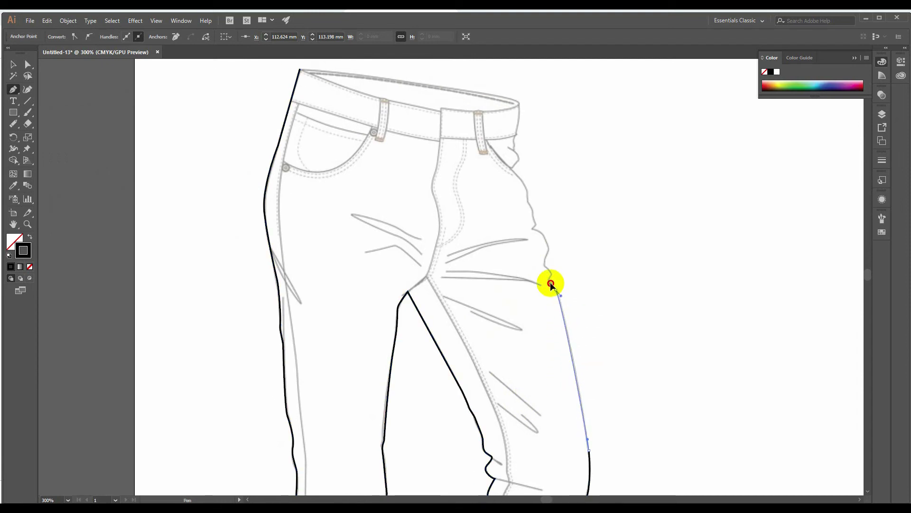
{"action": "left_click", "coordinate": [551, 282]}
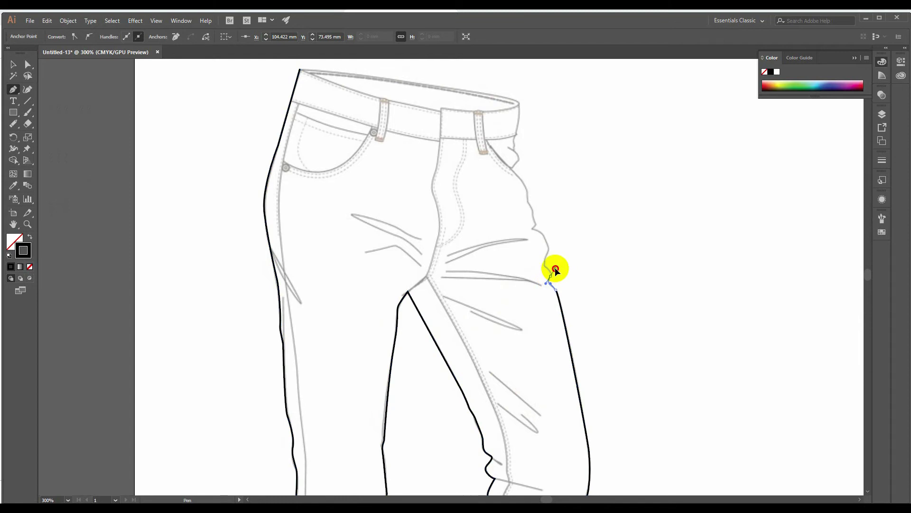
{"action": "left_click_drag", "start_coordinate": [546, 266], "coordinate": [531, 205]}
{"action": "left_click", "coordinate": [546, 238]}
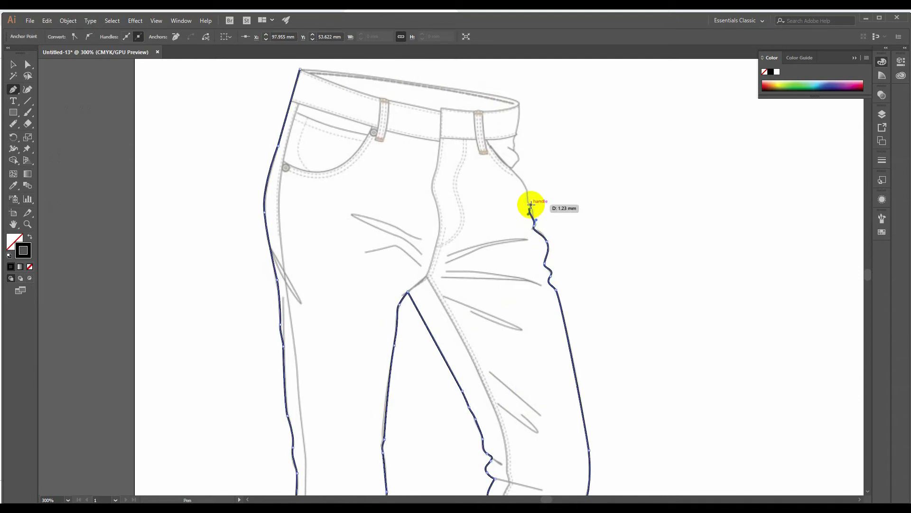
Step: Undo the last crease anchor and retrace the outer hip folds up to the waistband's far upper corner
{"action": "key", "text": "ctrl+z"}
{"action": "left_click", "coordinate": [532, 209], "text": "ctrl"}
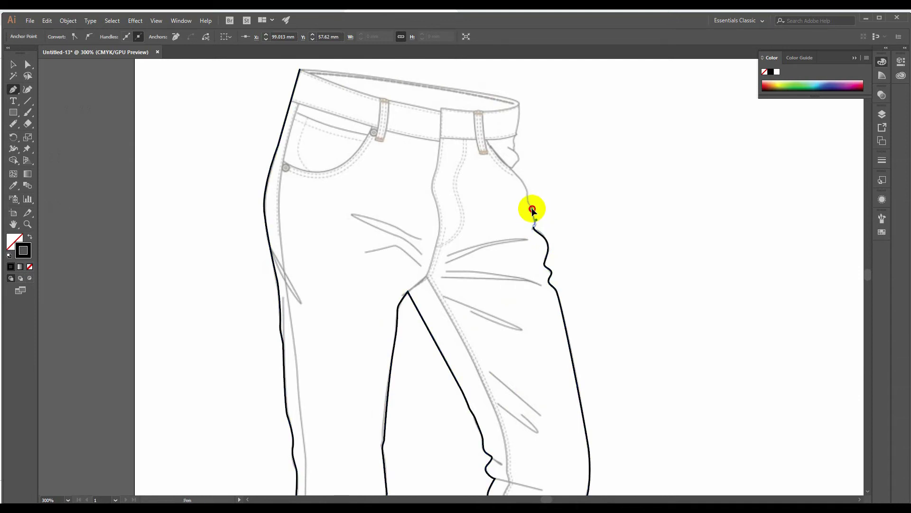
{"action": "left_click", "coordinate": [526, 195]}
{"action": "left_click_drag", "start_coordinate": [512, 169], "coordinate": [504, 160]}
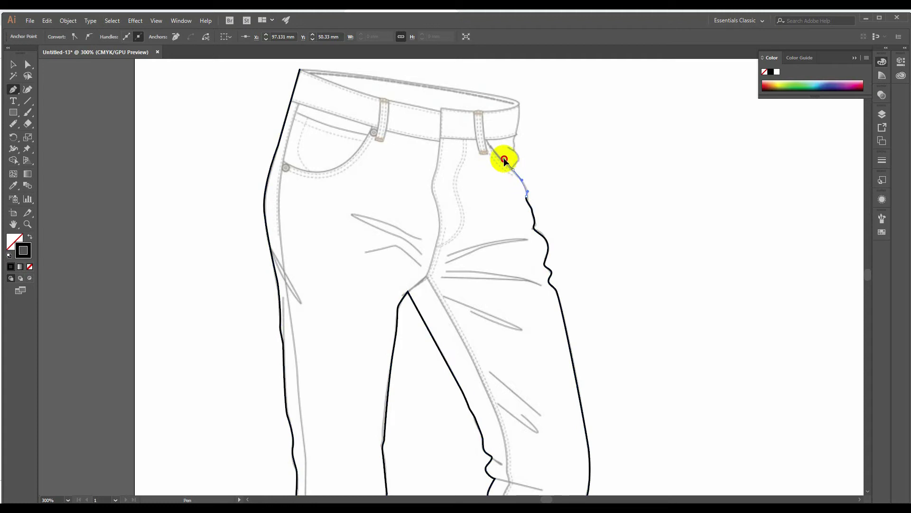
{"action": "left_click", "coordinate": [517, 160], "text": "ctrl"}
{"action": "left_click_drag", "start_coordinate": [521, 157], "coordinate": [517, 97]}
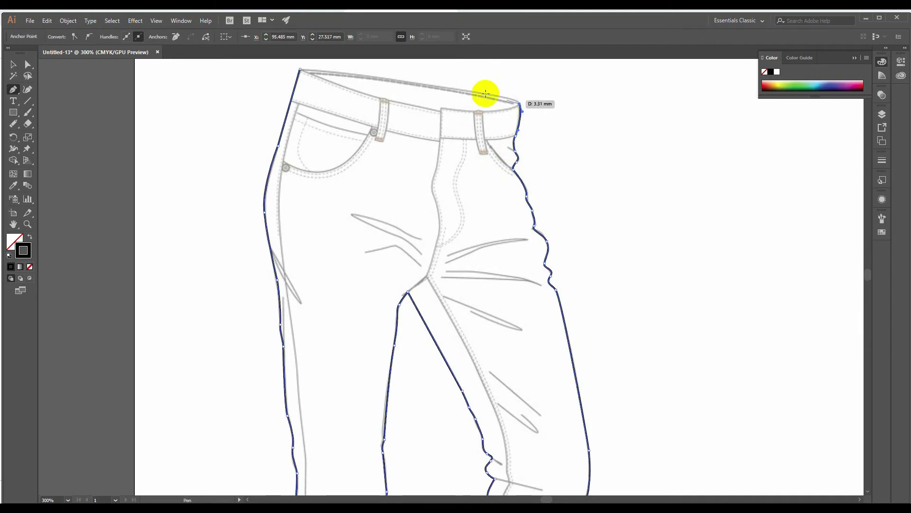
Step: Close the jeans outline at its starting anchor with a curve along the waistband's top edge, and deselect the path
{"action": "left_click", "coordinate": [301, 70]}
{"action": "scroll", "coordinate": [311, 109], "scroll_direction": "up", "scroll_amount": 3}
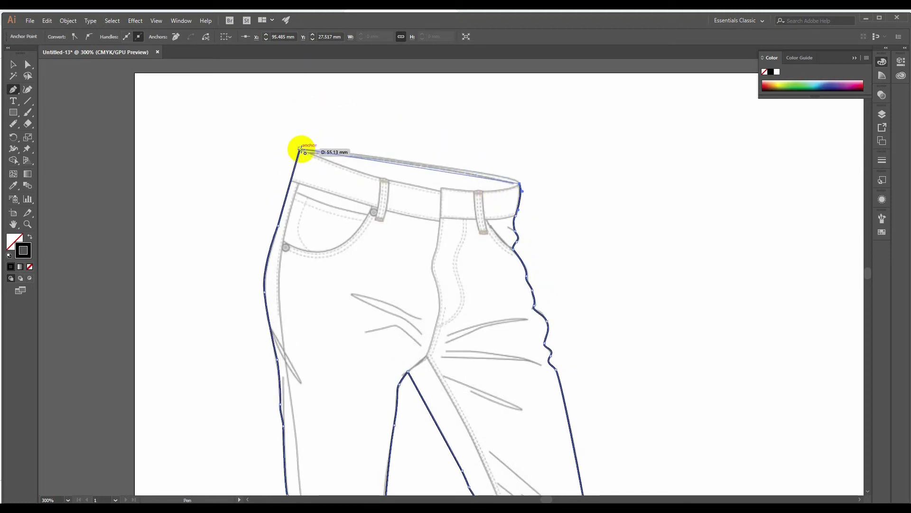
{"action": "left_click_drag", "start_coordinate": [301, 148], "coordinate": [89, 130]}
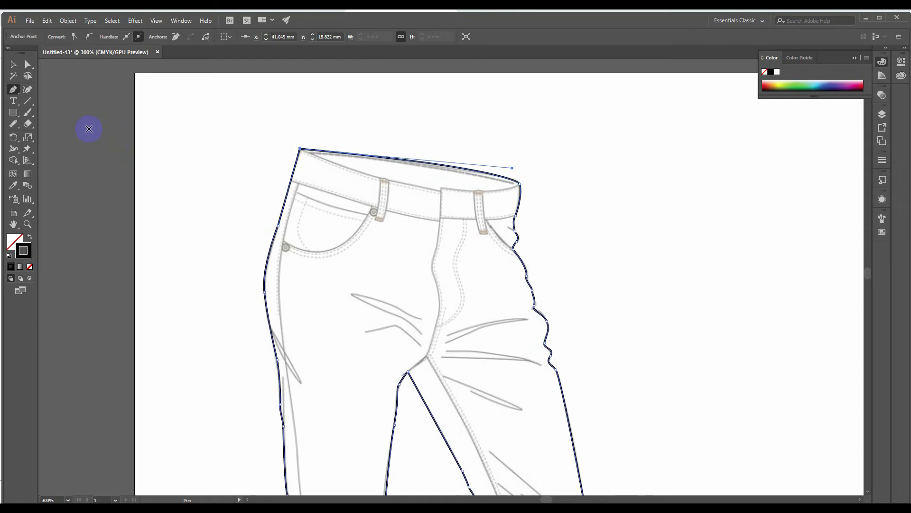
{"action": "scroll", "coordinate": [132, 149], "scroll_direction": "down", "scroll_amount": 2}
{"action": "scroll", "coordinate": [132, 149], "scroll_direction": "down", "scroll_amount": 2}
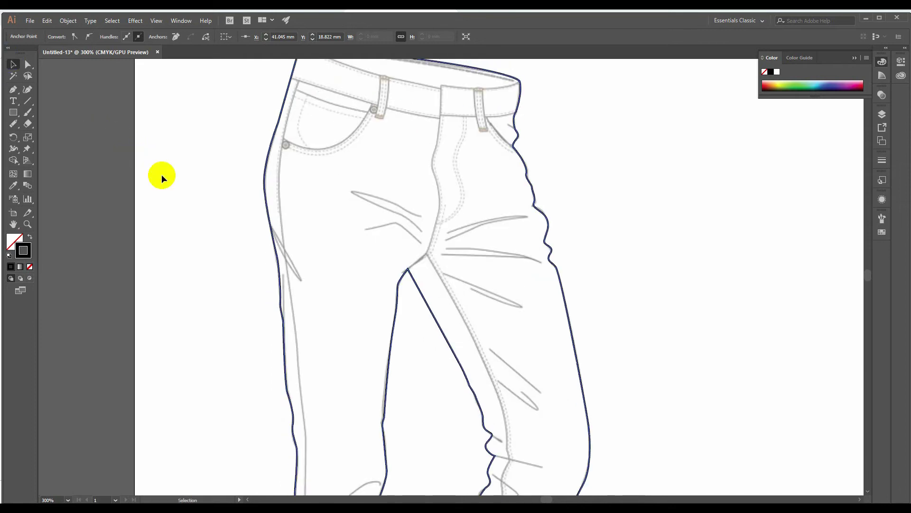
{"action": "left_click", "coordinate": [210, 227]}
{"action": "scroll", "coordinate": [209, 228], "scroll_direction": "down", "scroll_amount": 6}
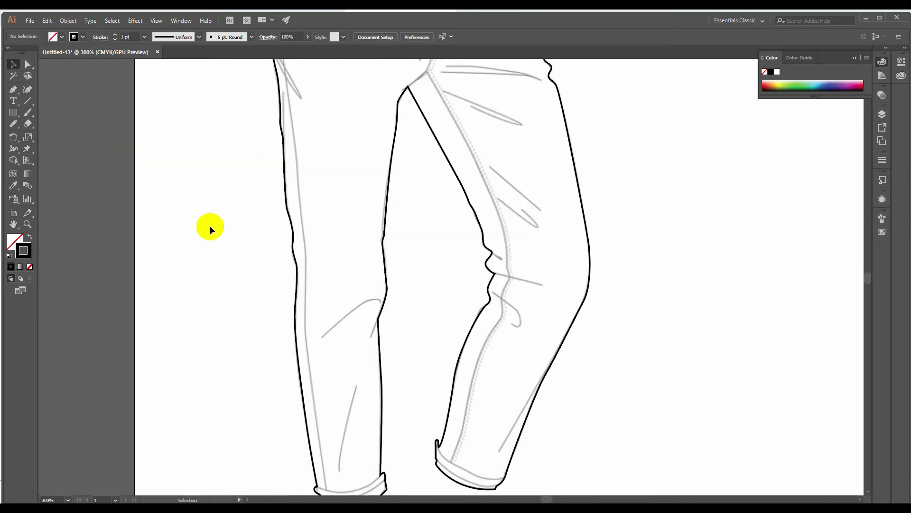
Step: Trace the waistband's front upper edge with the Pen tool, curving from the outline's starting corner to the centre-front opening, ending without an outgoing handle
{"action": "scroll", "coordinate": [210, 226], "scroll_direction": "down", "scroll_amount": 3}
{"action": "scroll", "coordinate": [210, 226], "scroll_direction": "up", "scroll_amount": 7}
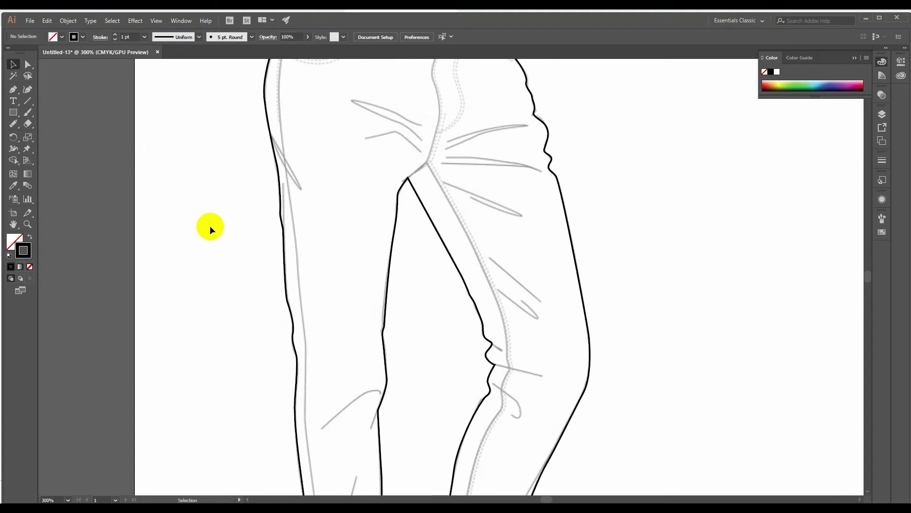
{"action": "scroll", "coordinate": [210, 226], "scroll_direction": "up", "scroll_amount": 6}
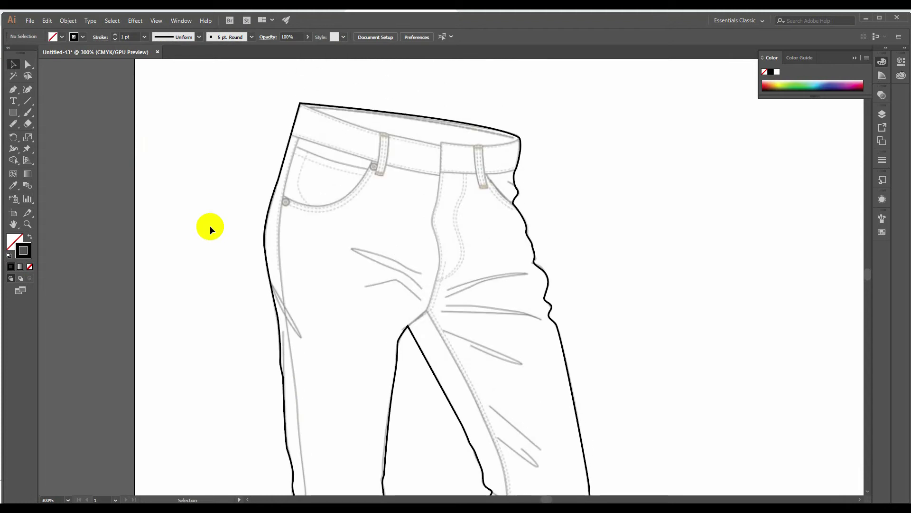
{"action": "left_click", "coordinate": [27, 224]}
{"action": "left_click", "coordinate": [379, 155]}
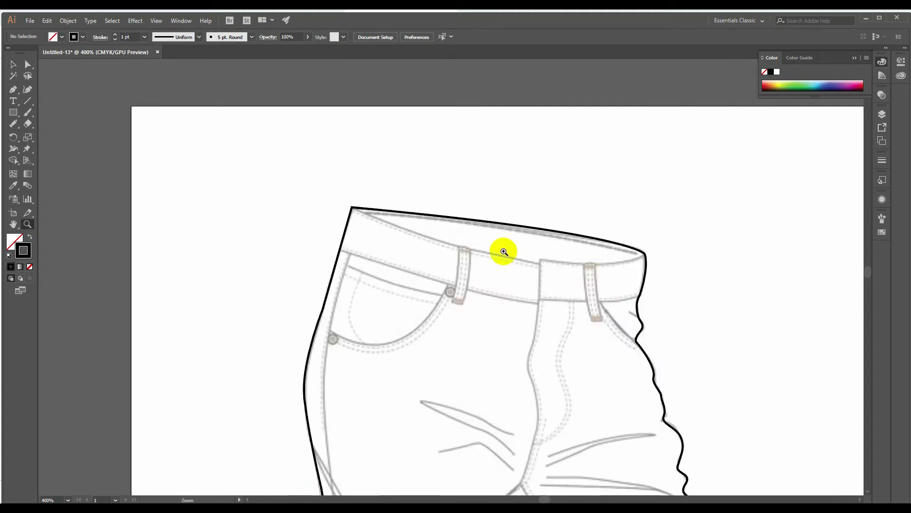
{"action": "left_click", "coordinate": [504, 252]}
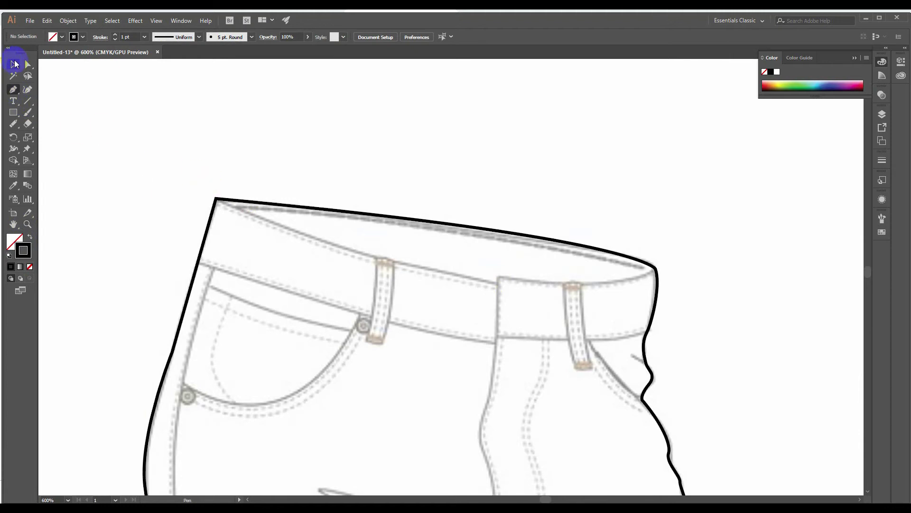
{"action": "left_click", "coordinate": [216, 199]}
{"action": "left_click", "coordinate": [216, 198]}
{"action": "left_click", "coordinate": [216, 198]}
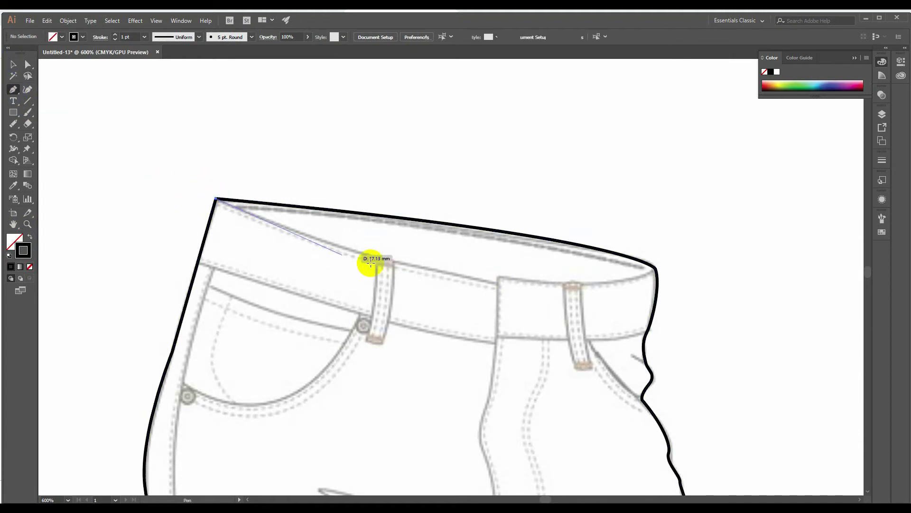
{"action": "left_click_drag", "start_coordinate": [496, 284], "coordinate": [640, 308]}
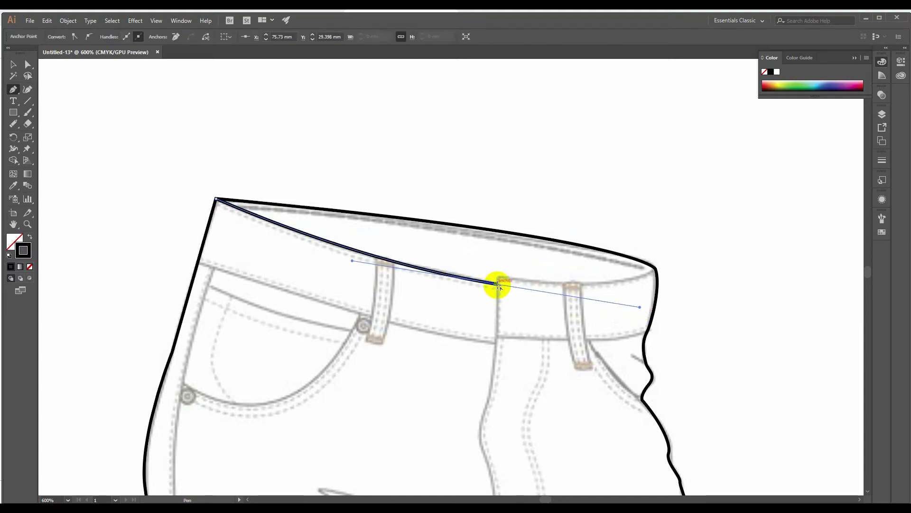
{"action": "left_click", "coordinate": [498, 284]}
Step: Continue the front waistband edge over the rounded button-flap corner, curve it to the far upper corner, and deselect the path
{"action": "left_click", "coordinate": [509, 279], "text": "ctrl"}
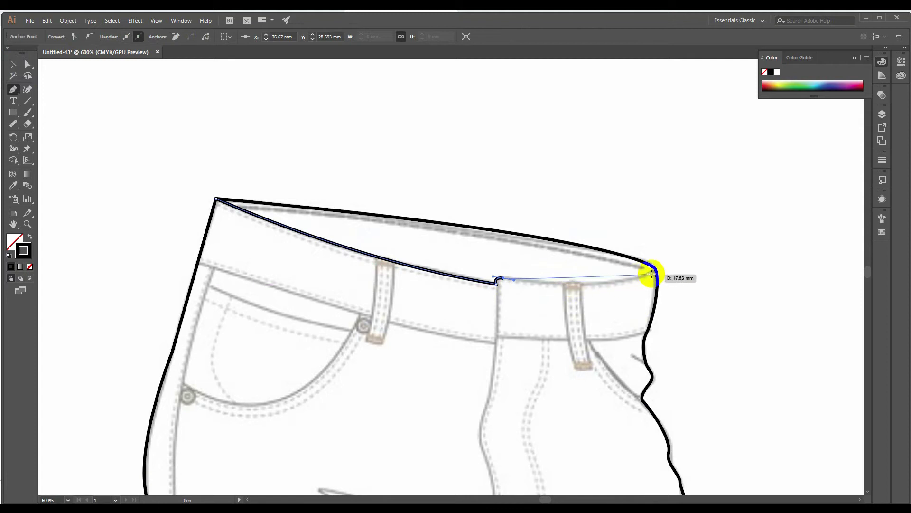
{"action": "left_click_drag", "start_coordinate": [656, 270], "coordinate": [690, 243]}
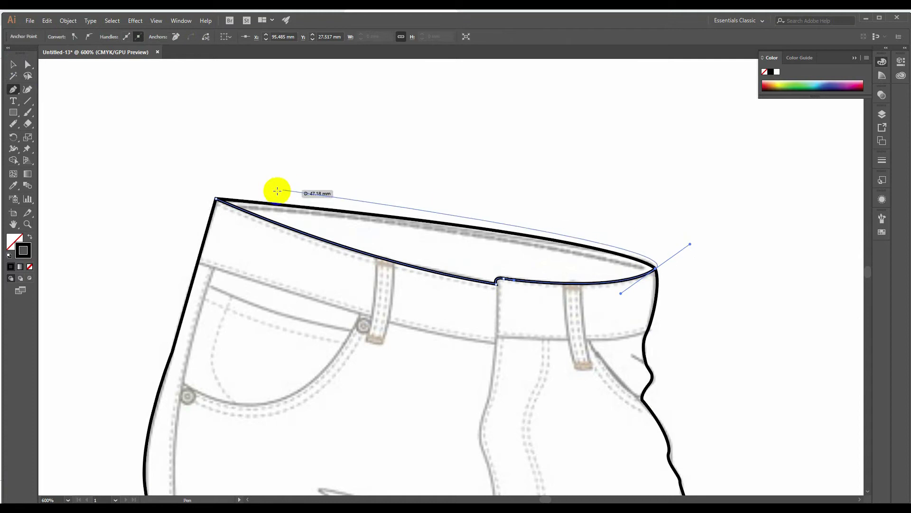
{"action": "left_click", "coordinate": [28, 69]}
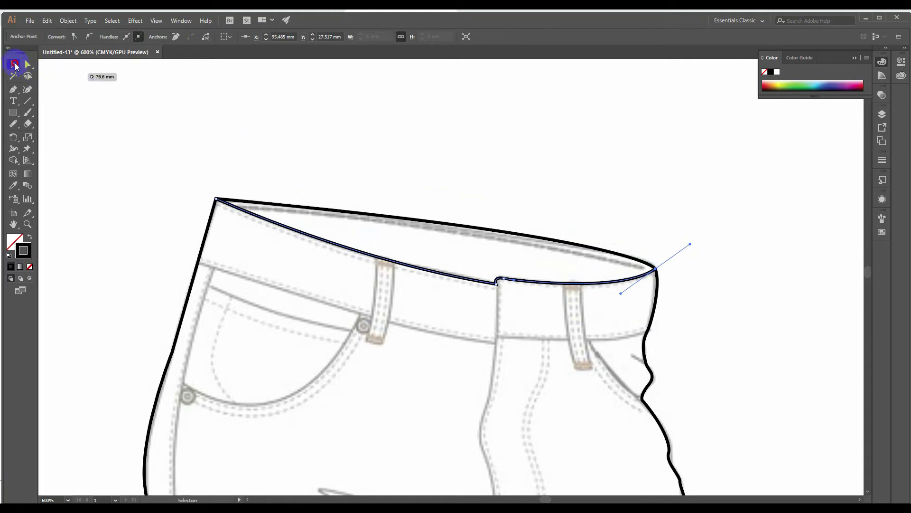
{"action": "left_click", "coordinate": [129, 125]}
{"action": "scroll", "coordinate": [405, 346], "scroll_direction": "down", "scroll_amount": 2}
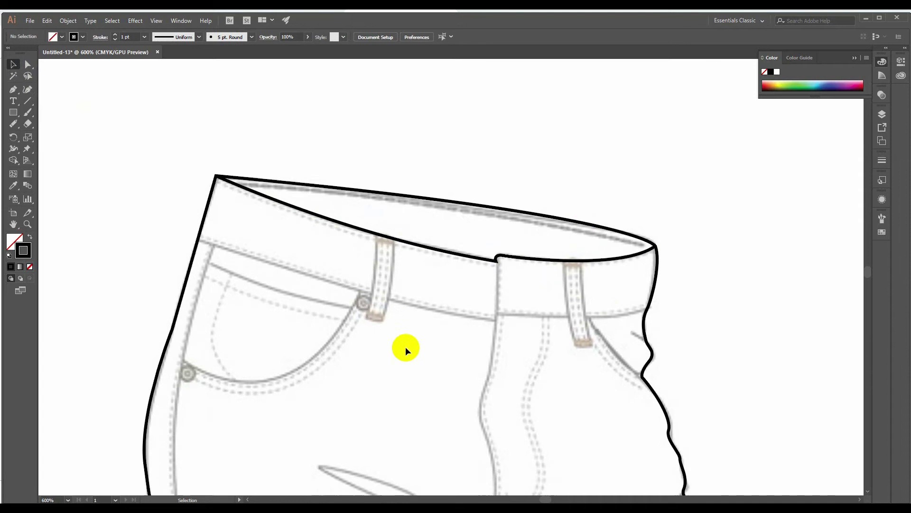
Step: Trace the waistband's lower edge above the large front pocket, from the outer side to the centre front, and deselect it
{"action": "left_click", "coordinate": [13, 89]}
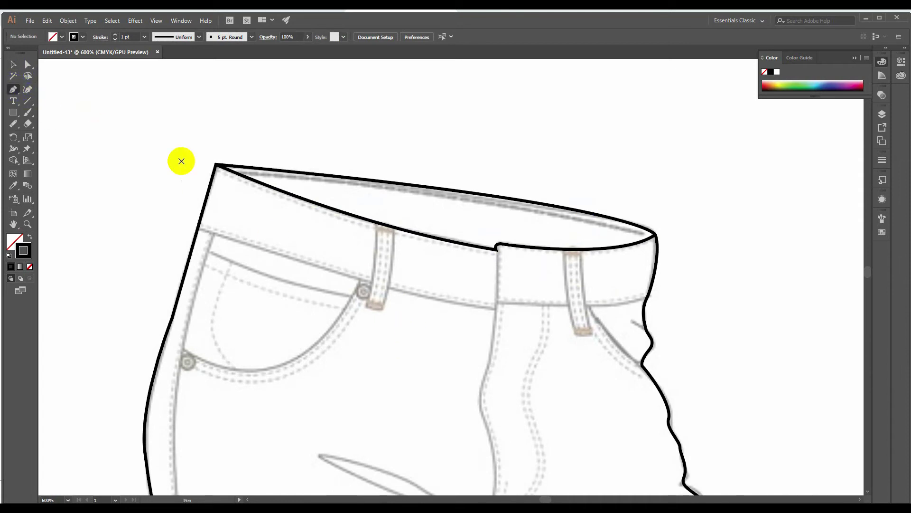
{"action": "left_click", "coordinate": [198, 228]}
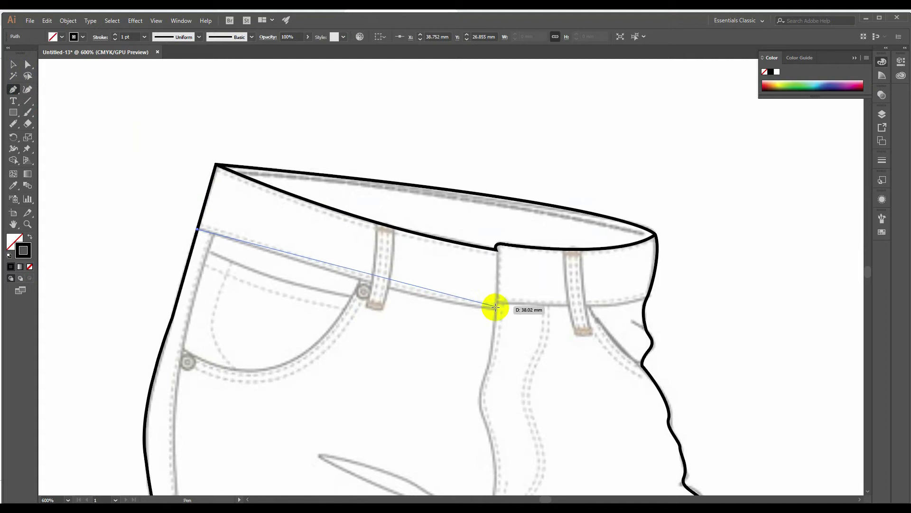
{"action": "left_click_drag", "start_coordinate": [495, 309], "coordinate": [591, 323]}
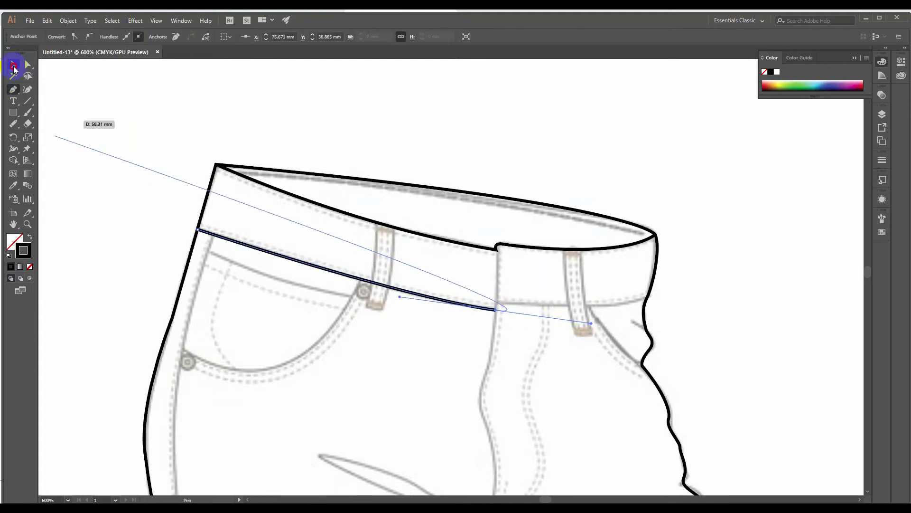
{"action": "left_click", "coordinate": [13, 66]}
{"action": "left_click", "coordinate": [49, 98]}
Step: Trace the waistband's lower edge on the fly side as a curve from the centre front to the outer hip, and deselect it
{"action": "left_click", "coordinate": [13, 89]}
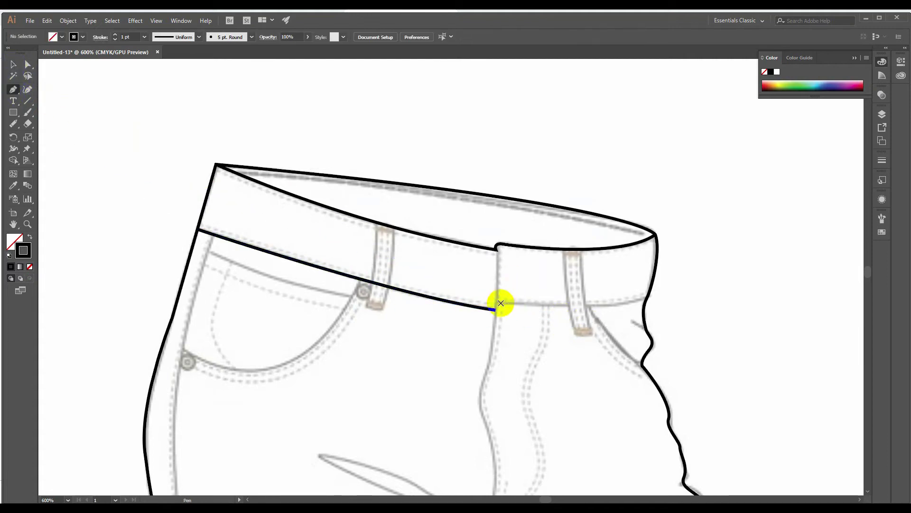
{"action": "left_click", "coordinate": [497, 302]}
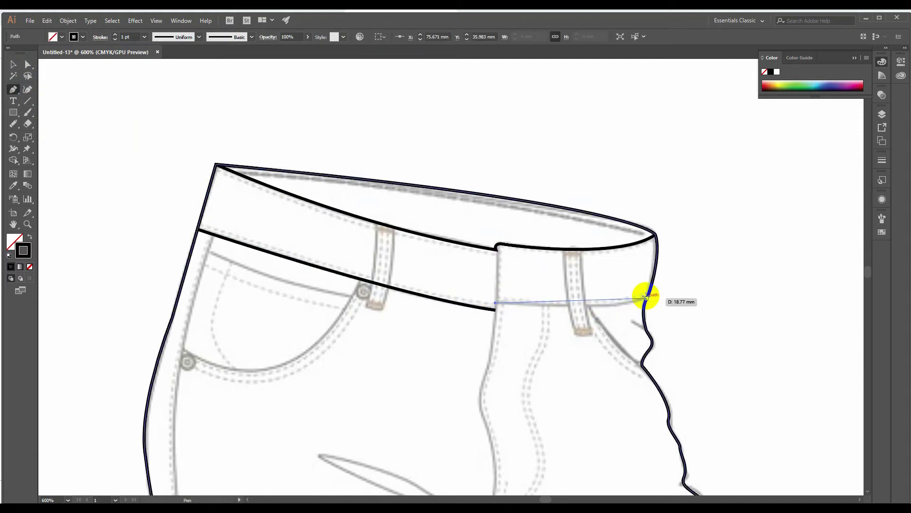
{"action": "left_click_drag", "start_coordinate": [647, 297], "coordinate": [674, 285]}
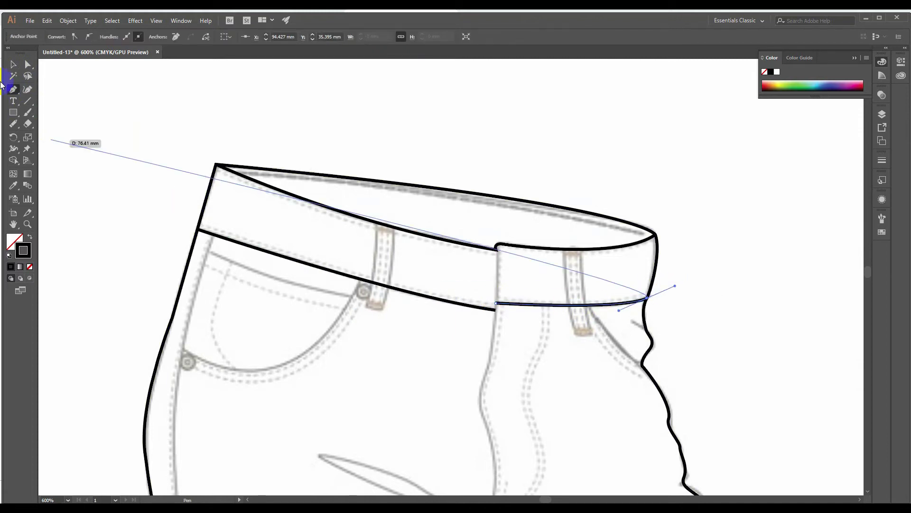
{"action": "left_click", "coordinate": [14, 65]}
{"action": "left_click", "coordinate": [100, 132]}
Step: Start the centre-front line at the waistband flap's upper corner and trace it down through the wavy upper part of the fly
{"action": "scroll", "coordinate": [146, 208], "scroll_direction": "down", "scroll_amount": 2}
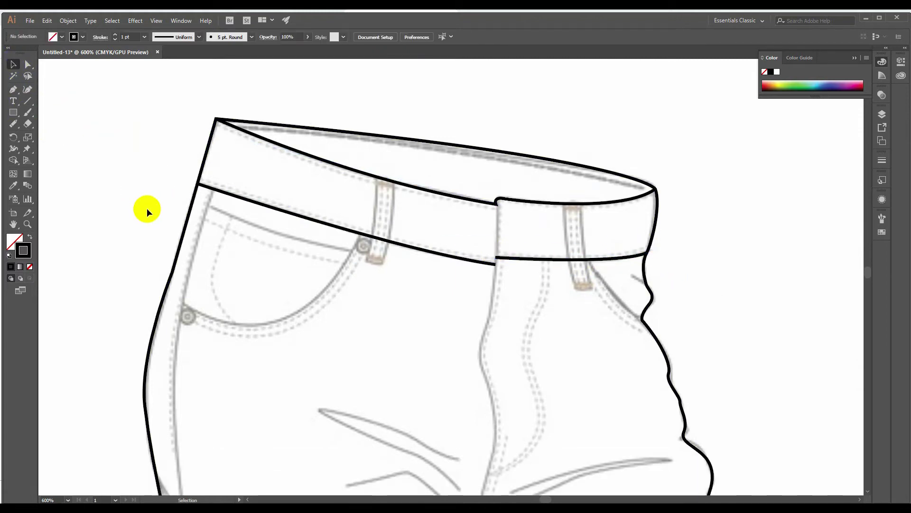
{"action": "left_click", "coordinate": [14, 89]}
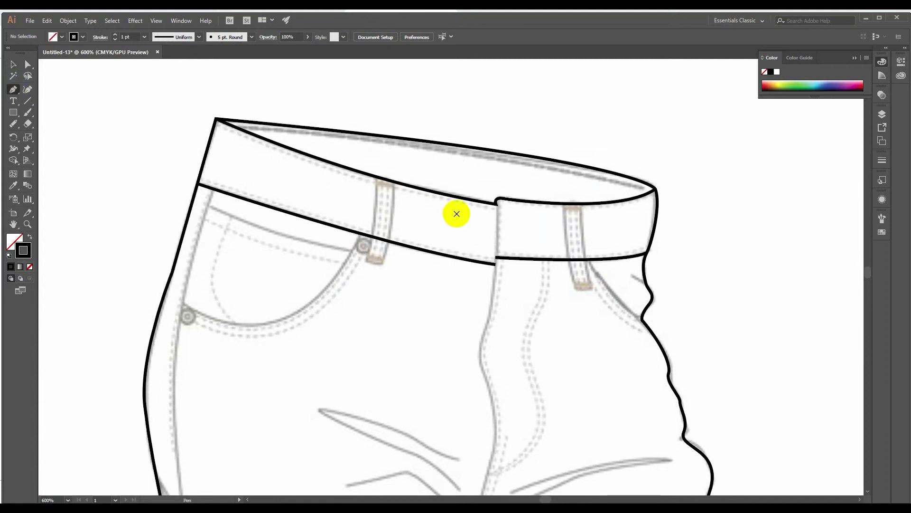
{"action": "left_click", "coordinate": [496, 202]}
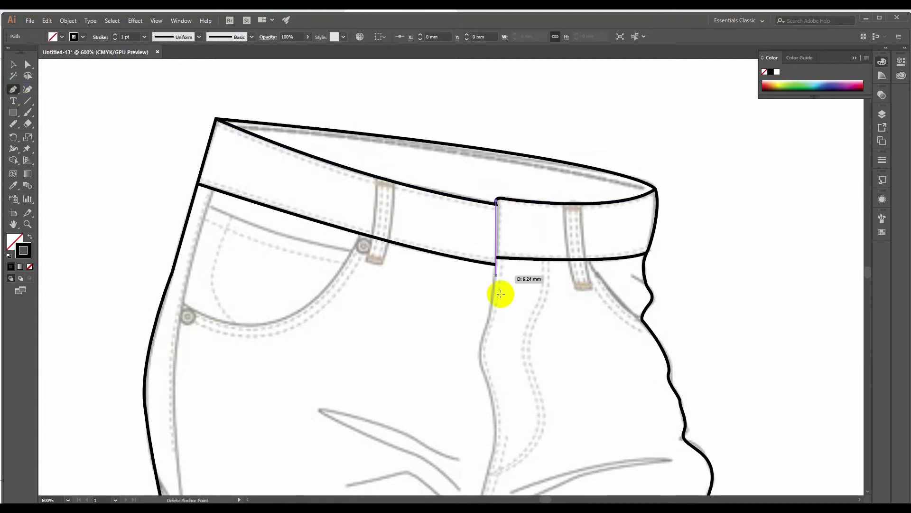
{"action": "scroll", "coordinate": [499, 297], "scroll_direction": "down", "scroll_amount": 4}
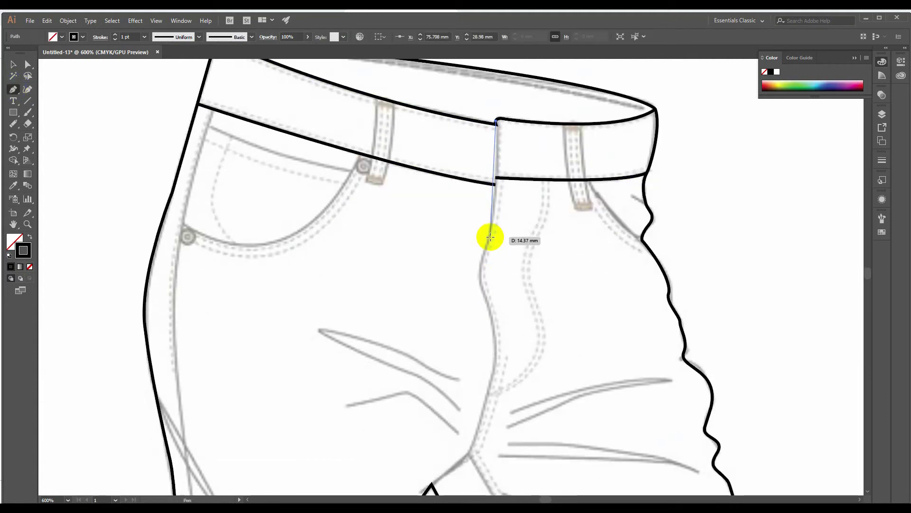
{"action": "left_click_drag", "start_coordinate": [490, 236], "coordinate": [492, 317]}
{"action": "scroll", "coordinate": [491, 318], "scroll_direction": "down", "scroll_amount": 5}
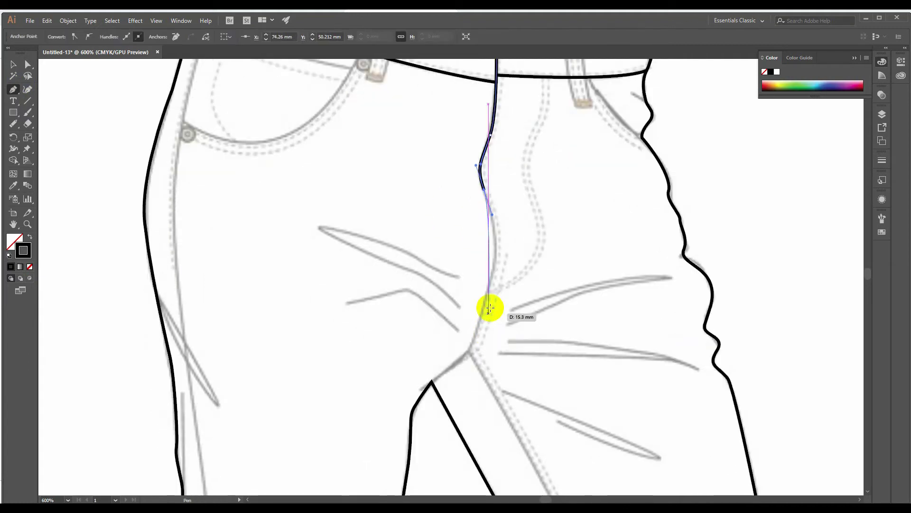
Step: Continue the centre-front line down the lower fly curve, join it to the outline at the crotch, and deselect the path
{"action": "left_click_drag", "start_coordinate": [491, 279], "coordinate": [478, 325]}
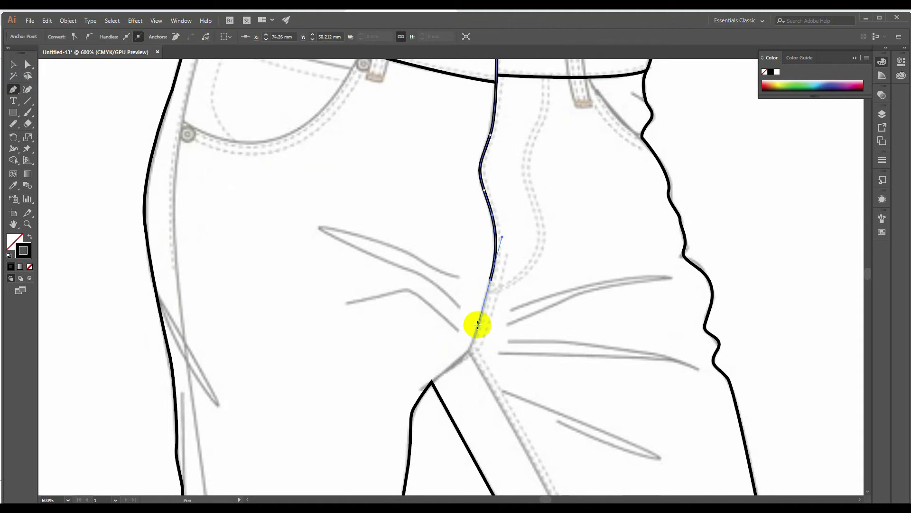
{"action": "left_click_drag", "start_coordinate": [462, 361], "coordinate": [448, 369]}
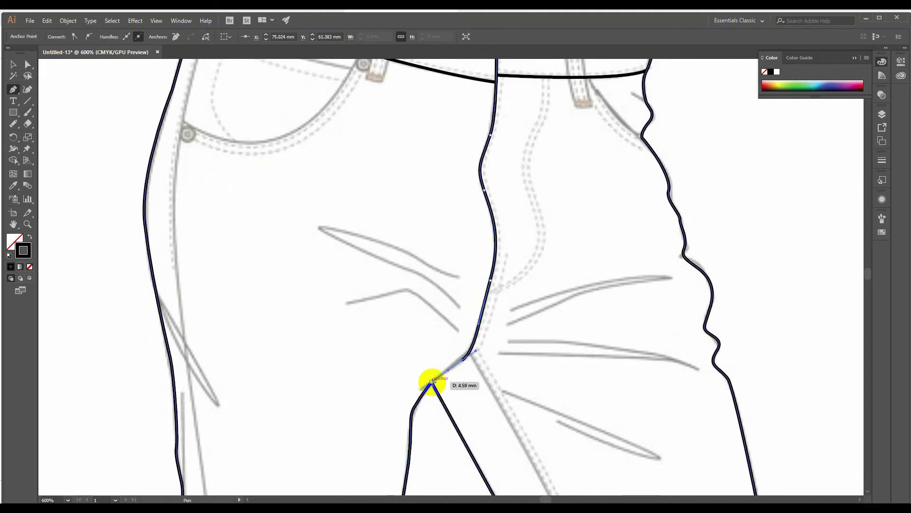
{"action": "left_click", "coordinate": [431, 381]}
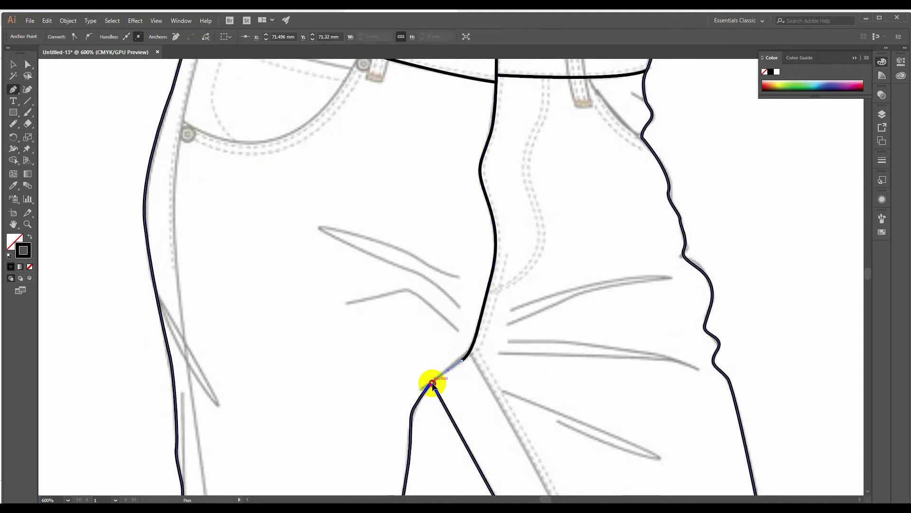
{"action": "left_click", "coordinate": [14, 67]}
{"action": "left_click", "coordinate": [96, 131]}
Step: Trace the large front pocket's curved opening from the waistband beside the belt loop to the side seam, and deselect it
{"action": "scroll", "coordinate": [139, 218], "scroll_direction": "up", "scroll_amount": 5}
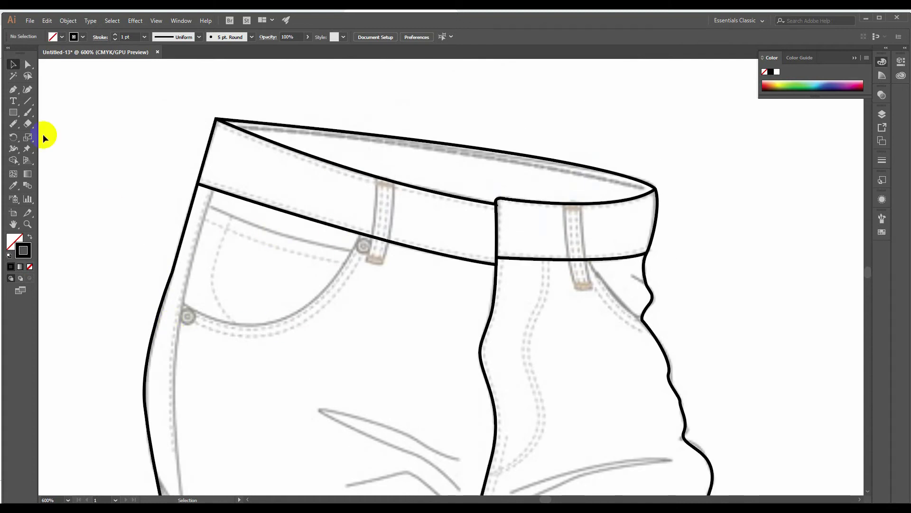
{"action": "left_click", "coordinate": [14, 92]}
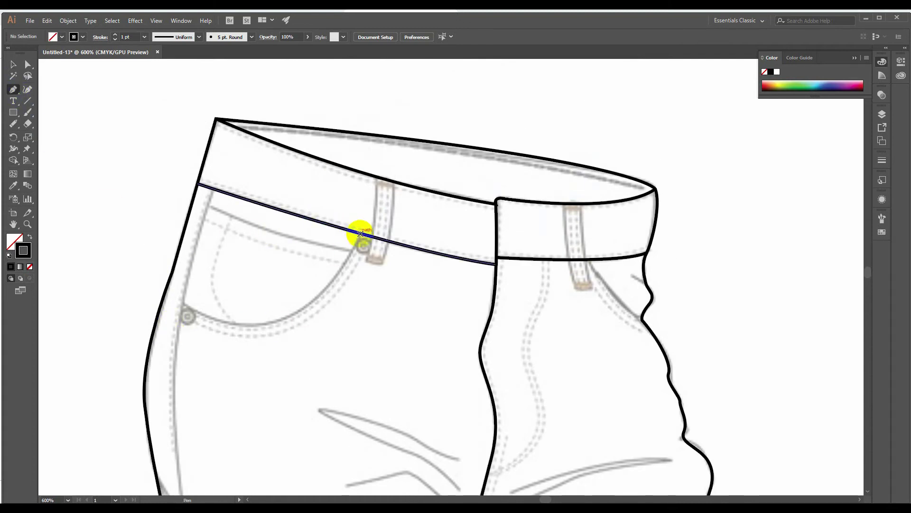
{"action": "left_click", "coordinate": [361, 232]}
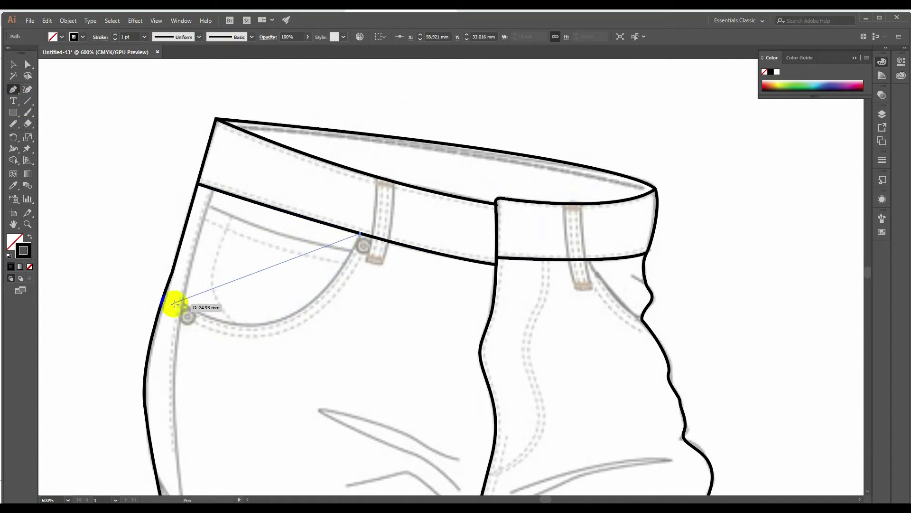
{"action": "mouse_move", "coordinate": [184, 302]}
{"action": "left_mouse_down"}
{"action": "mouse_move", "coordinate": [106, 233]}
{"action": "mouse_move", "coordinate": [65, 227]}
{"action": "left_mouse_up"}
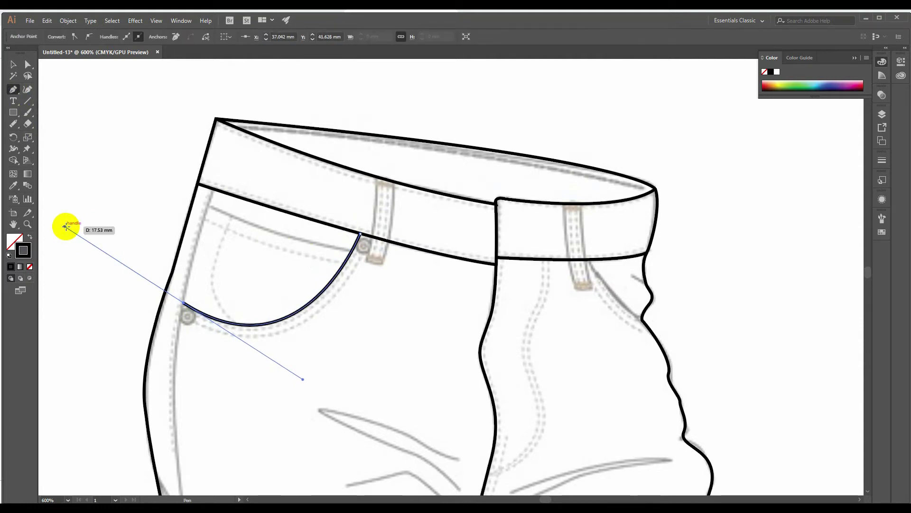
{"action": "left_click", "coordinate": [85, 119]}
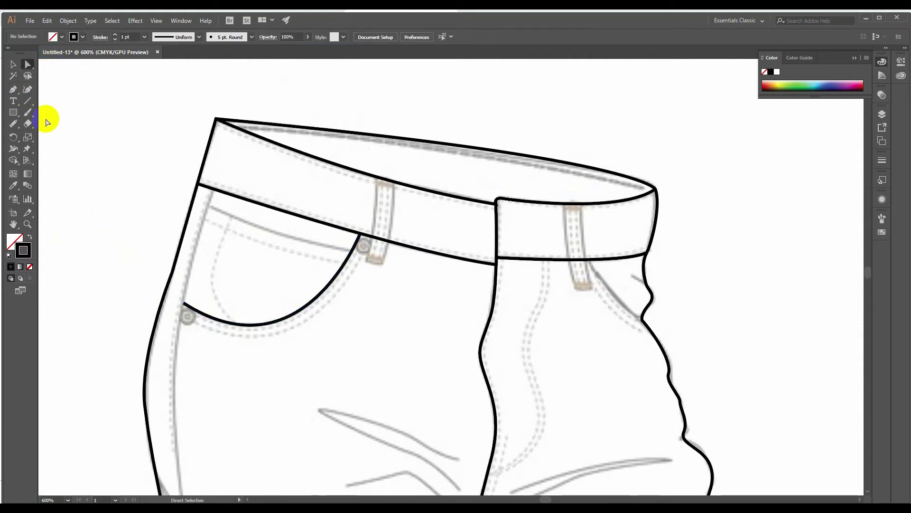
Step: Trace the opposite front pocket's short curved opening from the waistband's lower edge to the outer hip, and deselect it
{"action": "left_click", "coordinate": [13, 89]}
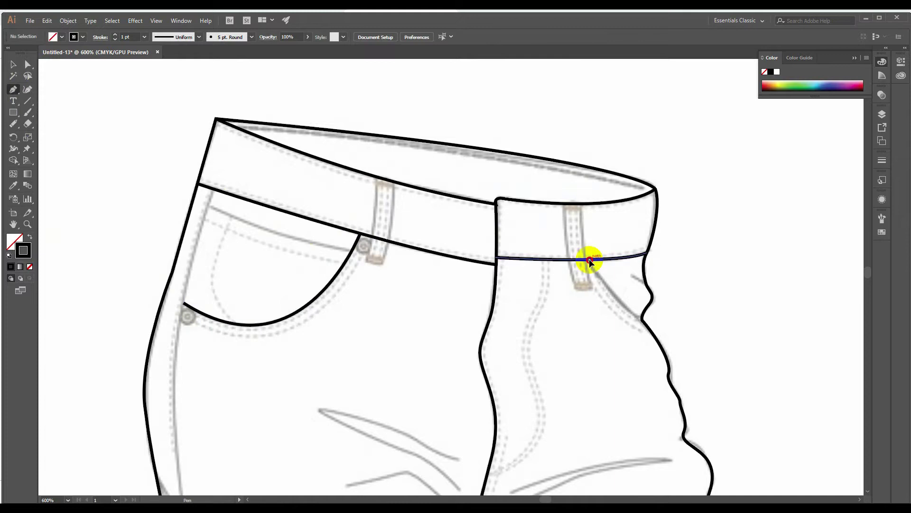
{"action": "left_click", "coordinate": [589, 259]}
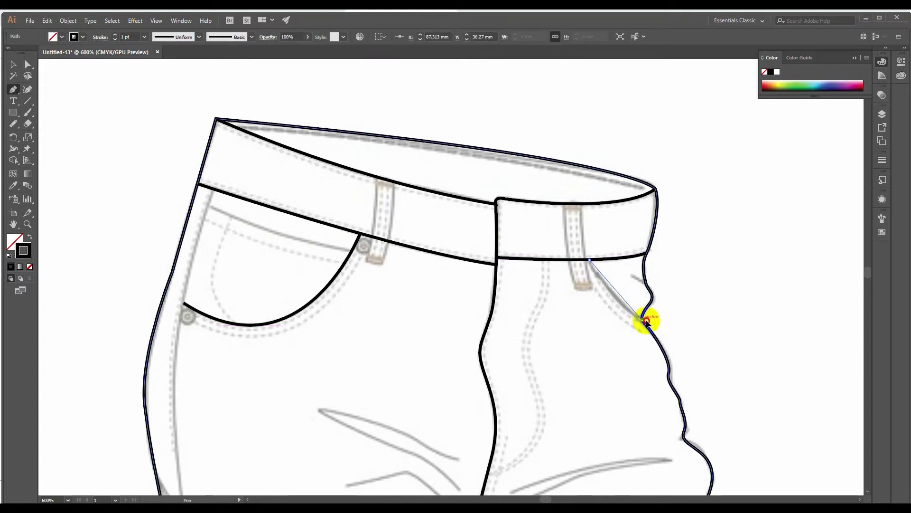
{"action": "left_click_drag", "start_coordinate": [645, 320], "coordinate": [667, 331]}
{"action": "left_click", "coordinate": [14, 64]}
{"action": "left_click", "coordinate": [78, 130]}
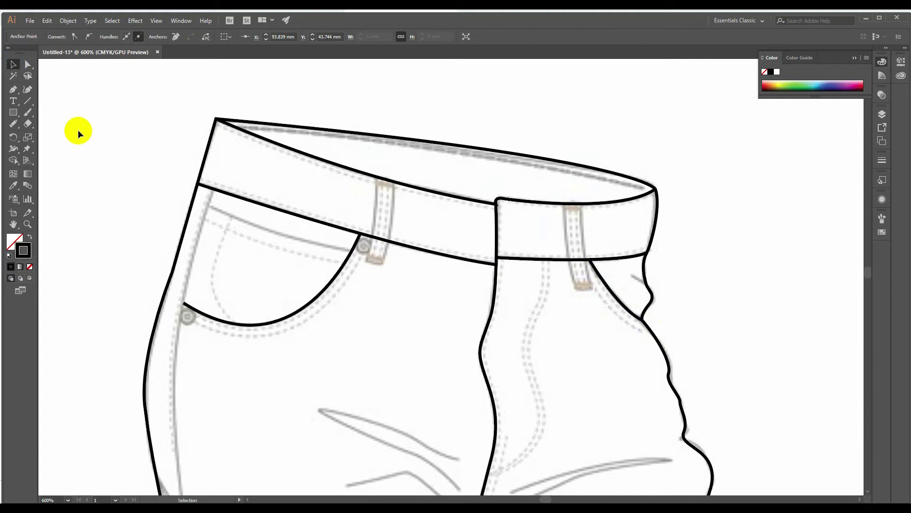
Step: Start the long side seam at the waistband's lower edge beside the large front pocket and trace it down past the hip to the thigh
{"action": "scroll", "coordinate": [174, 160], "scroll_direction": "down", "scroll_amount": 2}
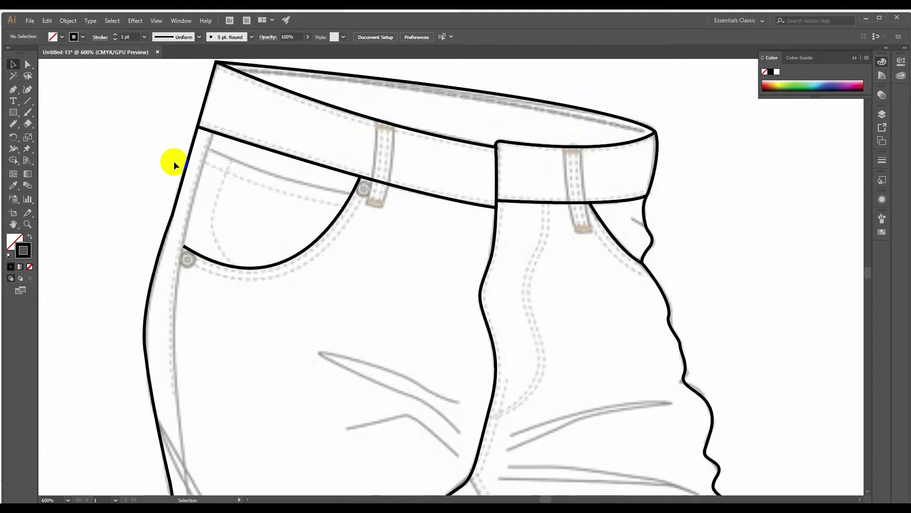
{"action": "scroll", "coordinate": [174, 161], "scroll_direction": "up", "scroll_amount": 1}
{"action": "left_click", "coordinate": [13, 89]}
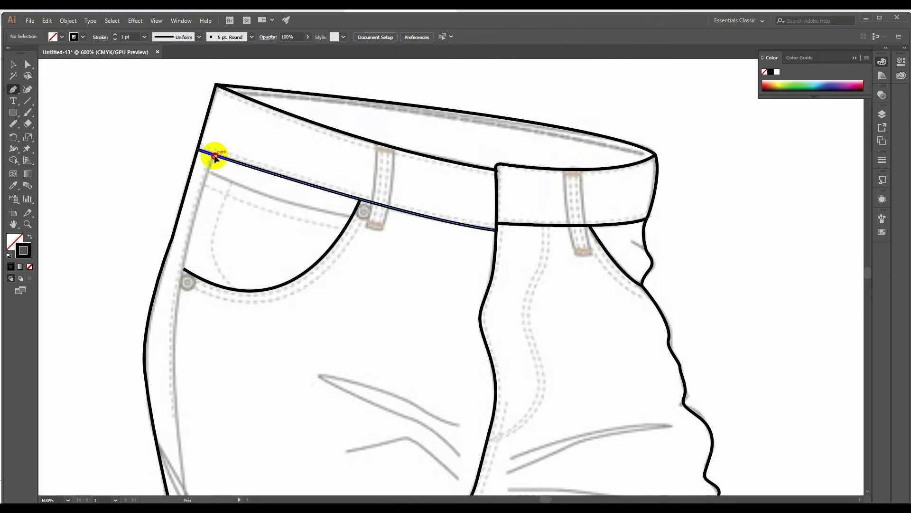
{"action": "left_click", "coordinate": [214, 154]}
{"action": "scroll", "coordinate": [189, 258], "scroll_direction": "down", "scroll_amount": 4}
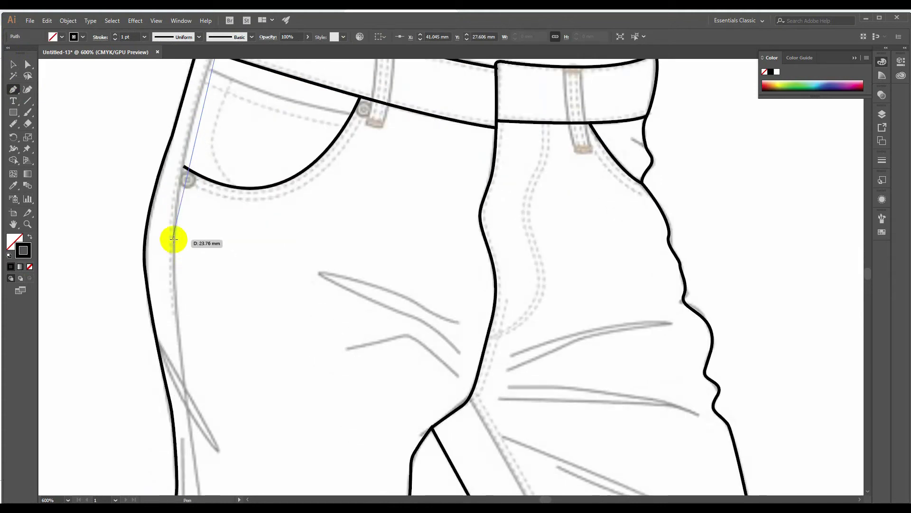
{"action": "left_click_drag", "start_coordinate": [174, 239], "coordinate": [179, 315]}
{"action": "scroll", "coordinate": [179, 314], "scroll_direction": "down", "scroll_amount": 8}
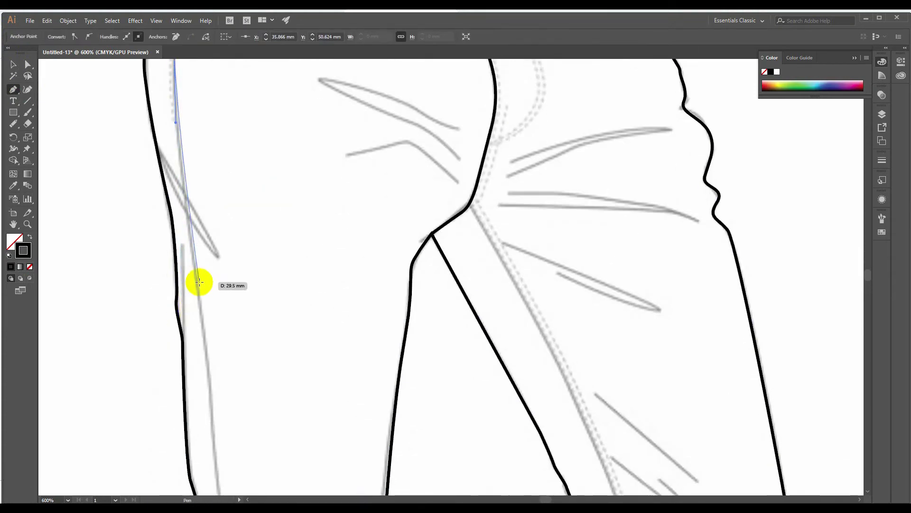
{"action": "left_click_drag", "start_coordinate": [196, 281], "coordinate": [223, 358]}
Step: Continue the side seam down the straight leg past the knee to the top of the rolled cuff, and deselect the path
{"action": "scroll", "coordinate": [203, 309], "scroll_direction": "down", "scroll_amount": 5}
{"action": "scroll", "coordinate": [217, 350], "scroll_direction": "down", "scroll_amount": 8}
{"action": "scroll", "coordinate": [223, 358], "scroll_direction": "down", "scroll_amount": 3}
{"action": "scroll", "coordinate": [224, 357], "scroll_direction": "down", "scroll_amount": 5}
{"action": "left_click_drag", "start_coordinate": [241, 324], "coordinate": [247, 379]}
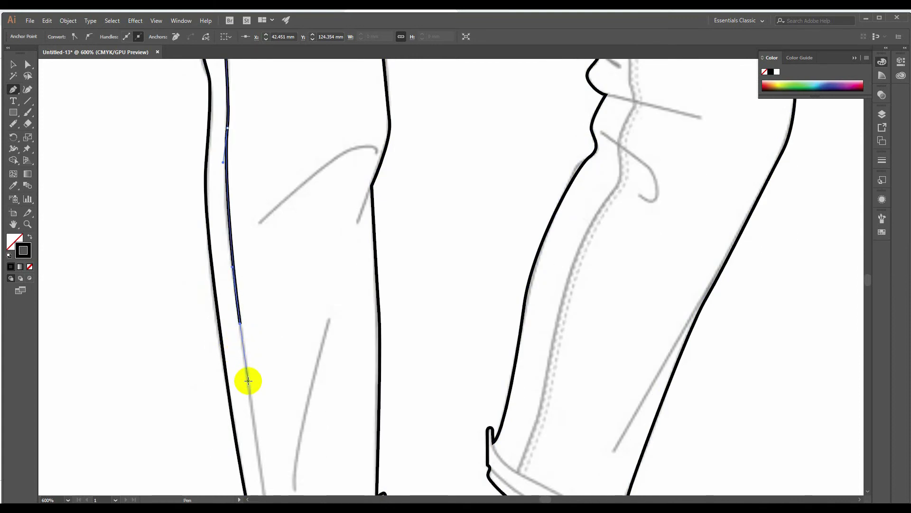
{"action": "scroll", "coordinate": [247, 379], "scroll_direction": "down", "scroll_amount": 5}
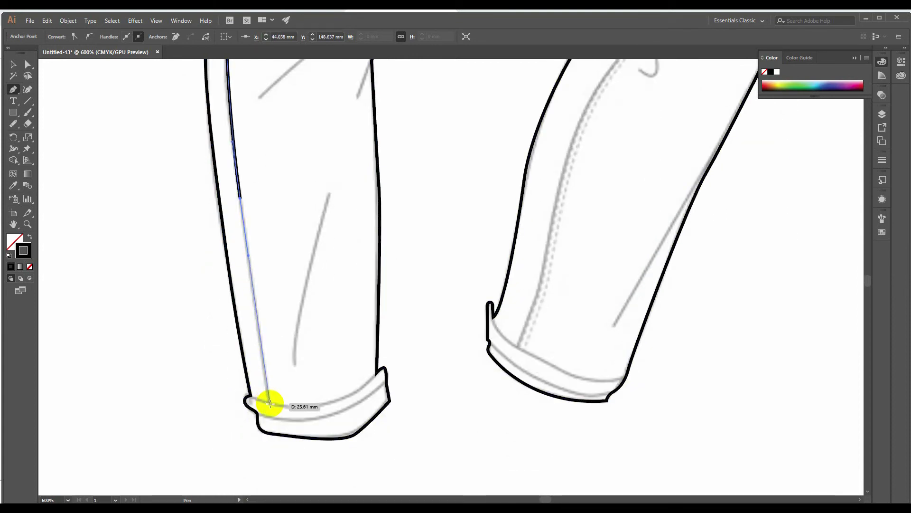
{"action": "left_click", "coordinate": [270, 404]}
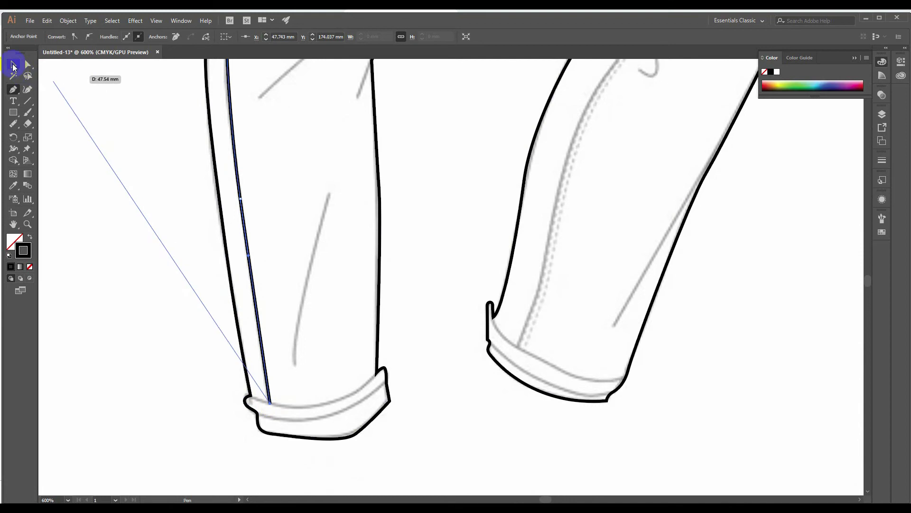
{"action": "left_click", "coordinate": [13, 65]}
{"action": "left_click", "coordinate": [161, 184]}
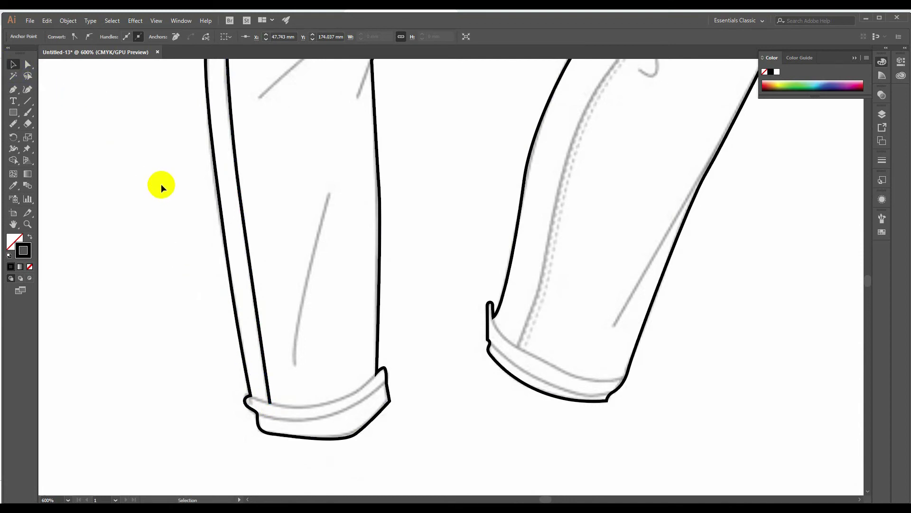
Step: Trace the curved upper edge of the straight leg's cuff, snap its starting anchor onto the outline, and deselect it
{"action": "left_click", "coordinate": [13, 90]}
{"action": "left_click", "coordinate": [252, 396]}
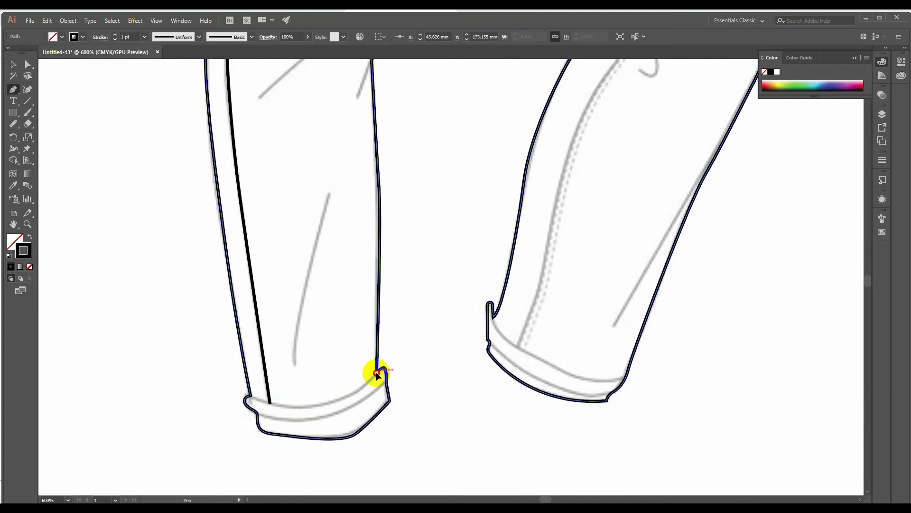
{"action": "left_click_drag", "start_coordinate": [376, 373], "coordinate": [430, 313]}
{"action": "left_click", "coordinate": [28, 64]}
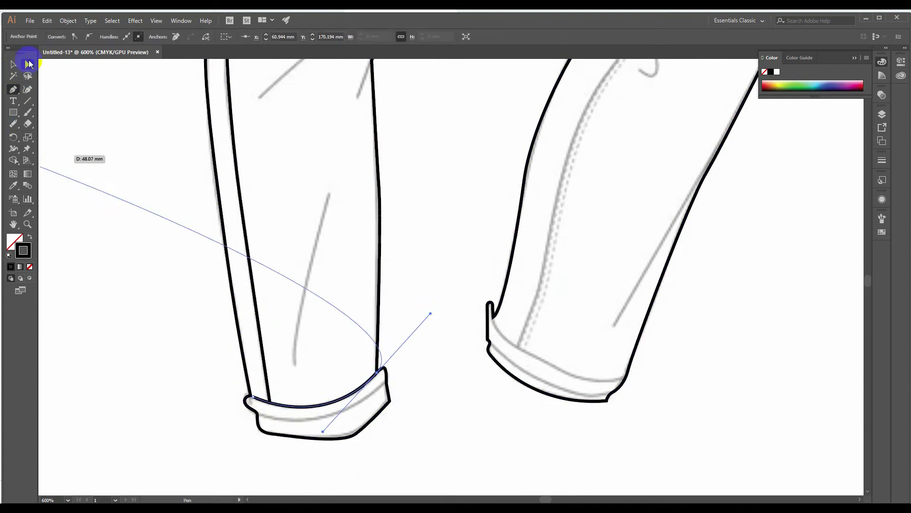
{"action": "left_click", "coordinate": [161, 295]}
{"action": "left_click_drag", "start_coordinate": [253, 400], "coordinate": [249, 395]}
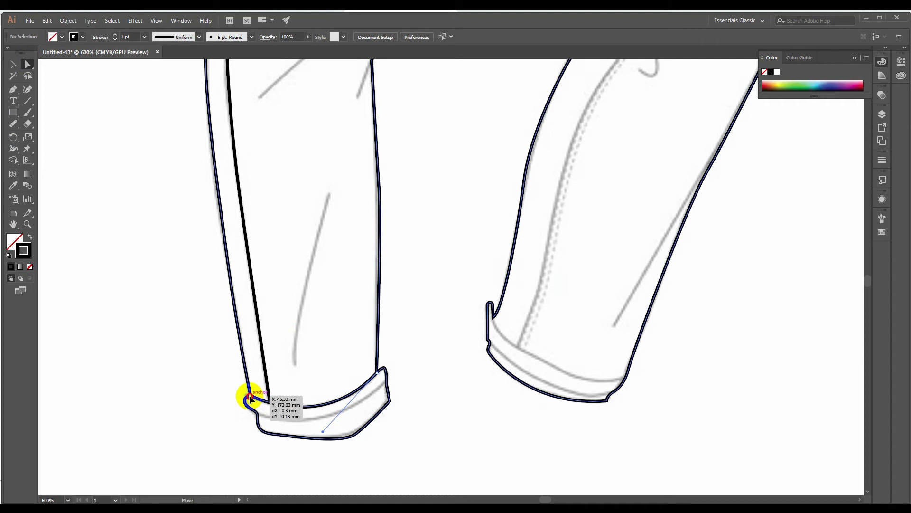
{"action": "left_click", "coordinate": [214, 397]}
Step: Trace the curved lower fold line across the straight leg's cuff from one outline edge to the other, and deselect it
{"action": "left_click", "coordinate": [13, 89]}
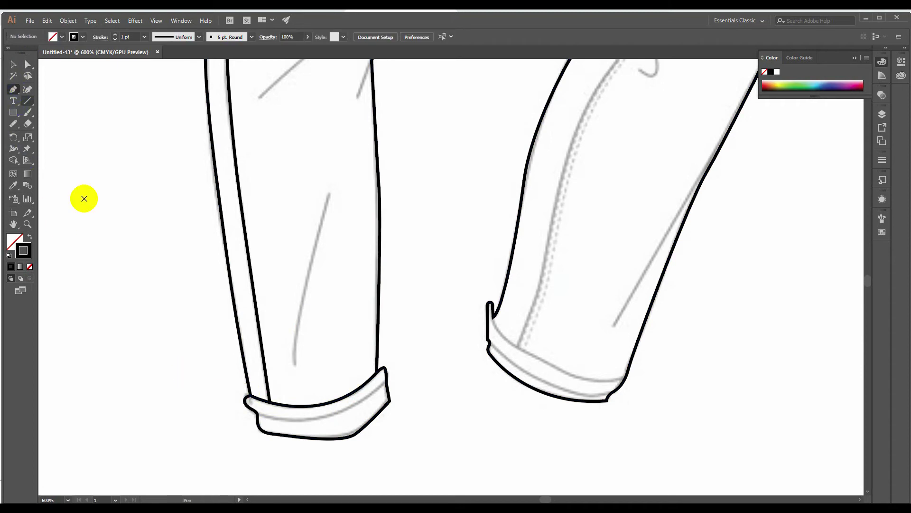
{"action": "left_click", "coordinate": [259, 413]}
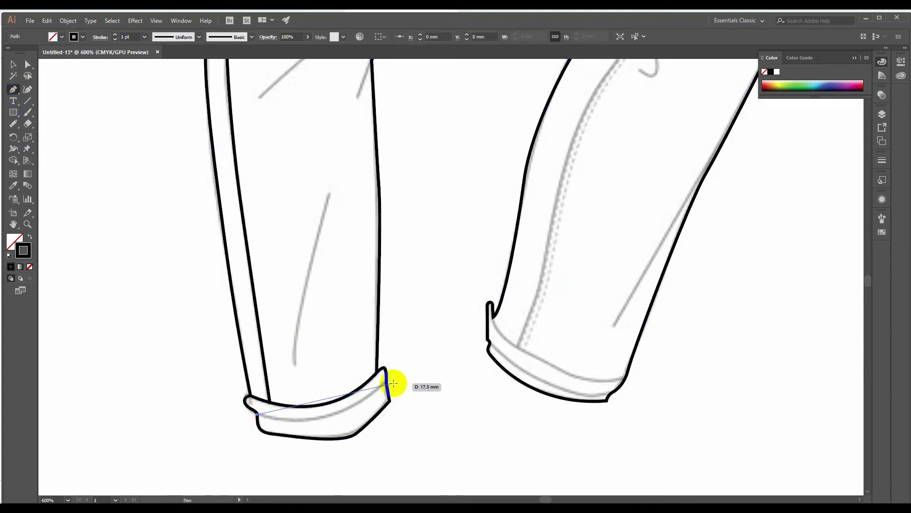
{"action": "left_click_drag", "start_coordinate": [387, 378], "coordinate": [399, 355]}
{"action": "left_click_drag", "start_coordinate": [440, 319], "coordinate": [440, 318]}
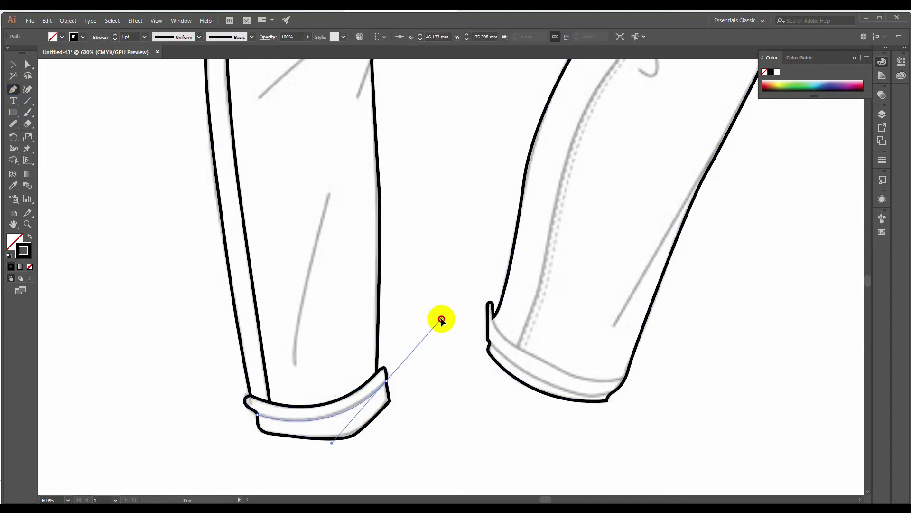
{"action": "key", "text": "a"}
{"action": "left_click", "coordinate": [79, 117]}
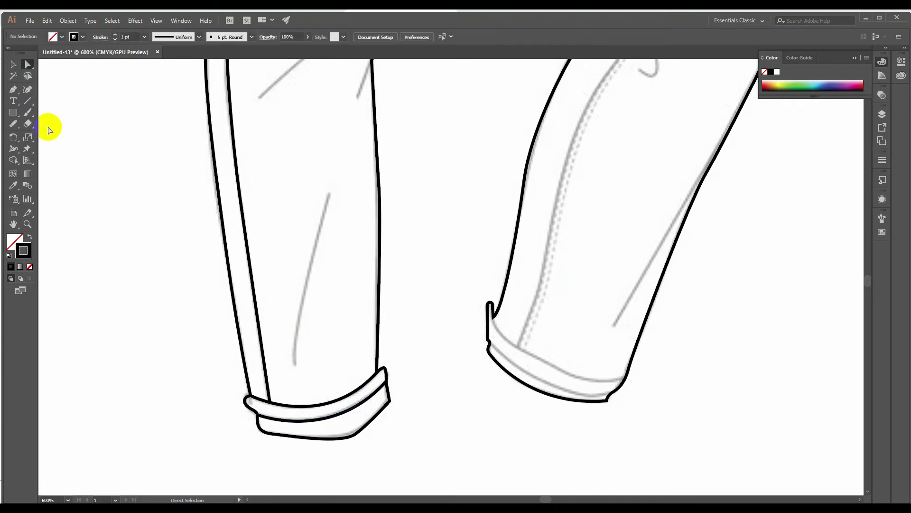
Step: Trace the upper edge of the bent leg's cuff from the inner notch across to the outer leg outline
{"action": "left_click", "coordinate": [13, 90]}
{"action": "left_click", "coordinate": [493, 312]}
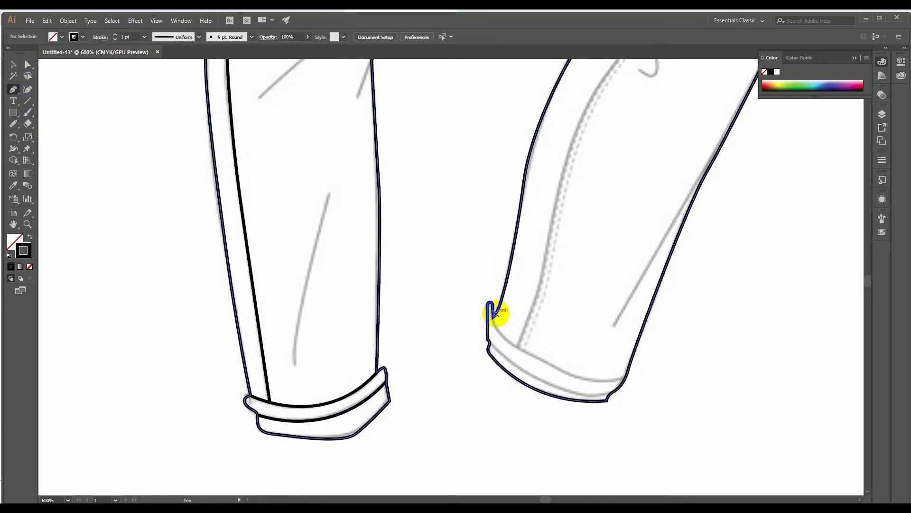
{"action": "left_click", "coordinate": [493, 316]}
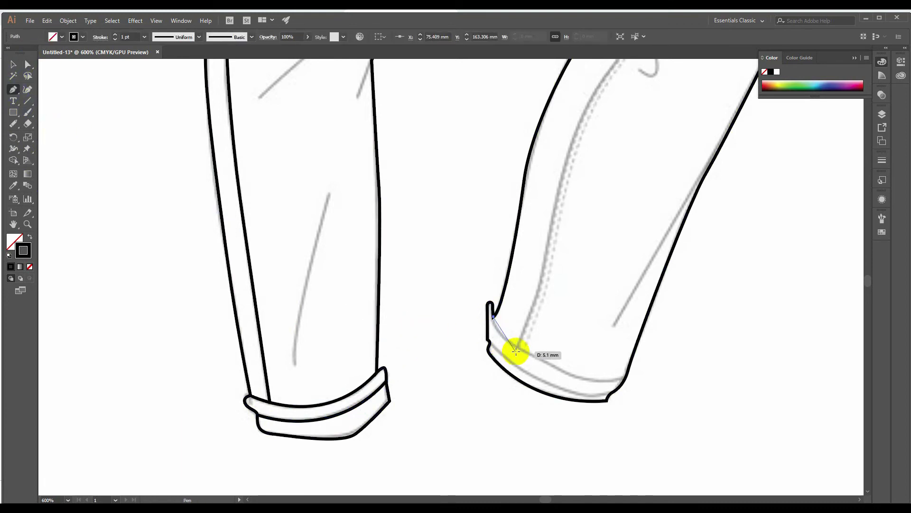
{"action": "left_click_drag", "start_coordinate": [553, 366], "coordinate": [594, 380]}
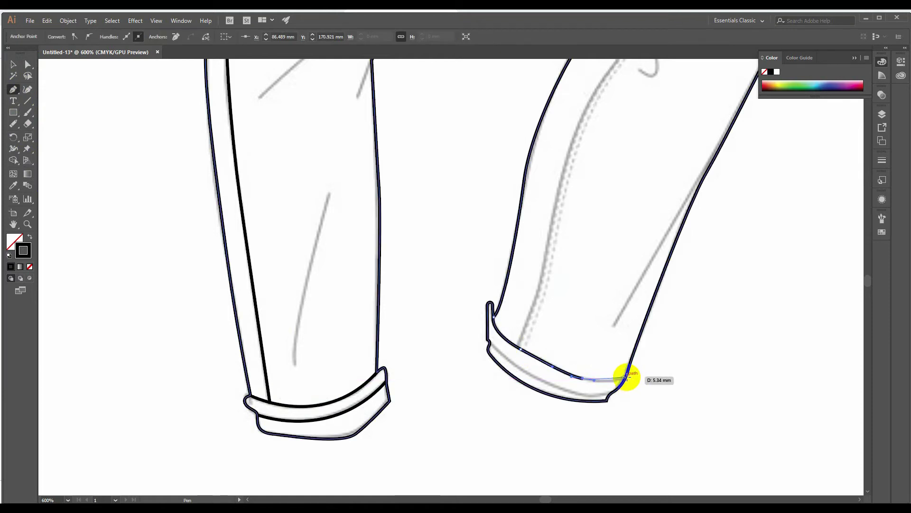
{"action": "left_click", "coordinate": [626, 376]}
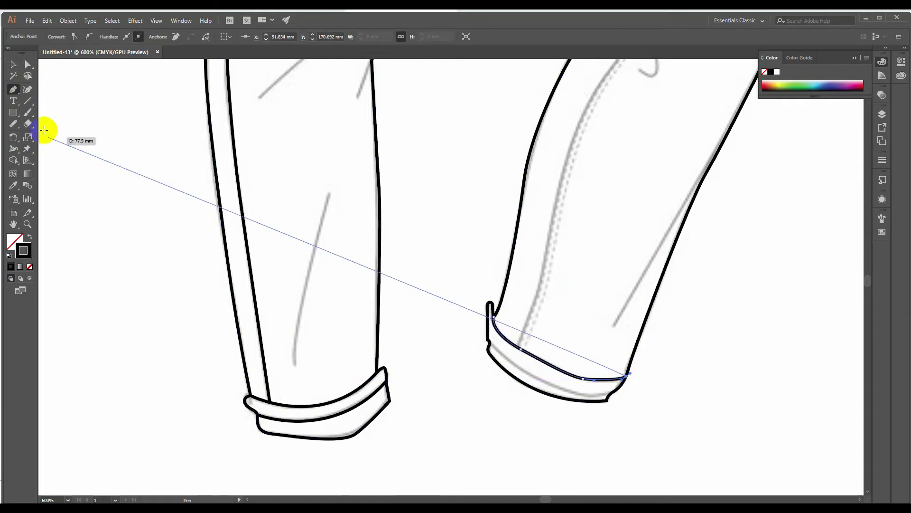
{"action": "left_click", "coordinate": [13, 64]}
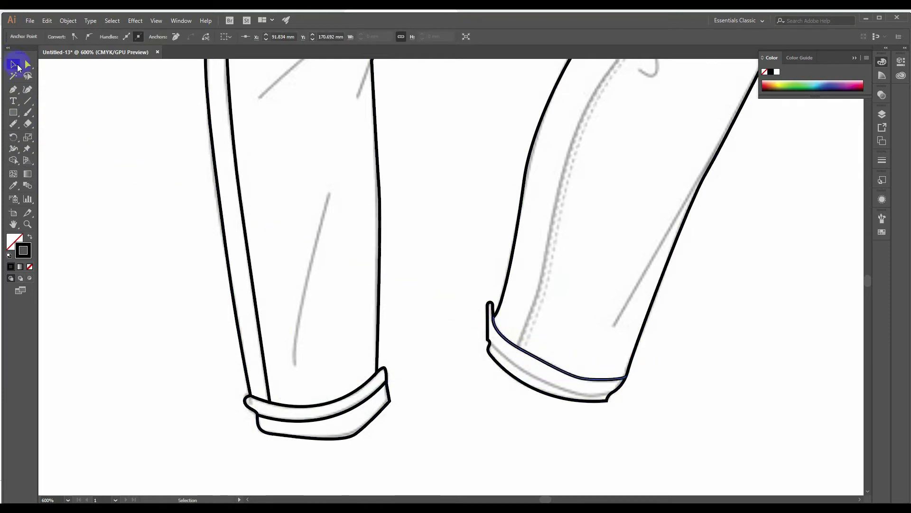
Step: Trace the lower fold line across the bent leg's cuff between the two outline edges, and deselect it
{"action": "left_click", "coordinate": [20, 92]}
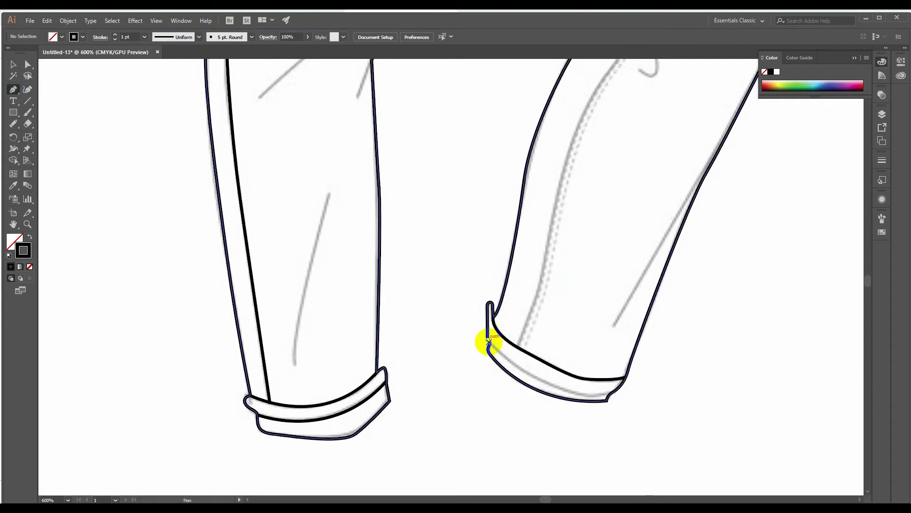
{"action": "left_click", "coordinate": [489, 341]}
{"action": "left_click_drag", "start_coordinate": [612, 392], "coordinate": [661, 372]}
{"action": "left_click", "coordinate": [13, 64]}
{"action": "left_click", "coordinate": [483, 272]}
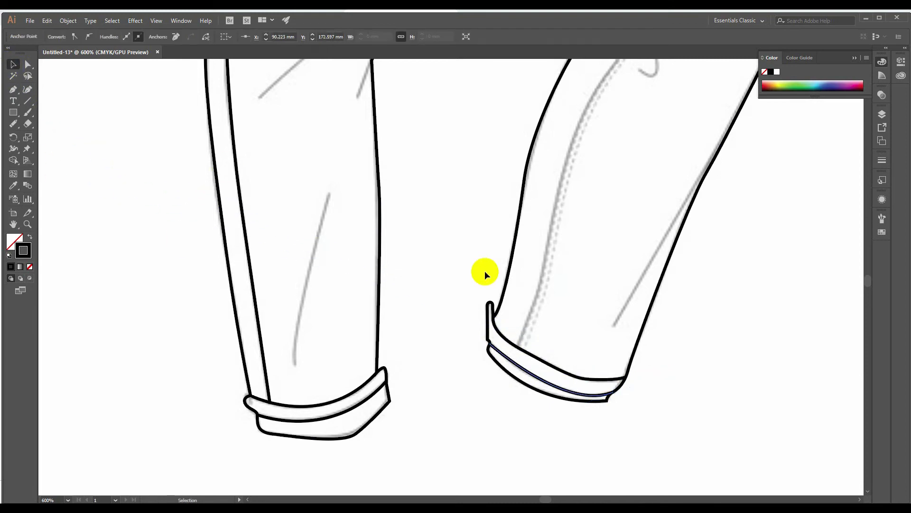
Step: Start the bent leg's inner seam at the crotch end of the centre-front line and trace it down the thigh through the knee folds
{"action": "scroll", "coordinate": [485, 273], "scroll_direction": "up", "scroll_amount": 10}
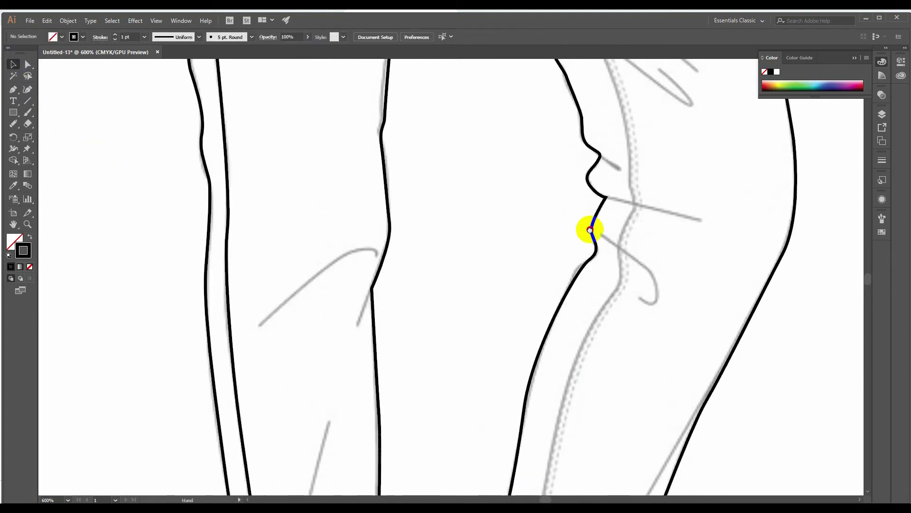
{"action": "left_click_drag", "start_coordinate": [590, 228], "coordinate": [503, 256]}
{"action": "scroll", "coordinate": [502, 257], "scroll_direction": "up", "scroll_amount": 6}
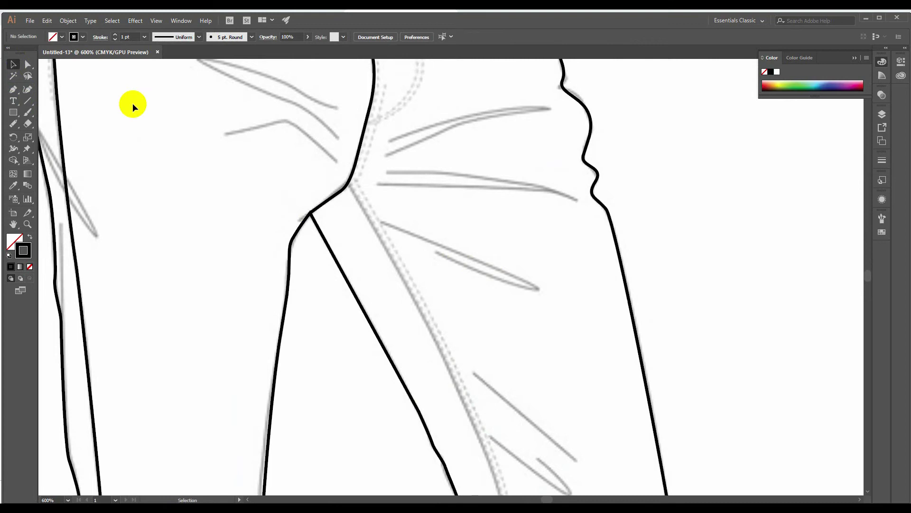
{"action": "left_click", "coordinate": [13, 89]}
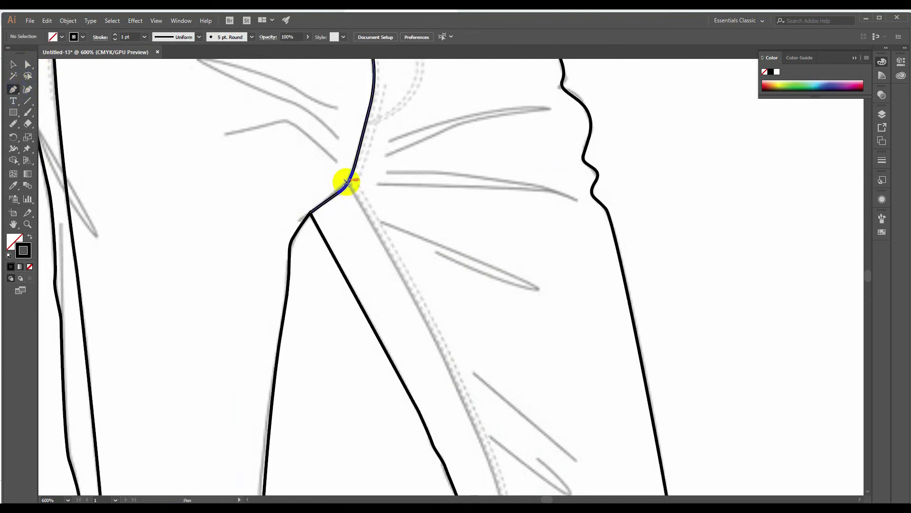
{"action": "left_click", "coordinate": [347, 182]}
{"action": "left_click_drag", "start_coordinate": [451, 367], "coordinate": [468, 413]}
{"action": "scroll", "coordinate": [470, 415], "scroll_direction": "down", "scroll_amount": 5}
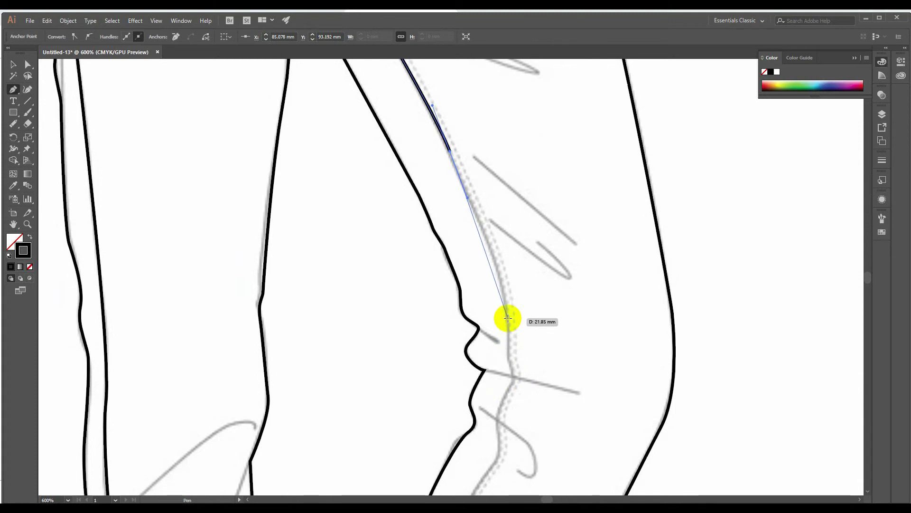
{"action": "left_click_drag", "start_coordinate": [508, 318], "coordinate": [498, 415]}
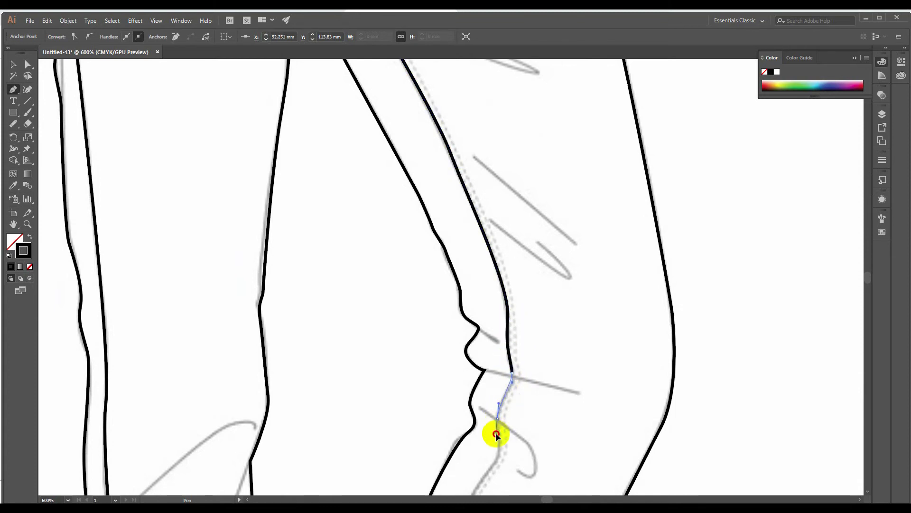
Step: Continue the bent leg's inner seam from below the knee down to the cuff's upper edge, and deselect the path
{"action": "scroll", "coordinate": [497, 432], "scroll_direction": "down", "scroll_amount": 5}
{"action": "left_click_drag", "start_coordinate": [492, 355], "coordinate": [473, 373]}
{"action": "scroll", "coordinate": [468, 385], "scroll_direction": "down", "scroll_amount": 8}
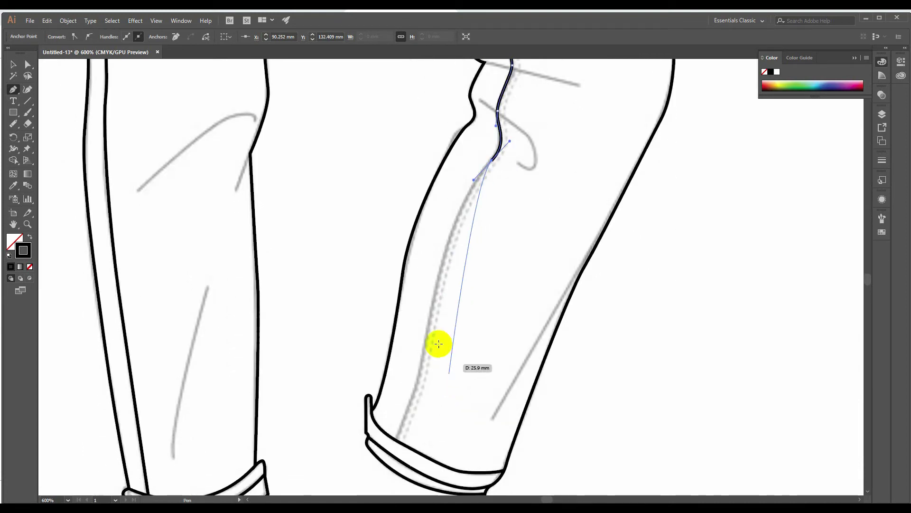
{"action": "left_click_drag", "start_coordinate": [428, 327], "coordinate": [418, 397]}
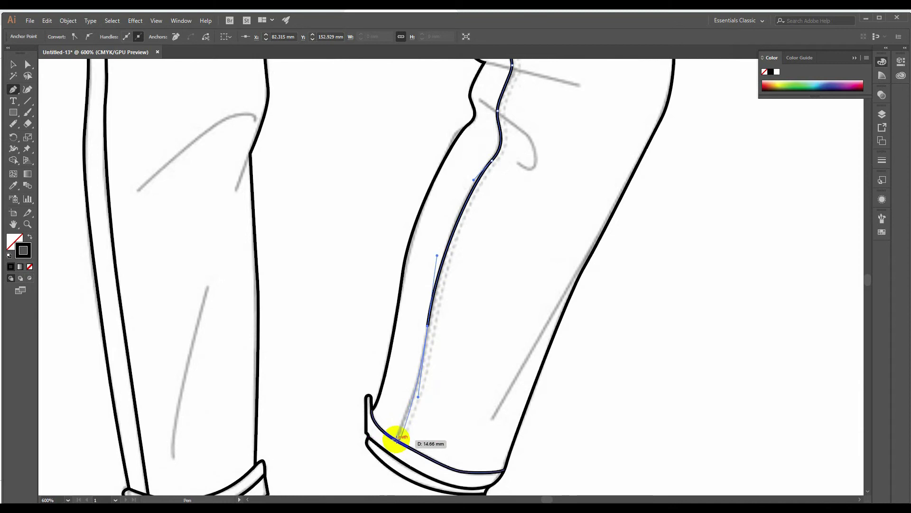
{"action": "left_click", "coordinate": [397, 440]}
{"action": "left_click", "coordinate": [13, 64]}
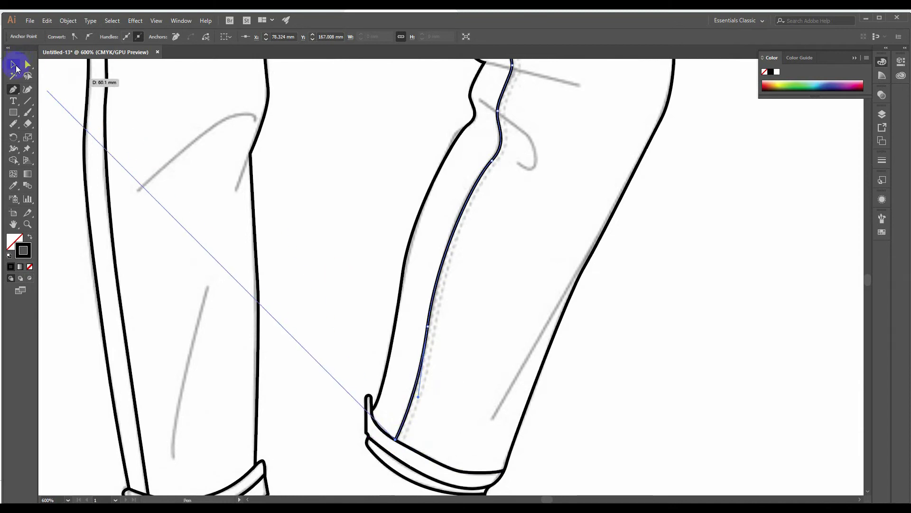
{"action": "left_click", "coordinate": [321, 249]}
Step: Trace the coin pocket's curved top edge inside the large front pocket, from the side seam to the pocket opening, and end the path
{"action": "scroll", "coordinate": [320, 249], "scroll_direction": "up", "scroll_amount": 8}
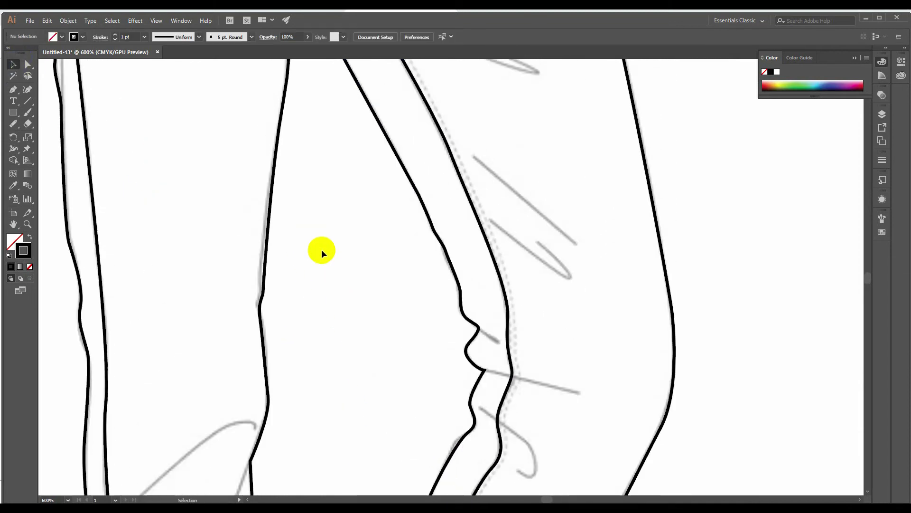
{"action": "scroll", "coordinate": [320, 249], "scroll_direction": "up", "scroll_amount": 10}
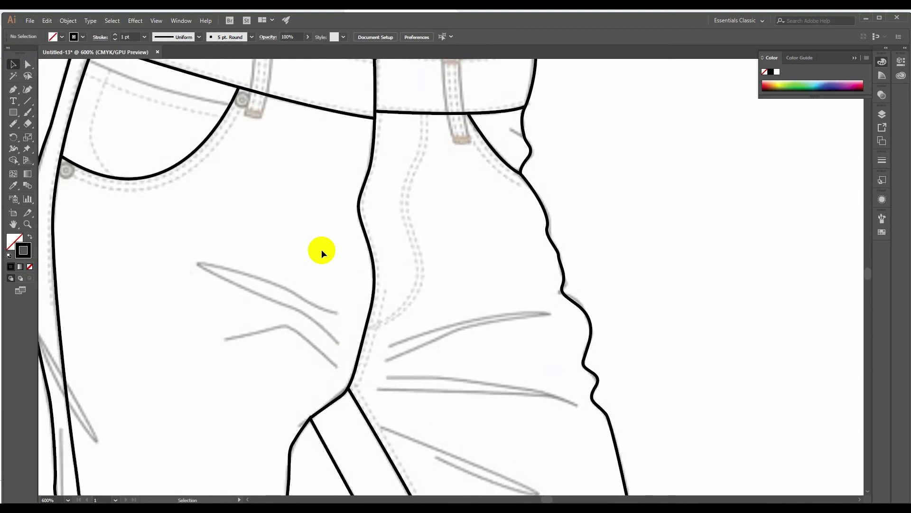
{"action": "key", "text": "space"}
{"action": "left_click_drag", "start_coordinate": [414, 272], "coordinate": [561, 312]}
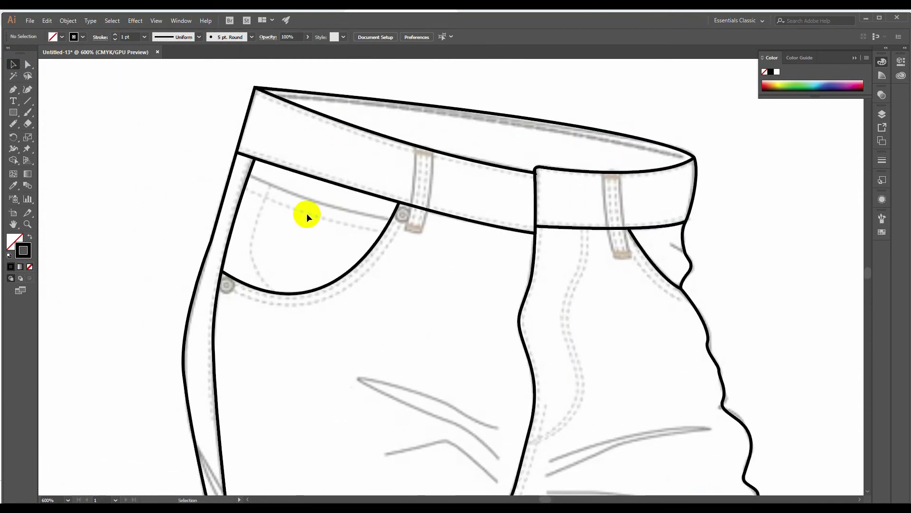
{"action": "left_click", "coordinate": [13, 89]}
{"action": "left_click", "coordinate": [249, 174]}
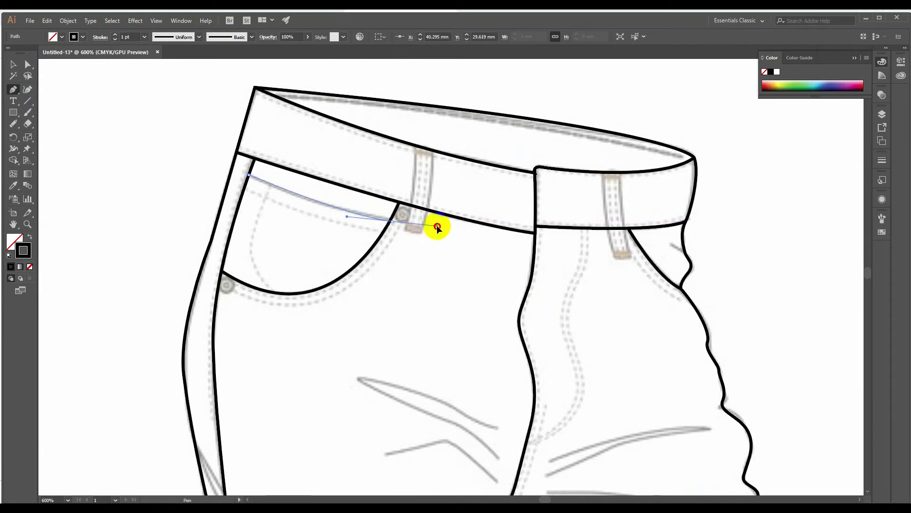
{"action": "left_click_drag", "start_coordinate": [446, 224], "coordinate": [475, 234]}
{"action": "left_click", "coordinate": [14, 65]}
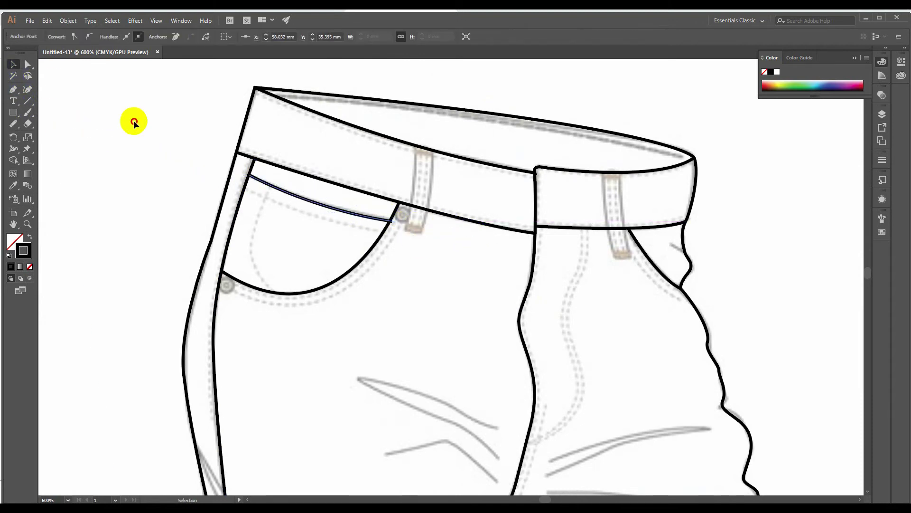
Step: Trace the belt loop beside the large front pocket as a closed four-sided path with curved sides, starting at the waistband's upper edge, and deselect it
{"action": "left_click", "coordinate": [131, 122]}
{"action": "left_click", "coordinate": [13, 89]}
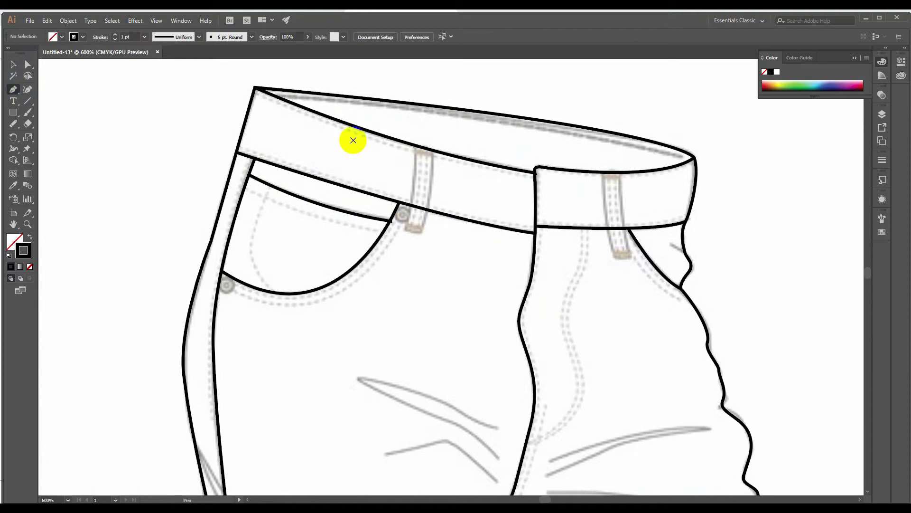
{"action": "left_click", "coordinate": [414, 145]}
{"action": "left_click_drag", "start_coordinate": [407, 228], "coordinate": [396, 263]}
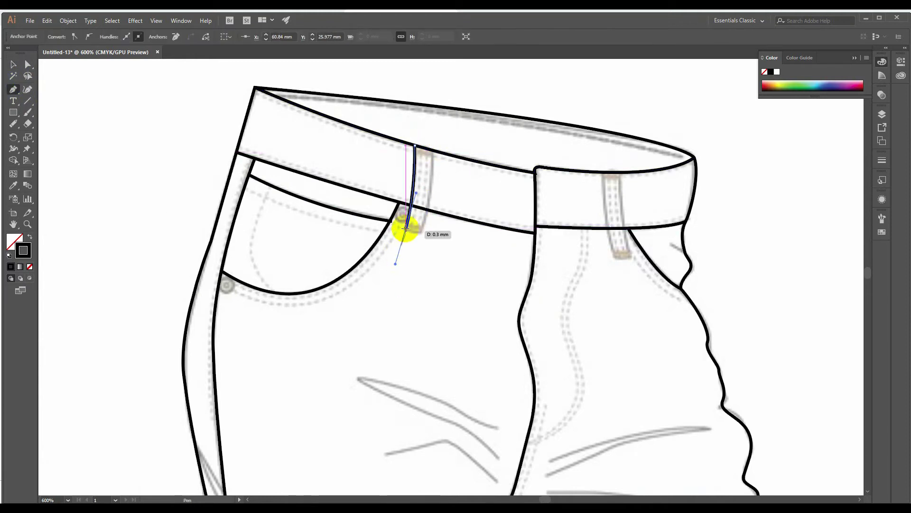
{"action": "left_click", "coordinate": [406, 229]}
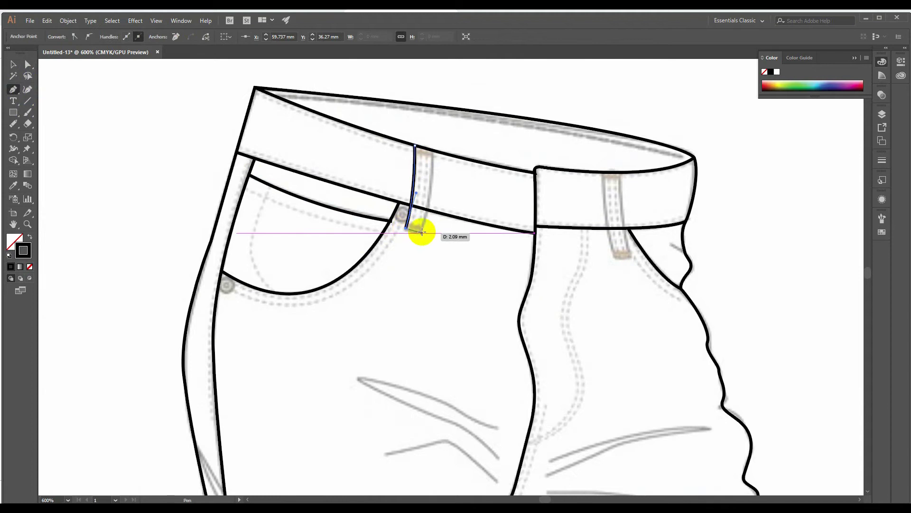
{"action": "left_click", "coordinate": [421, 232]}
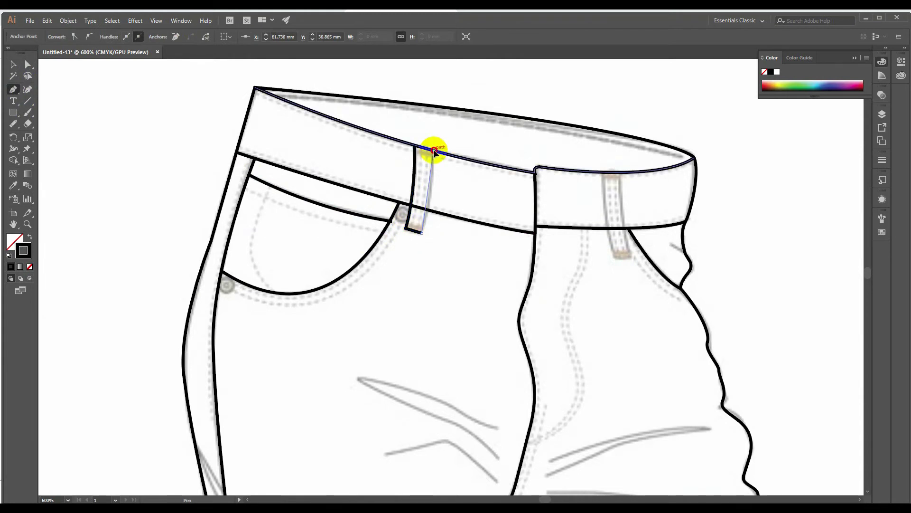
{"action": "left_click_drag", "start_coordinate": [434, 151], "coordinate": [432, 88]}
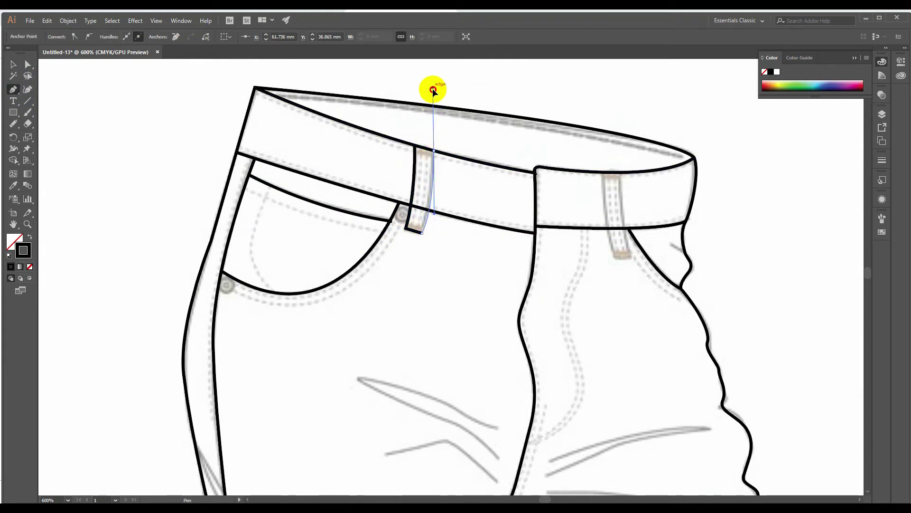
{"action": "left_click", "coordinate": [434, 152]}
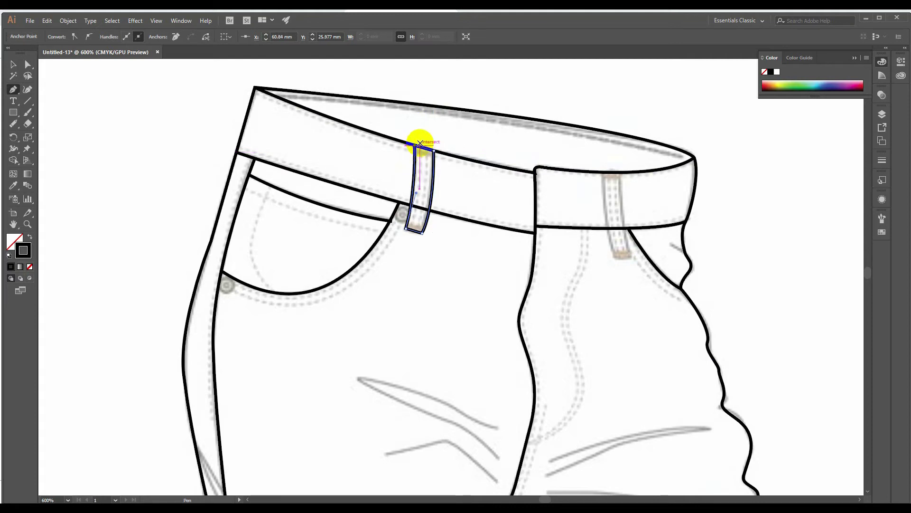
{"action": "left_click", "coordinate": [422, 143]}
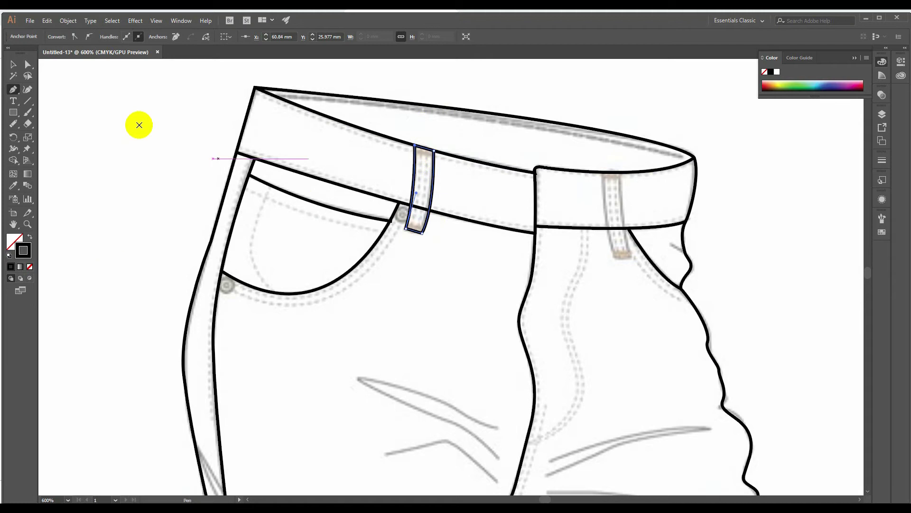
{"action": "left_click", "coordinate": [14, 64]}
{"action": "left_click", "coordinate": [60, 104]}
Step: Trace the belt loop on the other side of the centre front as a closed path with curved sides, and deselect it
{"action": "left_click", "coordinate": [13, 89]}
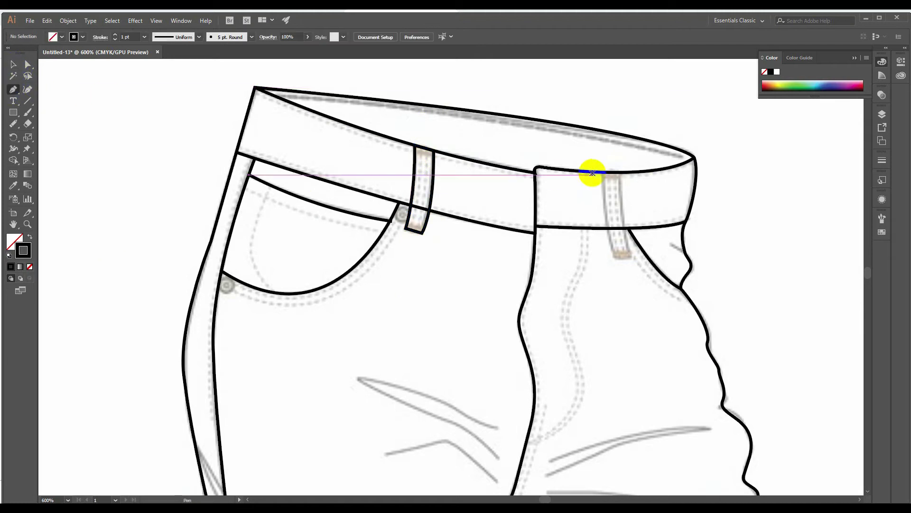
{"action": "left_click", "coordinate": [602, 172]}
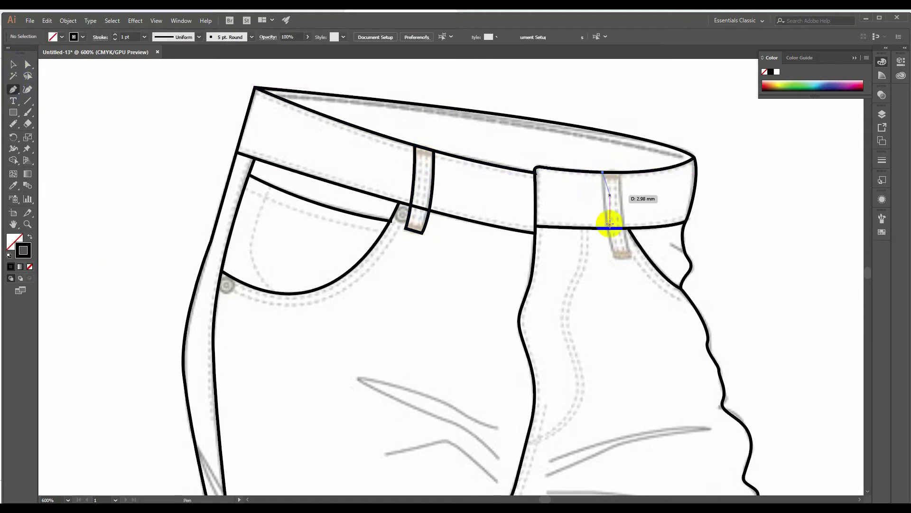
{"action": "left_click", "coordinate": [615, 259]}
{"action": "left_click_drag", "start_coordinate": [619, 273], "coordinate": [632, 258]}
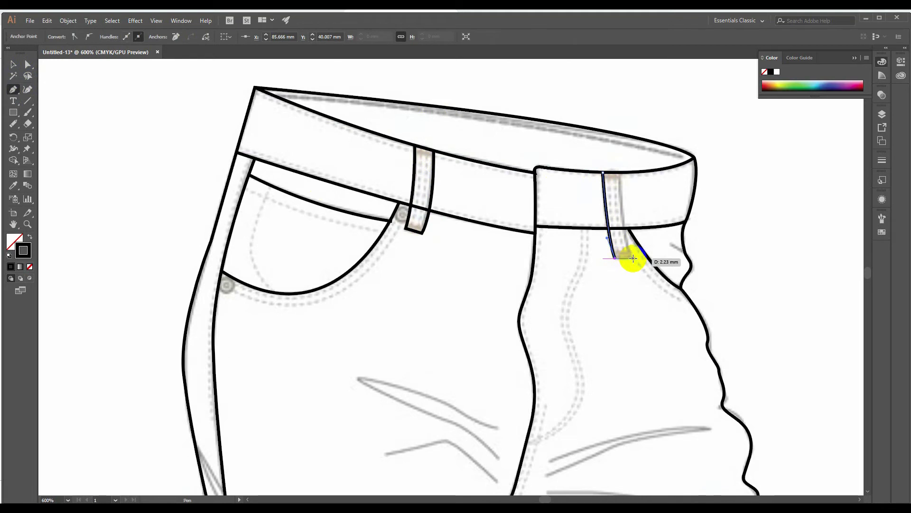
{"action": "left_click", "coordinate": [633, 259]}
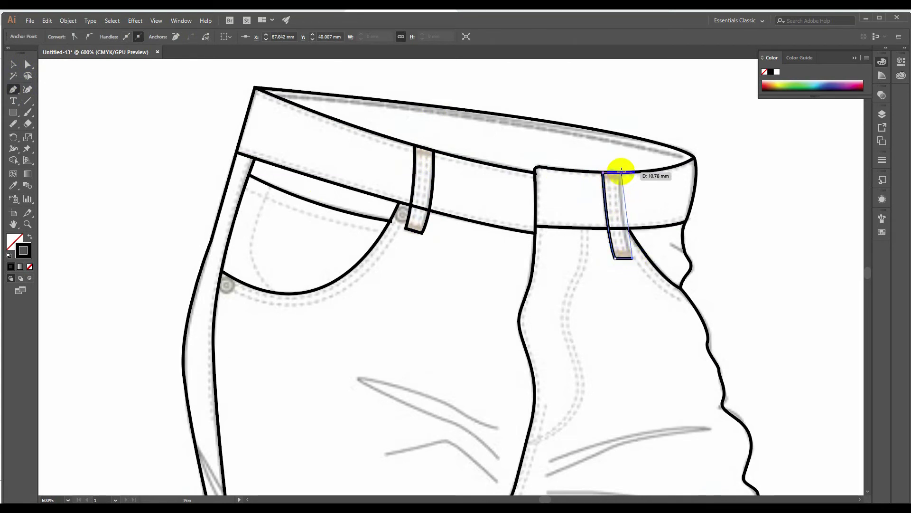
{"action": "left_click_drag", "start_coordinate": [621, 171], "coordinate": [621, 172]}
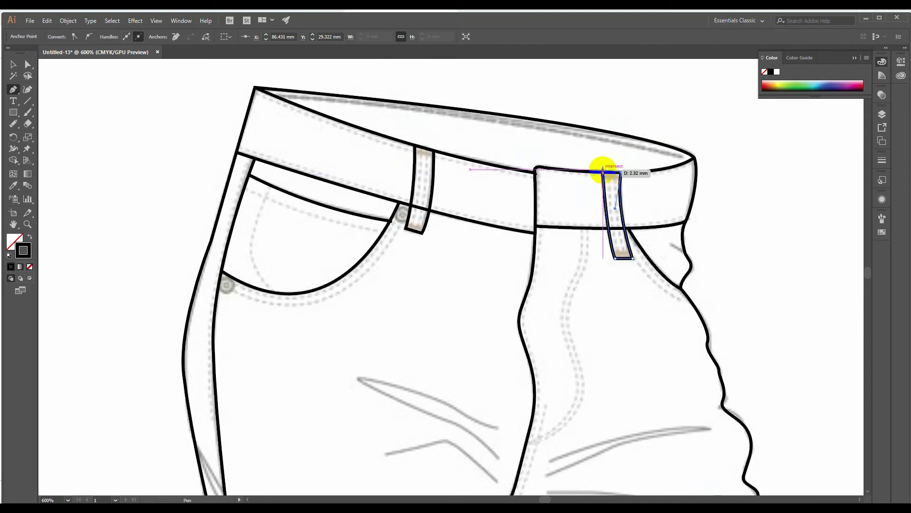
{"action": "left_click", "coordinate": [603, 172]}
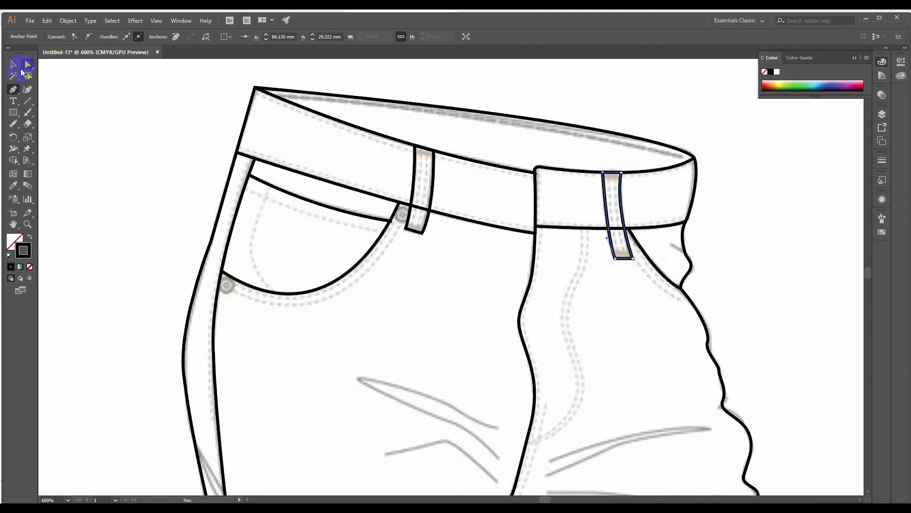
{"action": "left_click", "coordinate": [144, 158]}
Step: Draw a nearly horizontal test line about 24 mm long in the empty area below the two cuffs, and show its stroke settings
{"action": "scroll", "coordinate": [275, 297], "scroll_direction": "down", "scroll_amount": 5}
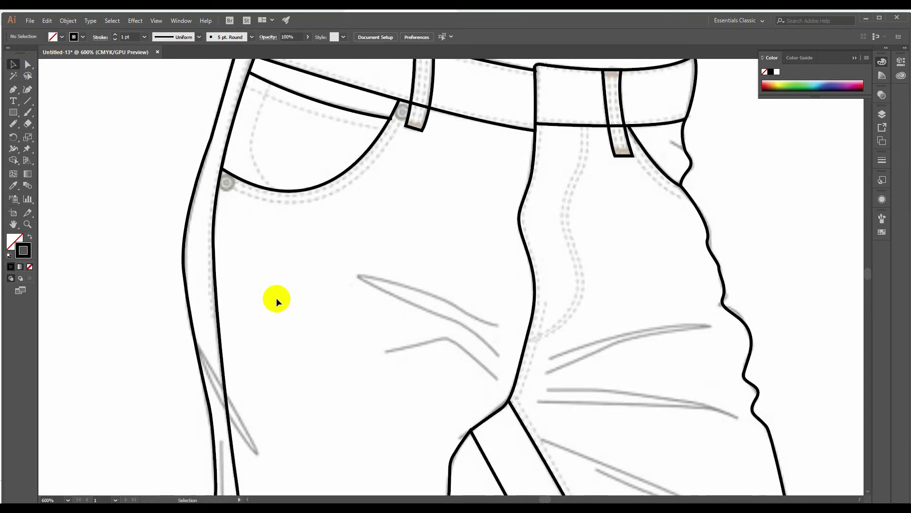
{"action": "scroll", "coordinate": [276, 298], "scroll_direction": "down", "scroll_amount": 10}
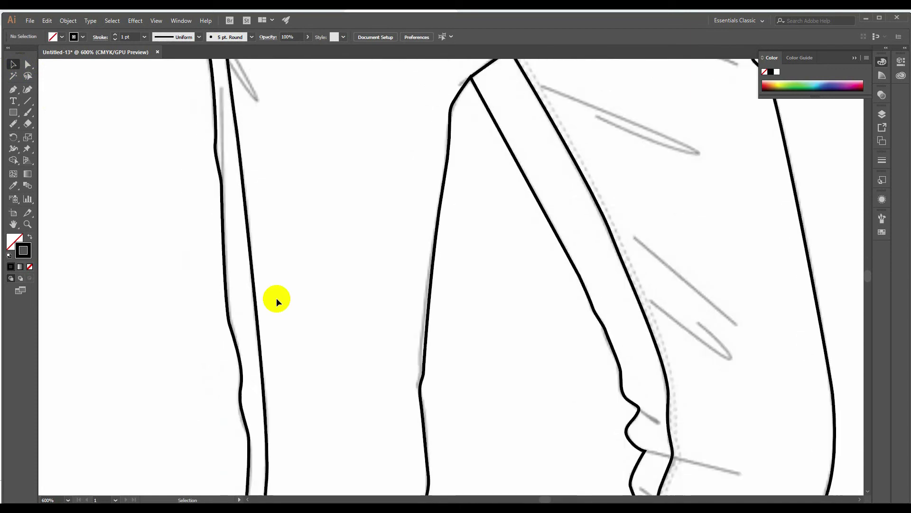
{"action": "scroll", "coordinate": [276, 297], "scroll_direction": "down", "scroll_amount": 10}
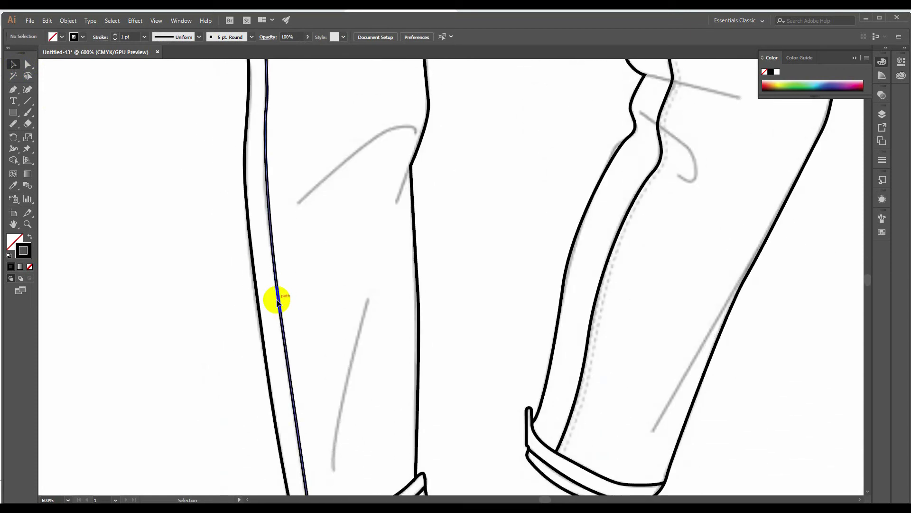
{"action": "scroll", "coordinate": [277, 302], "scroll_direction": "down", "scroll_amount": 3}
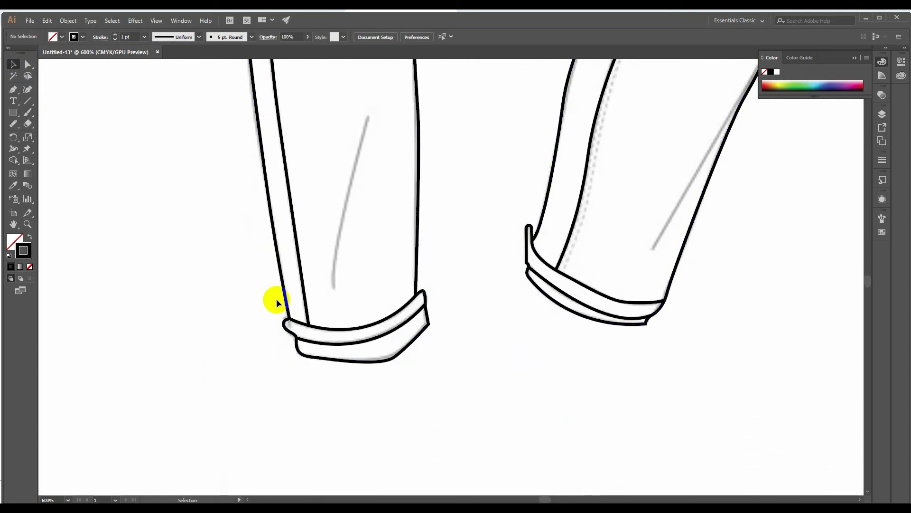
{"action": "left_click", "coordinate": [28, 104]}
{"action": "left_click_drag", "start_coordinate": [416, 384], "coordinate": [607, 381]}
{"action": "scroll", "coordinate": [593, 378], "scroll_direction": "down", "scroll_amount": 1}
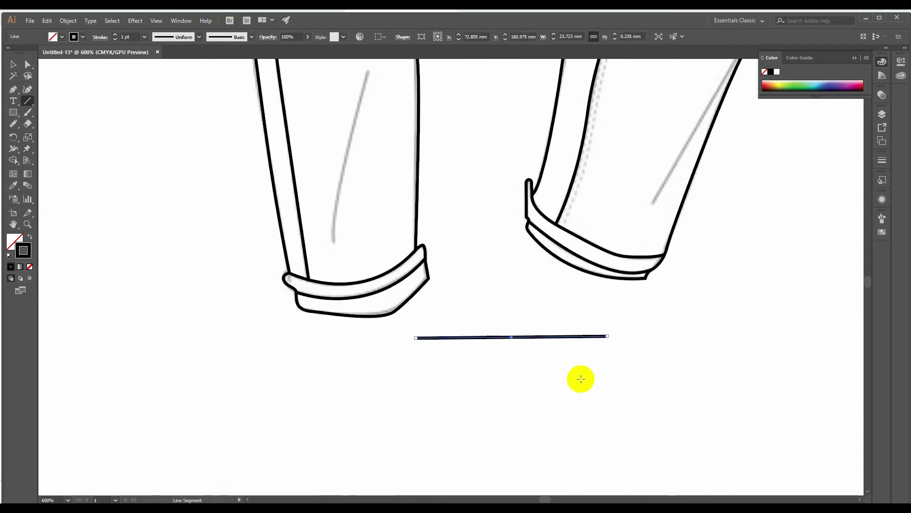
{"action": "left_click", "coordinate": [880, 163]}
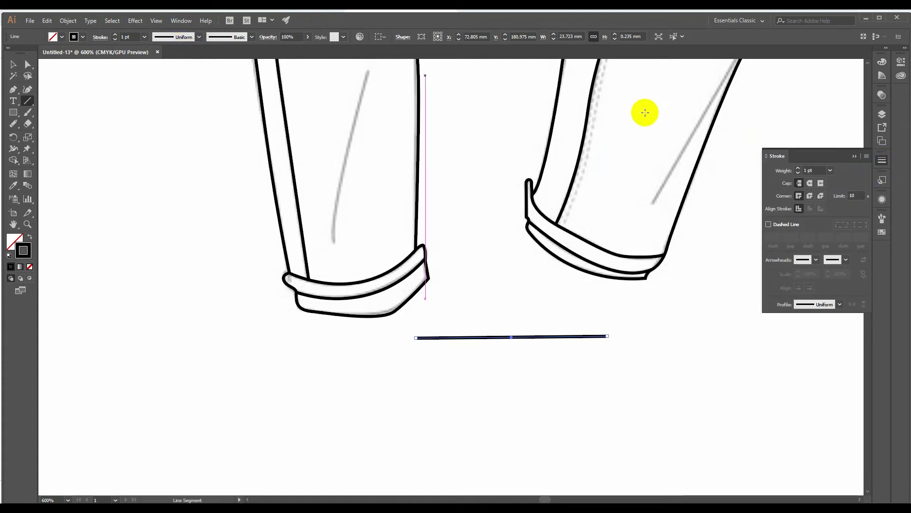
Step: Hide the stroke settings and bring them back
{"action": "left_click", "coordinate": [177, 24]}
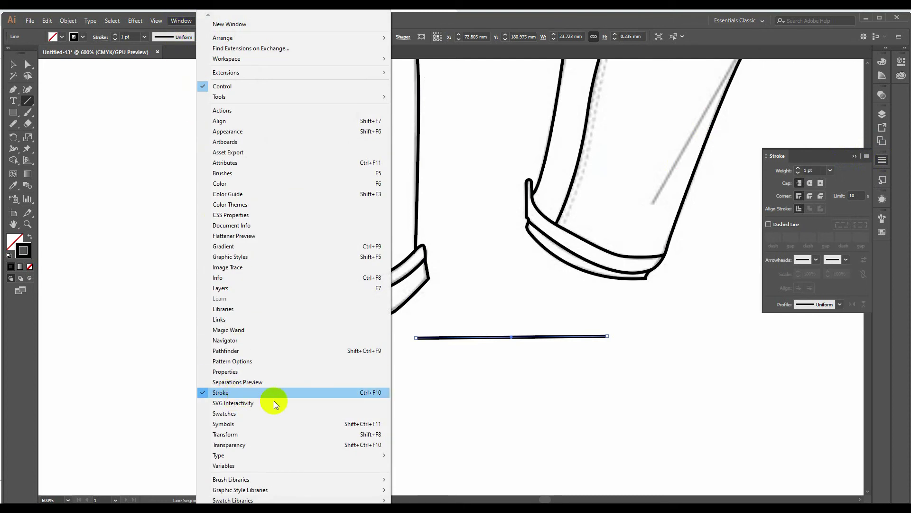
{"action": "left_click", "coordinate": [201, 393]}
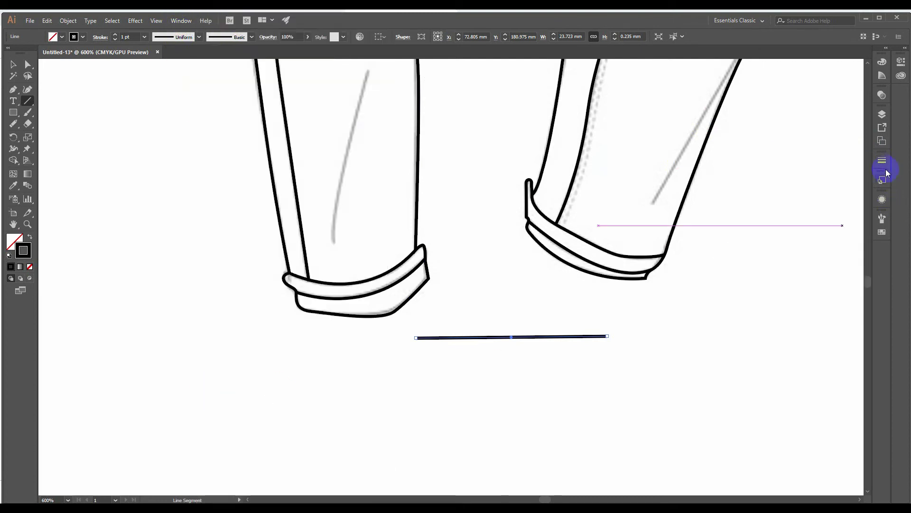
{"action": "left_click", "coordinate": [182, 20]}
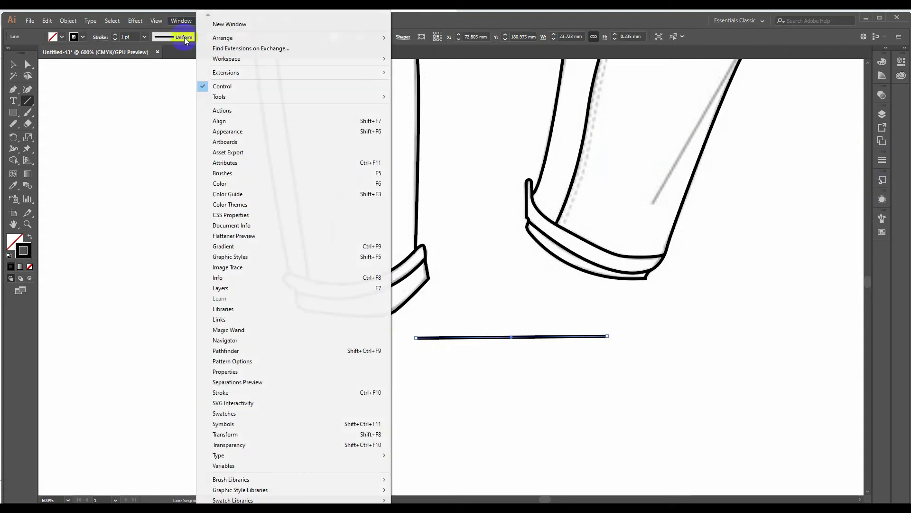
{"action": "left_click", "coordinate": [236, 393]}
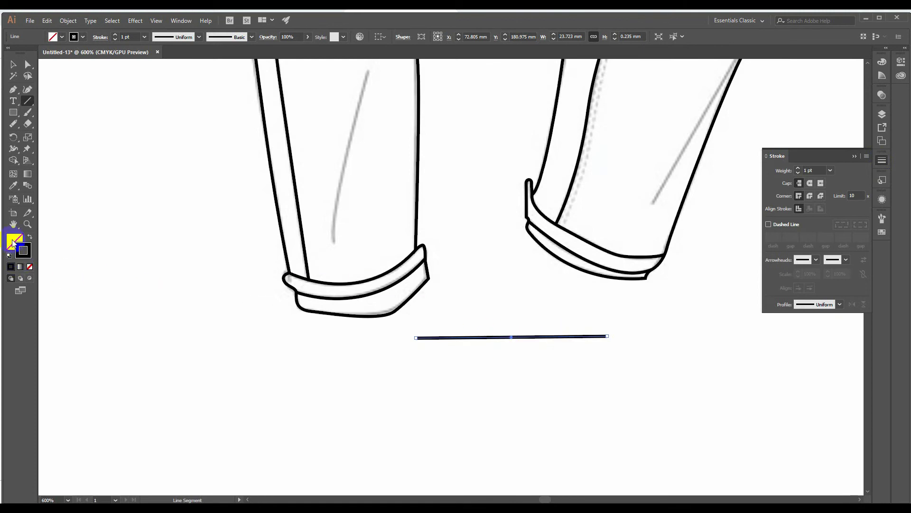
Step: Make the test line dashed, with a 12 pt dash and a 0 pt gap
{"action": "left_click", "coordinate": [775, 228]}
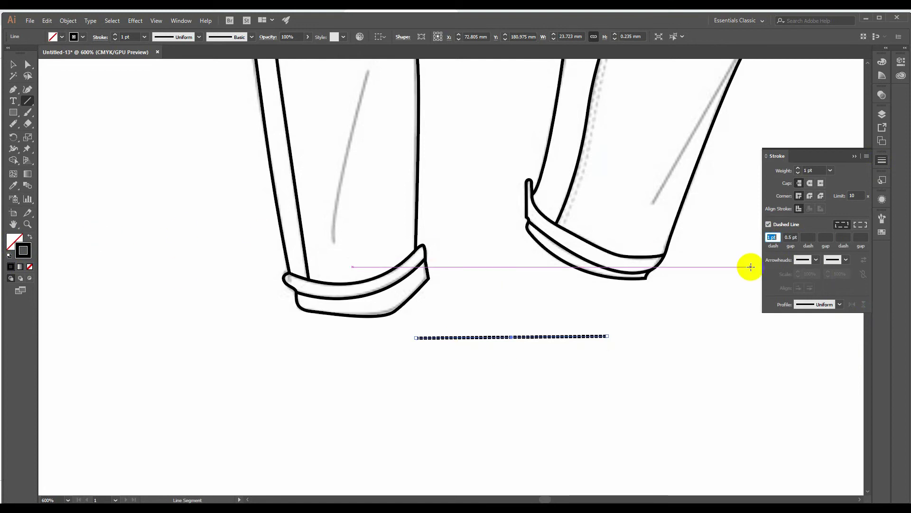
{"action": "type", "text": "2"}
{"action": "left_click", "coordinate": [798, 274]}
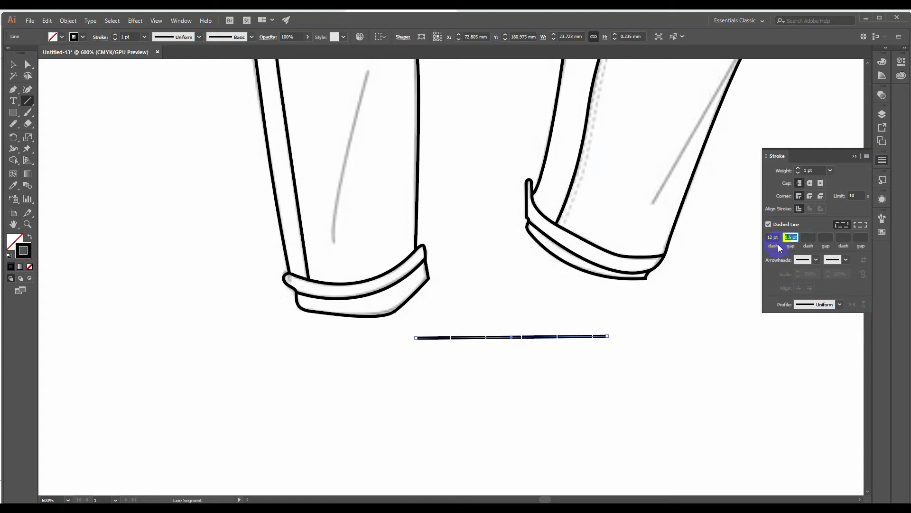
{"action": "type", "text": "0"}
Step: Set the test line's dash length to 2 pt and its gap to 1 pt
{"action": "left_click", "coordinate": [776, 236]}
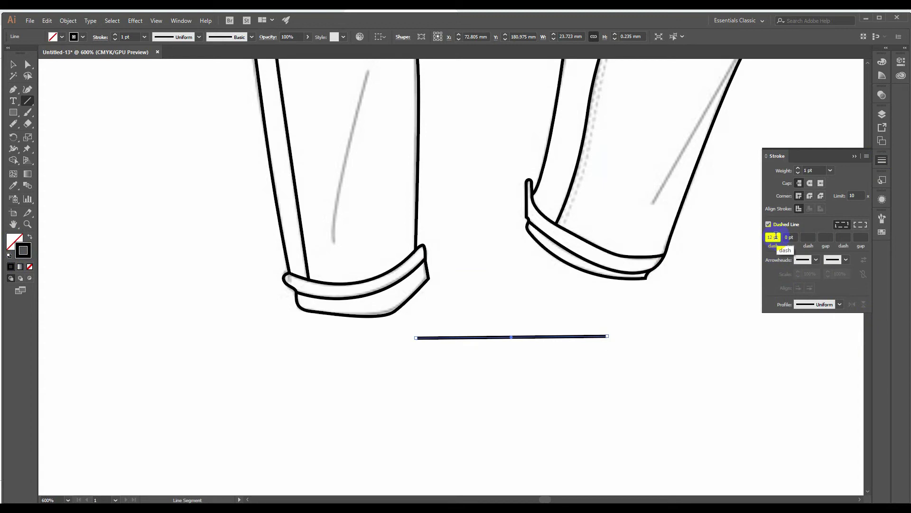
{"action": "left_click", "coordinate": [777, 260]}
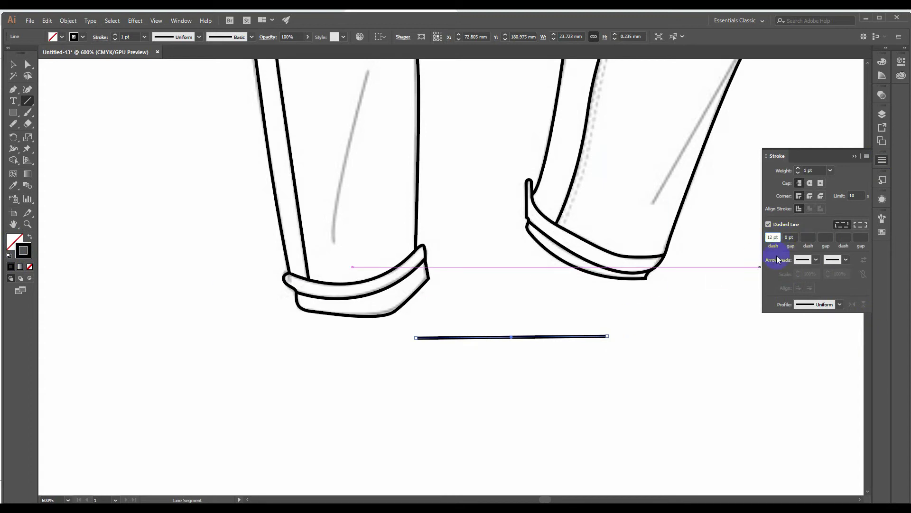
{"action": "type", "text": "2"}
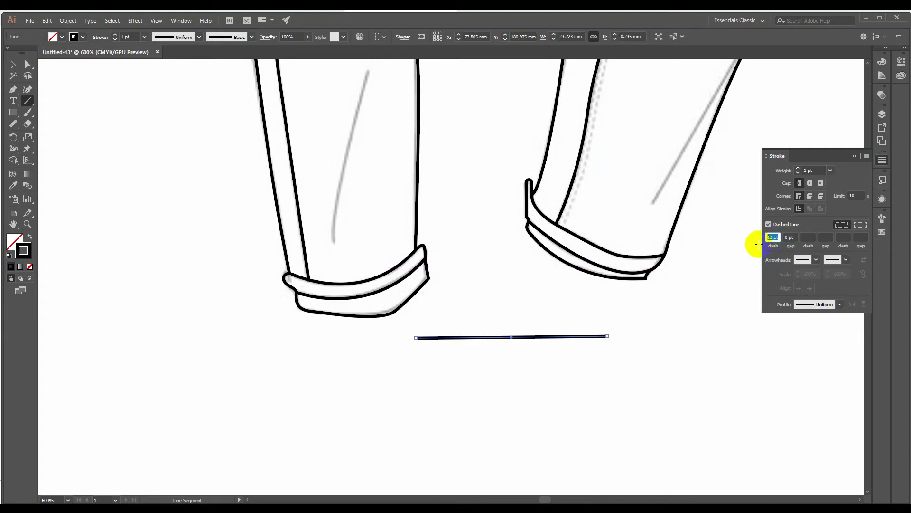
{"action": "key", "text": "Tab"}
{"action": "type", "text": "1"}
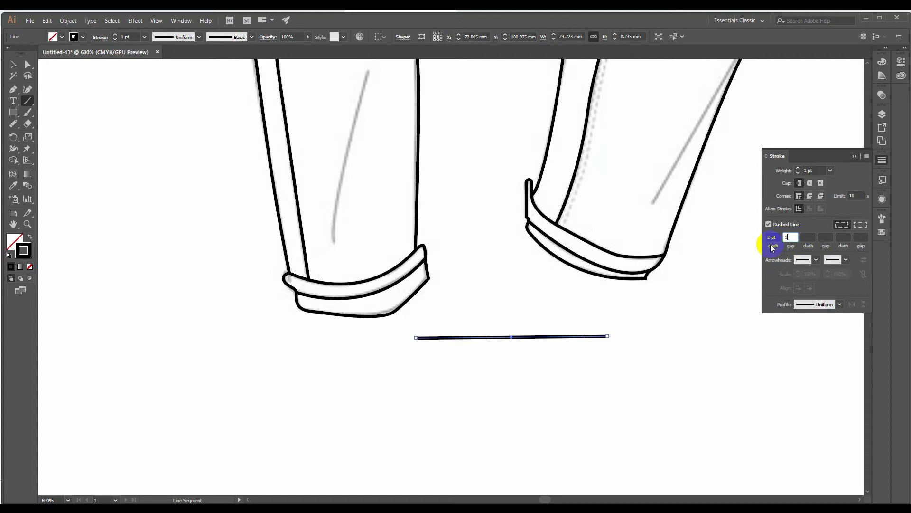
{"action": "left_click", "coordinate": [770, 237]}
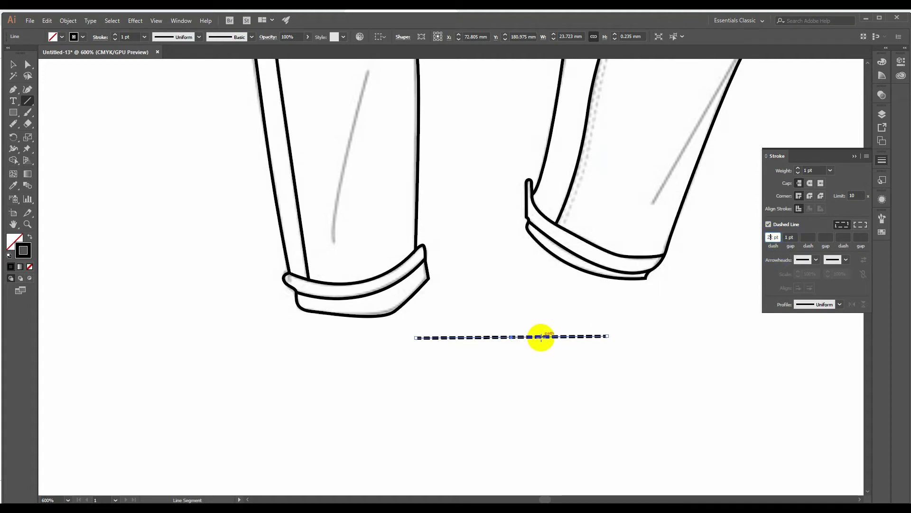
Step: Lengthen the test line's dashes to 3 pt and give them round caps
{"action": "left_click", "coordinate": [29, 226]}
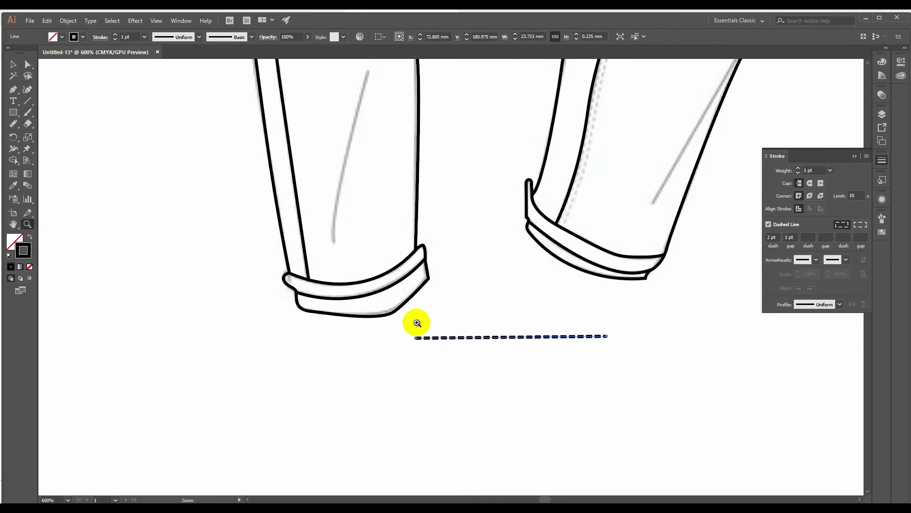
{"action": "left_click_drag", "start_coordinate": [418, 319], "coordinate": [511, 323]}
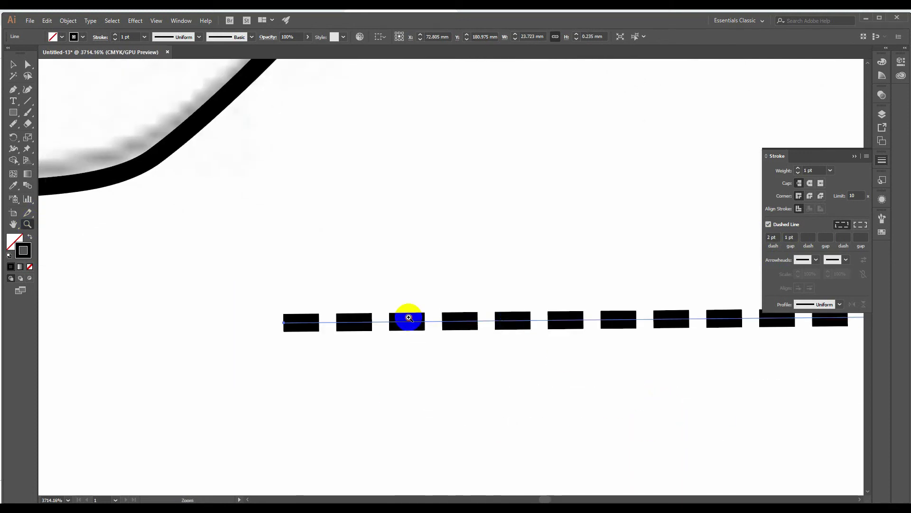
{"action": "left_click_drag", "start_coordinate": [406, 312], "coordinate": [602, 386]}
{"action": "left_click_drag", "start_coordinate": [534, 394], "coordinate": [574, 326]}
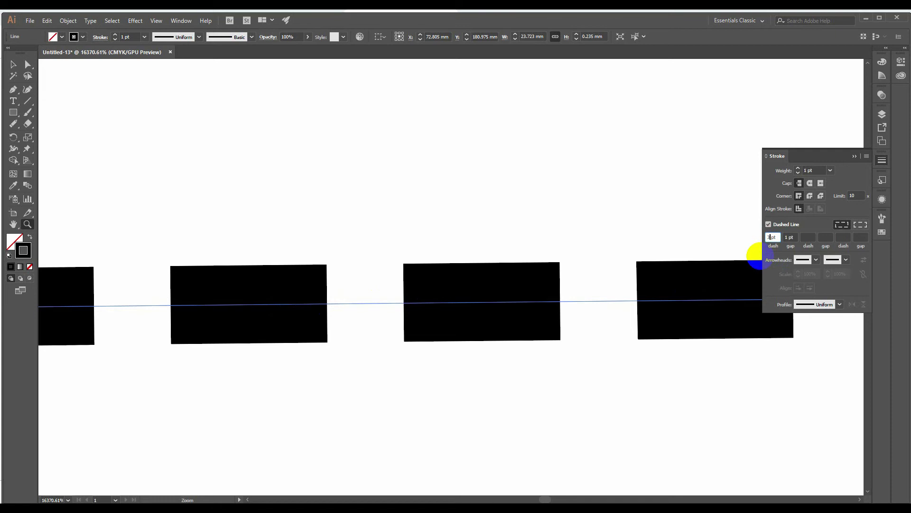
{"action": "type", "text": "3"}
{"action": "left_click", "coordinate": [790, 237]}
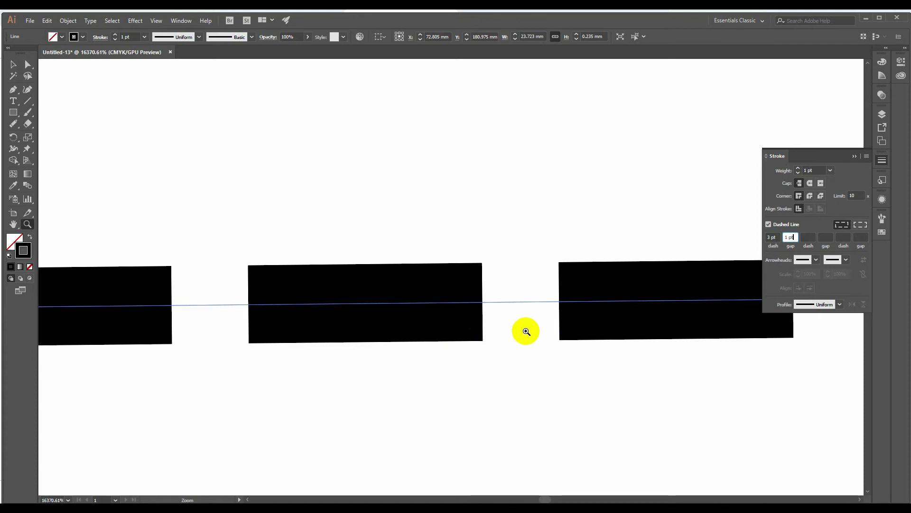
{"action": "left_click", "coordinate": [809, 184]}
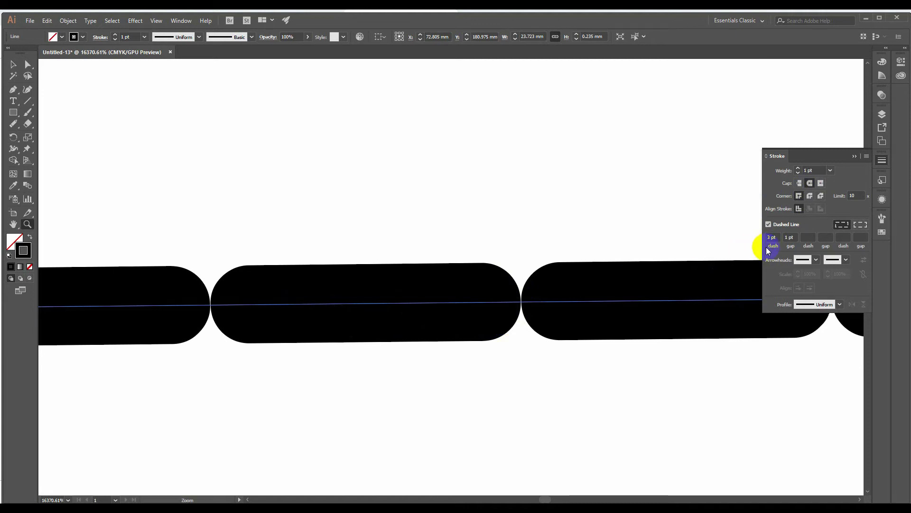
Step: Set the gap between the test line's dashes to 1.5 pt
{"action": "left_click", "coordinate": [787, 237]}
{"action": "type", "text": ".5"}
{"action": "key", "text": "Return"}
{"action": "key", "text": "ctrl+minus"}
{"action": "key", "text": "ctrl+minus"}
{"action": "key", "text": "ctrl+minus"}
{"action": "key", "text": "ctrl+minus"}
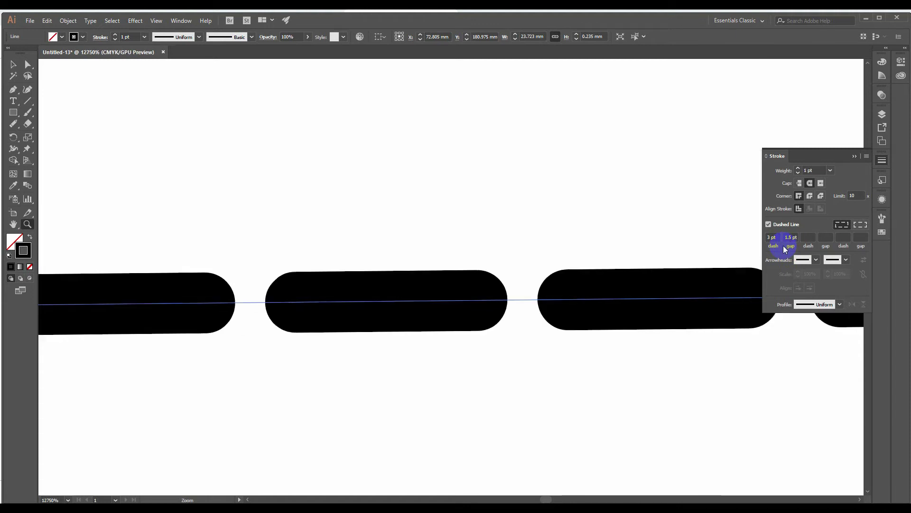
{"action": "key", "text": "ctrl+minus"}
{"action": "key", "text": "ctrl+minus"}
{"action": "key", "text": "ctrl+minus"}
{"action": "key", "text": "ctrl+minus"}
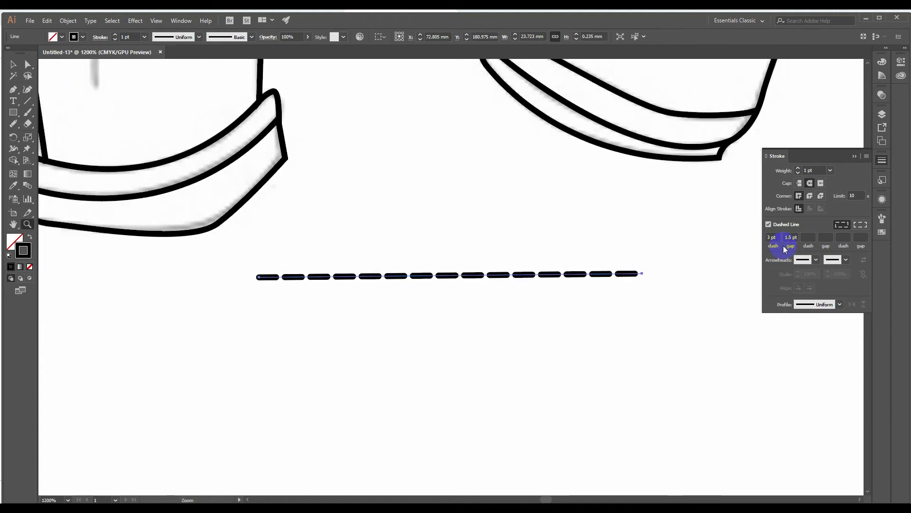
{"action": "key", "text": "ctrl+0"}
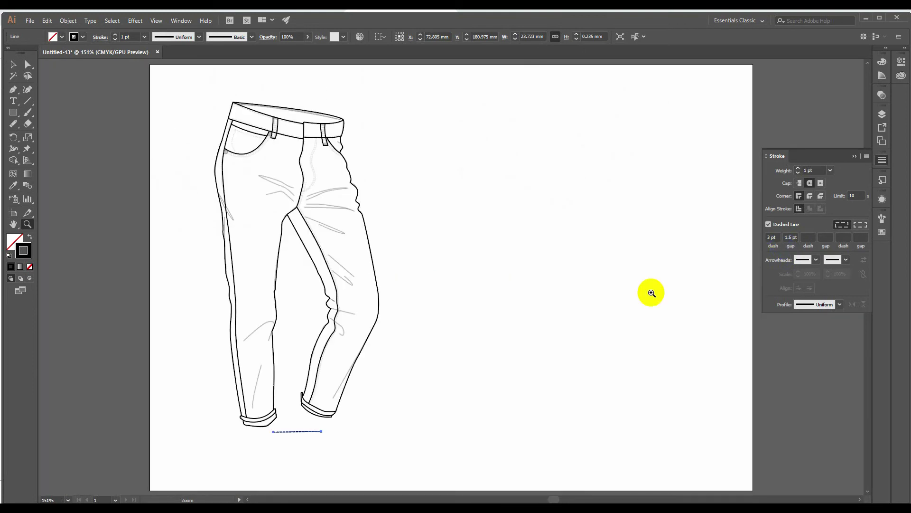
Step: Shorten the test line's dashes to 2 pt
{"action": "left_click_drag", "start_coordinate": [255, 407], "coordinate": [479, 488]}
{"action": "key", "text": "space"}
{"action": "left_click_drag", "start_coordinate": [500, 441], "coordinate": [418, 228]}
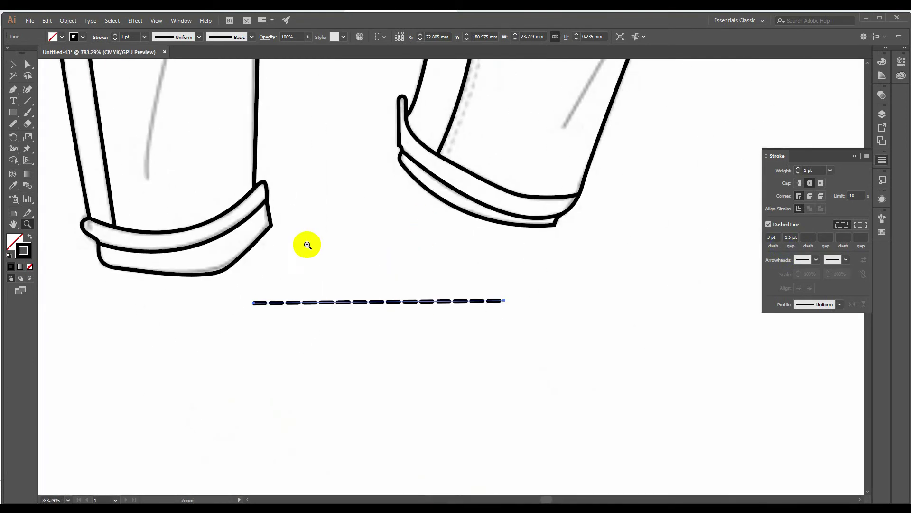
{"action": "left_click_drag", "start_coordinate": [283, 259], "coordinate": [409, 263]}
{"action": "key", "text": "space"}
{"action": "left_click", "coordinate": [803, 244]}
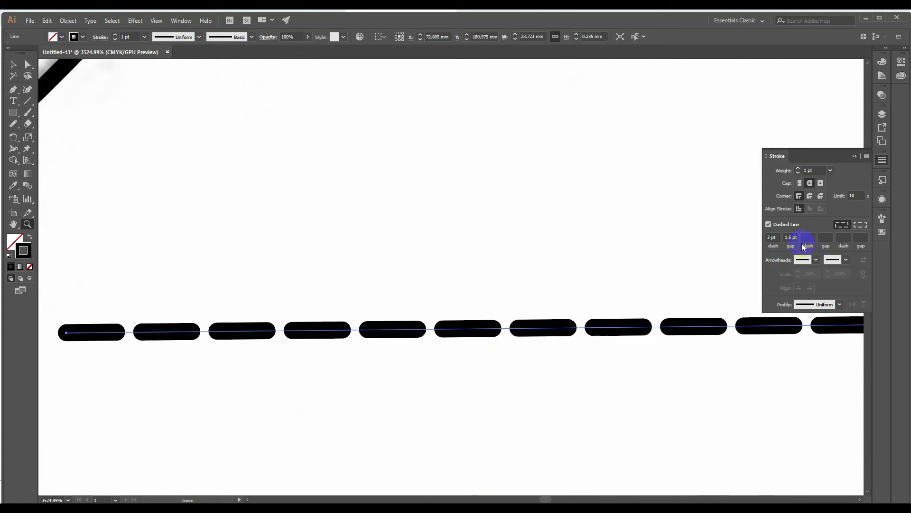
{"action": "left_click_drag", "start_coordinate": [777, 237], "coordinate": [760, 240]}
{"action": "type", "text": "2"}
{"action": "left_click", "coordinate": [796, 244]}
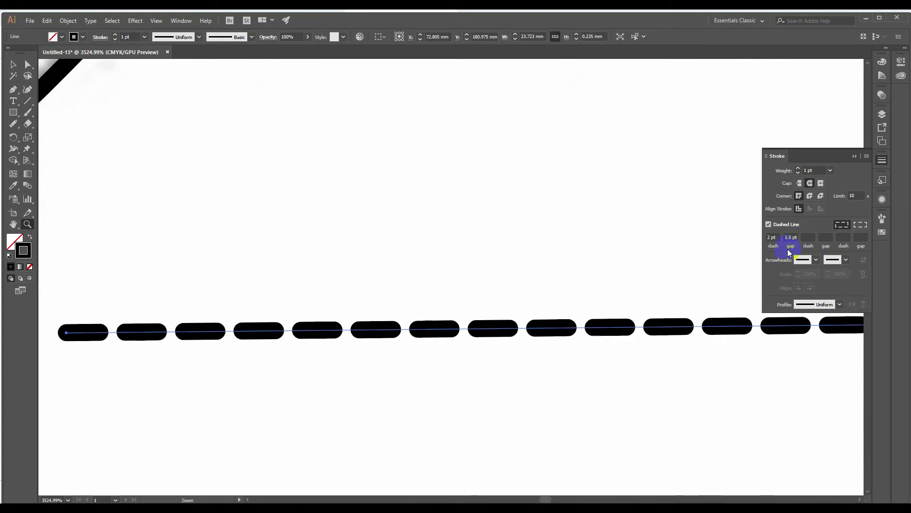
Step: Thin the dashed test line to a 0.5 pt stroke weight
{"action": "key", "text": "ctrl+minus"}
{"action": "key", "text": "ctrl+minus"}
{"action": "key", "text": "ctrl+minus"}
{"action": "key", "text": "ctrl+minus"}
{"action": "key", "text": "ctrl+minus"}
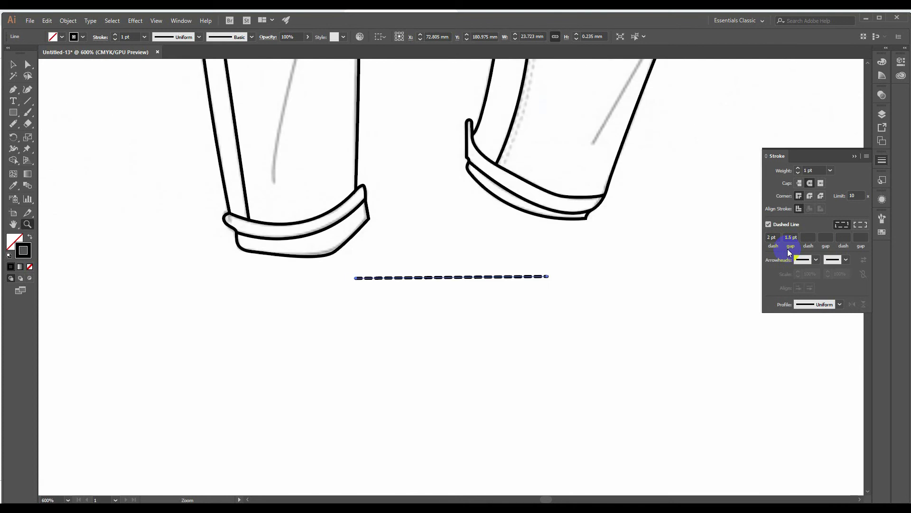
{"action": "left_click_drag", "start_coordinate": [470, 265], "coordinate": [633, 332]}
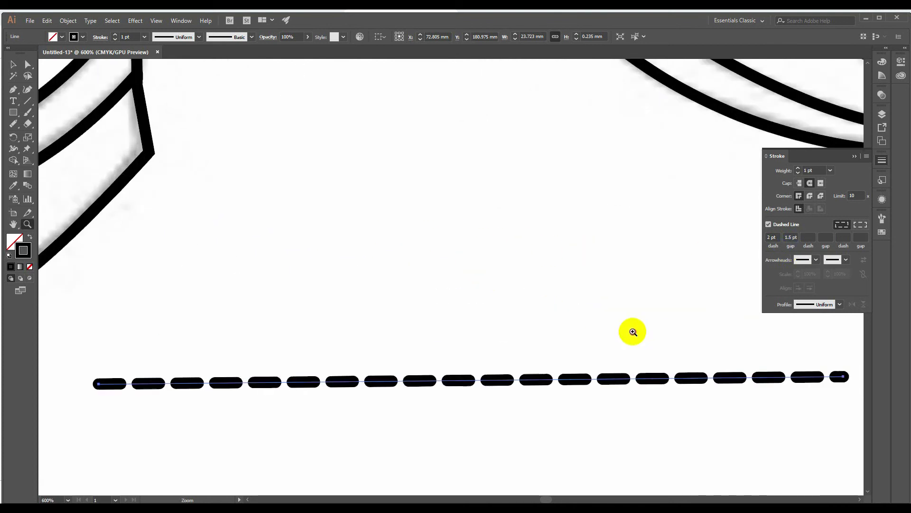
{"action": "left_click", "coordinate": [830, 171]}
{"action": "left_click", "coordinate": [835, 189]}
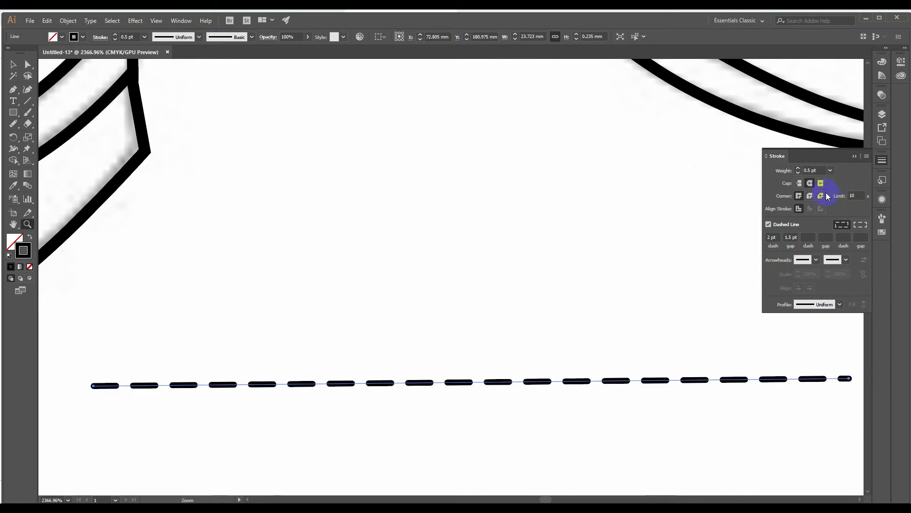
Step: Switch to the Selection tool and deselect the dashed test line
{"action": "left_click", "coordinate": [13, 65]}
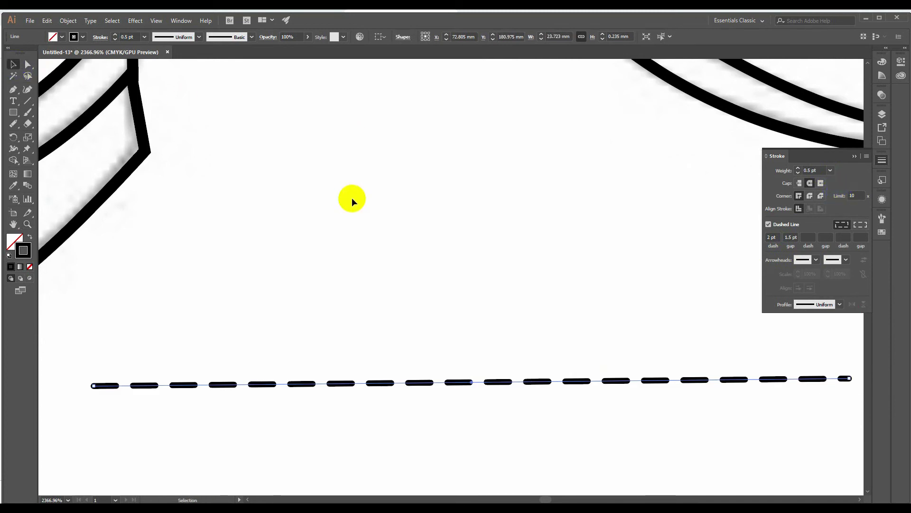
{"action": "key", "text": "ctrl+minus"}
{"action": "key", "text": "ctrl+minus"}
{"action": "key", "text": "ctrl+minus"}
{"action": "key", "text": "ctrl+minus"}
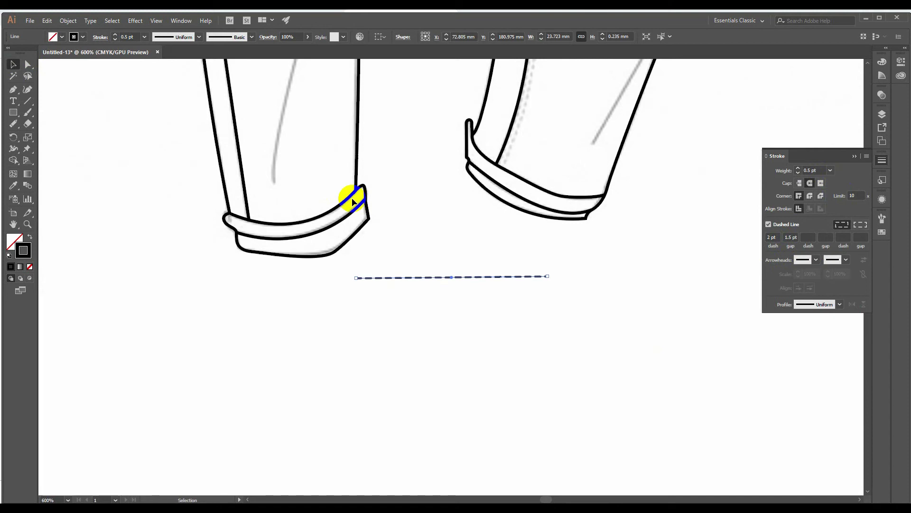
{"action": "left_click", "coordinate": [426, 242]}
Step: Examine the traced jeans from the hems up to the waistband and back, checking where the sketch shows dashed topstitching
{"action": "scroll", "coordinate": [663, 361], "scroll_direction": "up", "scroll_amount": 5}
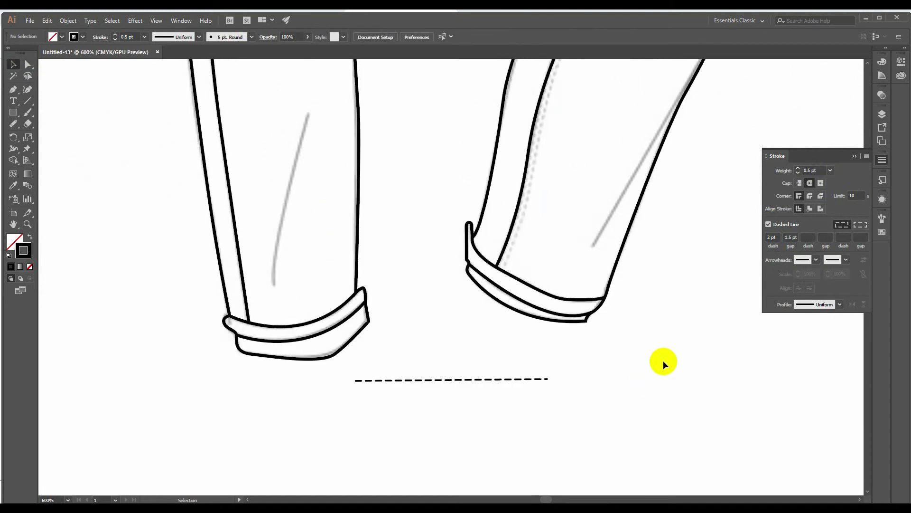
{"action": "scroll", "coordinate": [663, 362], "scroll_direction": "up", "scroll_amount": 15}
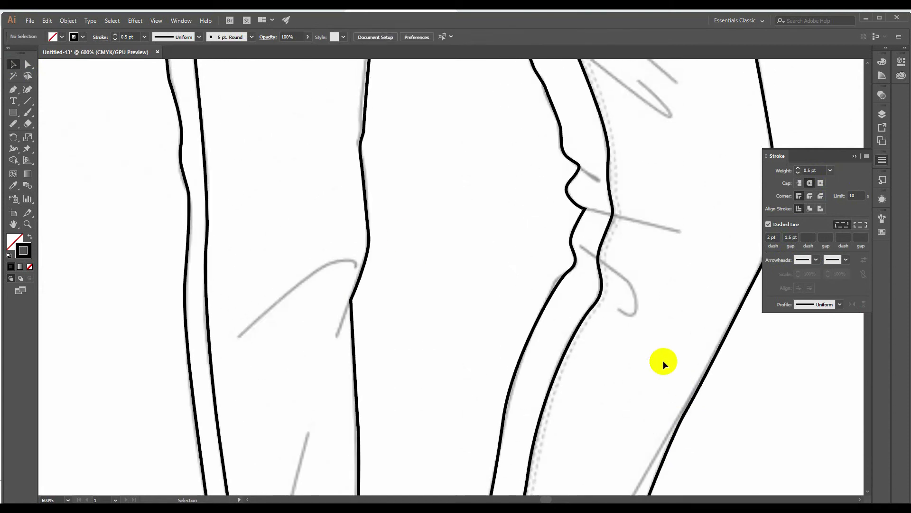
{"action": "scroll", "coordinate": [662, 361], "scroll_direction": "up", "scroll_amount": 15}
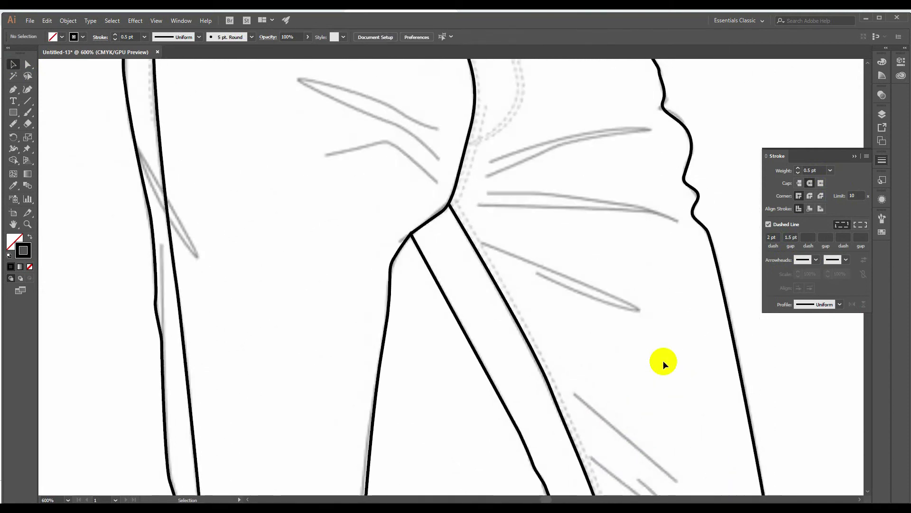
{"action": "scroll", "coordinate": [663, 360], "scroll_direction": "up", "scroll_amount": 15}
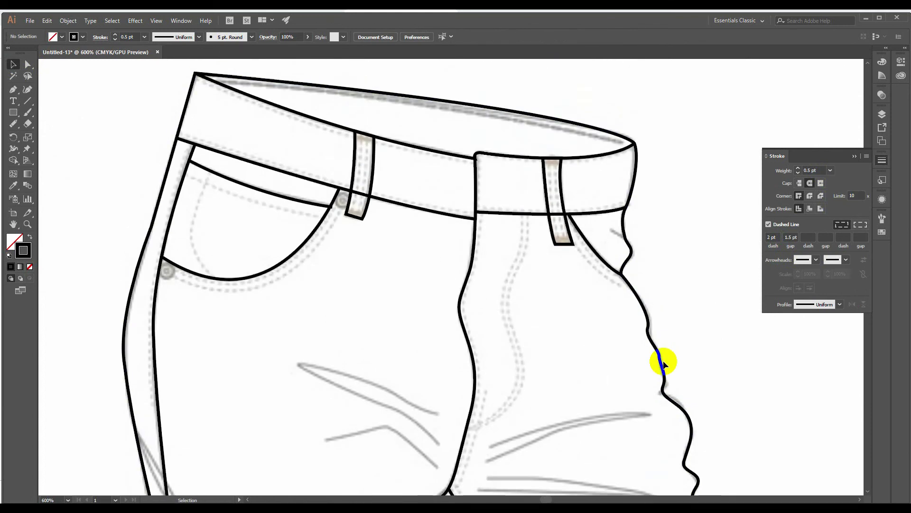
{"action": "scroll", "coordinate": [663, 361], "scroll_direction": "up", "scroll_amount": 3}
{"action": "scroll", "coordinate": [663, 360], "scroll_direction": "down", "scroll_amount": 15}
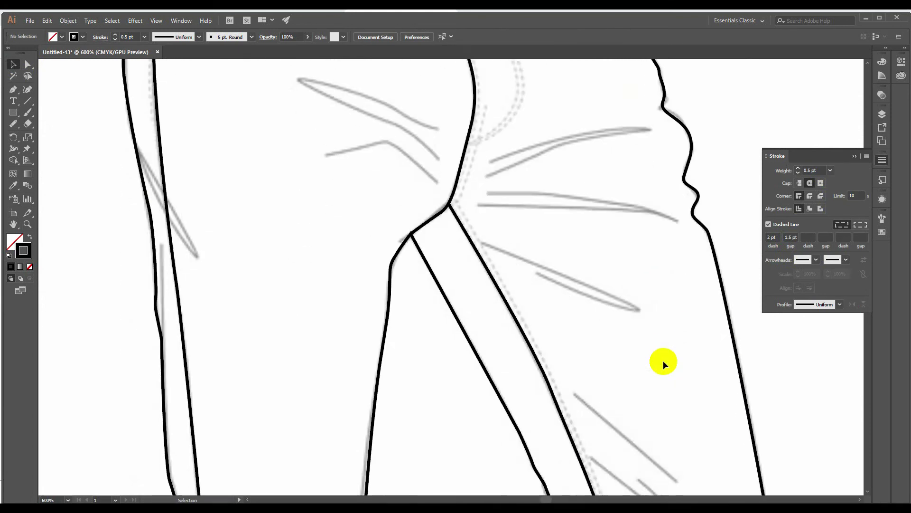
{"action": "scroll", "coordinate": [663, 360], "scroll_direction": "up", "scroll_amount": 3}
{"action": "scroll", "coordinate": [663, 360], "scroll_direction": "down", "scroll_amount": 15}
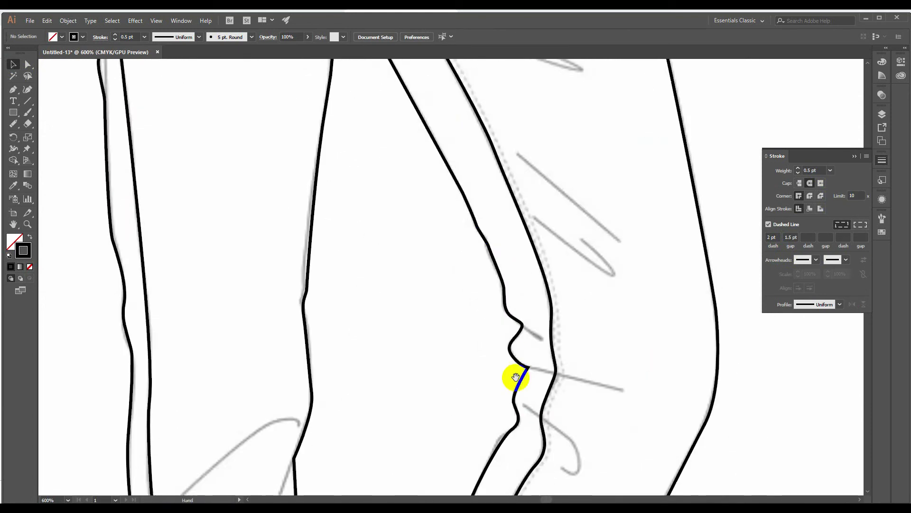
{"action": "scroll", "coordinate": [516, 377], "scroll_direction": "down", "scroll_amount": 12}
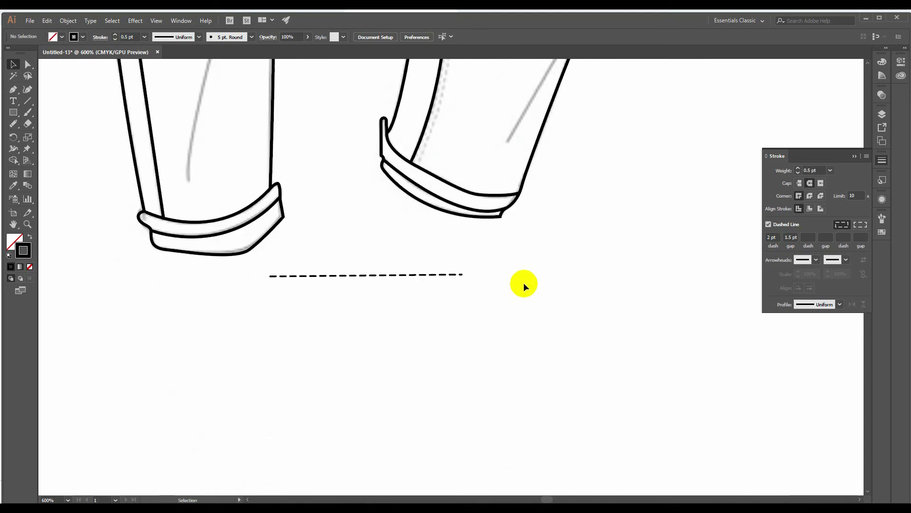
Step: Draw a freehand wavy path about 15 mm wide below the dashed sample line with the Pencil and turn off its dashes
{"action": "key", "text": "z"}
{"action": "left_click_drag", "start_coordinate": [301, 278], "coordinate": [448, 308]}
{"action": "key", "text": "n"}
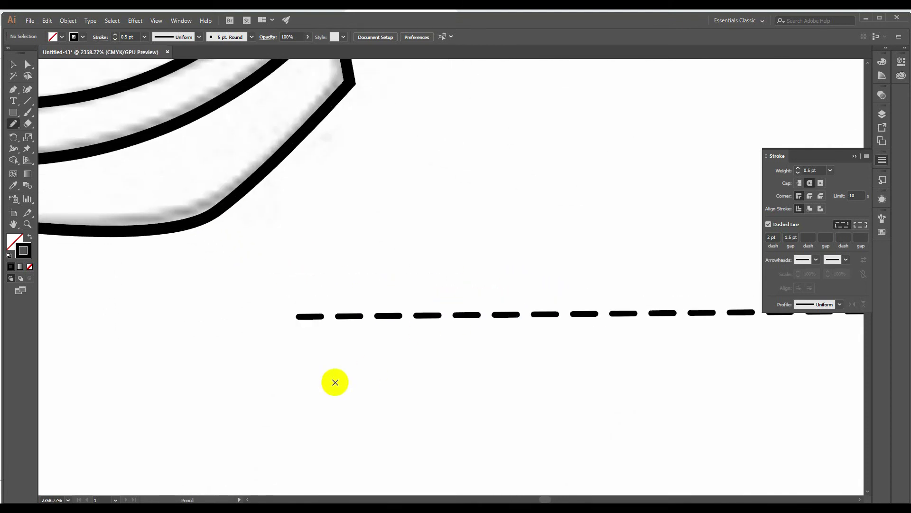
{"action": "left_click_drag", "start_coordinate": [319, 390], "coordinate": [795, 417]}
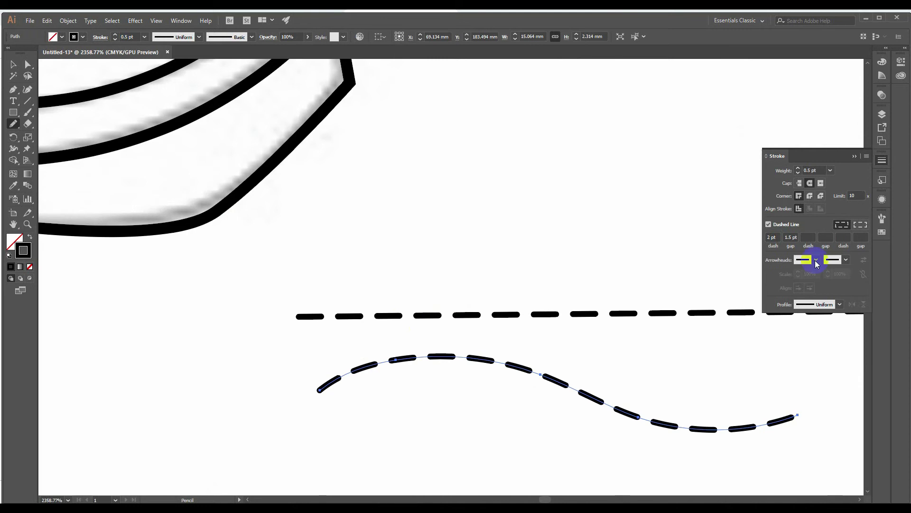
{"action": "left_click", "coordinate": [771, 224]}
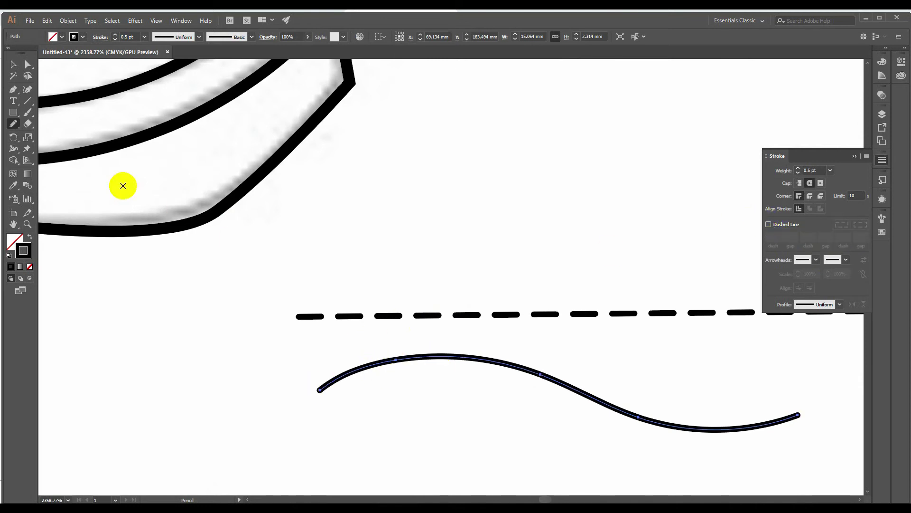
Step: Trim a short length off both ends of the selected wavy path with the Path Eraser tool
{"action": "left_click", "coordinate": [14, 125]}
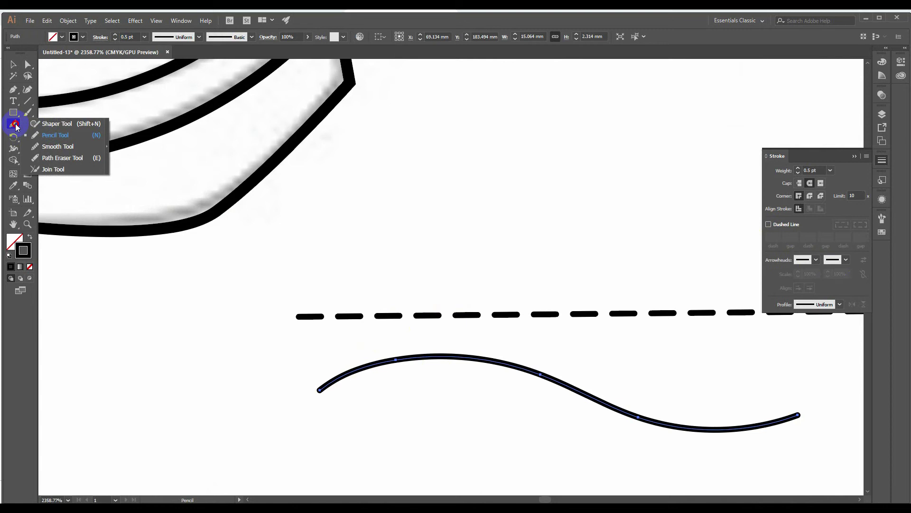
{"action": "mouse_move", "coordinate": [30, 126]}
{"action": "left_mouse_down"}
{"action": "mouse_move", "coordinate": [66, 148]}
{"action": "mouse_move", "coordinate": [67, 163]}
{"action": "left_mouse_up"}
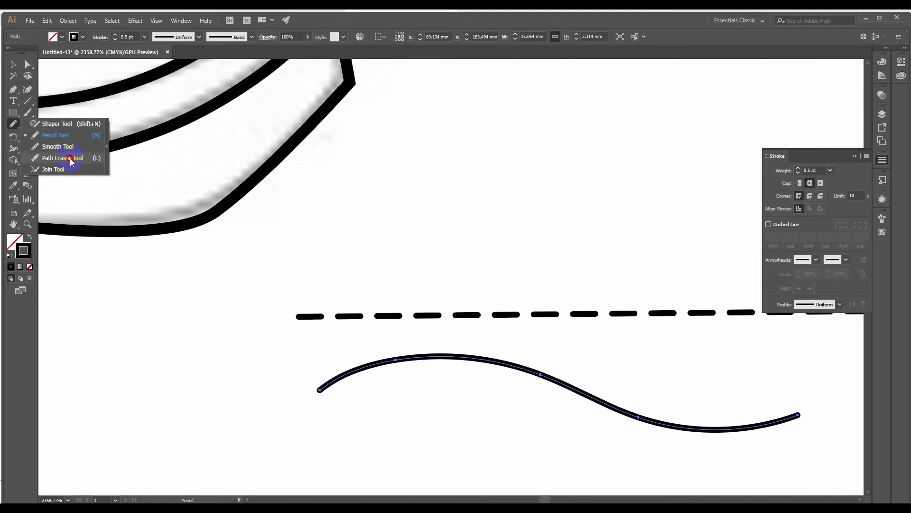
{"action": "left_click_drag", "start_coordinate": [70, 160], "coordinate": [70, 159]}
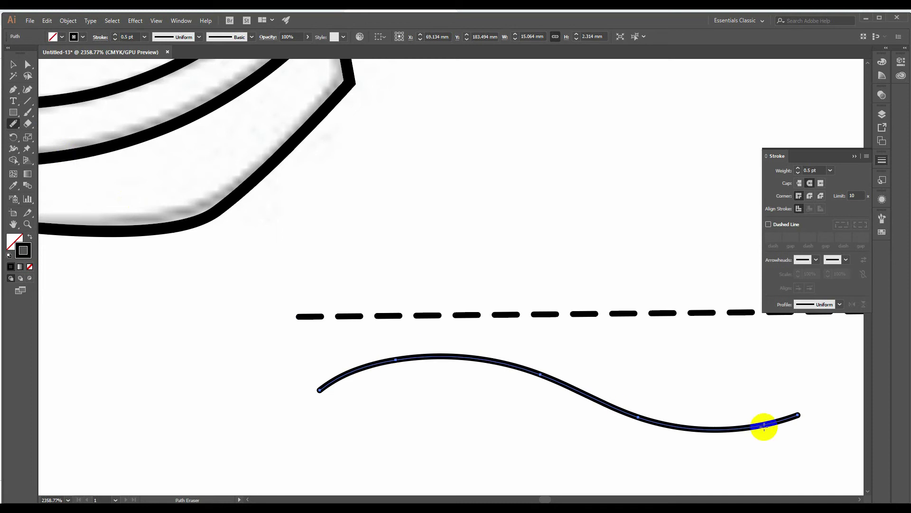
{"action": "left_click_drag", "start_coordinate": [311, 397], "coordinate": [363, 369]}
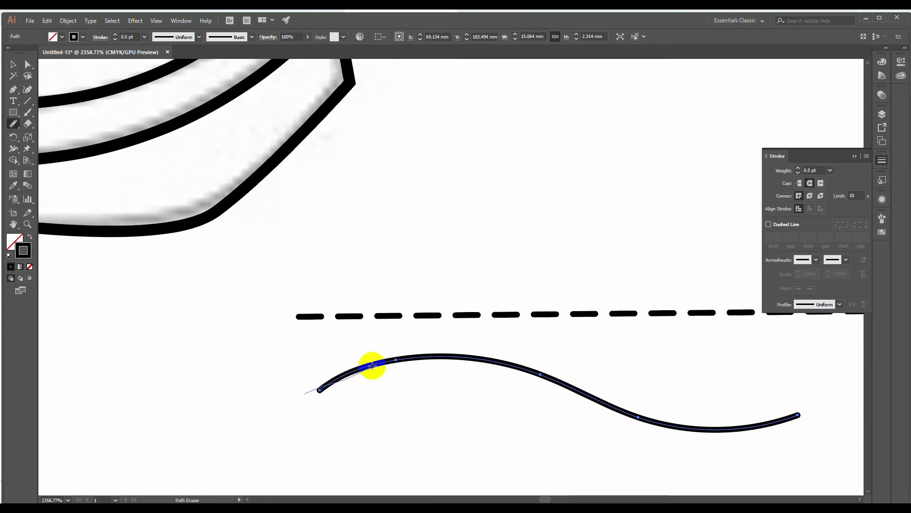
{"action": "left_click", "coordinate": [13, 64]}
{"action": "left_click", "coordinate": [153, 372]}
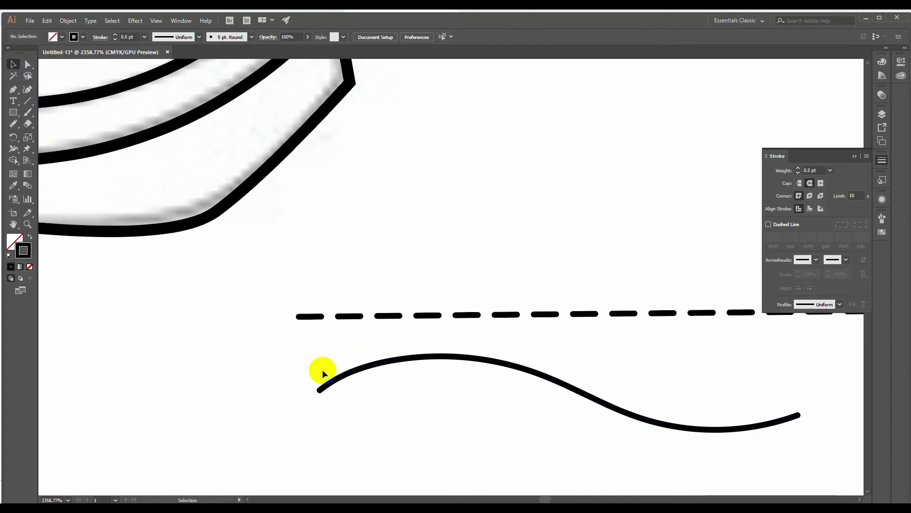
{"action": "left_click", "coordinate": [346, 378]}
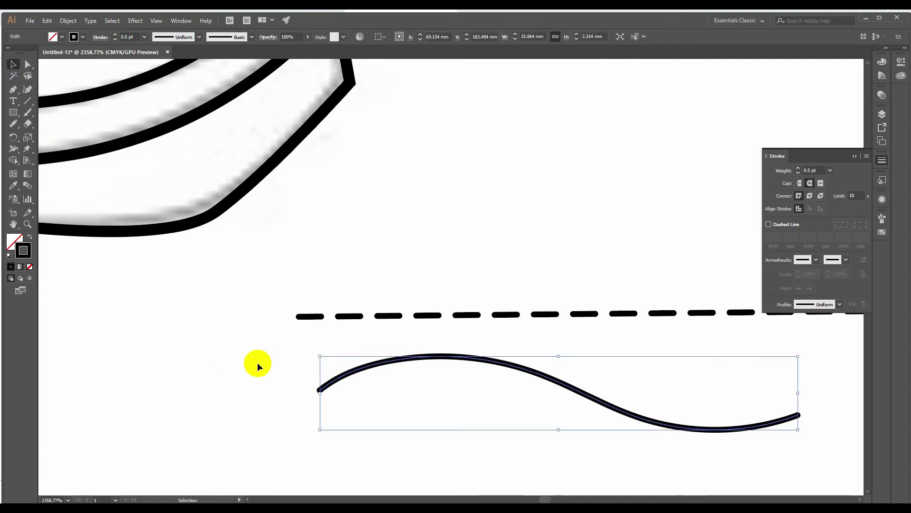
{"action": "left_click", "coordinate": [13, 123]}
{"action": "left_click_drag", "start_coordinate": [319, 390], "coordinate": [358, 366]}
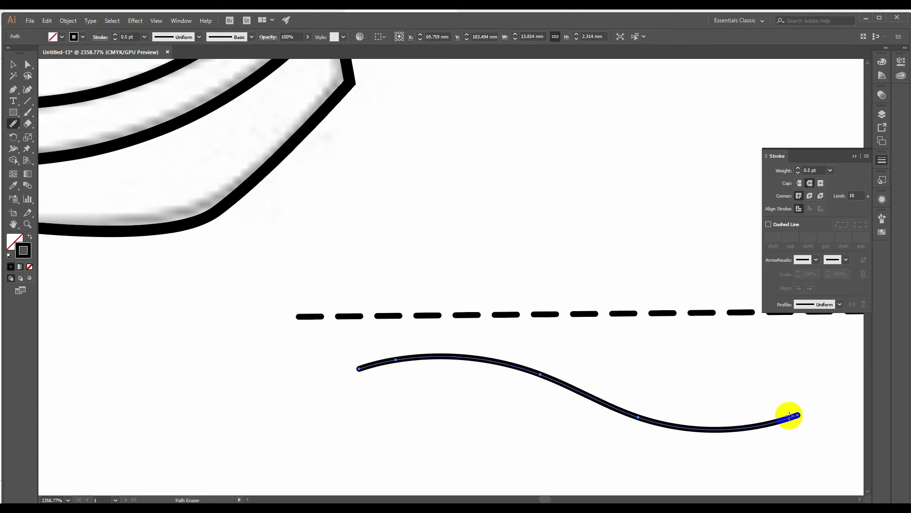
{"action": "mouse_move", "coordinate": [799, 414]}
{"action": "left_mouse_down"}
{"action": "mouse_move", "coordinate": [753, 429]}
{"action": "mouse_move", "coordinate": [764, 425]}
{"action": "mouse_move", "coordinate": [706, 427]}
{"action": "left_mouse_up"}
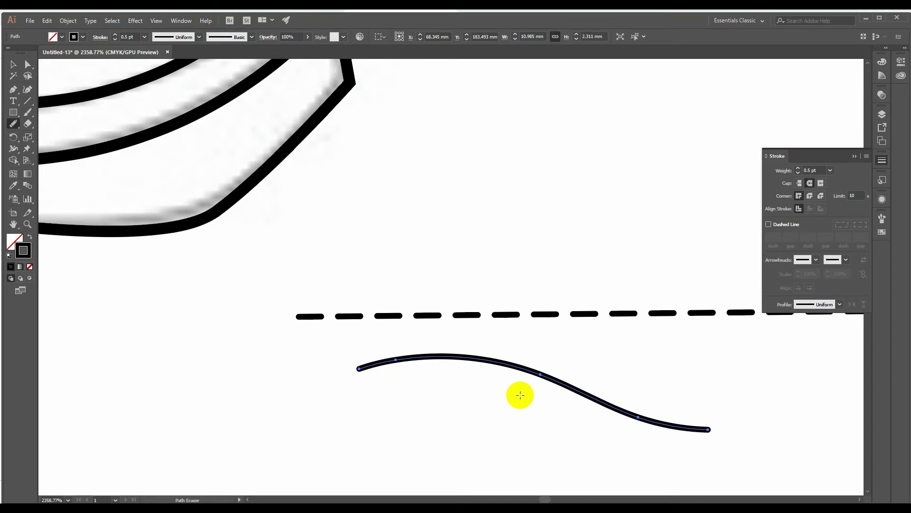
Step: Erase two gaps in the middle of the wavy path and delete the two separated pieces on its right side
{"action": "mouse_move", "coordinate": [516, 366]}
{"action": "left_mouse_down"}
{"action": "mouse_move", "coordinate": [506, 361]}
{"action": "mouse_move", "coordinate": [599, 395]}
{"action": "left_mouse_up"}
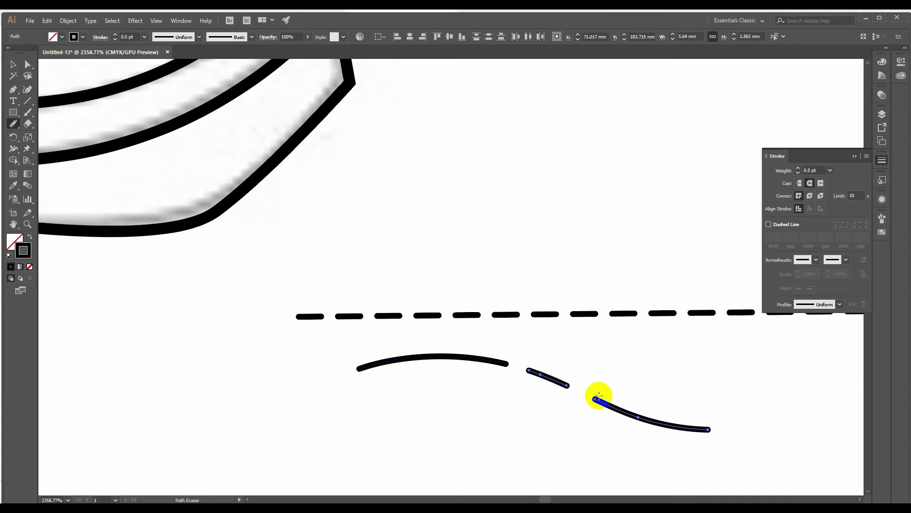
{"action": "left_click", "coordinate": [13, 64]}
{"action": "left_click", "coordinate": [354, 416]}
{"action": "left_click", "coordinate": [434, 357]}
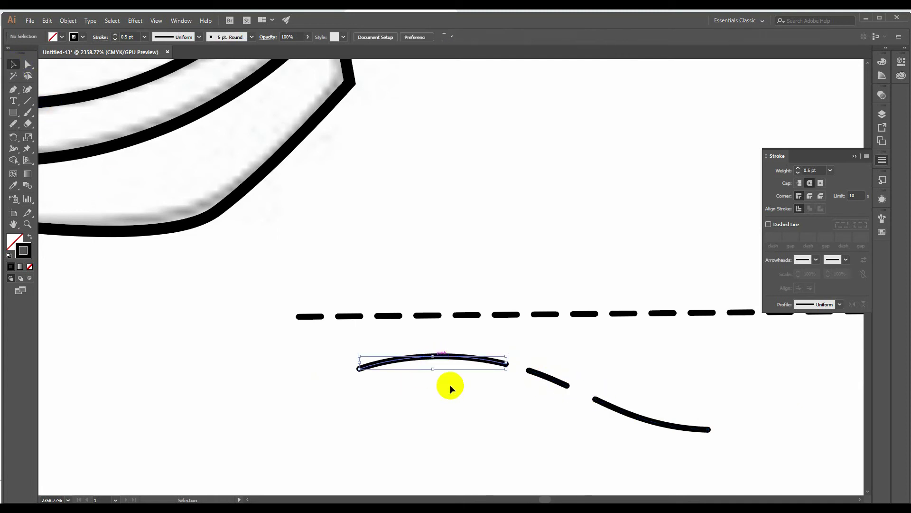
{"action": "left_click", "coordinate": [450, 385]}
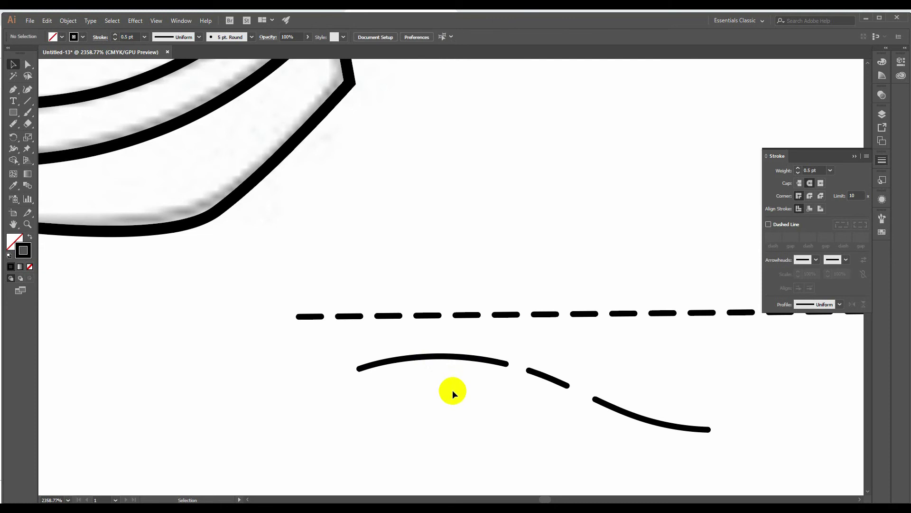
{"action": "left_click_drag", "start_coordinate": [563, 354], "coordinate": [682, 422]}
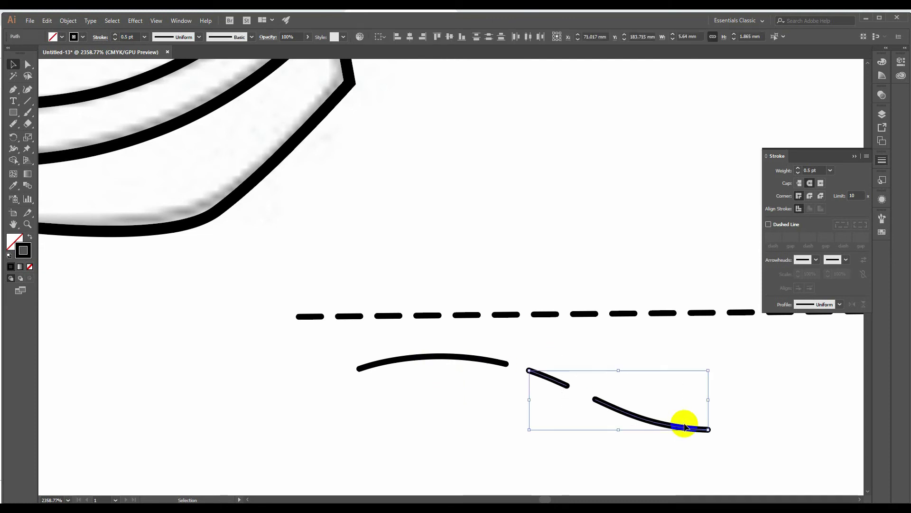
{"action": "key", "text": "Delete"}
Step: Examine the dotted stitch guide running beside the long seam line of the right trouser leg
{"action": "scroll", "coordinate": [685, 425], "scroll_direction": "up", "scroll_amount": 5}
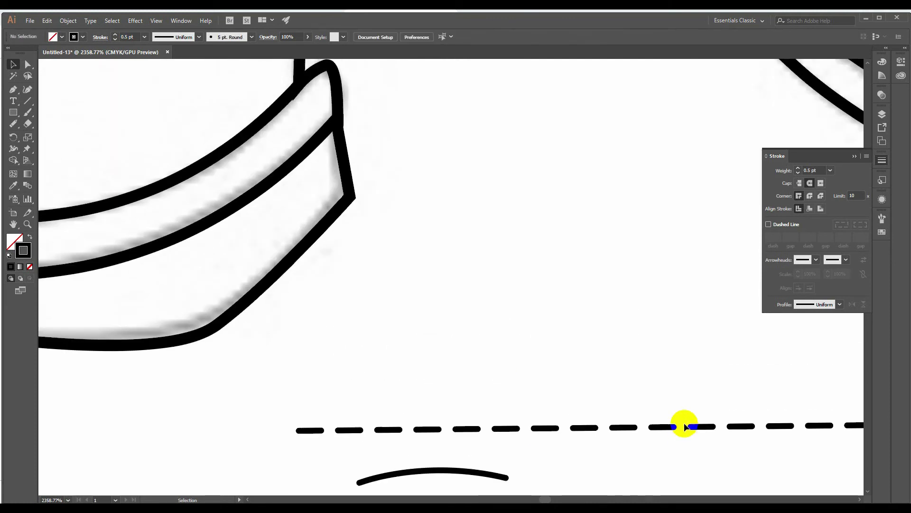
{"action": "key", "text": "ctrl+minus"}
{"action": "key", "text": "ctrl+minus"}
{"action": "key", "text": "ctrl+minus"}
{"action": "key", "text": "ctrl+minus"}
{"action": "key", "text": "ctrl+minus"}
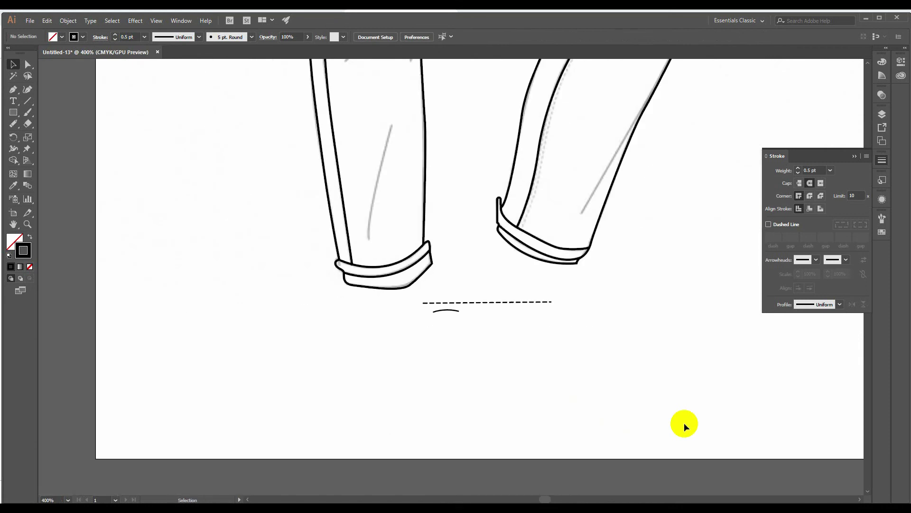
{"action": "scroll", "coordinate": [686, 426], "scroll_direction": "up", "scroll_amount": 3}
{"action": "scroll", "coordinate": [684, 423], "scroll_direction": "up", "scroll_amount": 12}
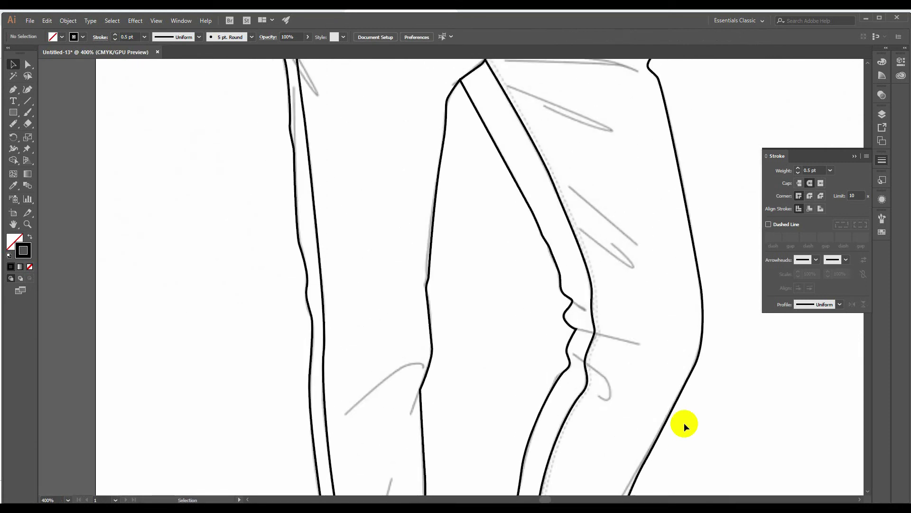
{"action": "scroll", "coordinate": [685, 422], "scroll_direction": "up", "scroll_amount": 3}
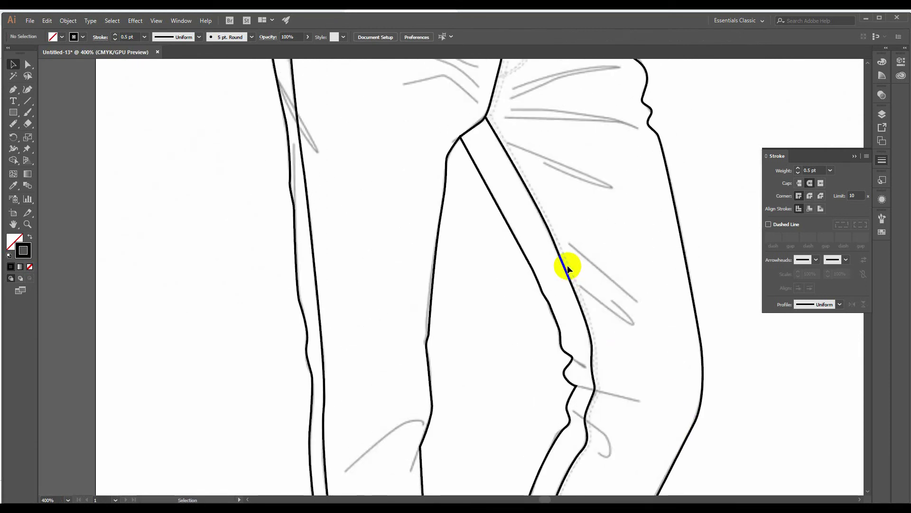
{"action": "key", "text": "z"}
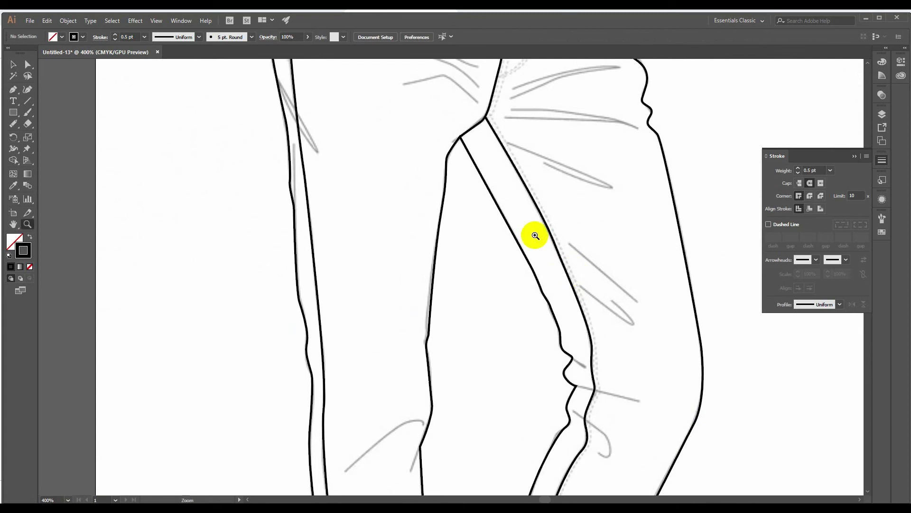
{"action": "left_click_drag", "start_coordinate": [533, 234], "coordinate": [687, 333]}
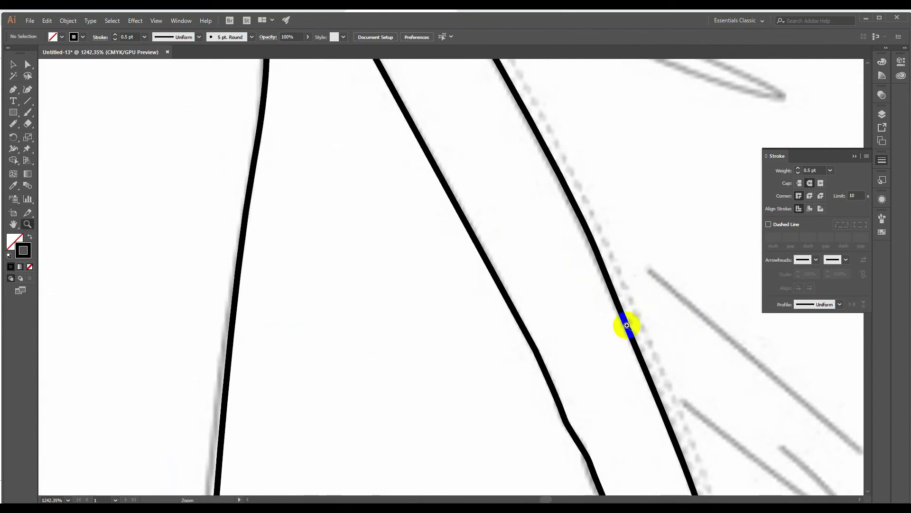
{"action": "key", "text": "ctrl+minus"}
{"action": "key", "text": "ctrl+minus"}
{"action": "key", "text": "ctrl+minus"}
{"action": "key", "text": "ctrl+minus"}
{"action": "key", "text": "ctrl+minus"}
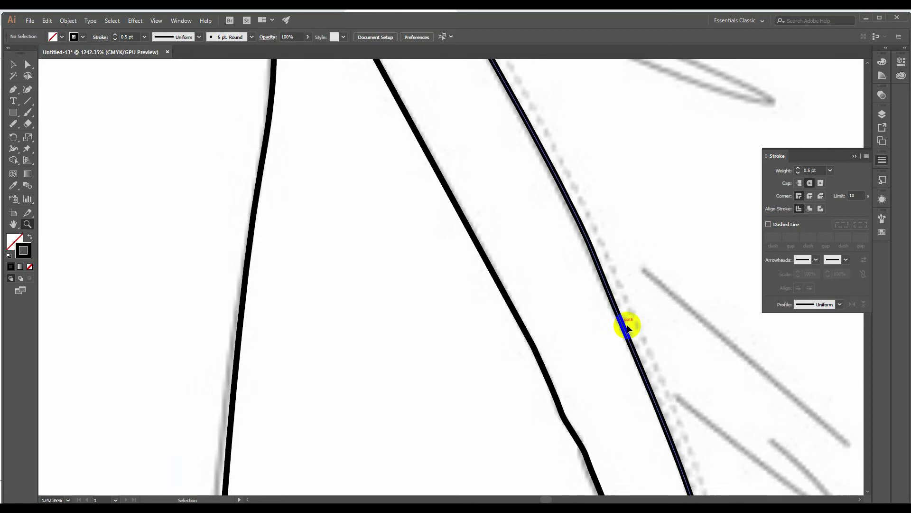
Step: Copy the right leg's seam line next to the dotted stitch guide and paste the duplicate in front of it
{"action": "scroll", "coordinate": [628, 325], "scroll_direction": "down", "scroll_amount": 5}
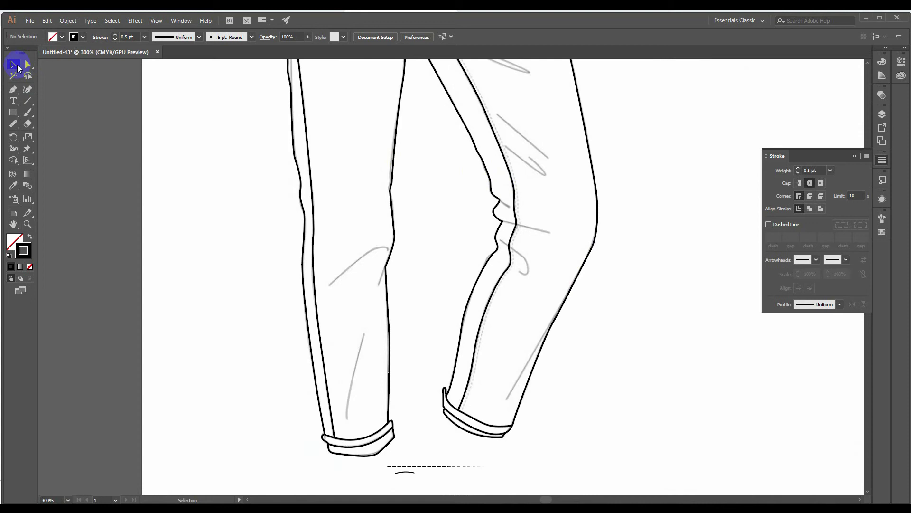
{"action": "left_click", "coordinate": [511, 176]}
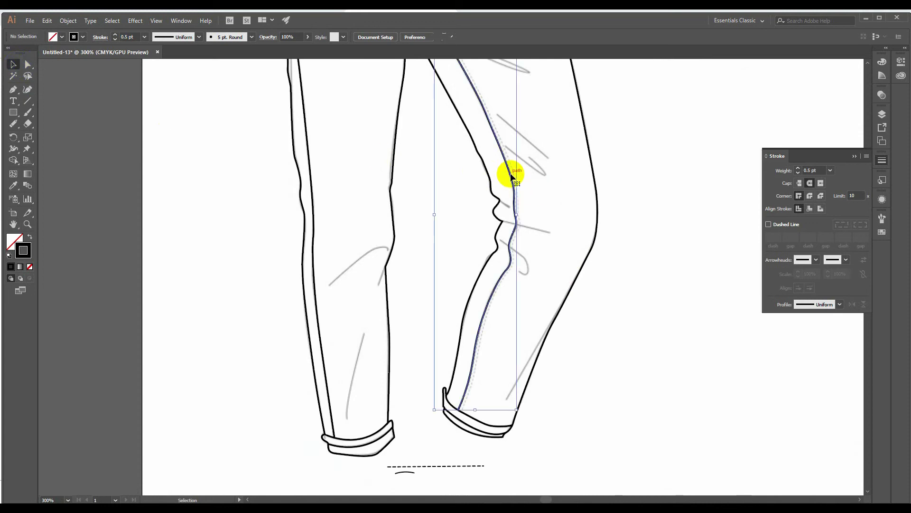
{"action": "scroll", "coordinate": [615, 260], "scroll_direction": "up", "scroll_amount": 2}
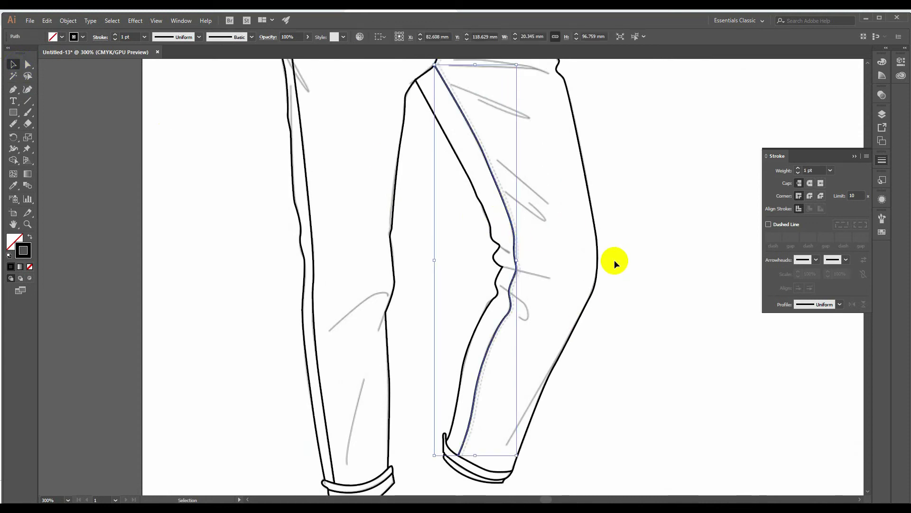
{"action": "key", "text": "a"}
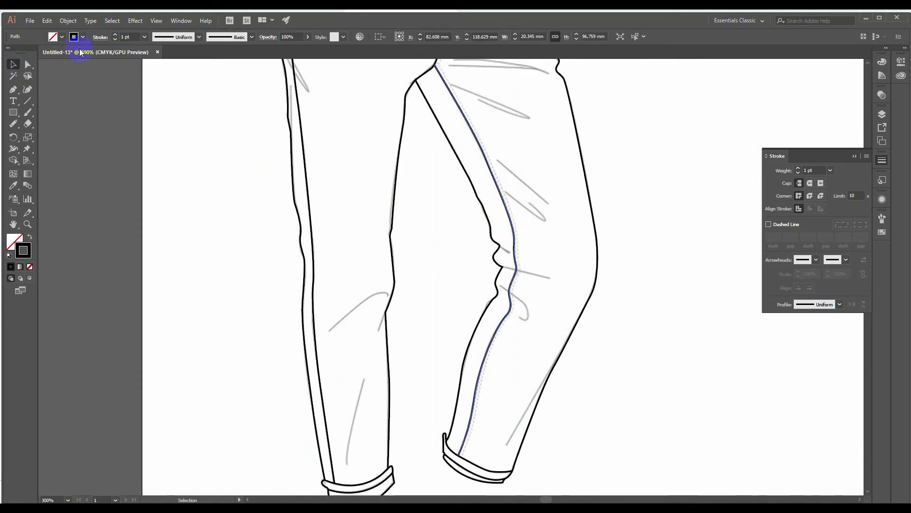
{"action": "left_click", "coordinate": [47, 20]}
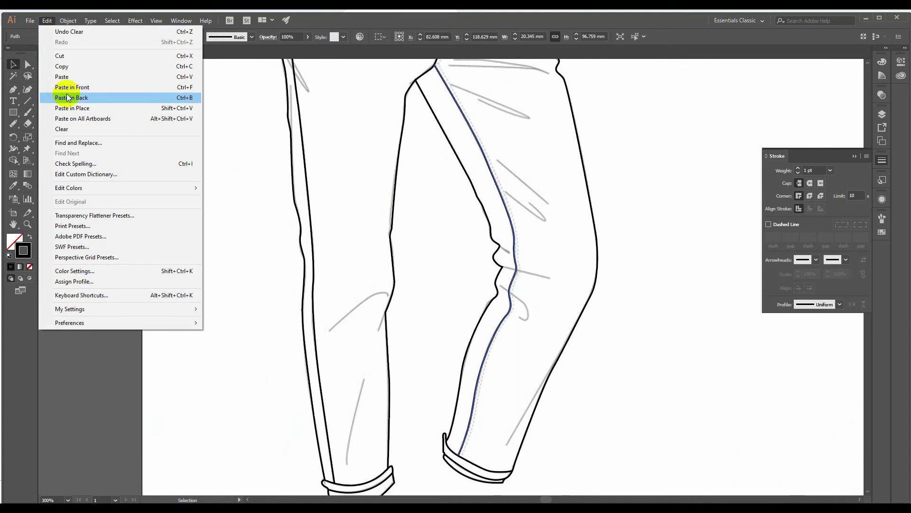
{"action": "left_click", "coordinate": [87, 67]}
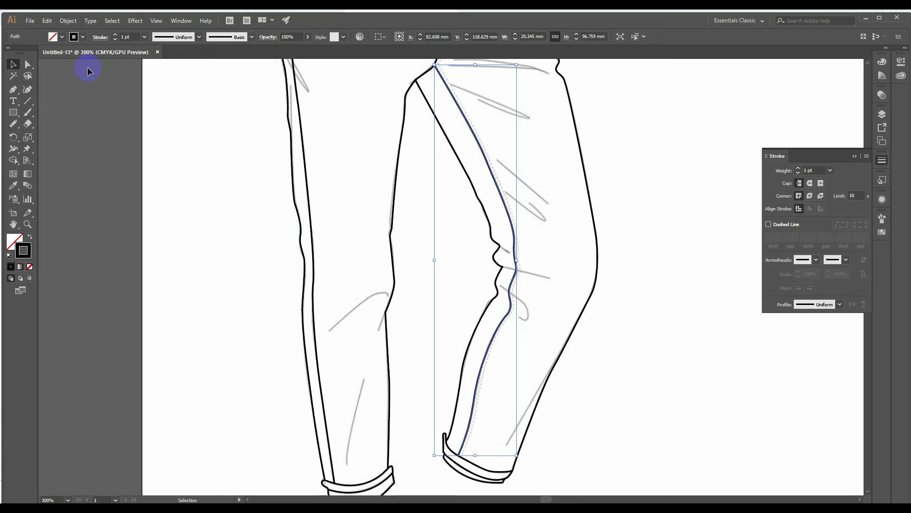
{"action": "left_click", "coordinate": [49, 21]}
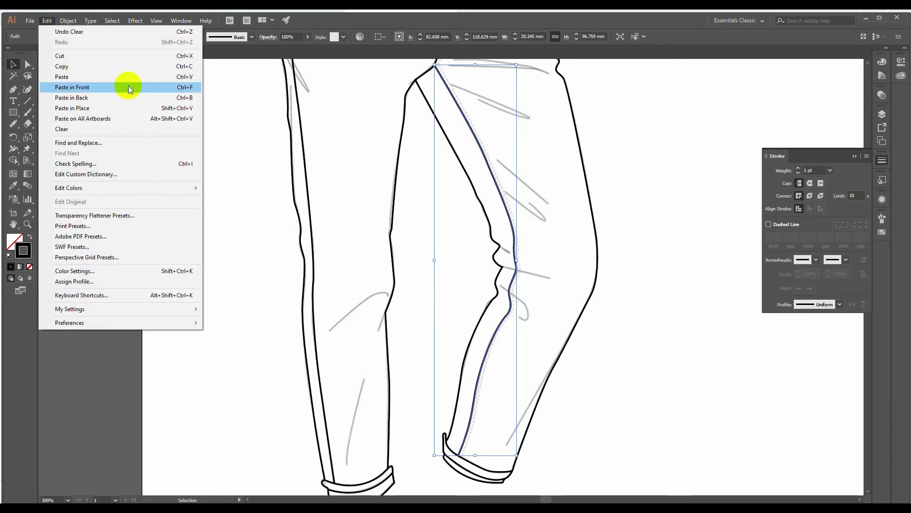
{"action": "left_click", "coordinate": [185, 92]}
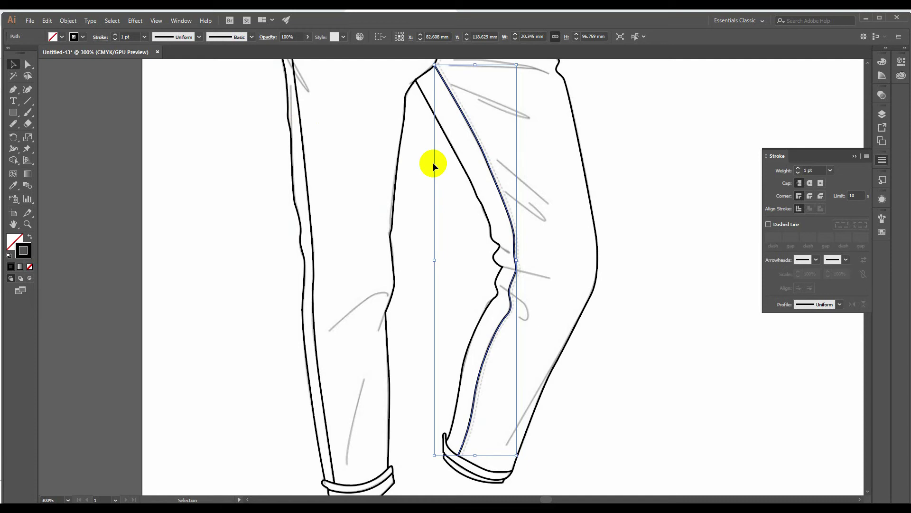
Step: Nudge the pasted seam line to the right, to X 83.314 mm, so it runs just beside the original
{"action": "key", "text": "Right"}
{"action": "key", "text": "Right"}
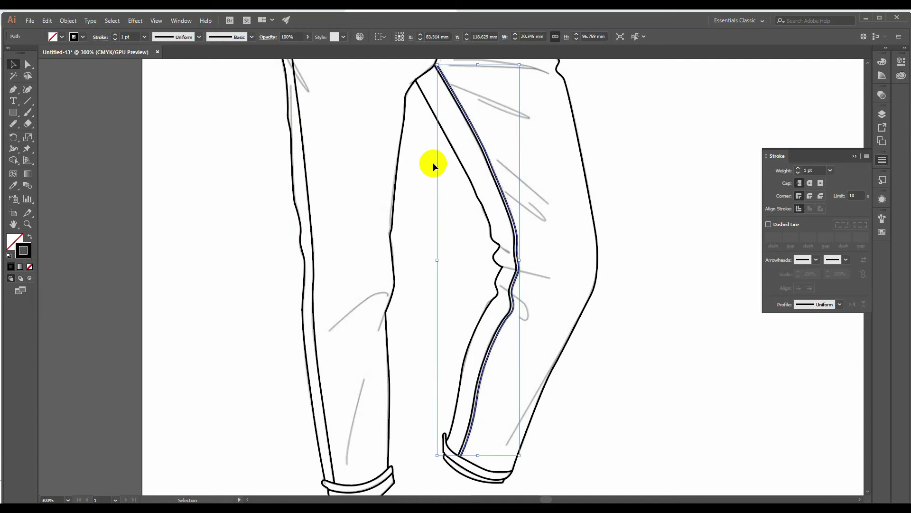
{"action": "key", "text": "Right"}
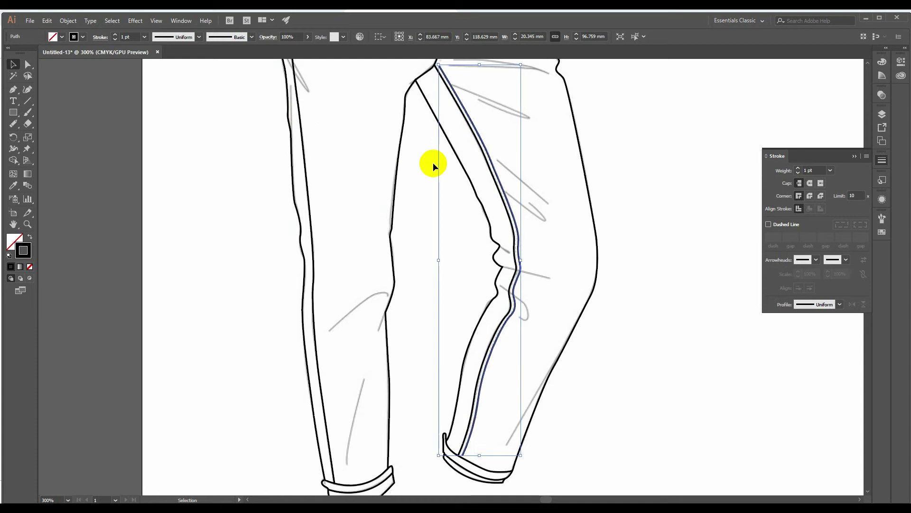
{"action": "key", "text": "Left"}
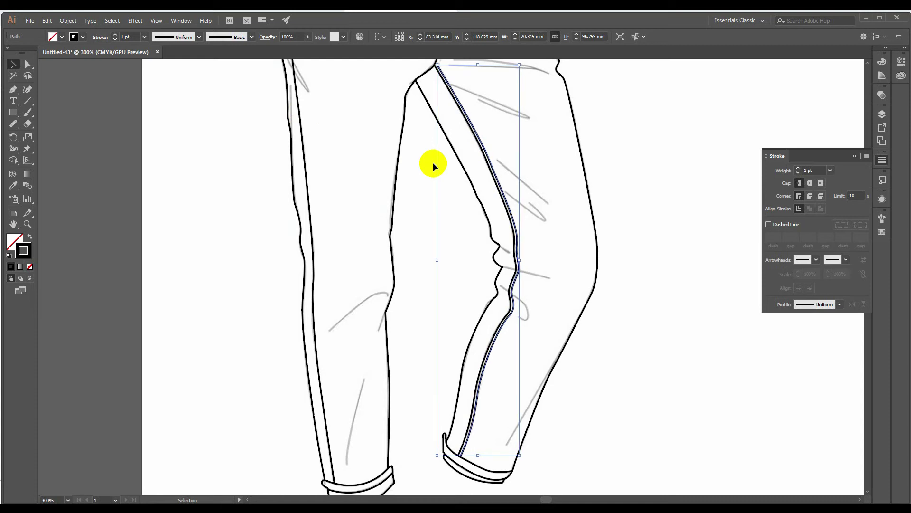
Step: Make the duplicated seam line dashed with 2 pt dashes and 1.5 pt gaps, sampling the 0.5 pt dashed line below the trousers for its style
{"action": "left_click", "coordinate": [774, 229]}
{"action": "scroll", "coordinate": [657, 271], "scroll_direction": "down", "scroll_amount": 3}
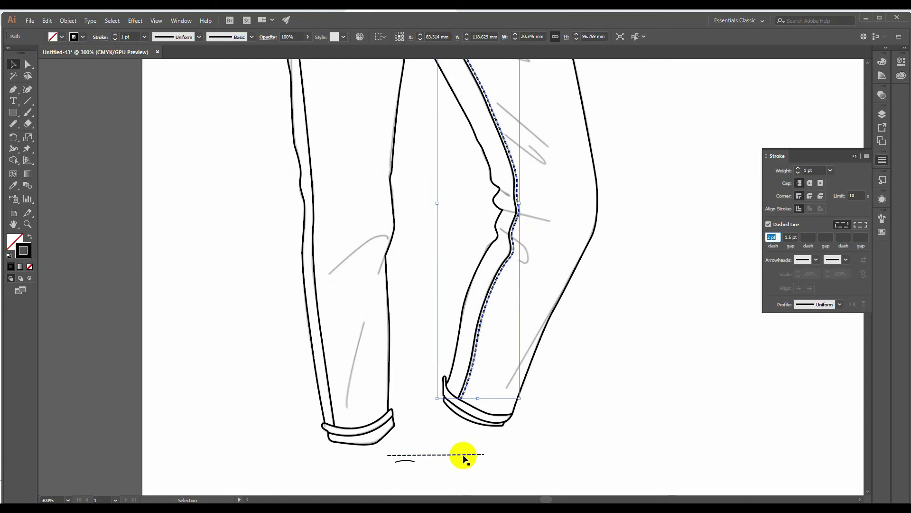
{"action": "left_click", "coordinate": [14, 186]}
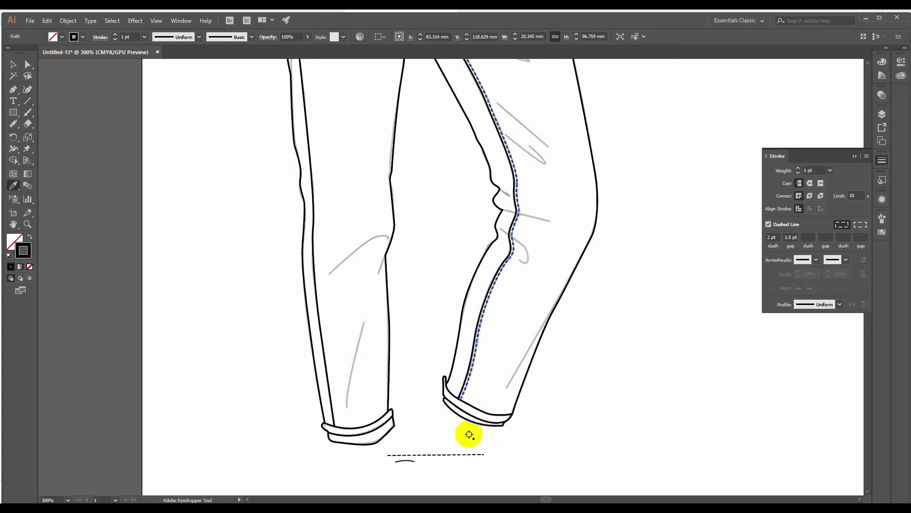
{"action": "left_click", "coordinate": [463, 454]}
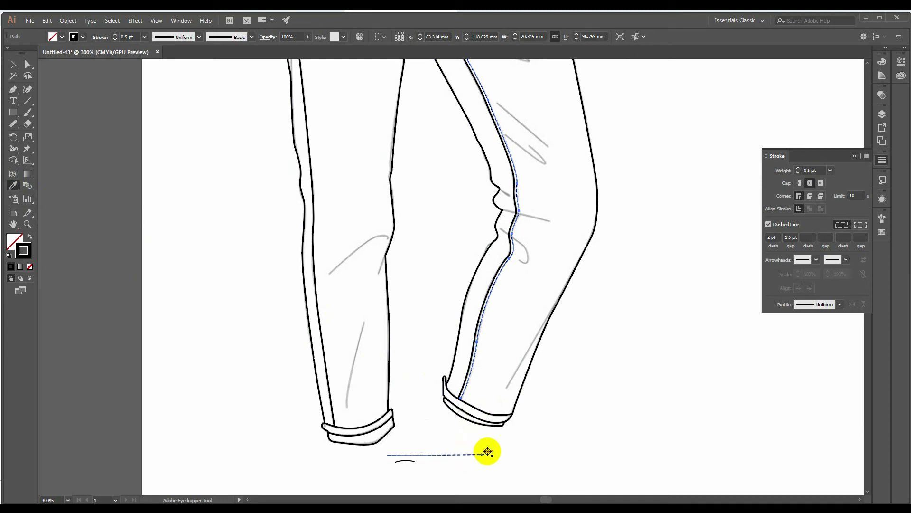
{"action": "left_click", "coordinate": [13, 65]}
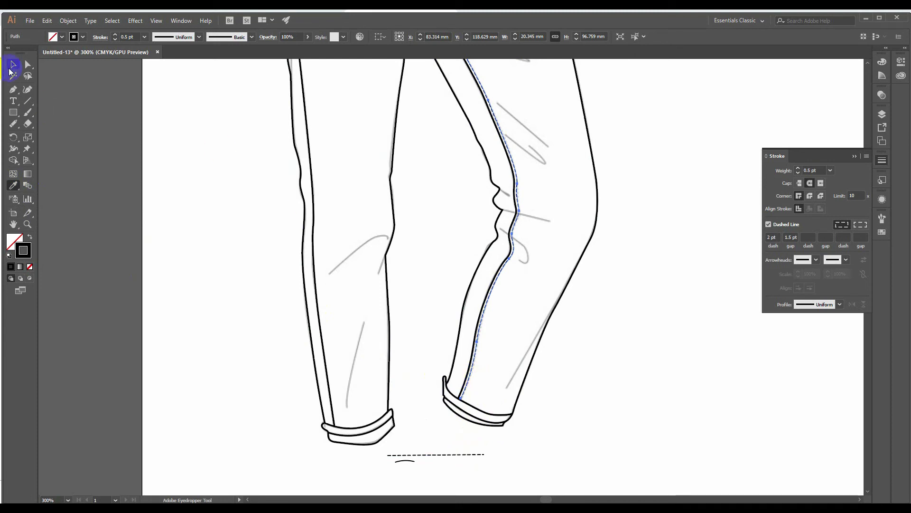
{"action": "left_click", "coordinate": [191, 201]}
Step: Draw a curved dashed stitch line with the Pen tool just below the front pocket opening, from the waistband to the side seam
{"action": "scroll", "coordinate": [192, 200], "scroll_direction": "up", "scroll_amount": 10}
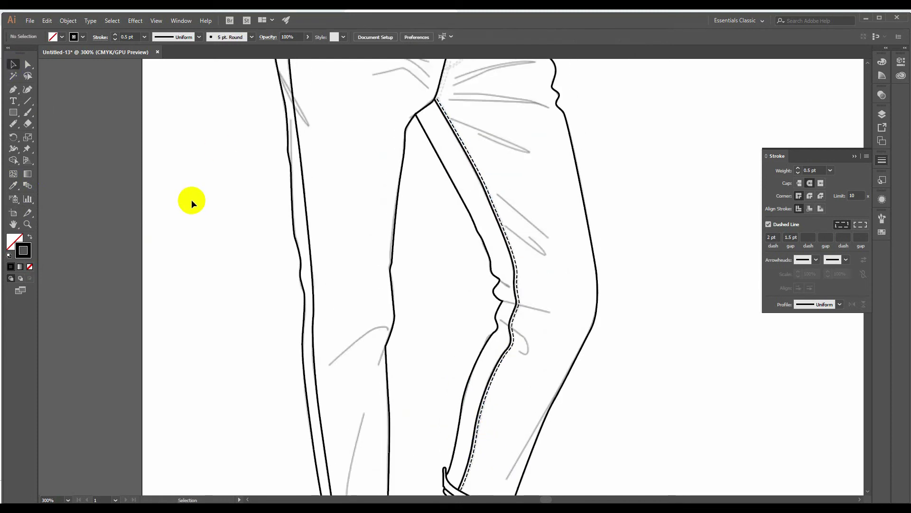
{"action": "scroll", "coordinate": [192, 200], "scroll_direction": "up", "scroll_amount": 3}
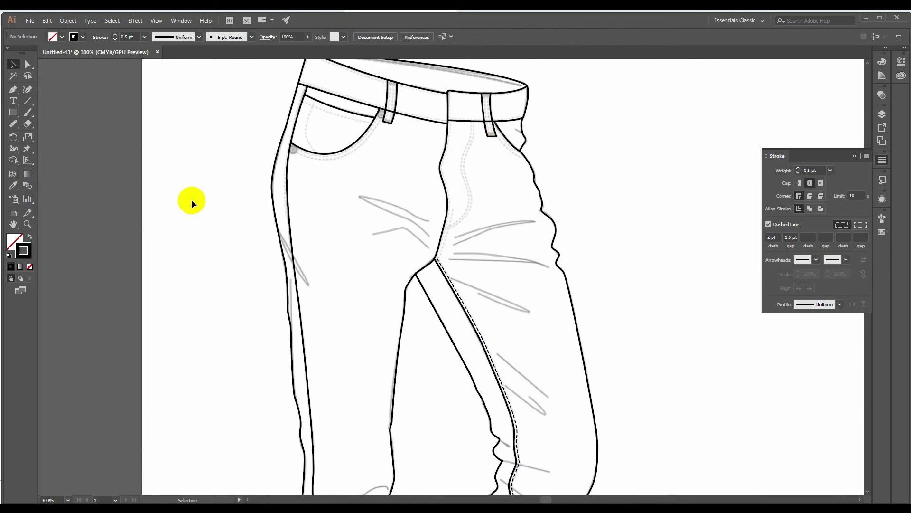
{"action": "key", "text": "z"}
{"action": "left_click_drag", "start_coordinate": [289, 103], "coordinate": [422, 191]}
{"action": "left_click", "coordinate": [13, 89]}
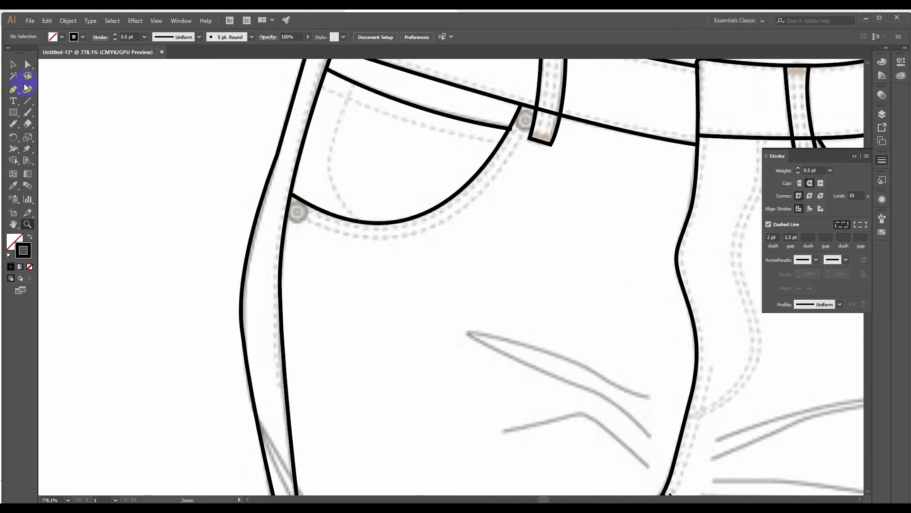
{"action": "left_click", "coordinate": [526, 104]}
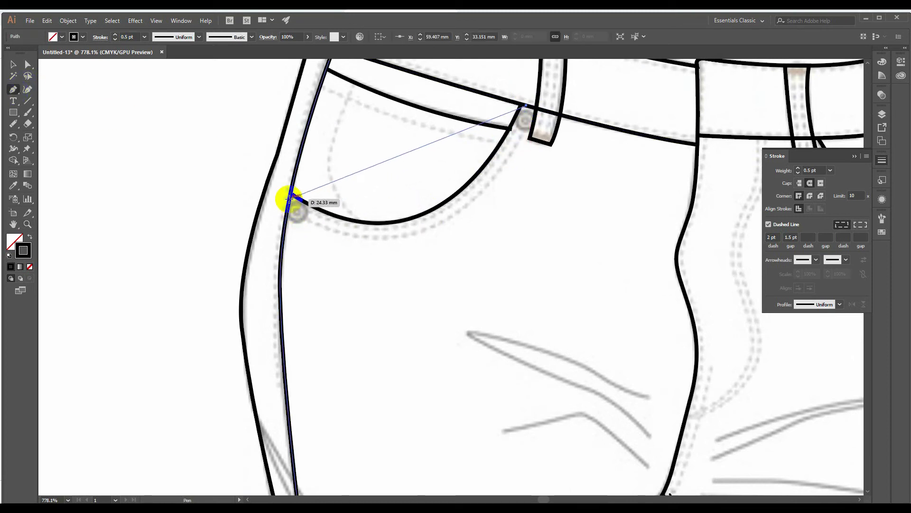
{"action": "mouse_move", "coordinate": [289, 200]}
{"action": "left_mouse_down"}
{"action": "mouse_move", "coordinate": [136, 140]}
{"action": "mouse_move", "coordinate": [106, 120]}
{"action": "mouse_move", "coordinate": [113, 102]}
{"action": "mouse_move", "coordinate": [123, 103]}
{"action": "left_mouse_up"}
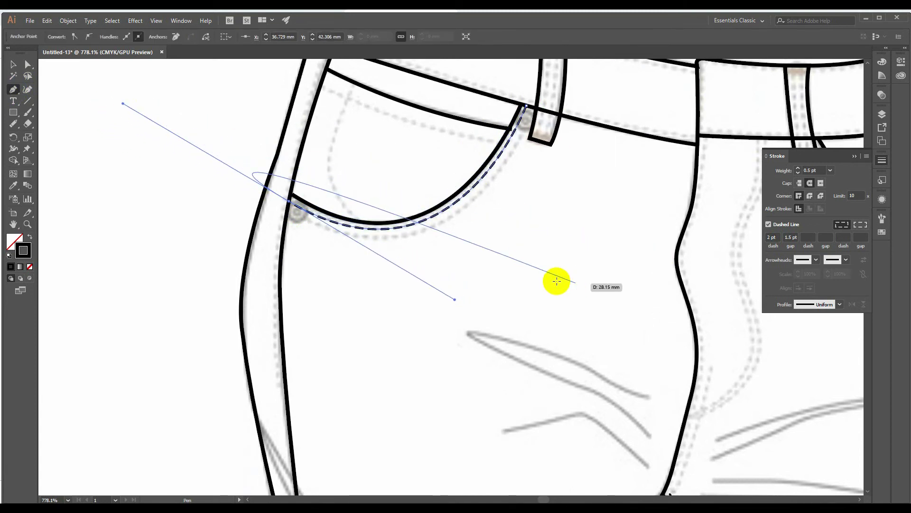
{"action": "left_click", "coordinate": [14, 64]}
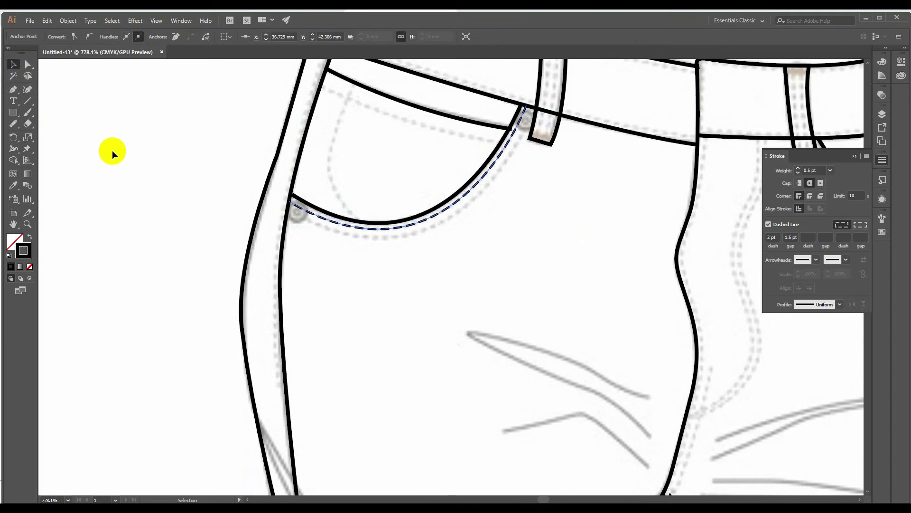
Step: Trace the second, outer dashed stitch row below the pocket opening as one curve from the belt loop to the side seam
{"action": "left_click", "coordinate": [27, 125]}
{"action": "left_click", "coordinate": [13, 89]}
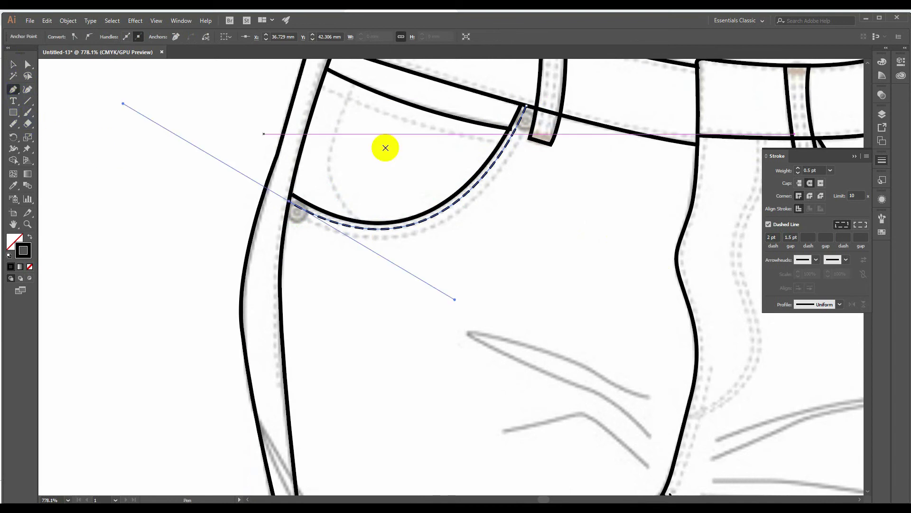
{"action": "left_click", "coordinate": [534, 121]}
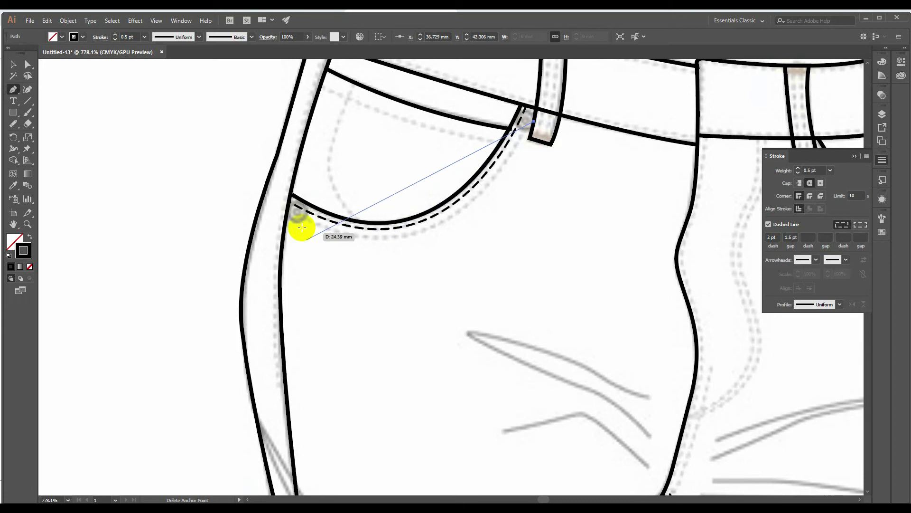
{"action": "left_click_drag", "start_coordinate": [287, 216], "coordinate": [117, 127]}
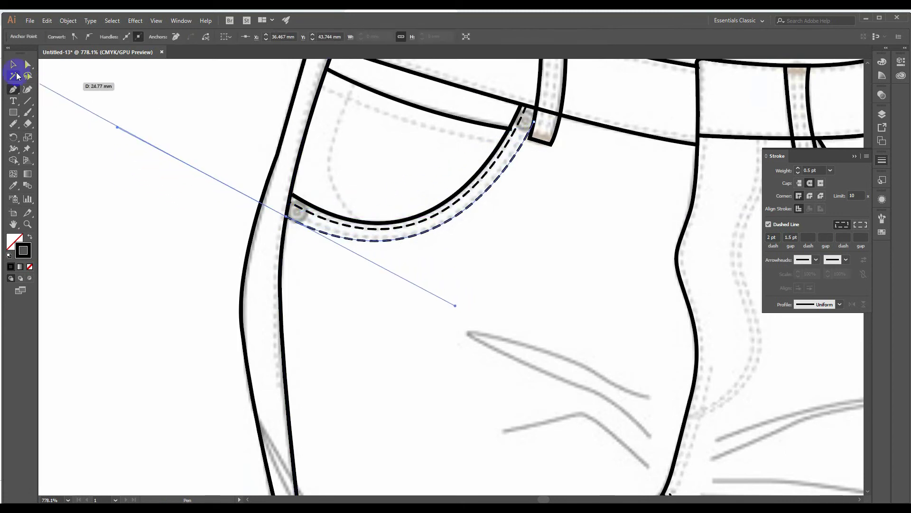
{"action": "left_click", "coordinate": [14, 64]}
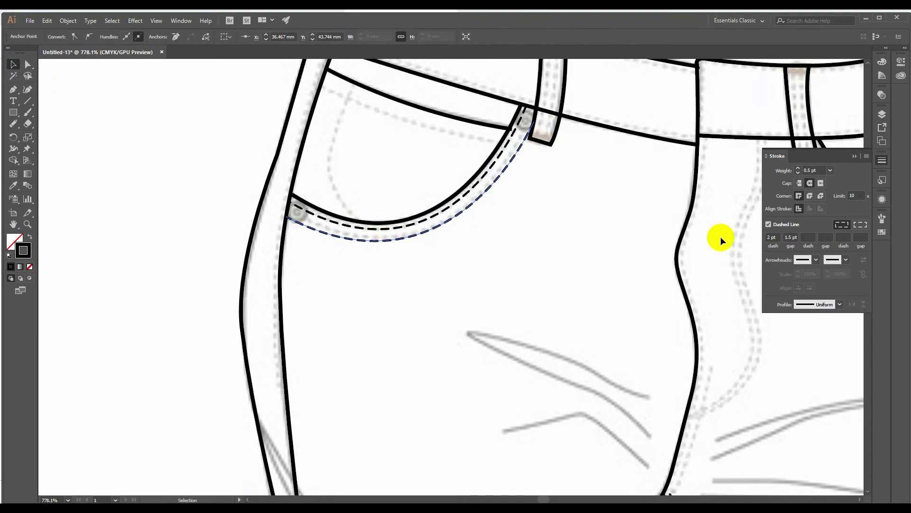
{"action": "left_click", "coordinate": [769, 225]}
{"action": "left_click", "coordinate": [768, 225]}
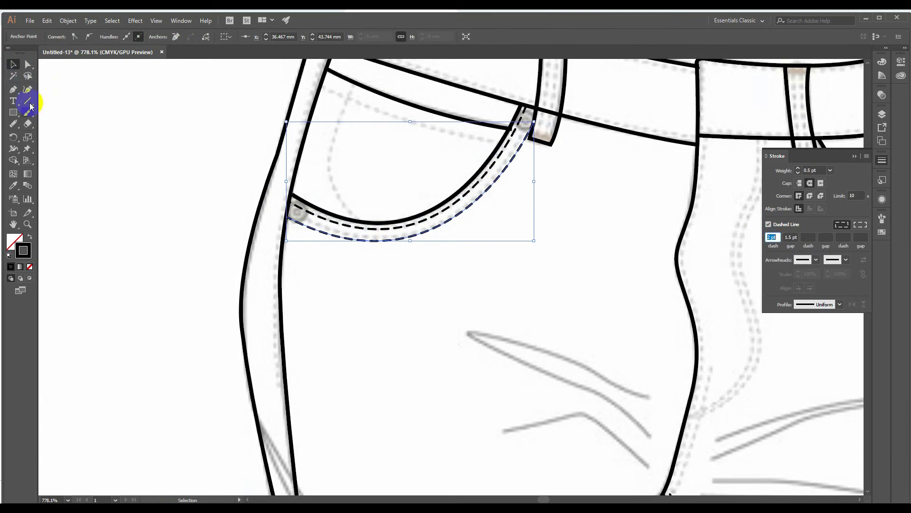
Step: Trace the dashed stitch line inside the pocket, below its upper edge, from the side seam to the pocket opening
{"action": "left_click", "coordinate": [13, 90]}
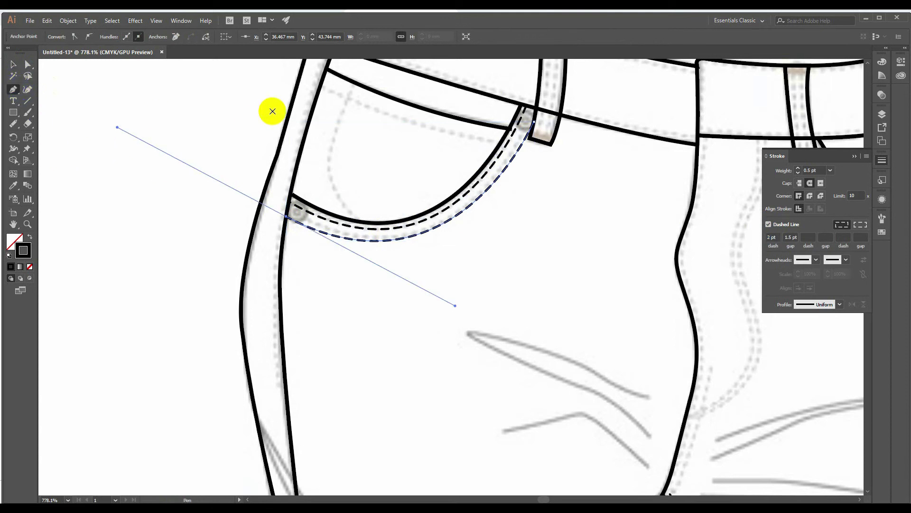
{"action": "left_click", "coordinate": [321, 86]}
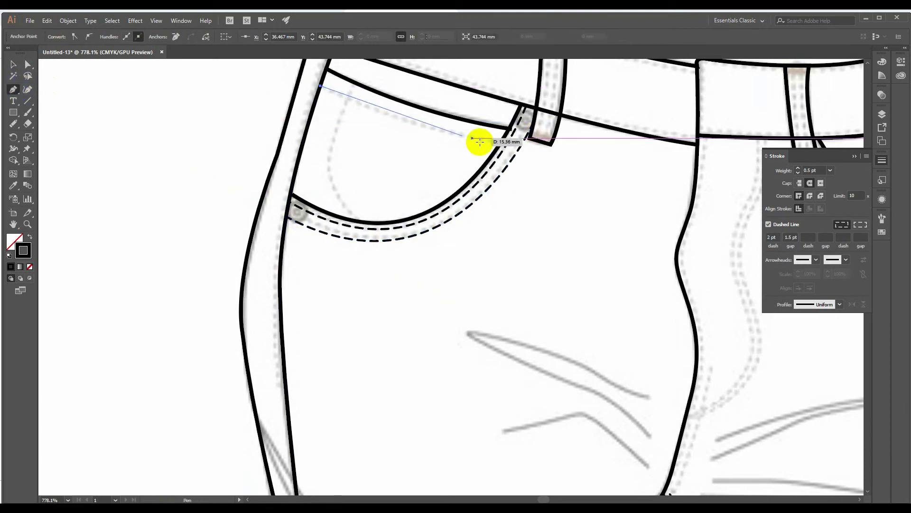
{"action": "left_click_drag", "start_coordinate": [499, 142], "coordinate": [574, 154]}
{"action": "left_click", "coordinate": [13, 65]}
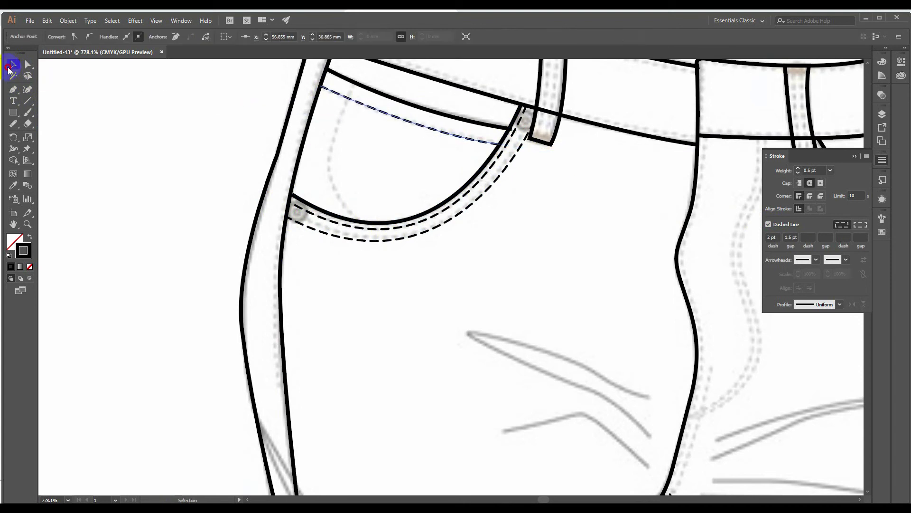
{"action": "left_click", "coordinate": [84, 90]}
Step: Trace the curved vertical stitch line inside the pocket, from the pocket's upper edge down to the opening curve
{"action": "left_click", "coordinate": [14, 89]}
{"action": "left_click", "coordinate": [353, 86]}
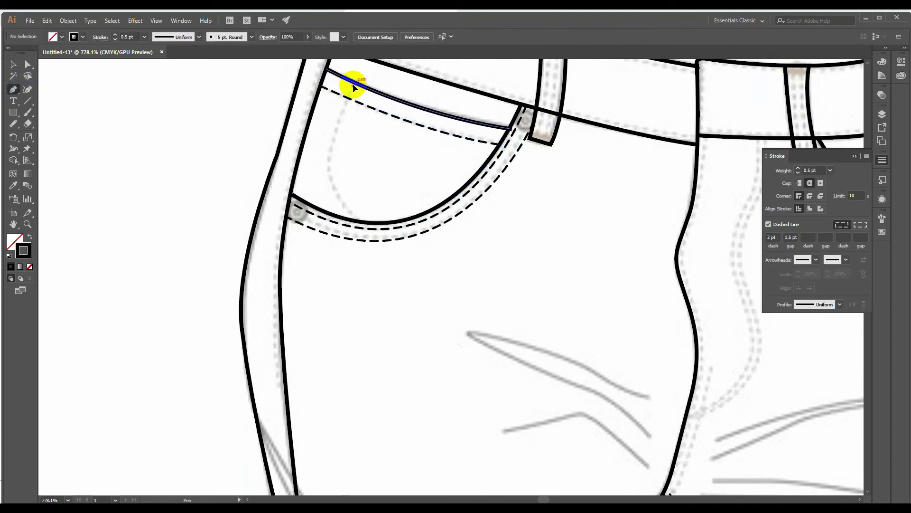
{"action": "left_click_drag", "start_coordinate": [332, 177], "coordinate": [343, 207]}
{"action": "left_click", "coordinate": [364, 225]}
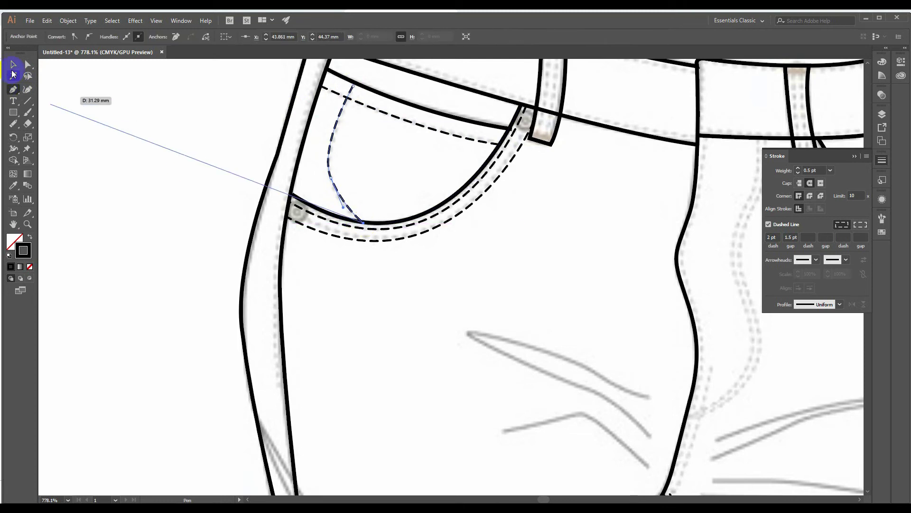
{"action": "left_click", "coordinate": [13, 64]}
{"action": "left_click", "coordinate": [167, 177]}
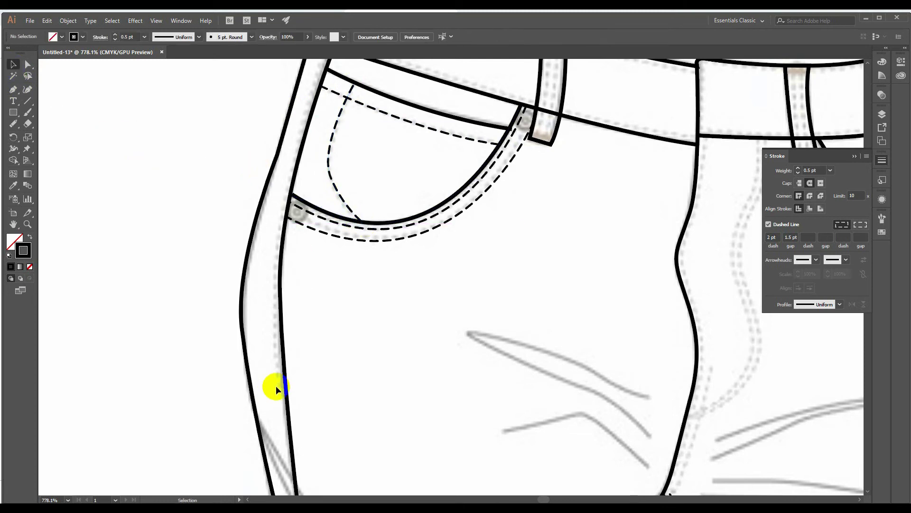
Step: Duplicate the left leg's side seam line in place and nudge the copy left to X 41.096 mm, over the dotted stitch guide
{"action": "scroll", "coordinate": [283, 371], "scroll_direction": "down", "scroll_amount": 2}
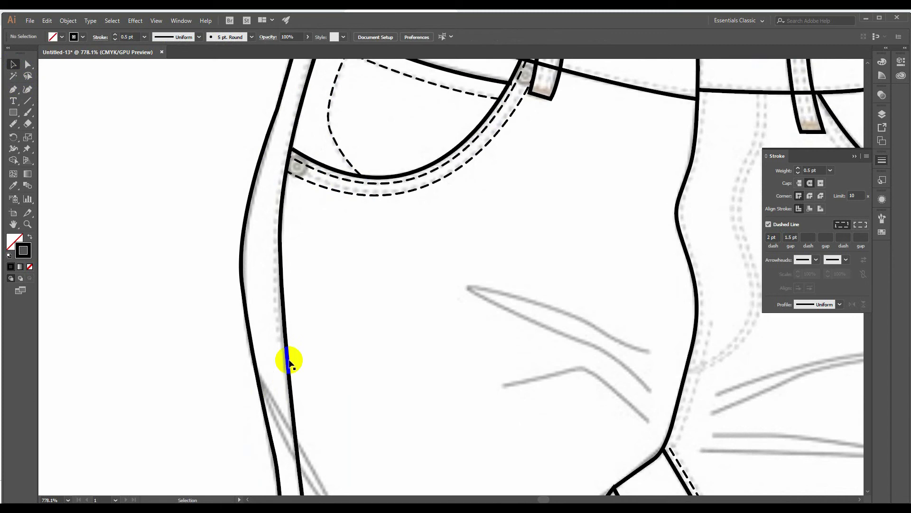
{"action": "scroll", "coordinate": [326, 319], "scroll_direction": "up", "scroll_amount": 2}
{"action": "scroll", "coordinate": [312, 347], "scroll_direction": "down", "scroll_amount": 5}
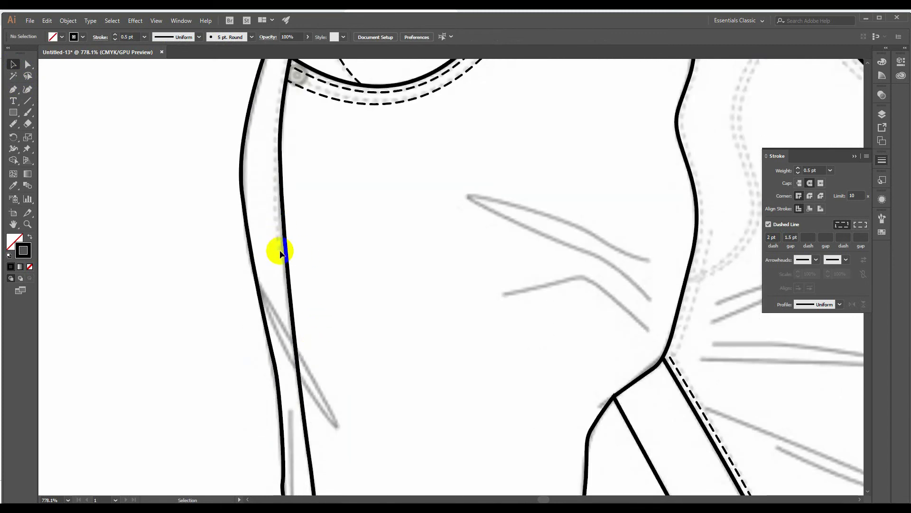
{"action": "scroll", "coordinate": [305, 366], "scroll_direction": "down", "scroll_amount": 7}
{"action": "scroll", "coordinate": [312, 371], "scroll_direction": "up", "scroll_amount": 11}
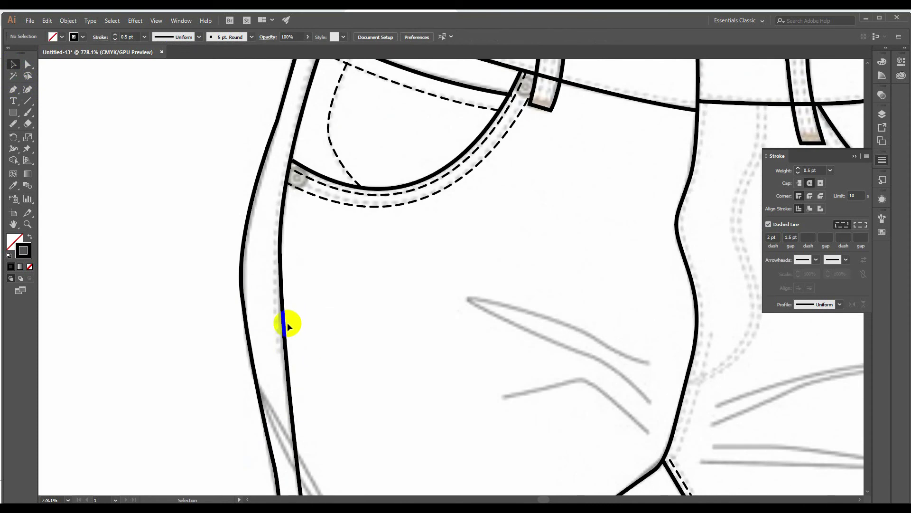
{"action": "left_click", "coordinate": [288, 324]}
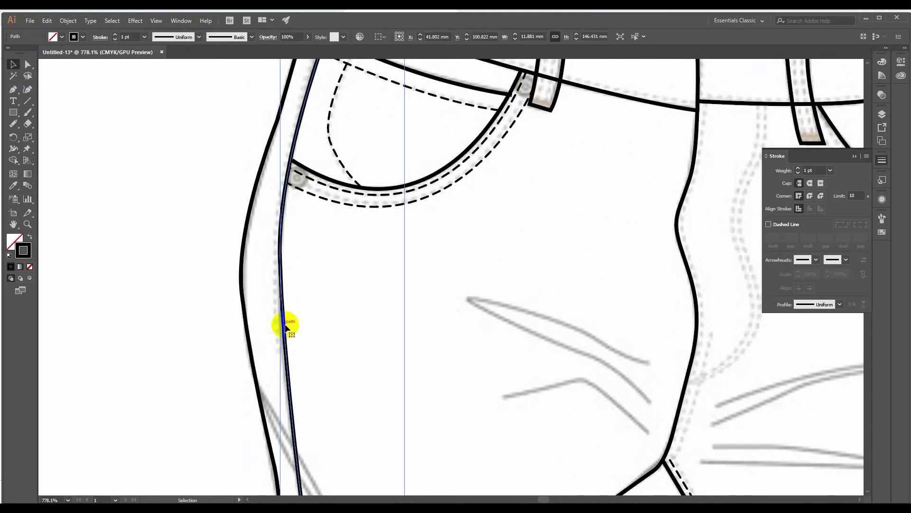
{"action": "key", "text": "a"}
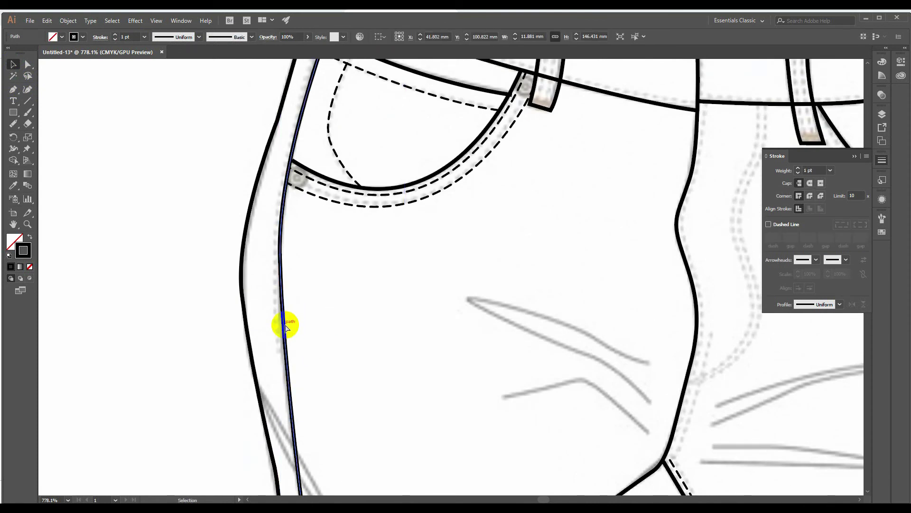
{"action": "key", "text": "v"}
{"action": "key", "text": "Left"}
{"action": "key", "text": "Left"}
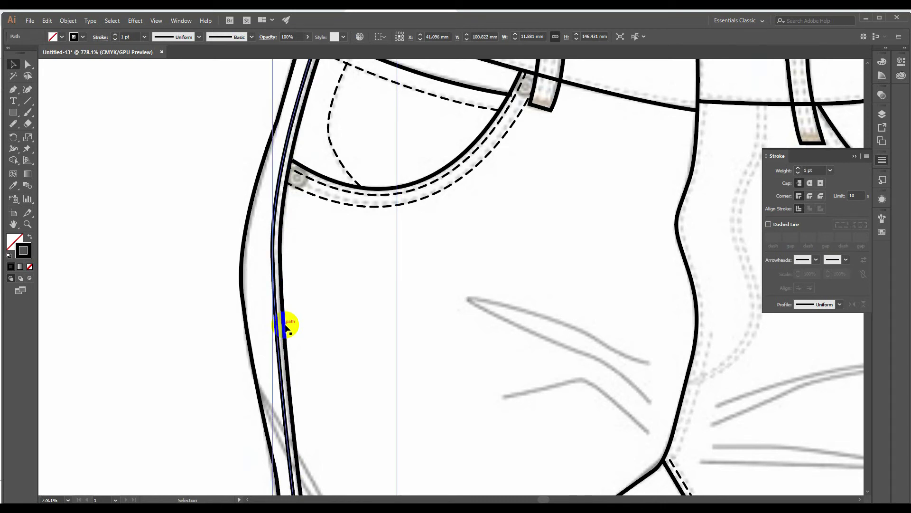
Step: Cut a gap in the shifted seam copy near the stitch guide's lower end with the Path Eraser and delete the long lower piece
{"action": "left_click", "coordinate": [14, 127]}
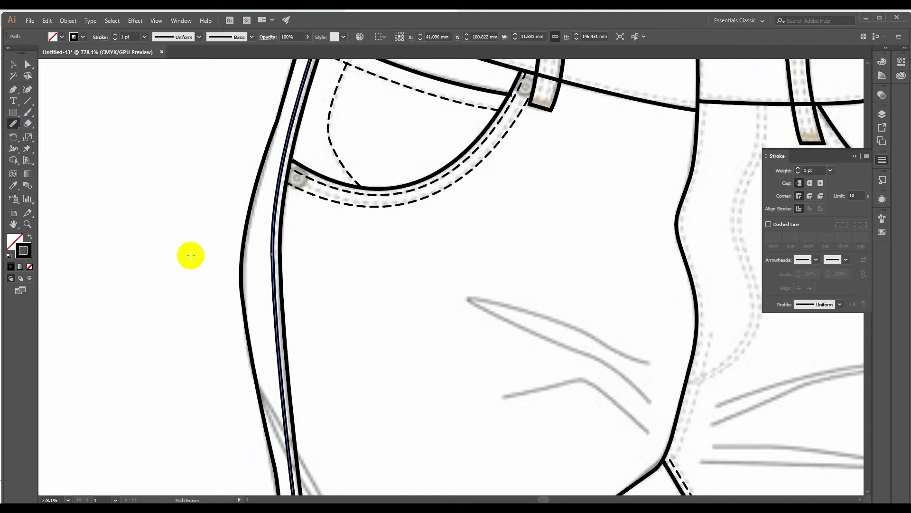
{"action": "left_click_drag", "start_coordinate": [271, 306], "coordinate": [277, 346]}
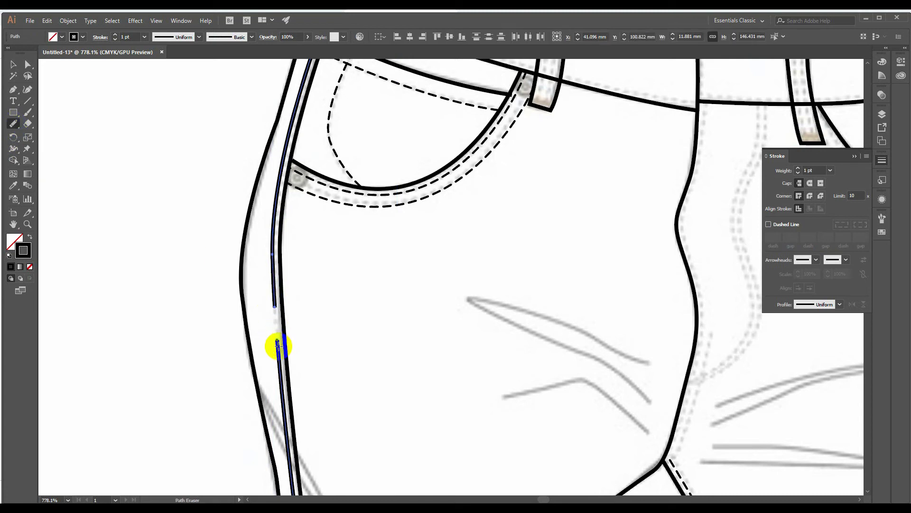
{"action": "left_click", "coordinate": [13, 64]}
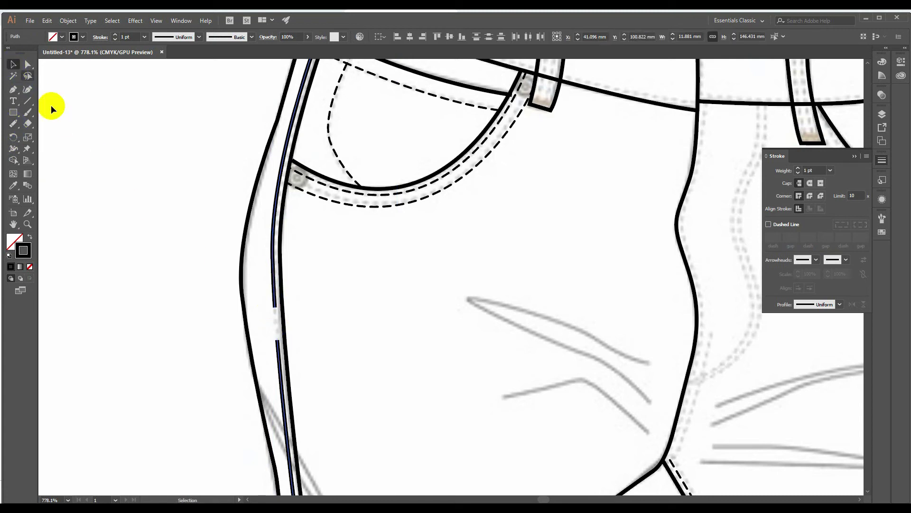
{"action": "left_click", "coordinate": [141, 211]}
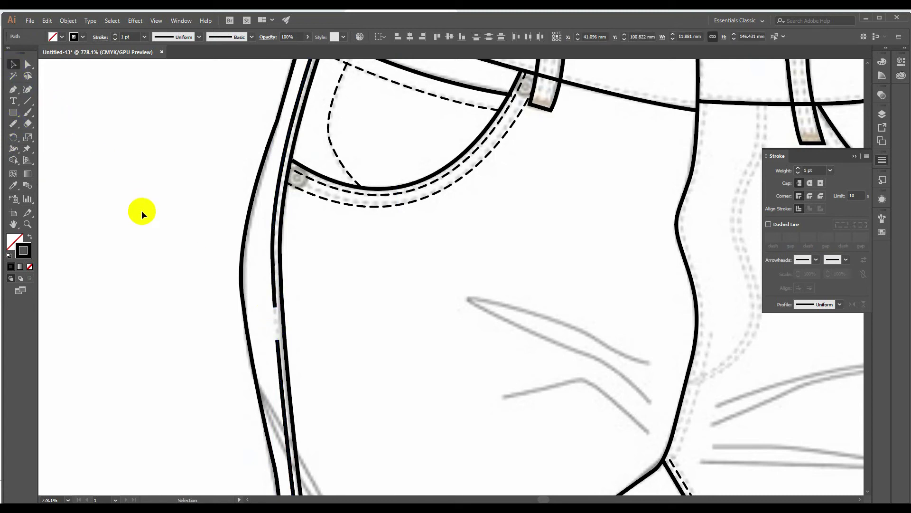
{"action": "left_click", "coordinate": [281, 354]}
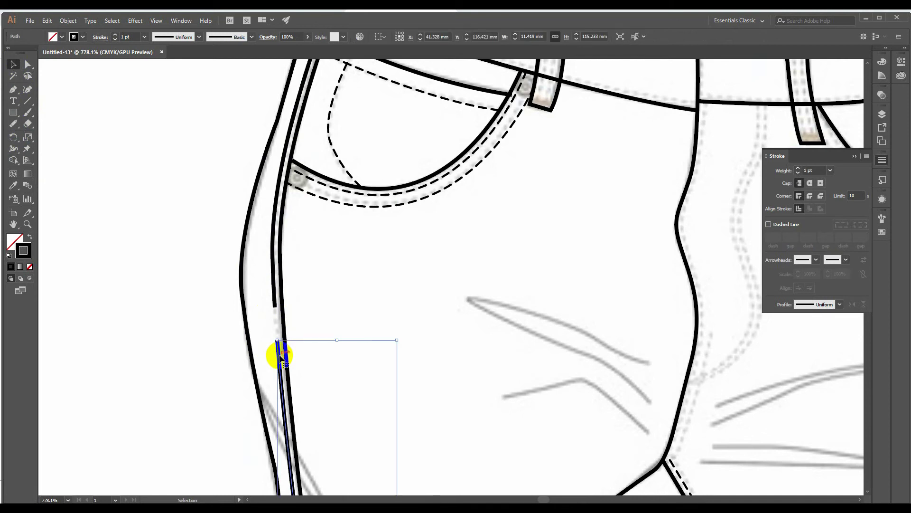
{"action": "key", "text": "Delete"}
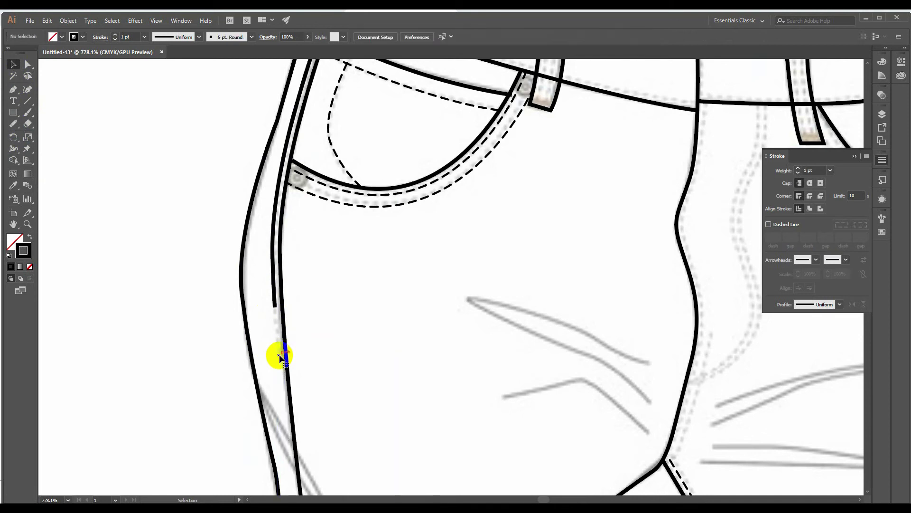
Step: Apply the front pocket's dashed stitch style to the shortened copy of the left side seam with the Eyedropper
{"action": "left_click", "coordinate": [275, 293]}
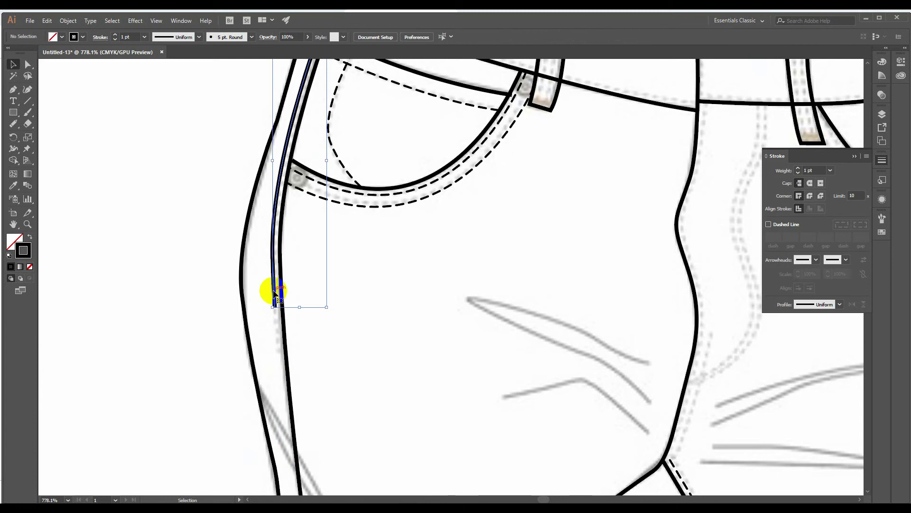
{"action": "left_click", "coordinate": [13, 185]}
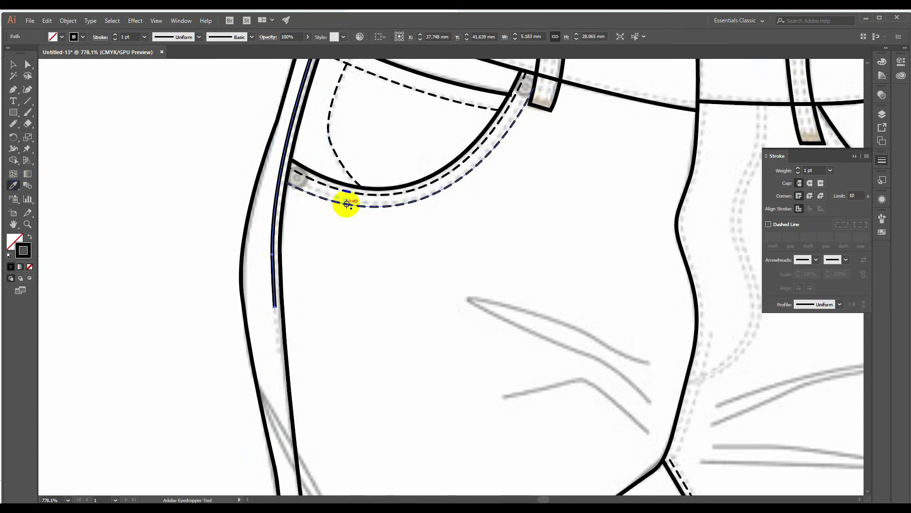
{"action": "left_click", "coordinate": [347, 203]}
{"action": "left_click", "coordinate": [13, 65]}
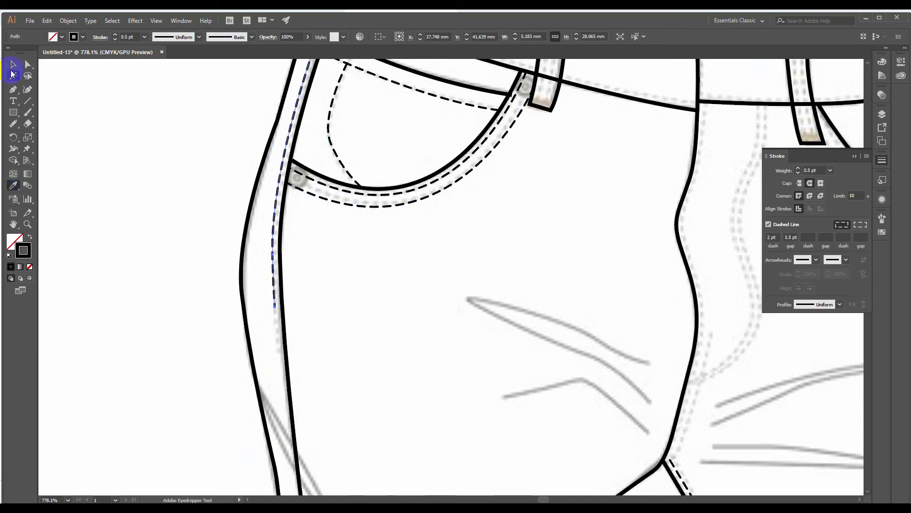
{"action": "left_click", "coordinate": [144, 144]}
Step: Duplicate the waistband's lower edge line slightly upward to Y 31.256 mm and match it to the pocket's dashed stitch style
{"action": "scroll", "coordinate": [252, 338], "scroll_direction": "up", "scroll_amount": 5}
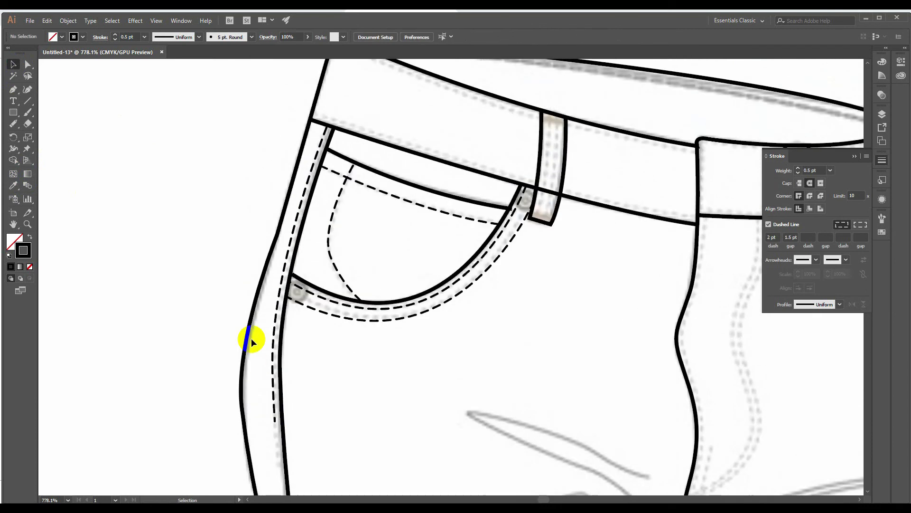
{"action": "scroll", "coordinate": [252, 338], "scroll_direction": "up", "scroll_amount": 3}
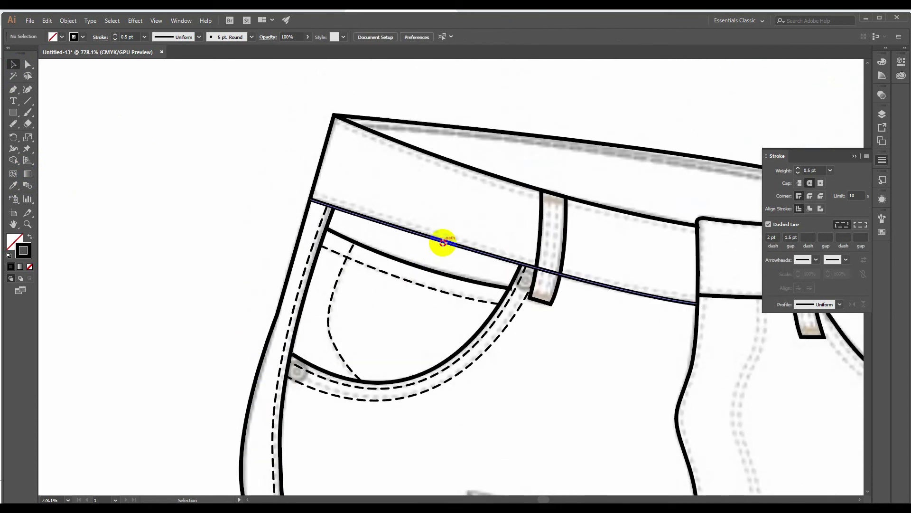
{"action": "left_click", "coordinate": [443, 243]}
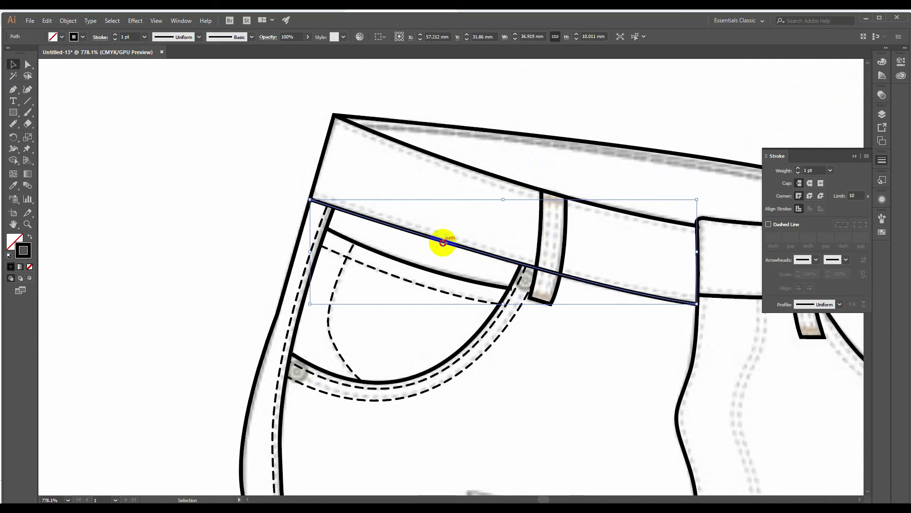
{"action": "left_click_drag", "start_coordinate": [443, 243], "coordinate": [445, 238]}
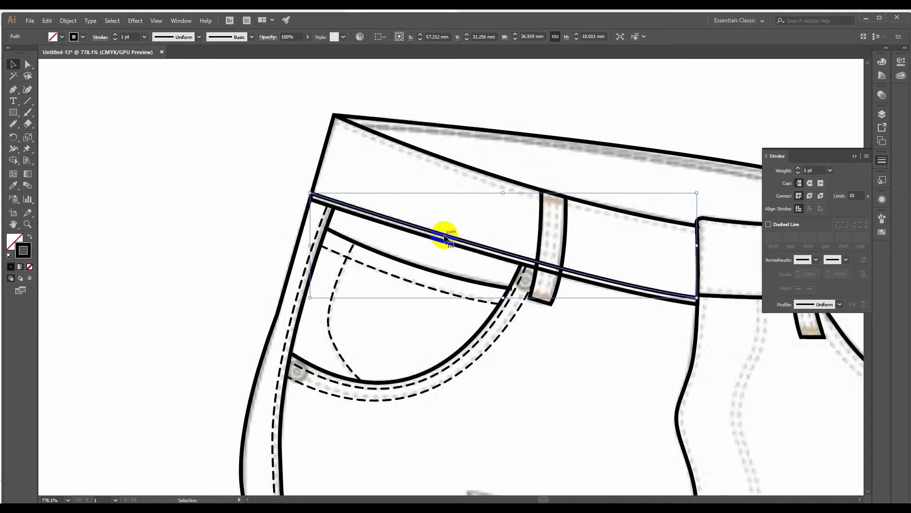
{"action": "left_click", "coordinate": [13, 185]}
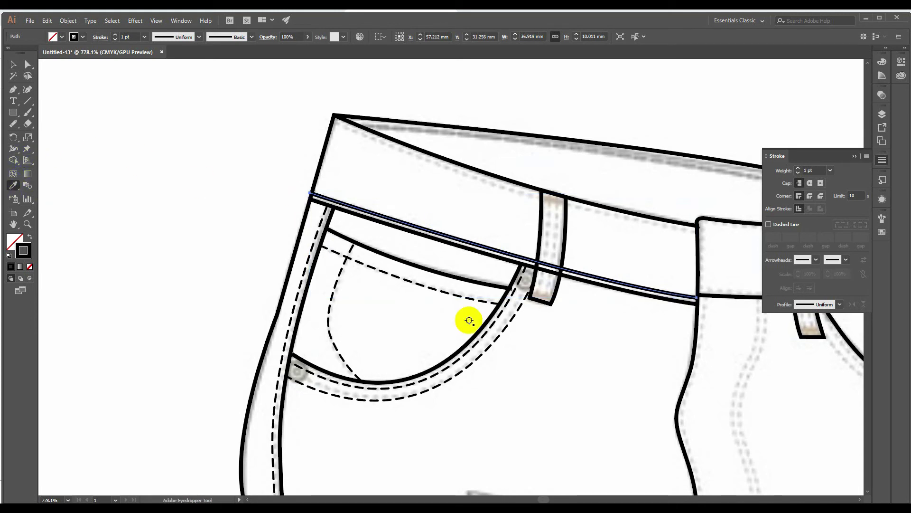
{"action": "left_click", "coordinate": [473, 349]}
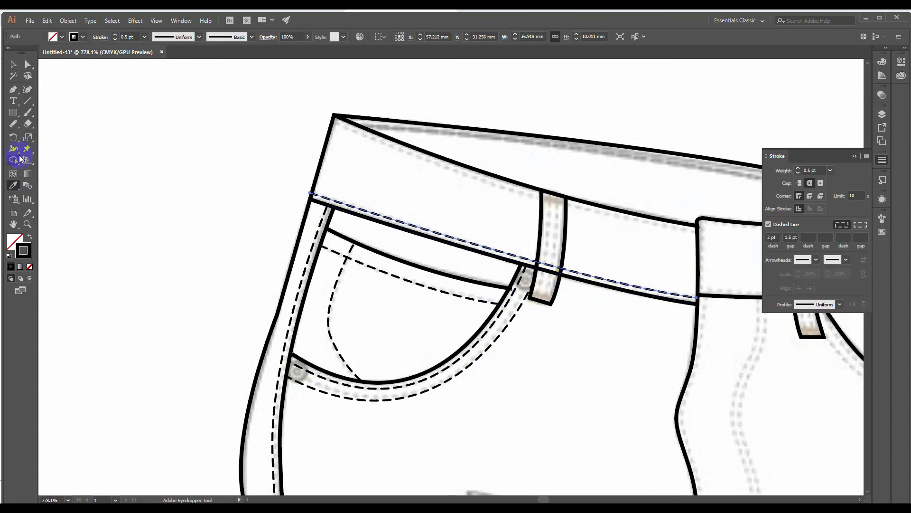
Step: Erase the part of the lower waistband stitch line that crosses the left belt loop with the Path Eraser
{"action": "left_click", "coordinate": [14, 125]}
{"action": "mouse_move", "coordinate": [567, 266]}
{"action": "left_mouse_down"}
{"action": "mouse_move", "coordinate": [541, 259]}
{"action": "mouse_move", "coordinate": [546, 267]}
{"action": "mouse_move", "coordinate": [560, 261]}
{"action": "mouse_move", "coordinate": [554, 285]}
{"action": "left_mouse_up"}
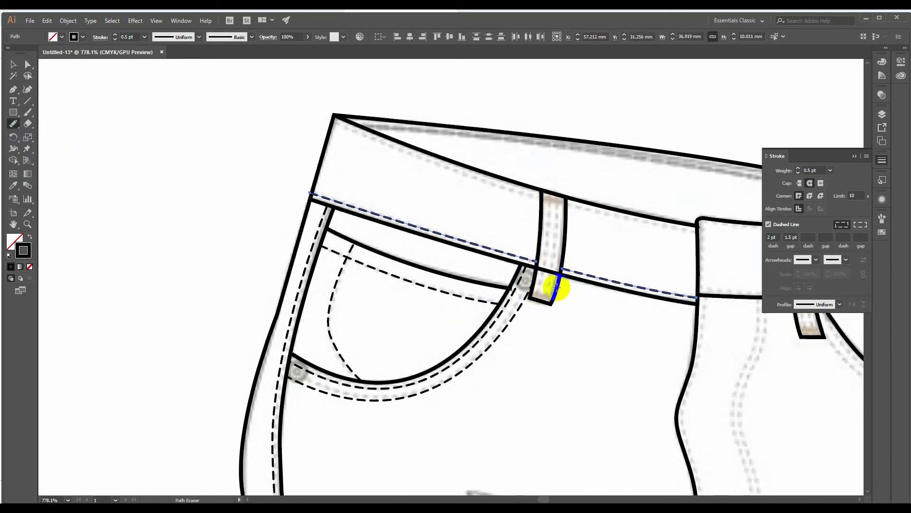
{"action": "left_click", "coordinate": [13, 64]}
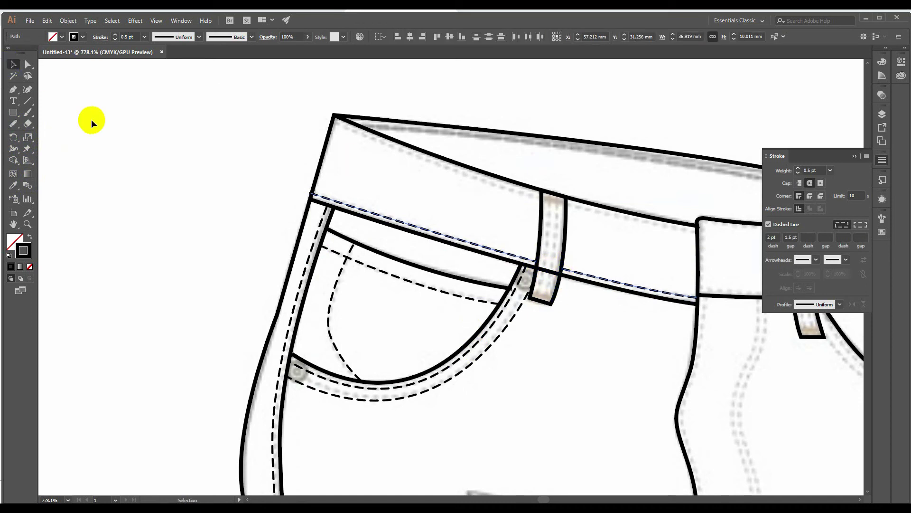
{"action": "left_click", "coordinate": [174, 121]}
Step: Duplicate the waistband's upper front edge down to X 67.758 mm, Y 24.617 mm and match it to the pocket's dashed stitch style
{"action": "left_click", "coordinate": [442, 160]}
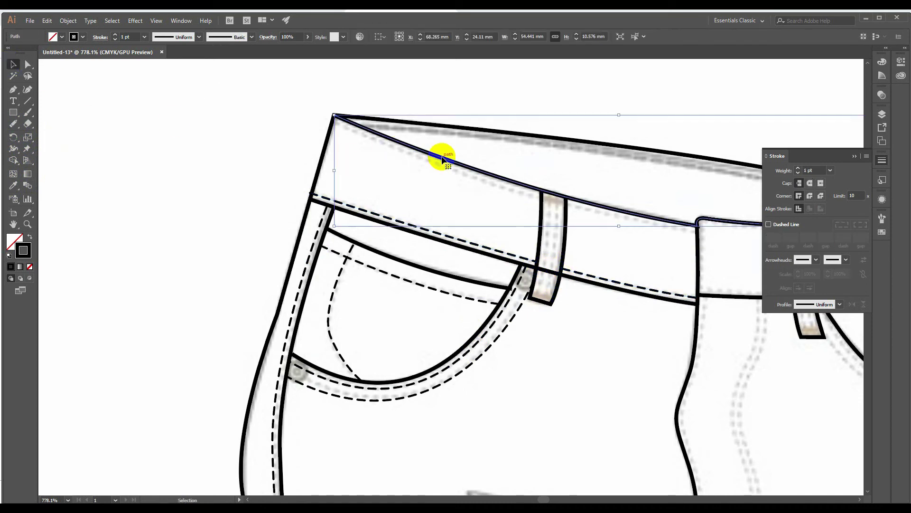
{"action": "left_click_drag", "start_coordinate": [441, 157], "coordinate": [438, 166]}
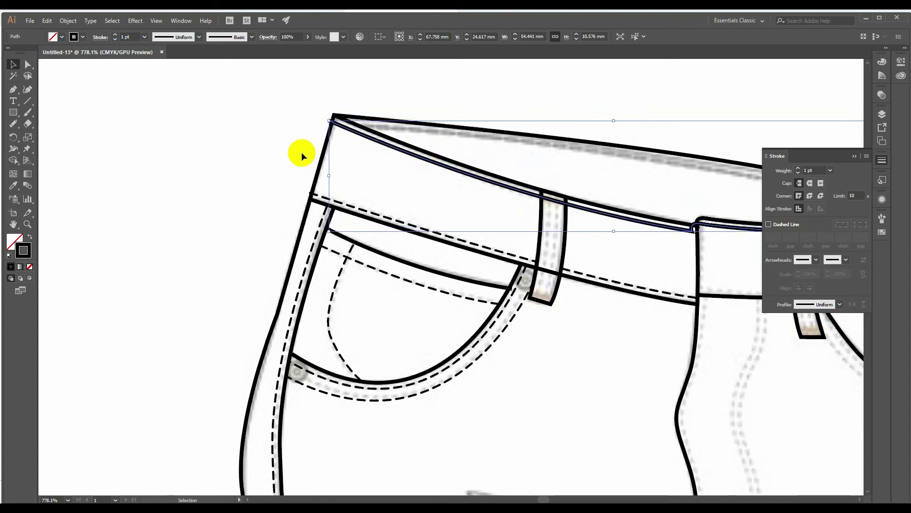
{"action": "left_click", "coordinate": [12, 185]}
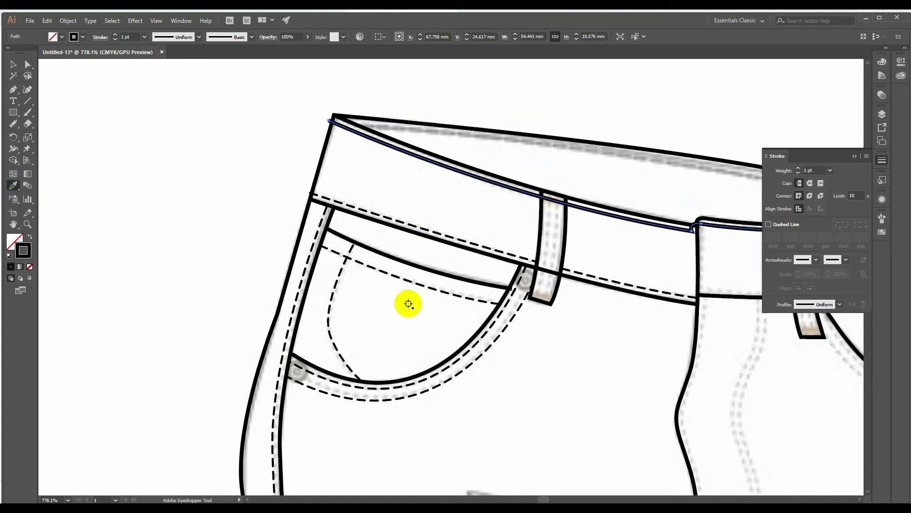
{"action": "left_click", "coordinate": [431, 377]}
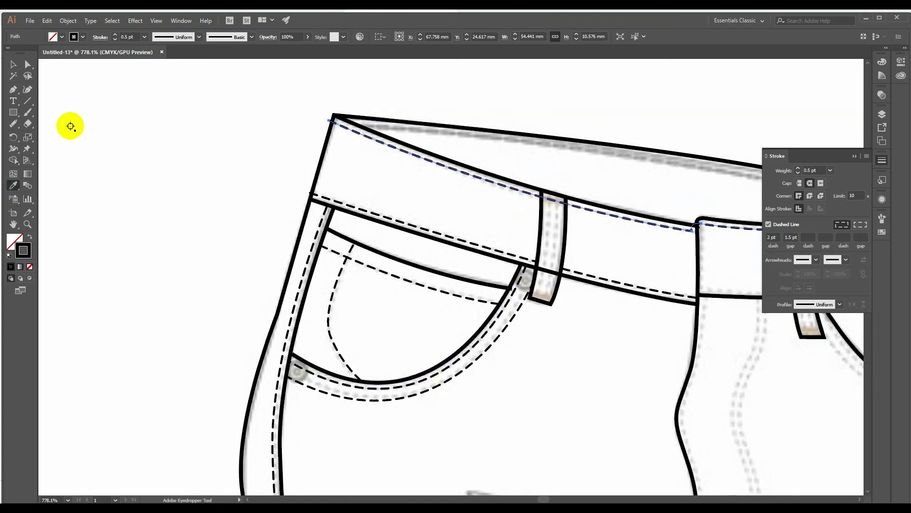
Step: Erase the bend of the upper waistband stitch line at the front overlap's corner with the Path Eraser
{"action": "left_click", "coordinate": [13, 124]}
{"action": "mouse_move", "coordinate": [631, 209]}
{"action": "left_mouse_down"}
{"action": "mouse_move", "coordinate": [694, 229]}
{"action": "mouse_move", "coordinate": [710, 220]}
{"action": "left_mouse_up"}
{"action": "left_click", "coordinate": [13, 65]}
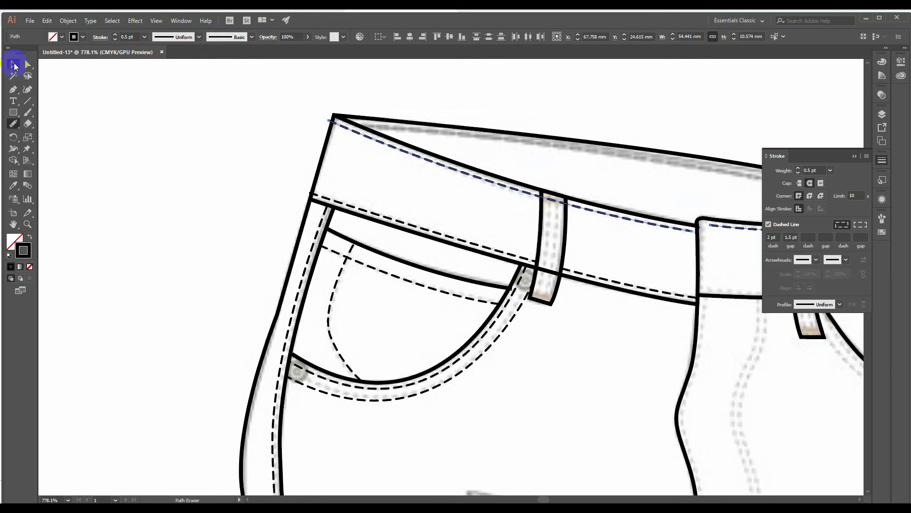
{"action": "left_click", "coordinate": [218, 153]}
Step: Move the end anchors of the right-hand upper stitch line to the waistband's right corner and the front overlap's vertical edge
{"action": "key", "text": "space"}
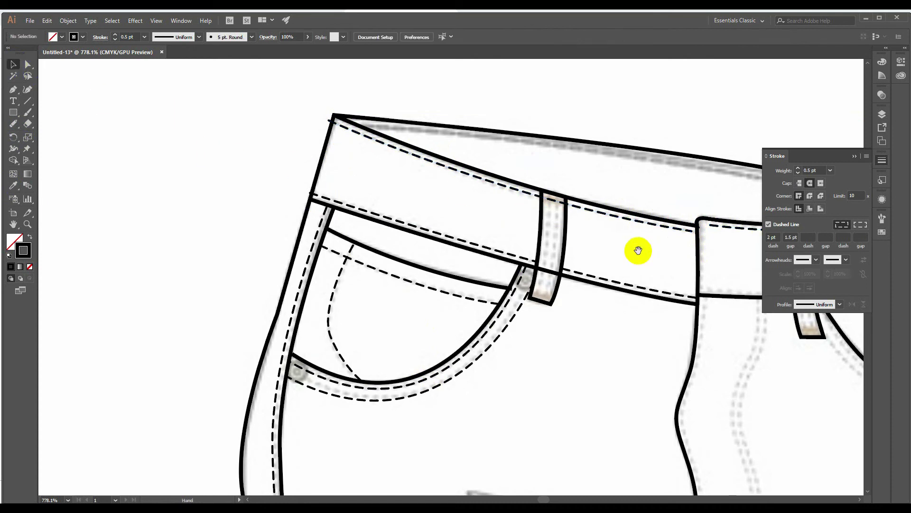
{"action": "left_click_drag", "start_coordinate": [639, 248], "coordinate": [386, 229]}
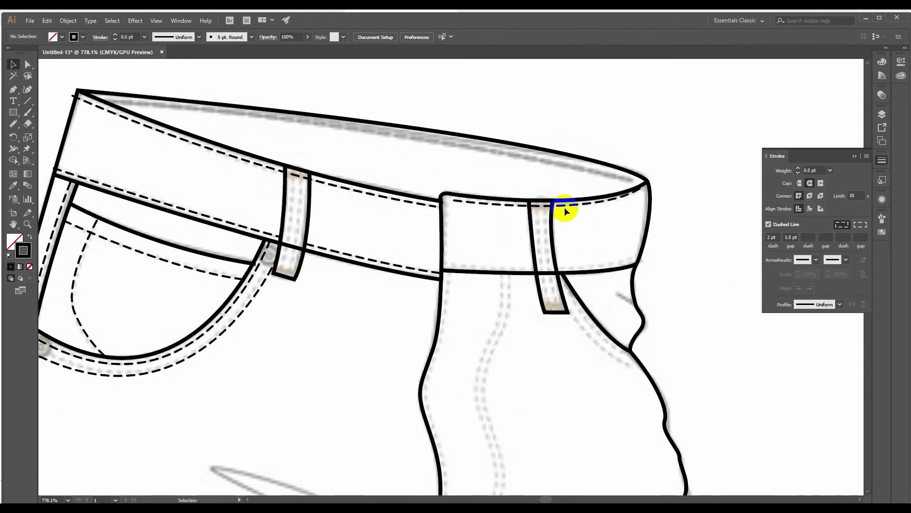
{"action": "key", "text": "a"}
{"action": "left_click", "coordinate": [577, 205]}
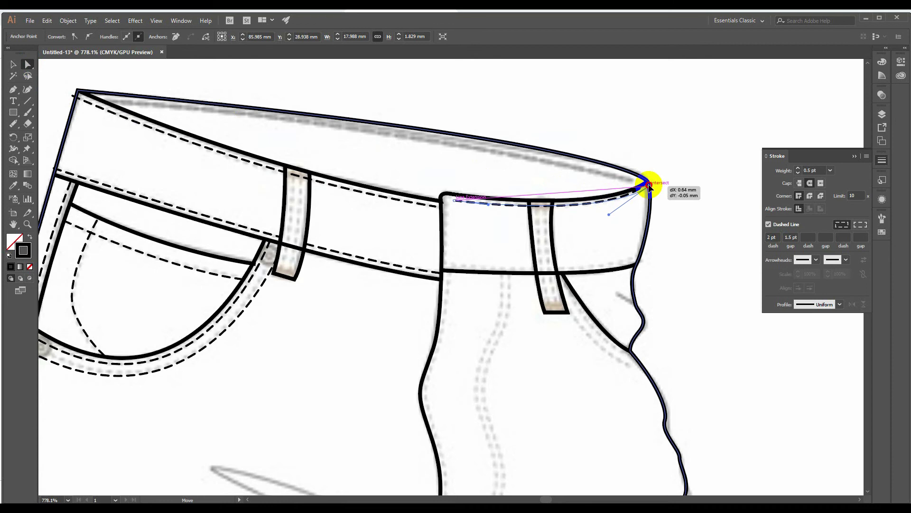
{"action": "left_click", "coordinate": [649, 187], "text": "shift"}
{"action": "left_click", "coordinate": [649, 186]}
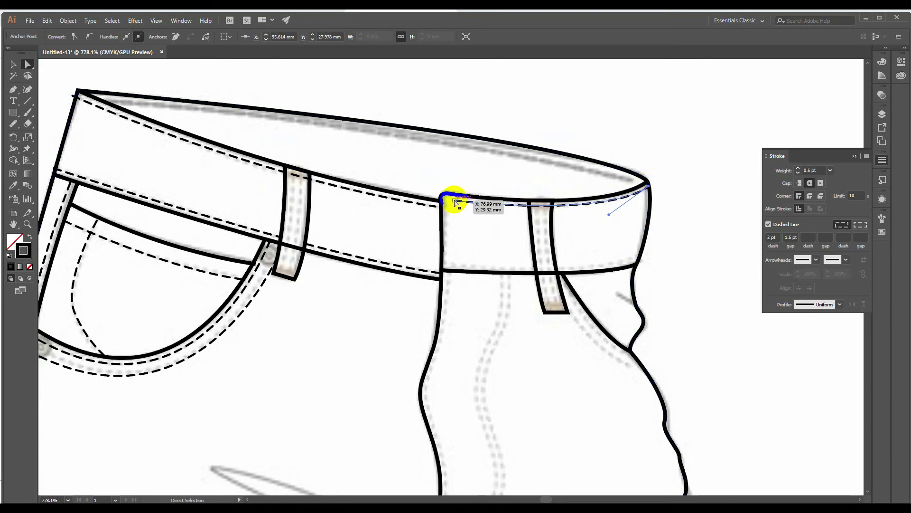
{"action": "left_click_drag", "start_coordinate": [449, 200], "coordinate": [443, 204]}
{"action": "left_click", "coordinate": [698, 233]}
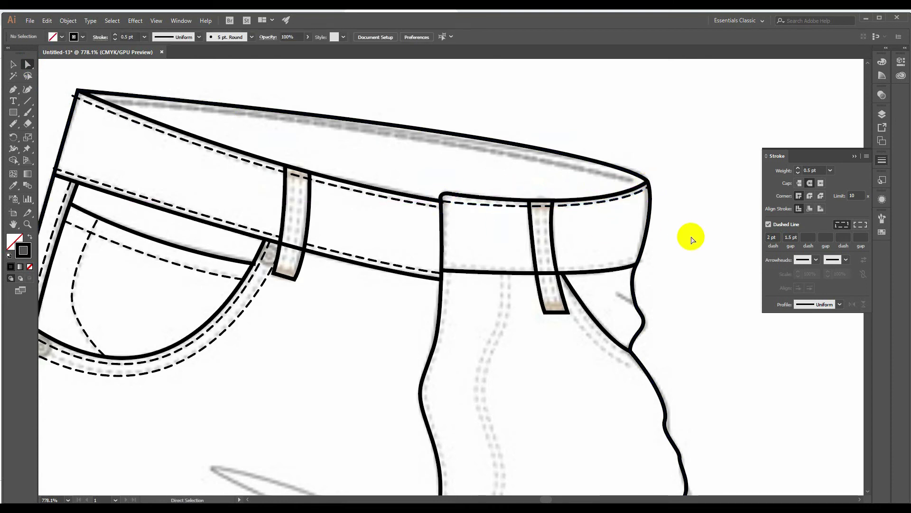
Step: Duplicate the left belt loop's left edge, nudge the copy right to X 60.999 mm and give it the dashed stitch style
{"action": "left_click", "coordinate": [283, 224]}
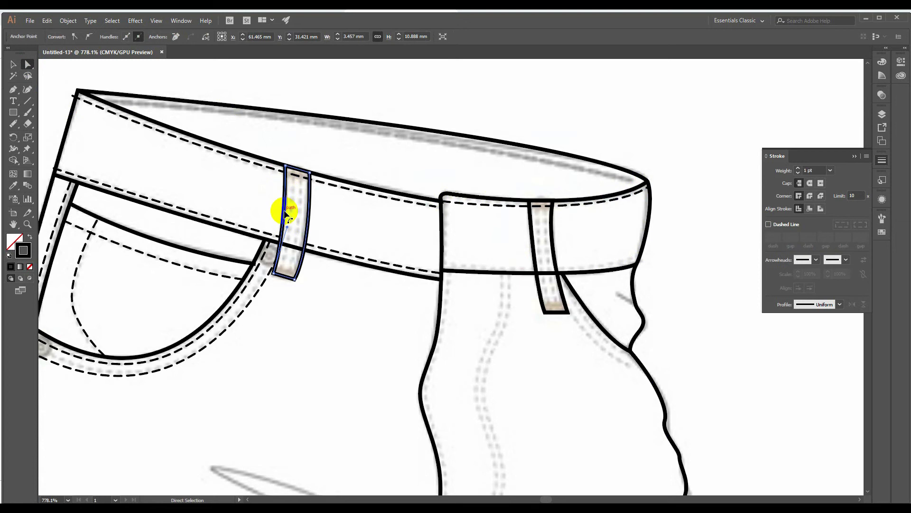
{"action": "left_click", "coordinate": [285, 214]}
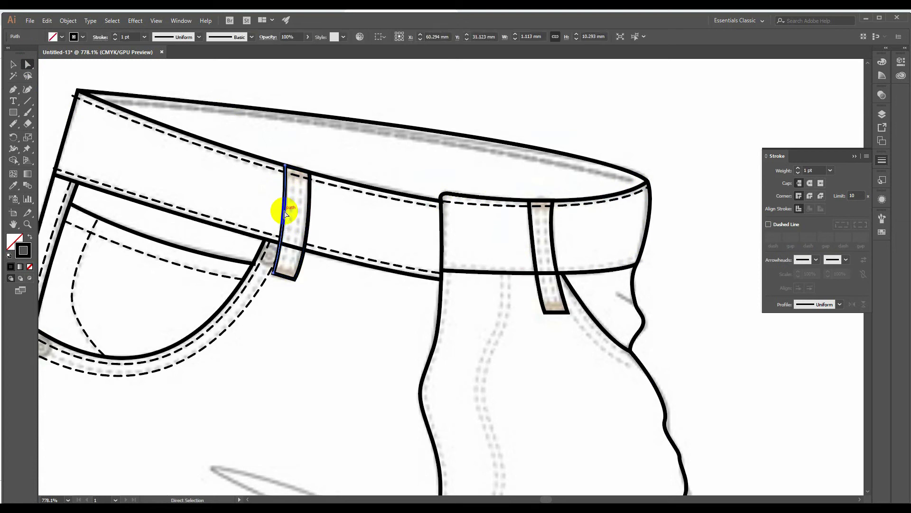
{"action": "key", "text": "Right"}
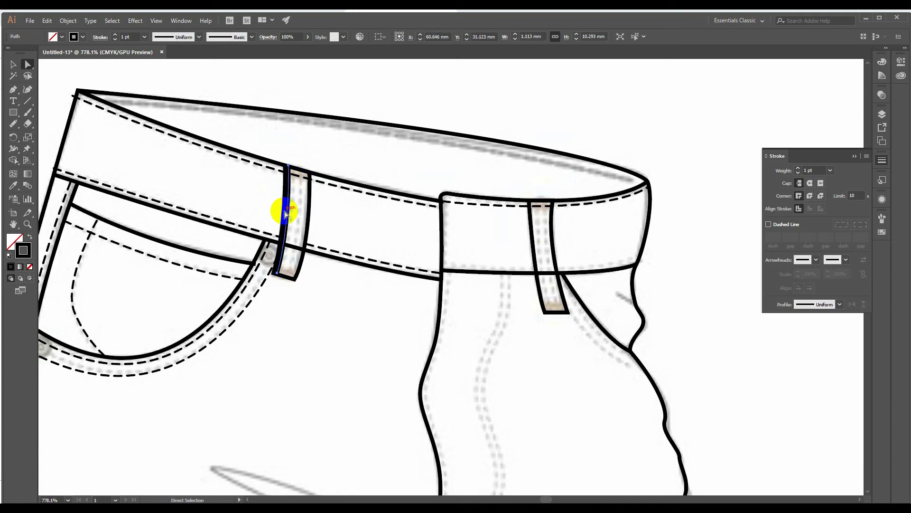
{"action": "key", "text": "Right"}
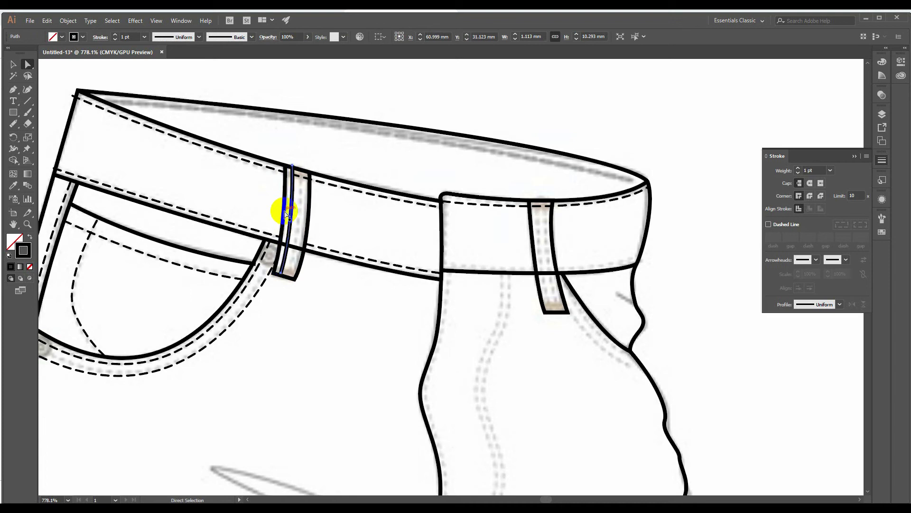
{"action": "left_click", "coordinate": [12, 185]}
{"action": "left_click", "coordinate": [205, 272]}
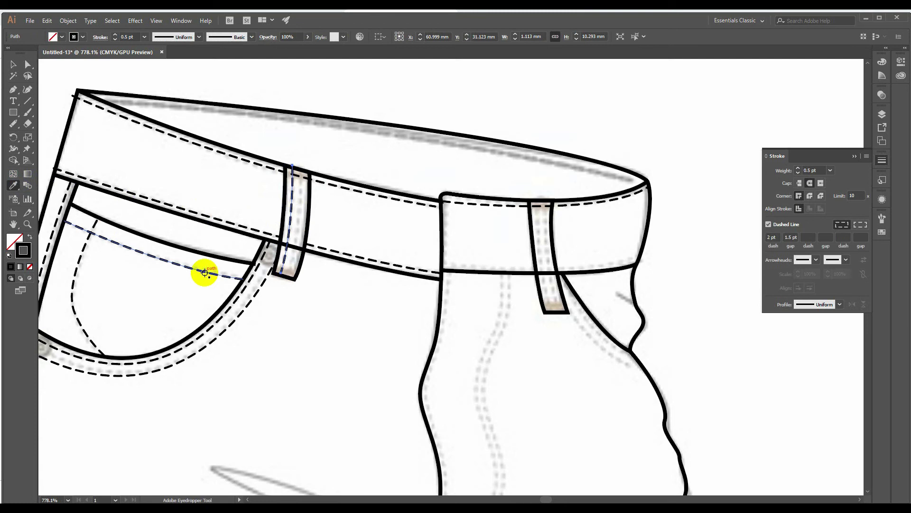
Step: Duplicate the belt loop's dashed stitch line over to the inside of the loop's right edge
{"action": "key", "text": "v"}
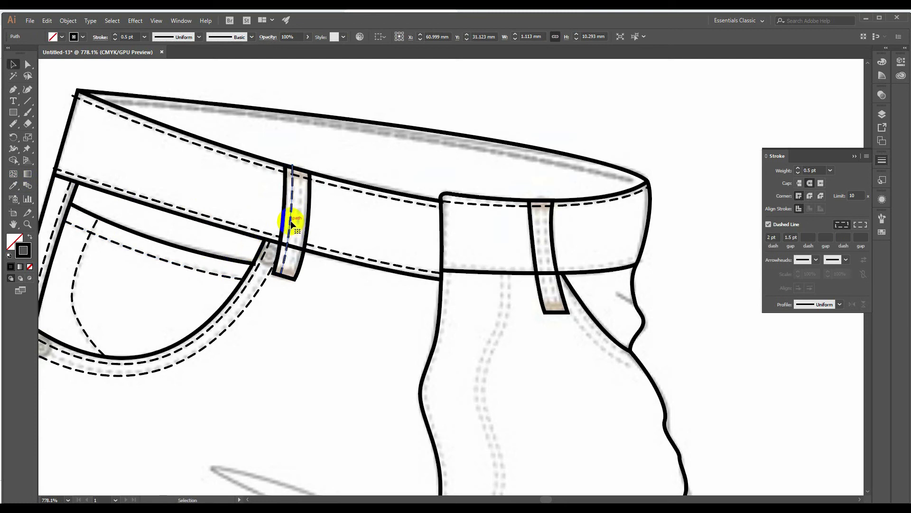
{"action": "left_click_drag", "start_coordinate": [292, 221], "coordinate": [302, 226]}
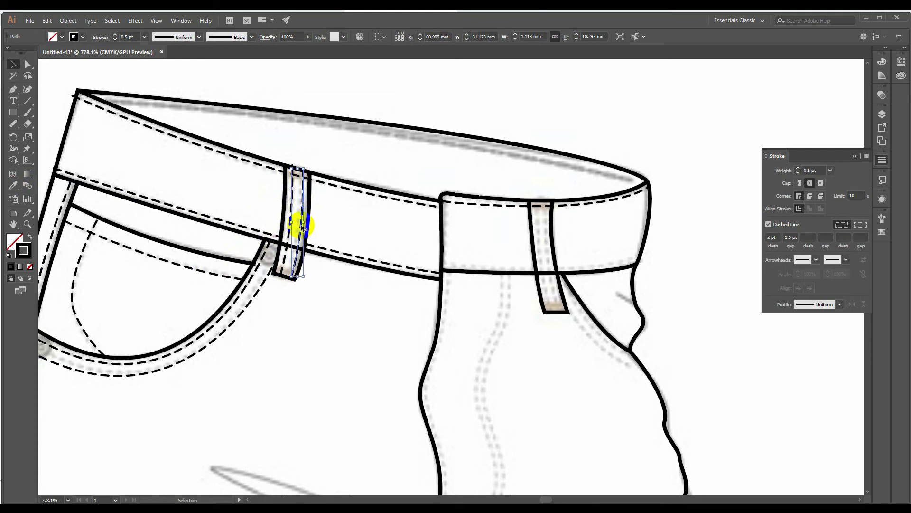
{"action": "left_click", "coordinate": [450, 85]}
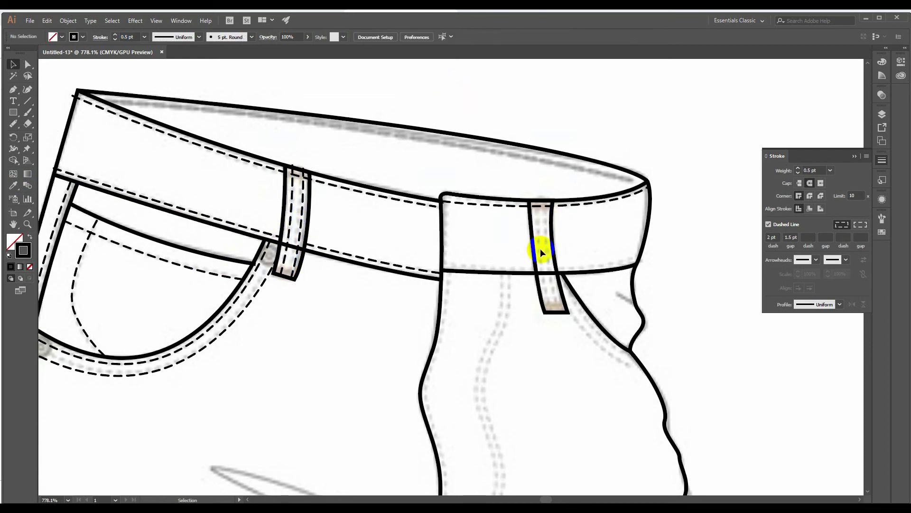
Step: Duplicate the right belt loop's left edge in front and nudge the copy right to X 85.253 mm
{"action": "key", "text": "a"}
{"action": "left_click", "coordinate": [534, 258]}
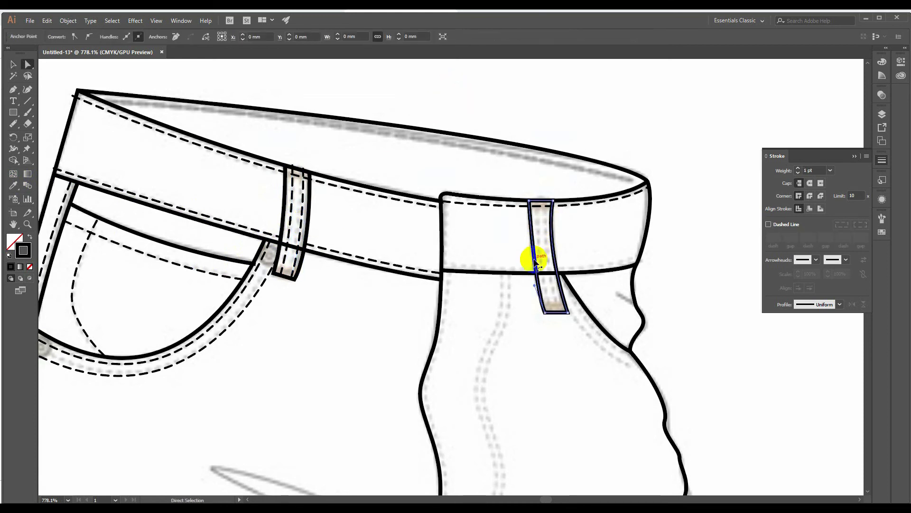
{"action": "left_click", "coordinate": [47, 21]}
{"action": "left_click", "coordinate": [60, 67]}
{"action": "left_click", "coordinate": [47, 20]}
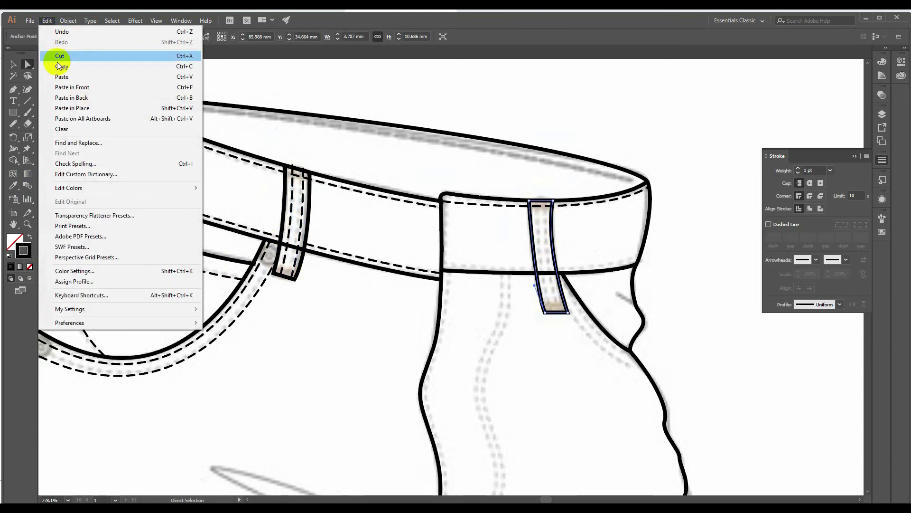
{"action": "left_click", "coordinate": [79, 91]}
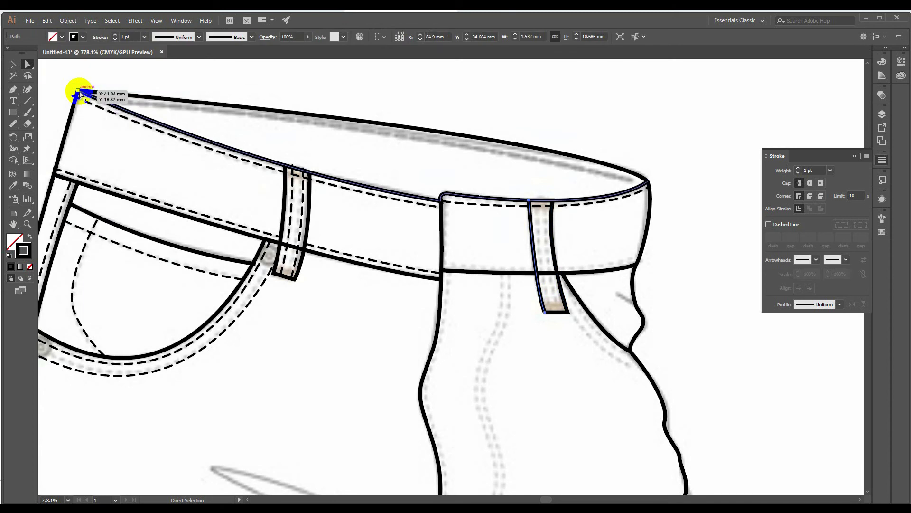
{"action": "key", "text": "Right"}
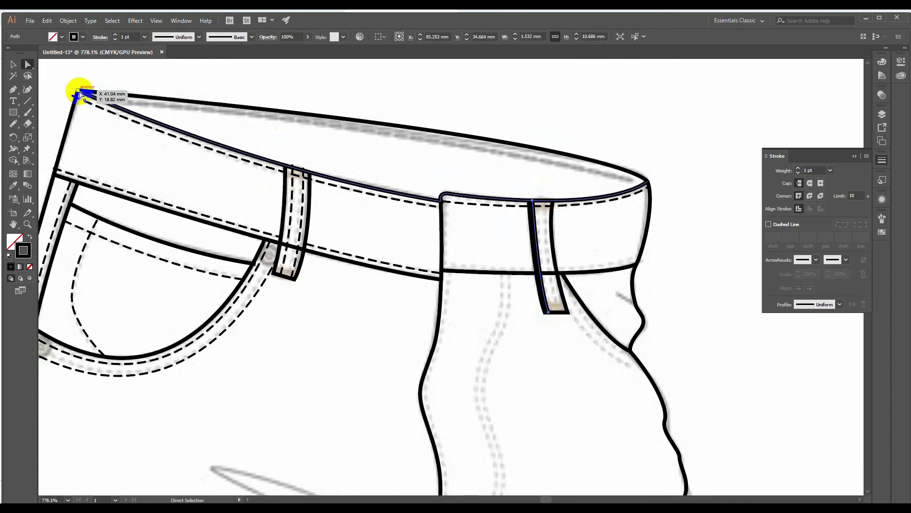
Step: Match the copied edge in the right belt loop to the left belt loop's dashed stitch style with the Eyedropper
{"action": "key", "text": "i"}
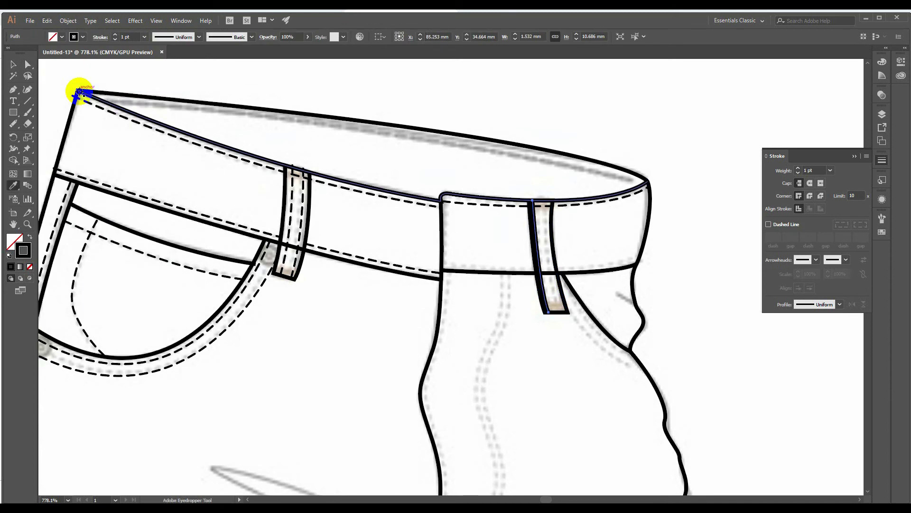
{"action": "left_click", "coordinate": [136, 158]}
{"action": "left_click", "coordinate": [294, 236]}
{"action": "left_click", "coordinate": [300, 231]}
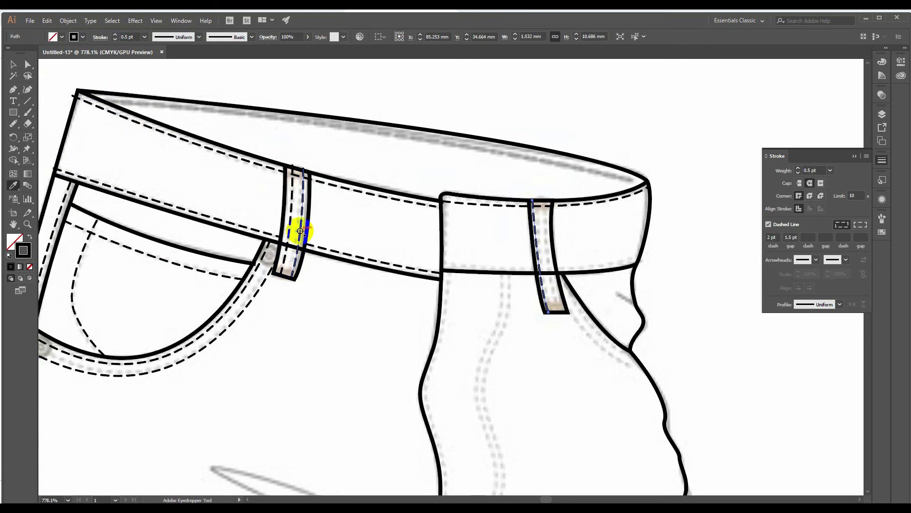
Step: Duplicate the right belt loop's dashed stitch line over to the inside of its right edge at X 86.52 mm
{"action": "key", "text": "v"}
{"action": "left_click", "coordinate": [541, 269]}
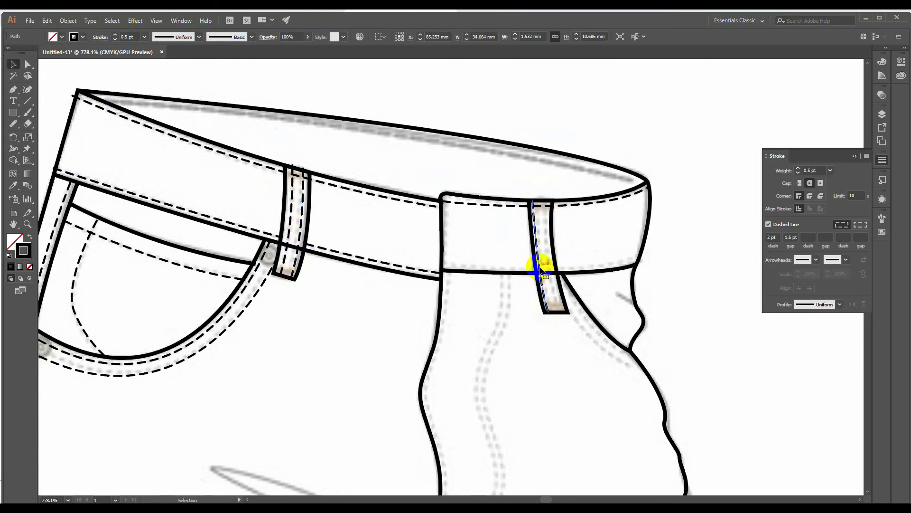
{"action": "left_click_drag", "start_coordinate": [540, 268], "coordinate": [552, 269]}
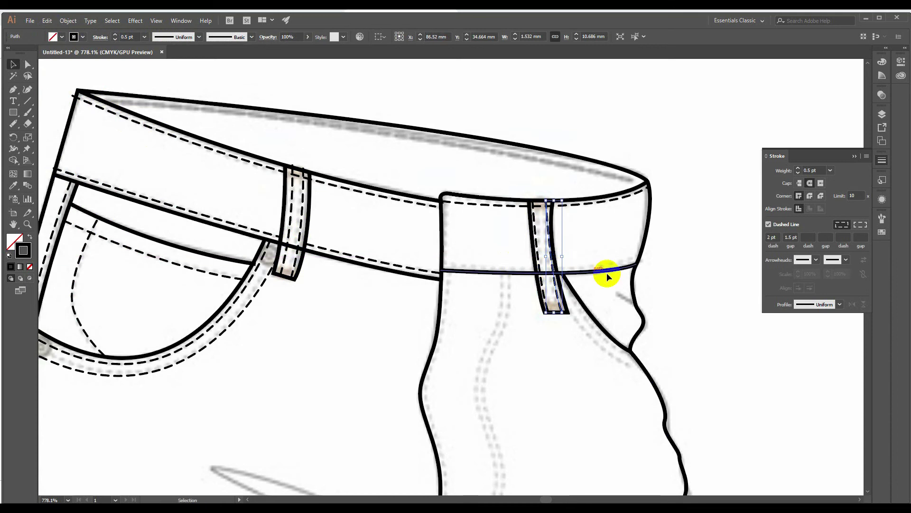
{"action": "left_click", "coordinate": [688, 282]}
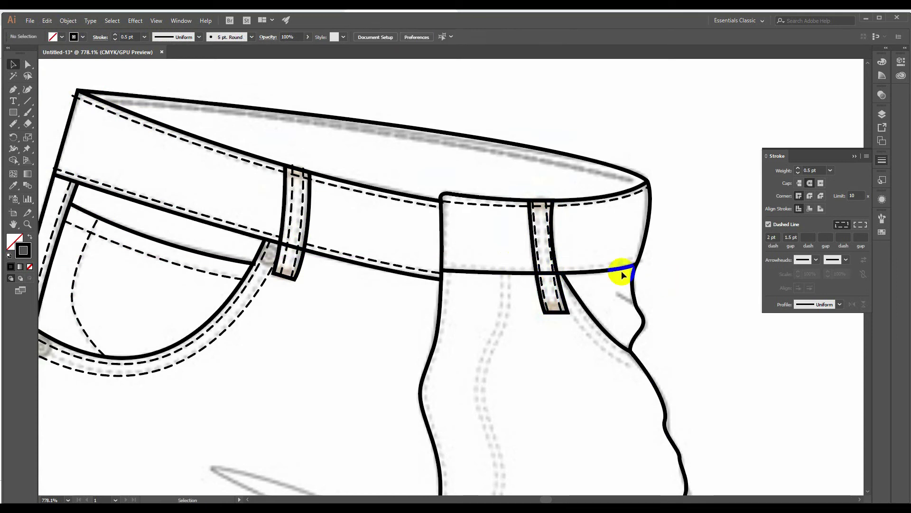
{"action": "left_click", "coordinate": [27, 64]}
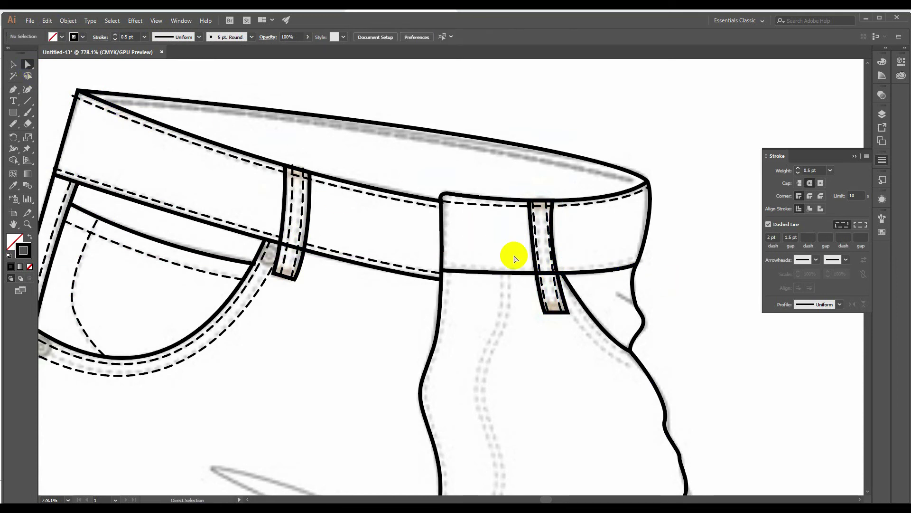
{"action": "left_click", "coordinate": [559, 293]}
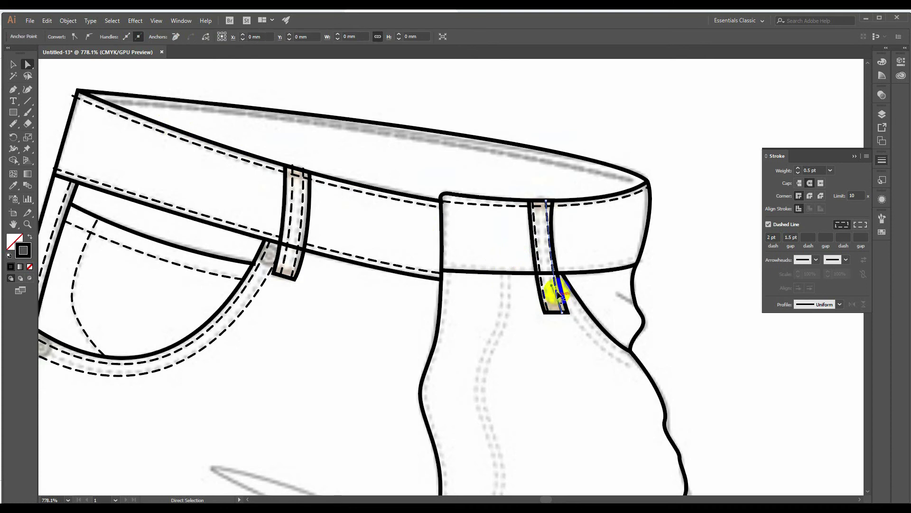
{"action": "left_click", "coordinate": [553, 289]}
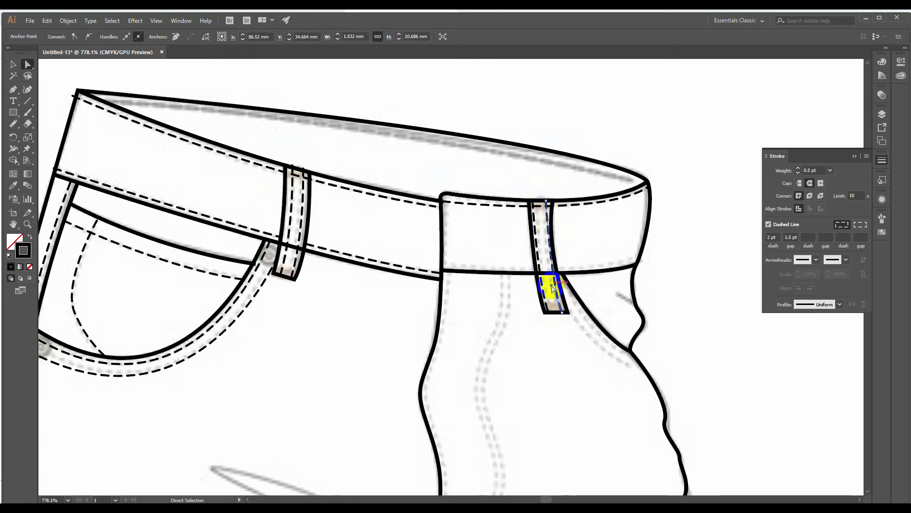
{"action": "left_click_drag", "start_coordinate": [549, 282], "coordinate": [542, 258]}
{"action": "left_click", "coordinate": [707, 293]}
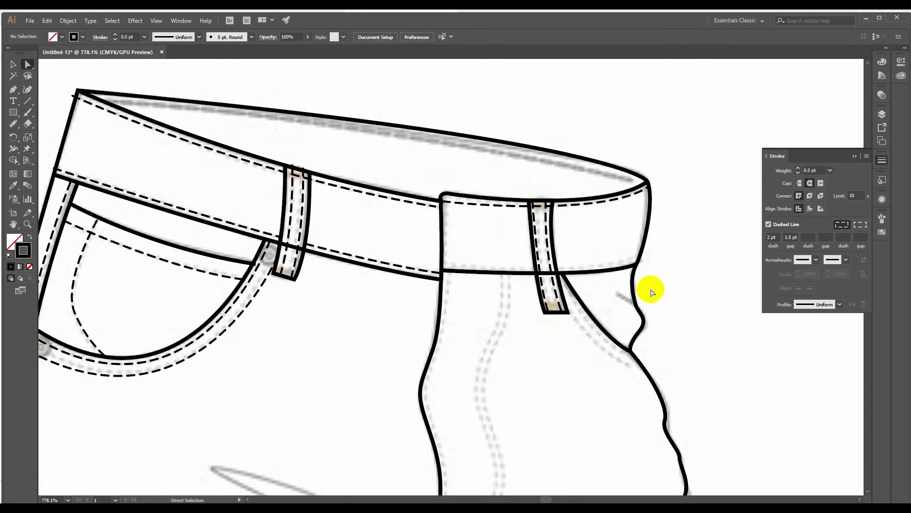
{"action": "left_click", "coordinate": [522, 274]}
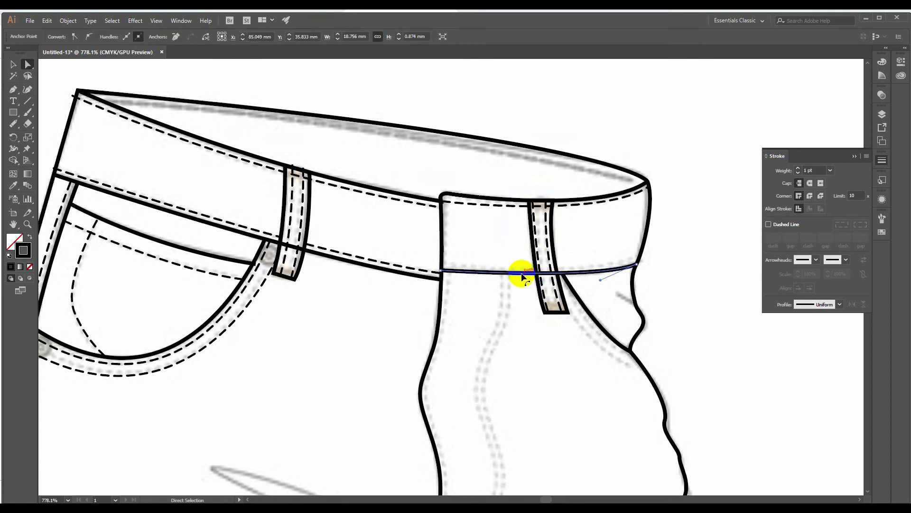
{"action": "left_click", "coordinate": [661, 288]}
Step: Add a dashed stitch copy of the right waistband's lower seam at Y 35.395 mm and erase its part crossing the belt loop
{"action": "key", "text": "v"}
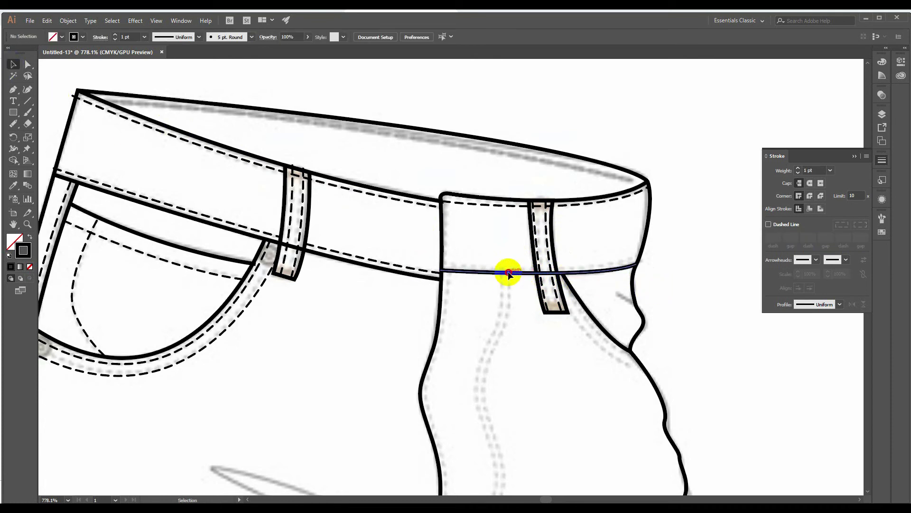
{"action": "left_click_drag", "start_coordinate": [508, 273], "coordinate": [509, 269]}
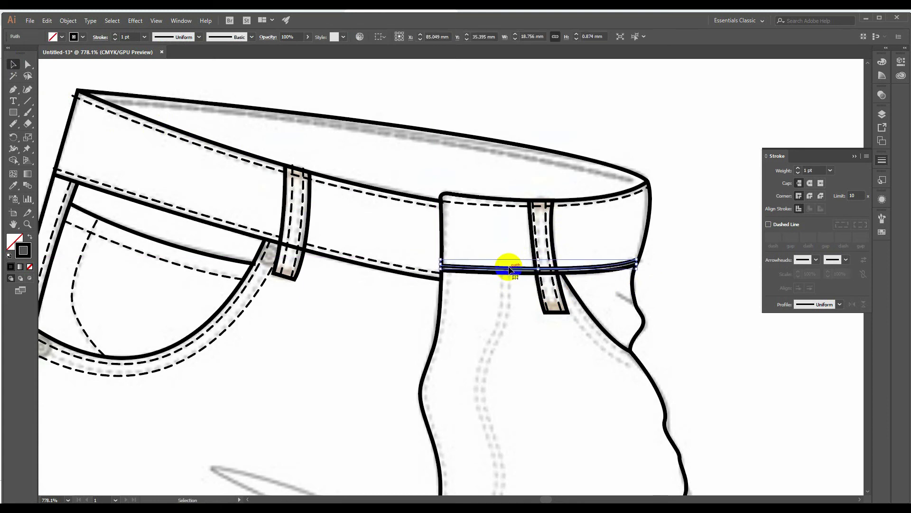
{"action": "key", "text": "i"}
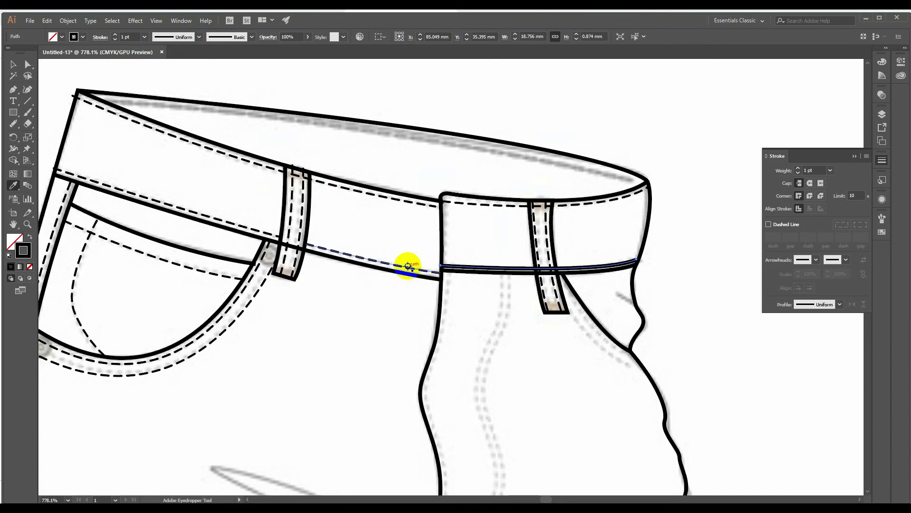
{"action": "left_click", "coordinate": [409, 266]}
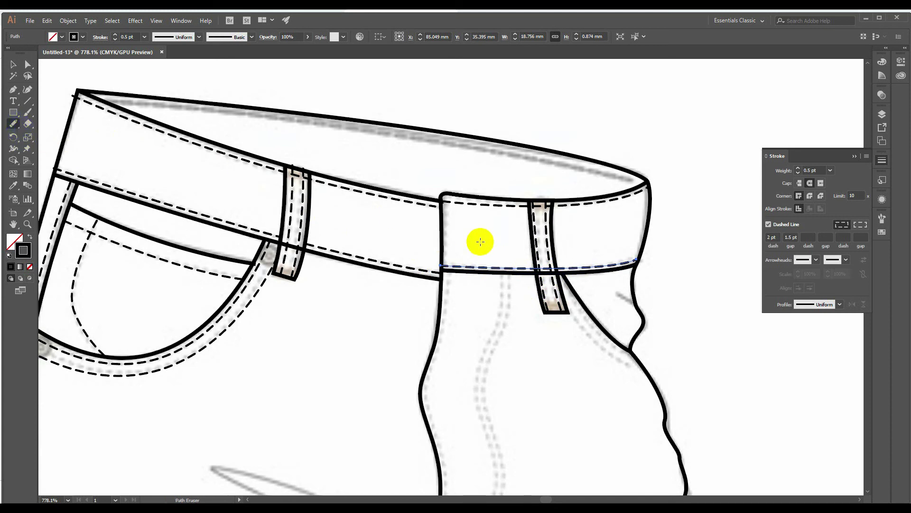
{"action": "left_click_drag", "start_coordinate": [535, 269], "coordinate": [558, 270]}
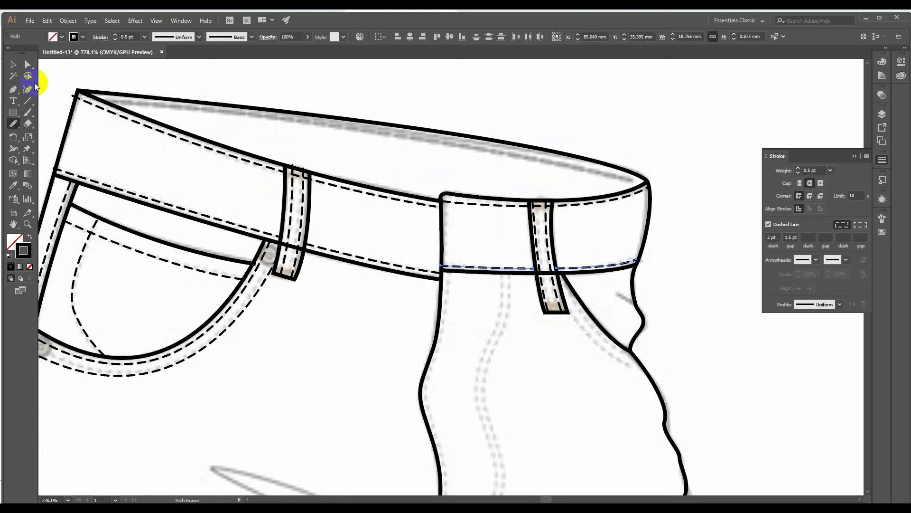
Step: Duplicate the trousers outline slightly below the waistband's back top edge, at X 72.182 mm and Y 99.346 mm
{"action": "left_click", "coordinate": [11, 65]}
{"action": "left_click", "coordinate": [357, 119]}
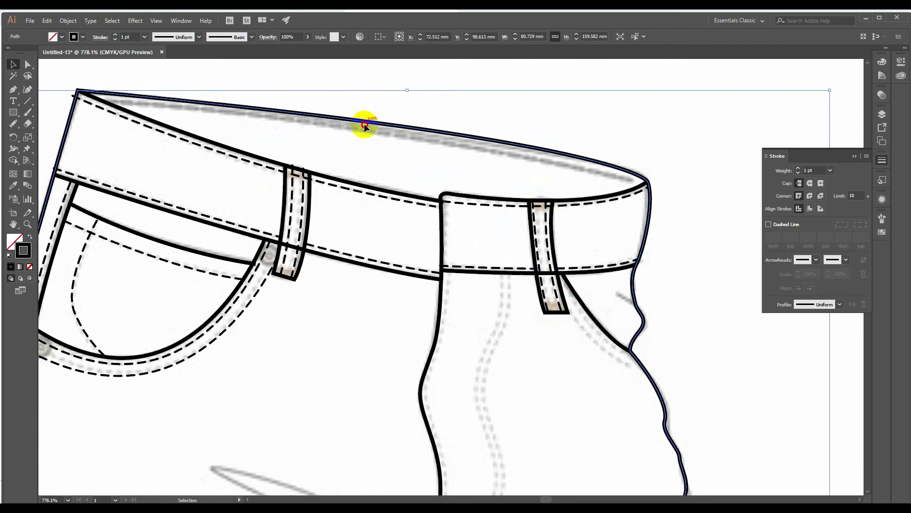
{"action": "left_click_drag", "start_coordinate": [364, 124], "coordinate": [364, 133]}
{"action": "scroll", "coordinate": [532, 302], "scroll_direction": "down", "scroll_amount": 8}
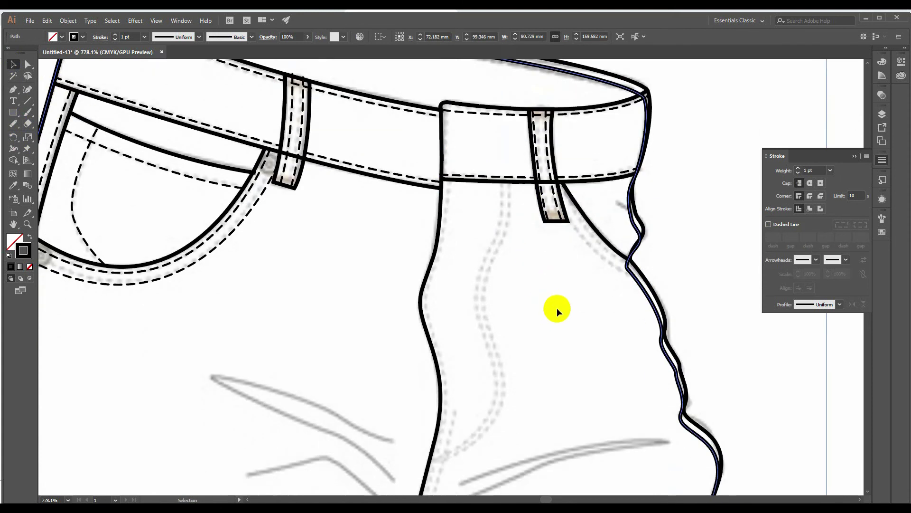
{"action": "scroll", "coordinate": [557, 308], "scroll_direction": "up", "scroll_amount": 8}
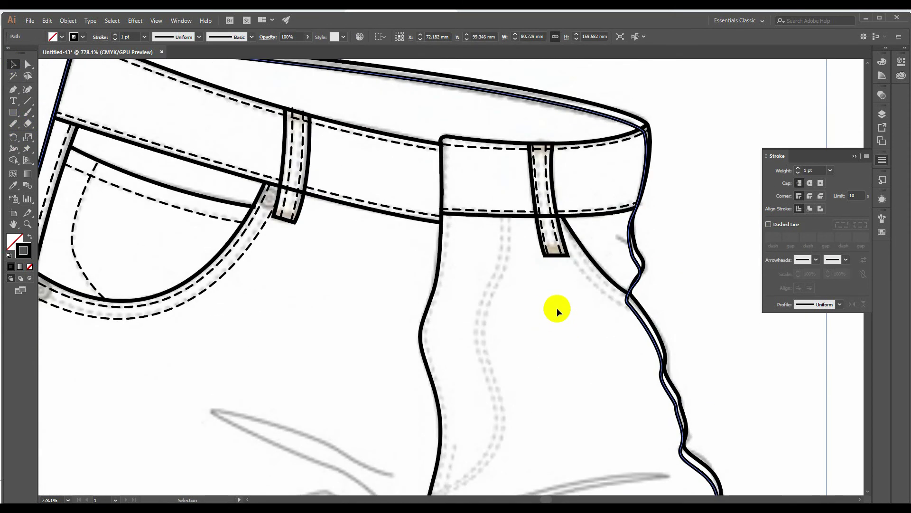
Step: Cut the copied outline at both ends of the back waistband edge with the Path Eraser and delete the surplus side and leg outline
{"action": "left_click", "coordinate": [14, 123]}
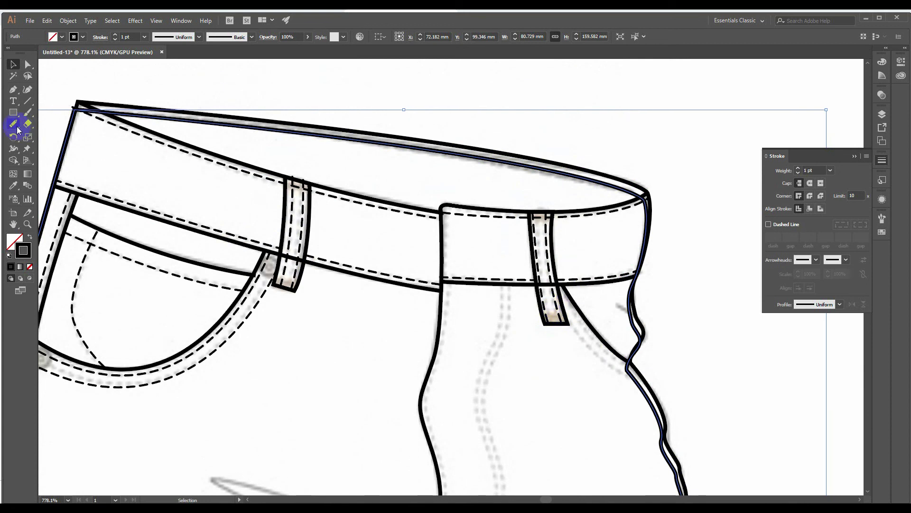
{"action": "left_click_drag", "start_coordinate": [100, 111], "coordinate": [73, 111]}
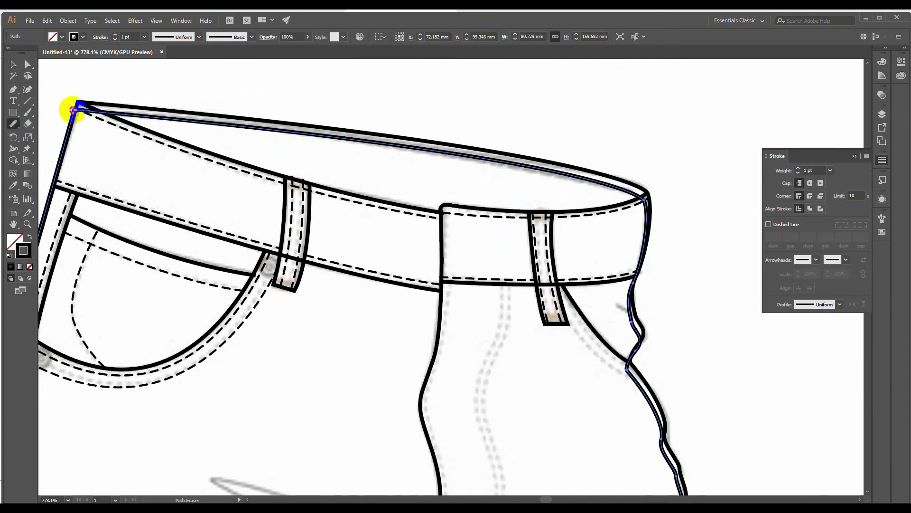
{"action": "left_click_drag", "start_coordinate": [643, 198], "coordinate": [660, 228]}
{"action": "left_click", "coordinate": [28, 64]}
{"action": "left_click", "coordinate": [108, 76]}
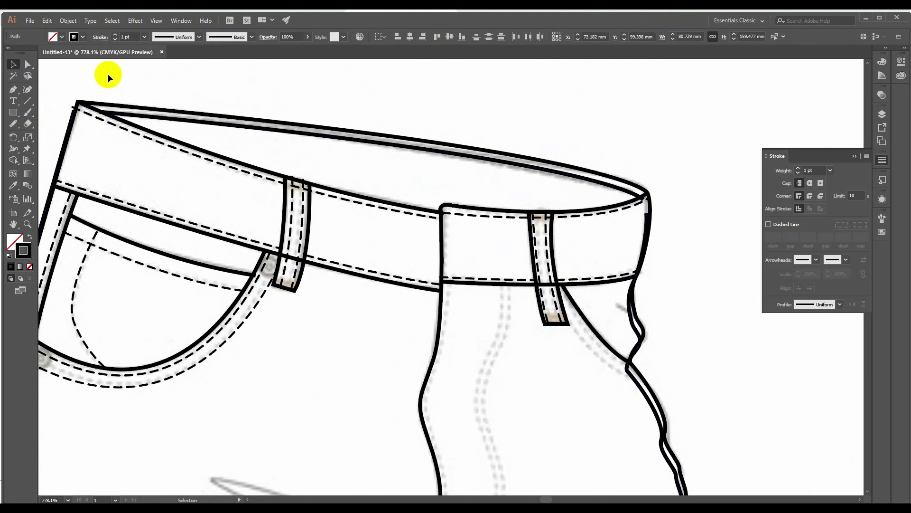
{"action": "left_click", "coordinate": [74, 121]}
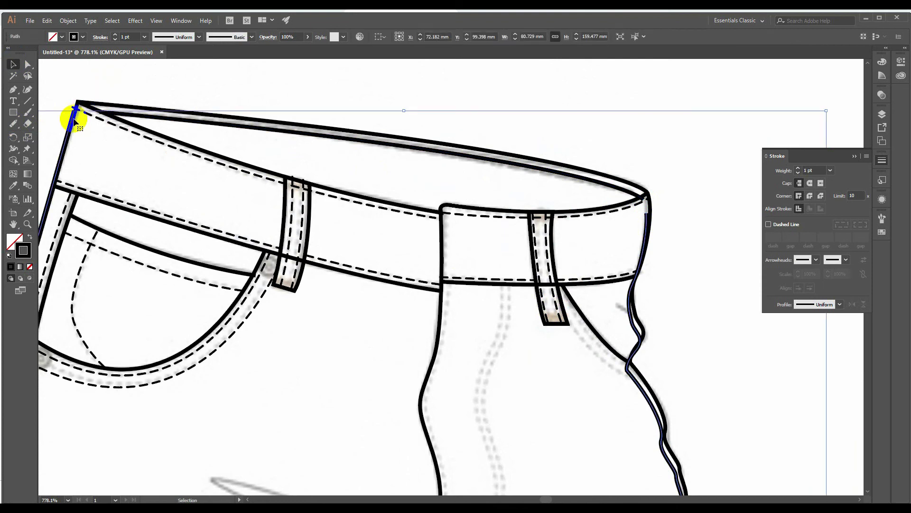
{"action": "left_click", "coordinate": [73, 118]}
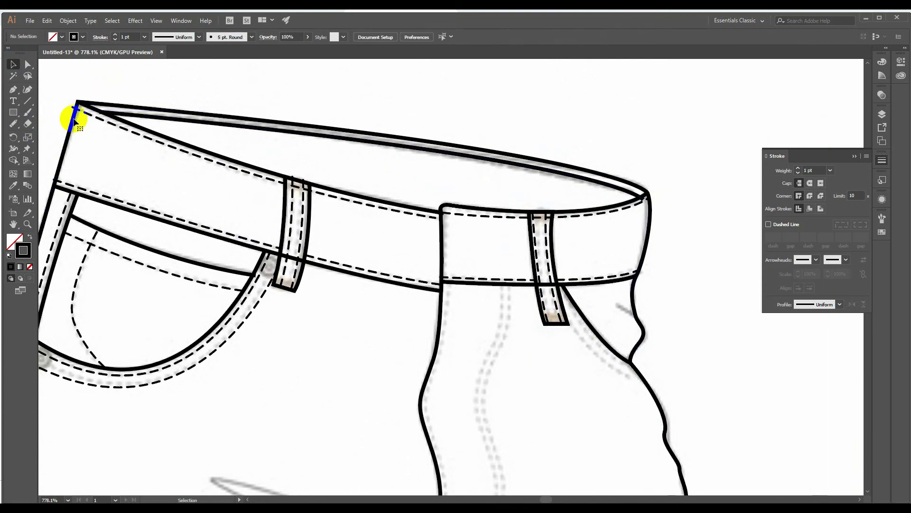
Step: Match the copied back waistband edge to the waistband's dashed stitch style with the Eyedropper
{"action": "left_click", "coordinate": [304, 137]}
{"action": "left_click", "coordinate": [12, 185]}
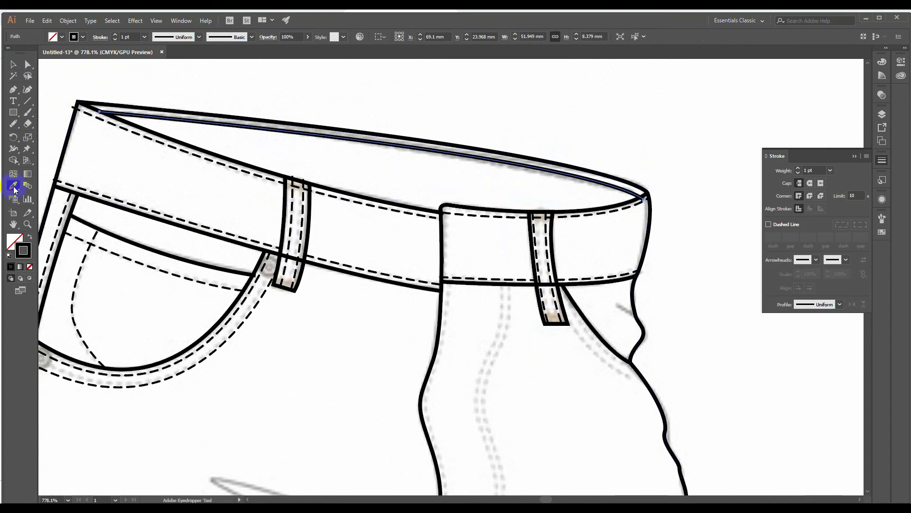
{"action": "left_click", "coordinate": [132, 204]}
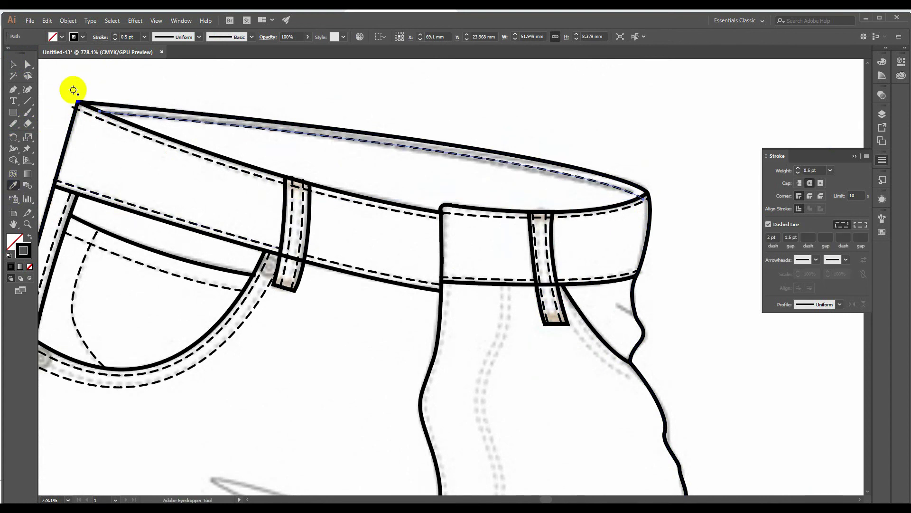
{"action": "left_click", "coordinate": [14, 64]}
{"action": "left_click", "coordinate": [278, 109]}
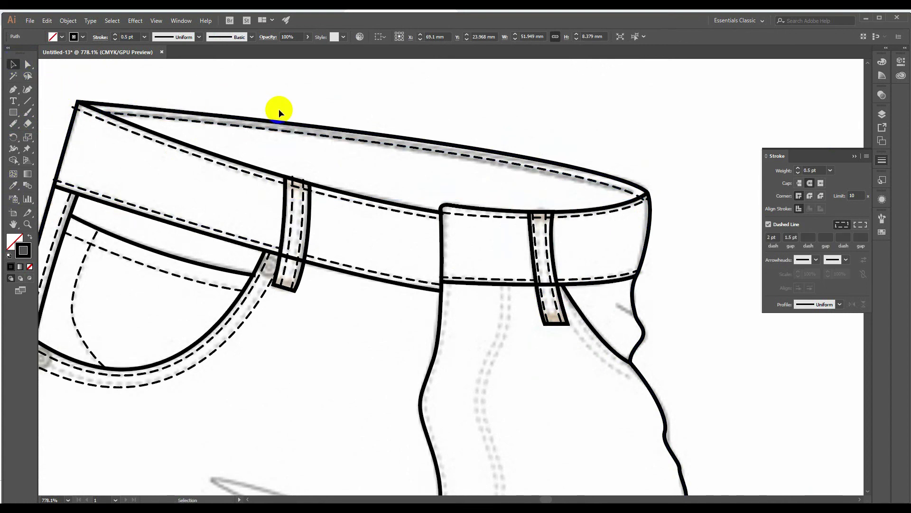
Step: Duplicate the centre front seam about 0.65 mm to the right, at X 72.436 mm
{"action": "scroll", "coordinate": [451, 330], "scroll_direction": "down", "scroll_amount": 3}
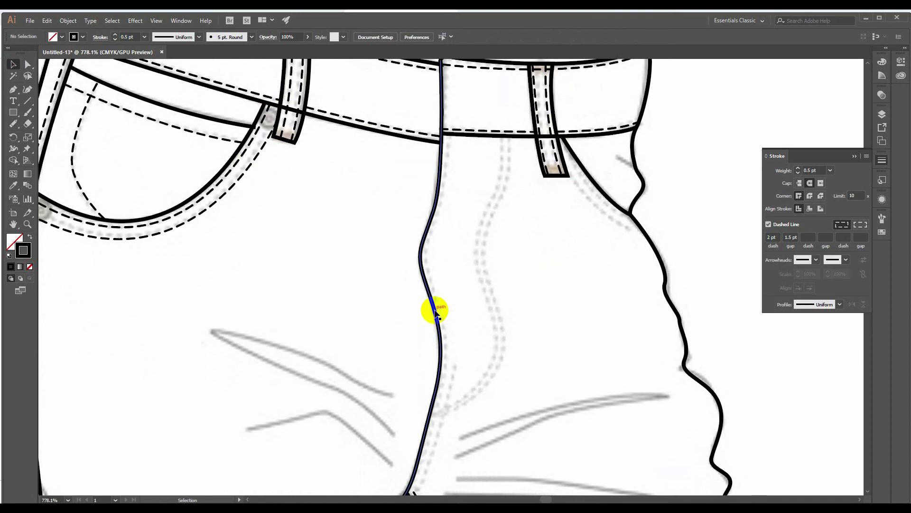
{"action": "left_click", "coordinate": [435, 312]}
{"action": "left_click_drag", "start_coordinate": [435, 312], "coordinate": [441, 311]}
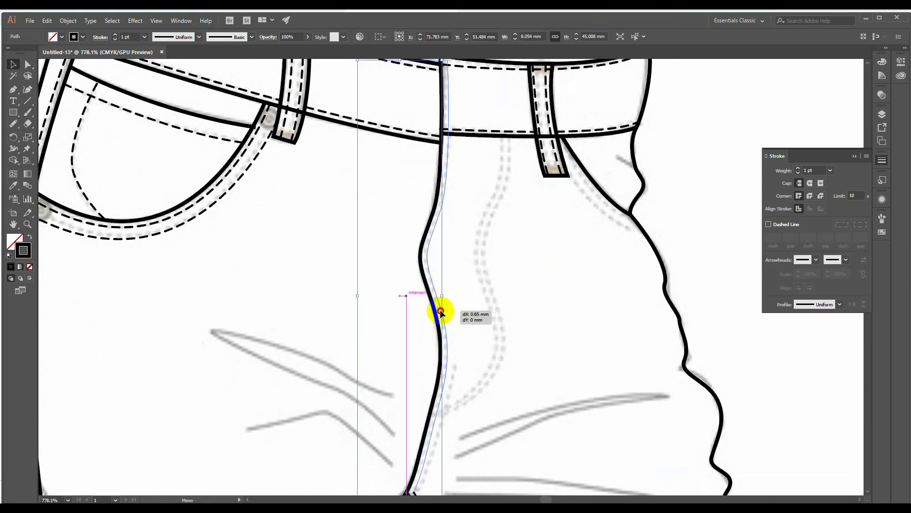
{"action": "left_click_drag", "start_coordinate": [441, 311], "coordinate": [441, 312]}
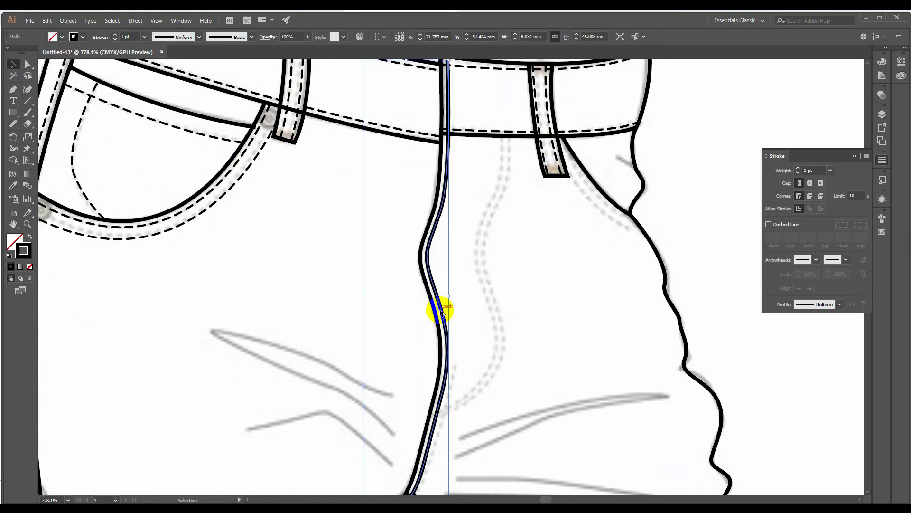
Step: Match the copied centre front seam to the pocket's dashed stitch style with the Eyedropper
{"action": "left_click", "coordinate": [26, 202]}
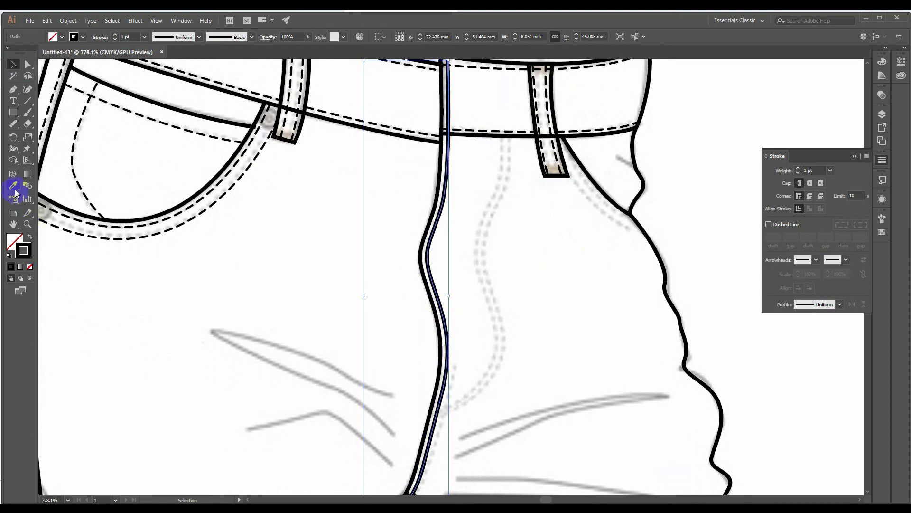
{"action": "left_click", "coordinate": [14, 188]}
{"action": "left_click", "coordinate": [181, 227]}
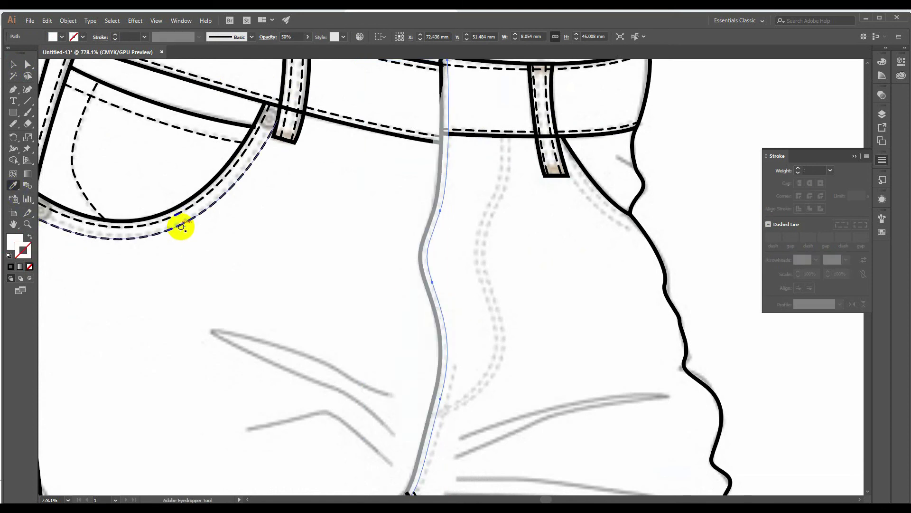
{"action": "left_click", "coordinate": [180, 229]}
{"action": "scroll", "coordinate": [269, 335], "scroll_direction": "down", "scroll_amount": 2}
{"action": "scroll", "coordinate": [269, 334], "scroll_direction": "down", "scroll_amount": 3}
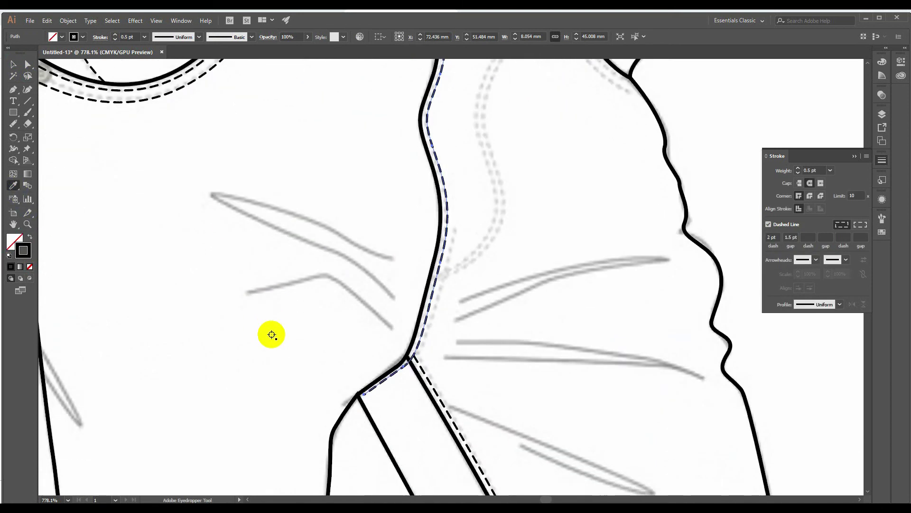
{"action": "scroll", "coordinate": [427, 363], "scroll_direction": "up", "scroll_amount": 6}
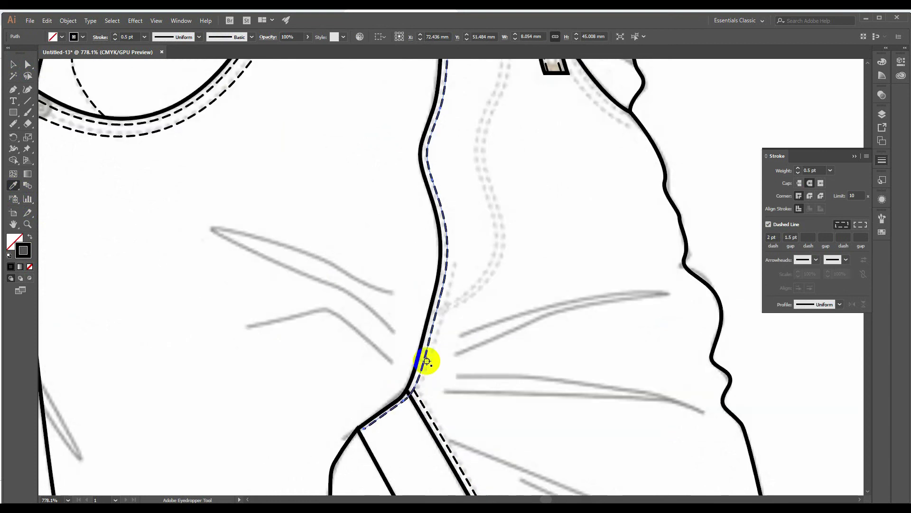
{"action": "scroll", "coordinate": [427, 362], "scroll_direction": "down", "scroll_amount": 5}
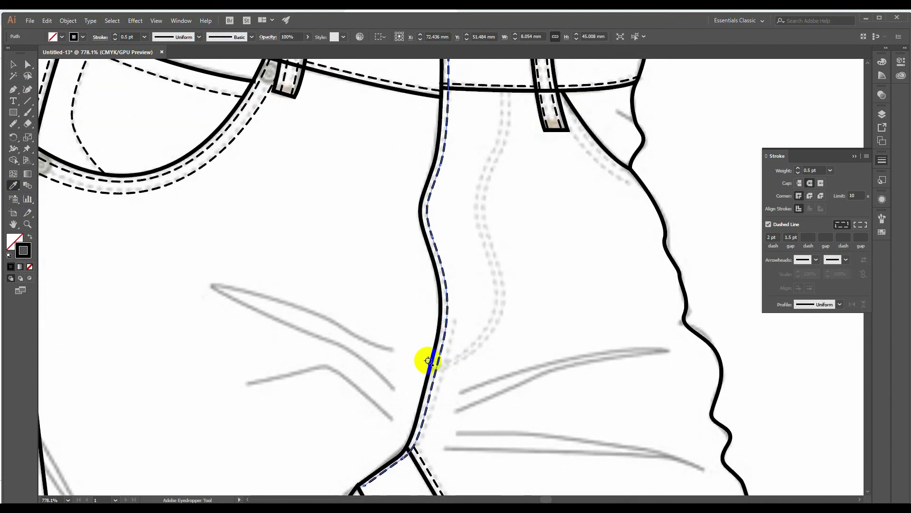
{"action": "left_click", "coordinate": [14, 64]}
{"action": "left_click", "coordinate": [266, 206]}
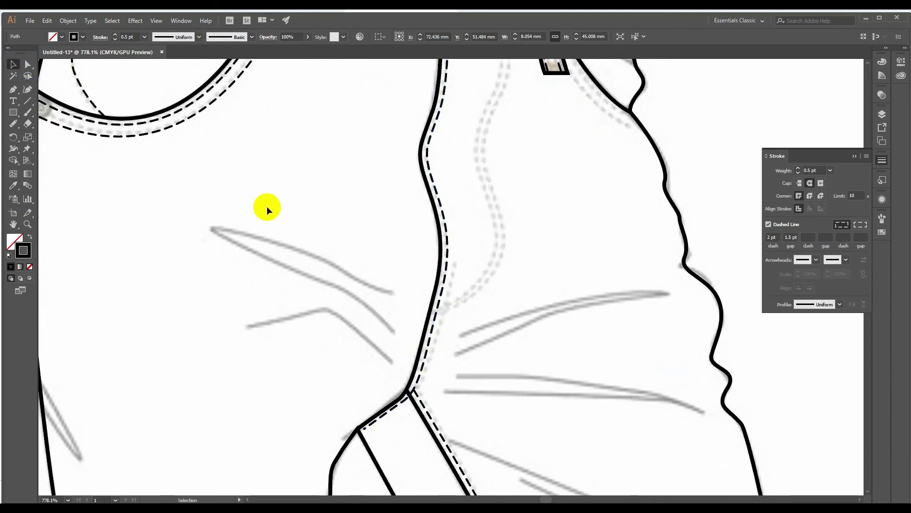
Step: Duplicate the centre front's dashed stitch line to the right for the fly topstitching, at X 76.925 mm and Y 51.212 mm
{"action": "scroll", "coordinate": [407, 265], "scroll_direction": "up", "scroll_amount": 2}
{"action": "scroll", "coordinate": [407, 266], "scroll_direction": "down", "scroll_amount": 2}
{"action": "scroll", "coordinate": [408, 266], "scroll_direction": "up", "scroll_amount": 3}
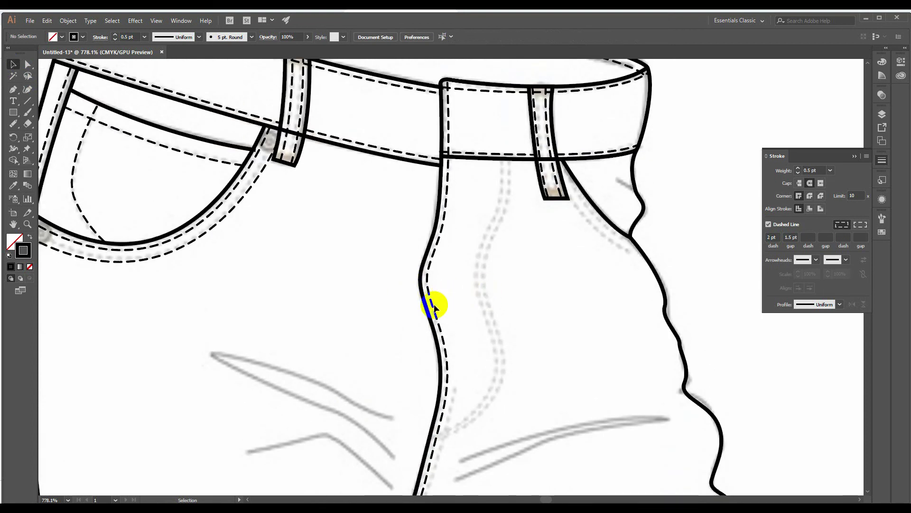
{"action": "left_click_drag", "start_coordinate": [434, 304], "coordinate": [481, 308]}
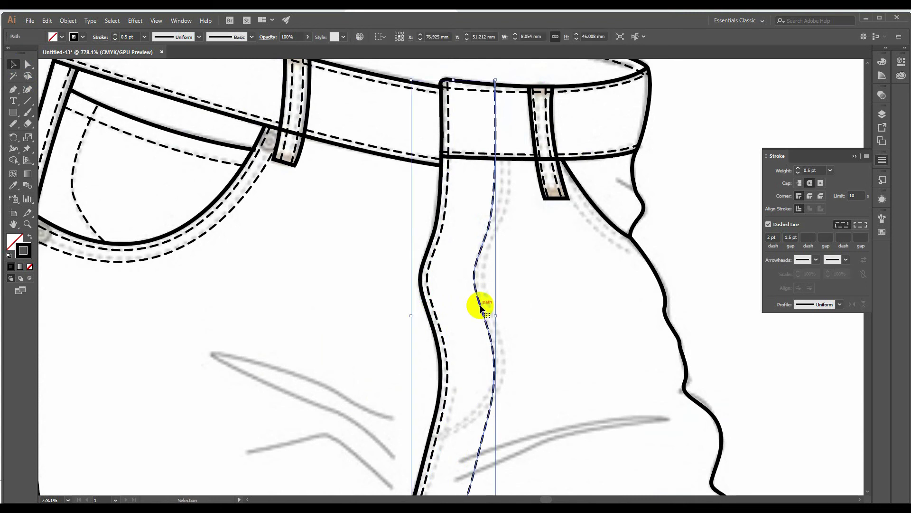
Step: Erase the fly's dashed stitch line below its lower curve and above the waistband's bottom edge with the Path Eraser
{"action": "scroll", "coordinate": [481, 307], "scroll_direction": "down", "scroll_amount": 3}
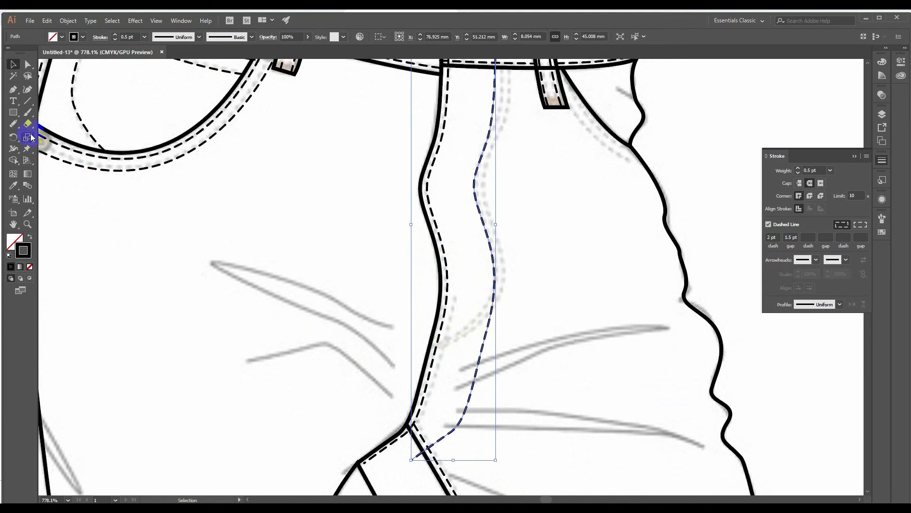
{"action": "left_click", "coordinate": [13, 123]}
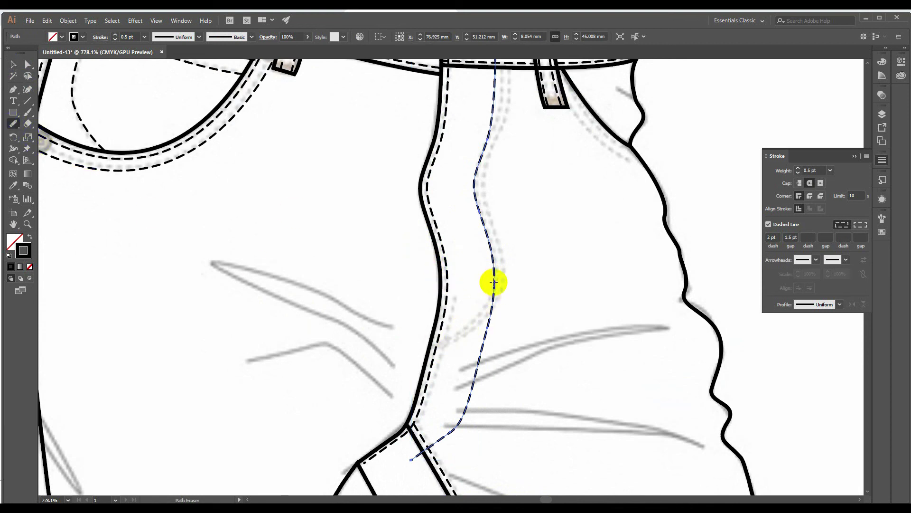
{"action": "mouse_move", "coordinate": [492, 281]}
{"action": "left_mouse_down"}
{"action": "mouse_move", "coordinate": [480, 362]}
{"action": "mouse_move", "coordinate": [459, 408]}
{"action": "mouse_move", "coordinate": [397, 472]}
{"action": "left_mouse_up"}
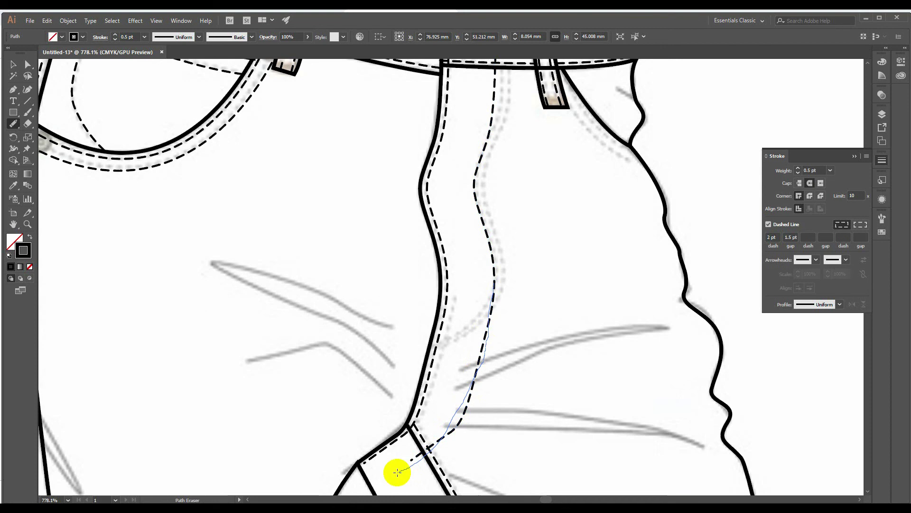
{"action": "scroll", "coordinate": [522, 315], "scroll_direction": "up", "scroll_amount": 4}
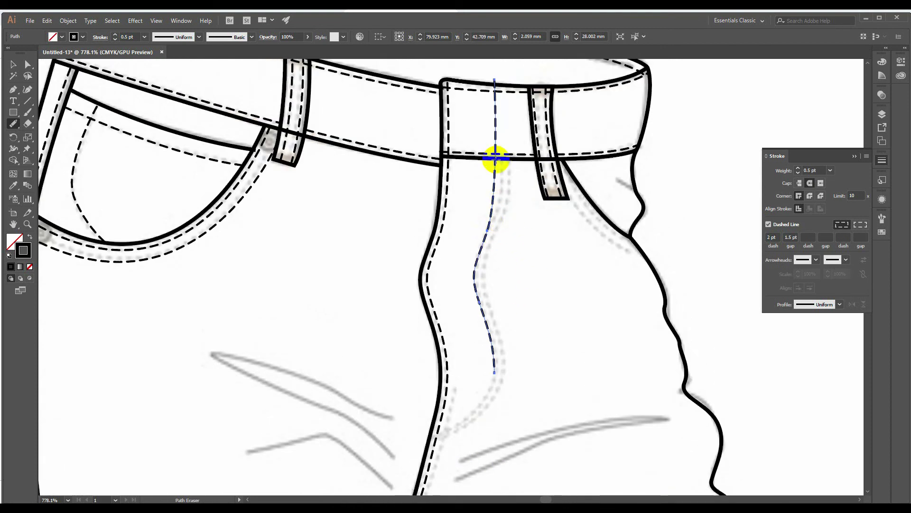
{"action": "mouse_move", "coordinate": [495, 157]}
{"action": "left_mouse_down"}
{"action": "mouse_move", "coordinate": [483, 99]}
{"action": "mouse_move", "coordinate": [493, 75]}
{"action": "left_mouse_up"}
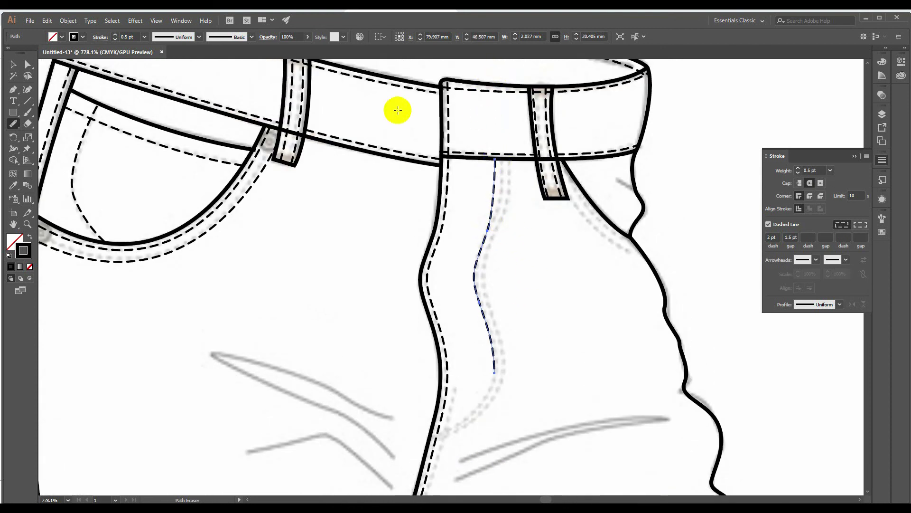
Step: Reshape the top of the fly stitch, moving its end anchor to X 81.582 mm, Y 36.567 mm and adjusting its direction handle
{"action": "left_click", "coordinate": [27, 64]}
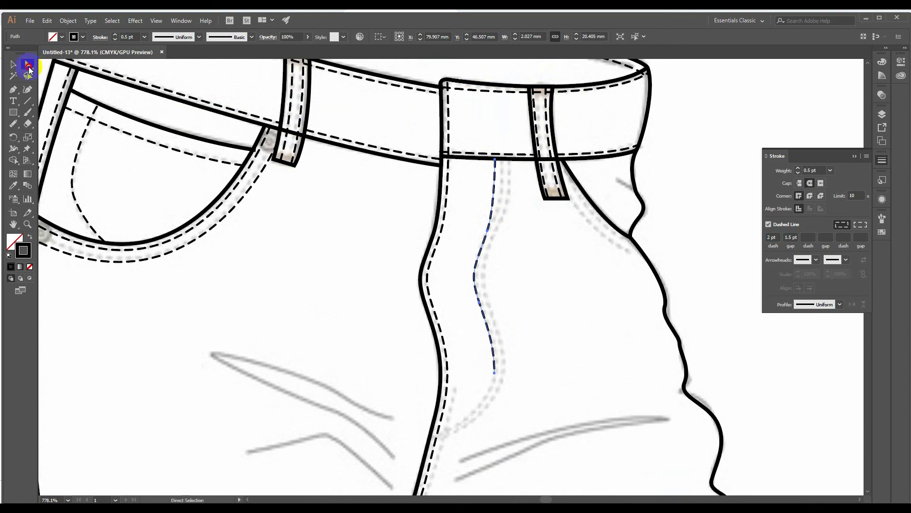
{"action": "left_click", "coordinate": [394, 222]}
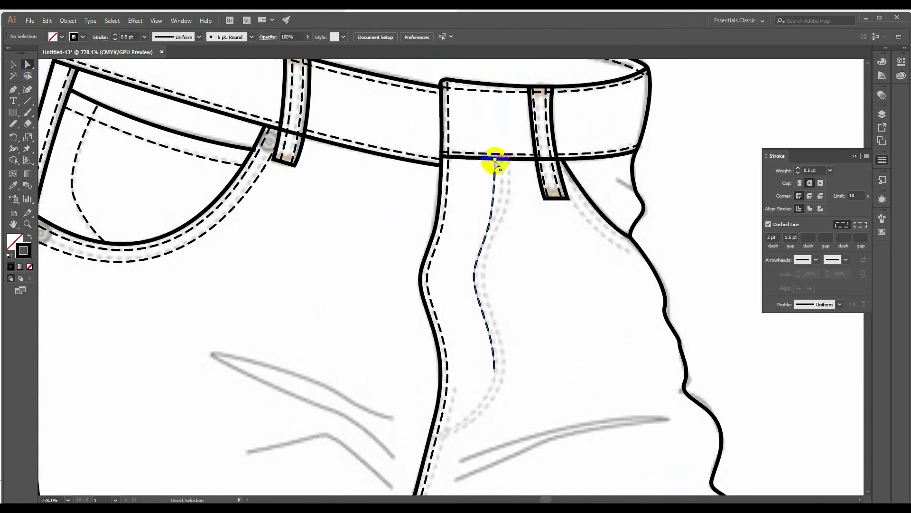
{"action": "left_click_drag", "start_coordinate": [495, 161], "coordinate": [502, 162]}
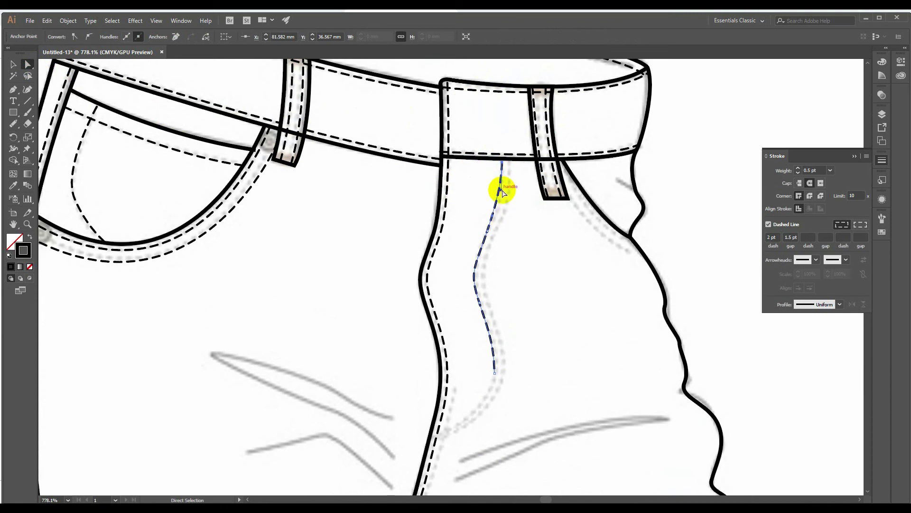
{"action": "left_click_drag", "start_coordinate": [502, 192], "coordinate": [505, 198]}
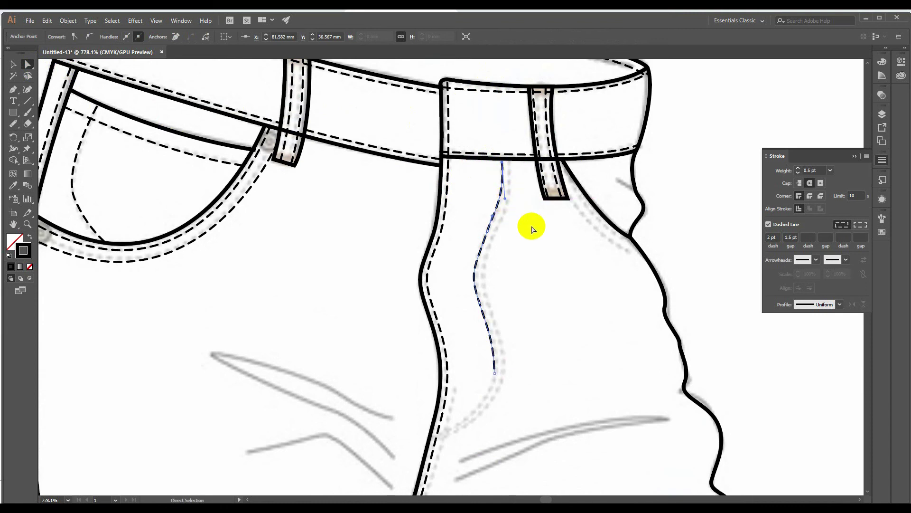
{"action": "left_click", "coordinate": [532, 228]}
Step: Extend the fly stitch from its lower end with a Pen curve to the centre front seam at X 74.632 mm, Y 62.86 mm
{"action": "scroll", "coordinate": [532, 229], "scroll_direction": "down", "scroll_amount": 2}
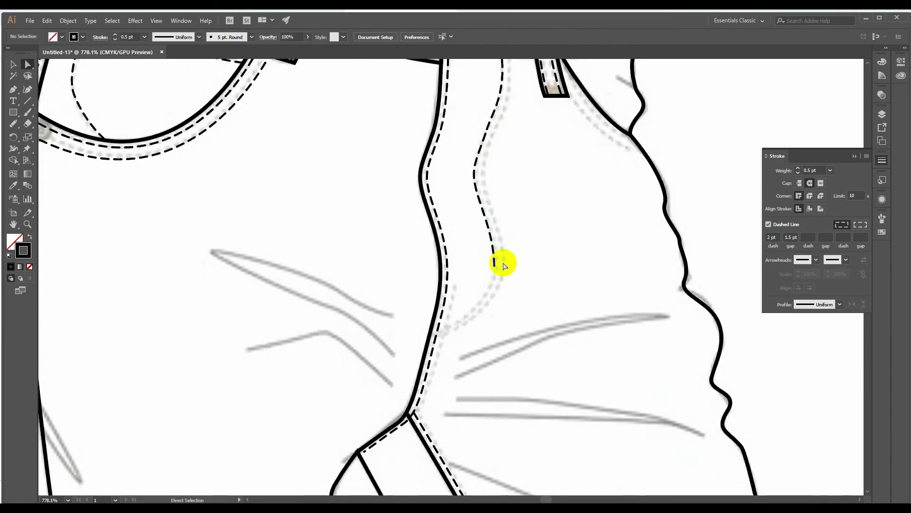
{"action": "left_click", "coordinate": [16, 95]}
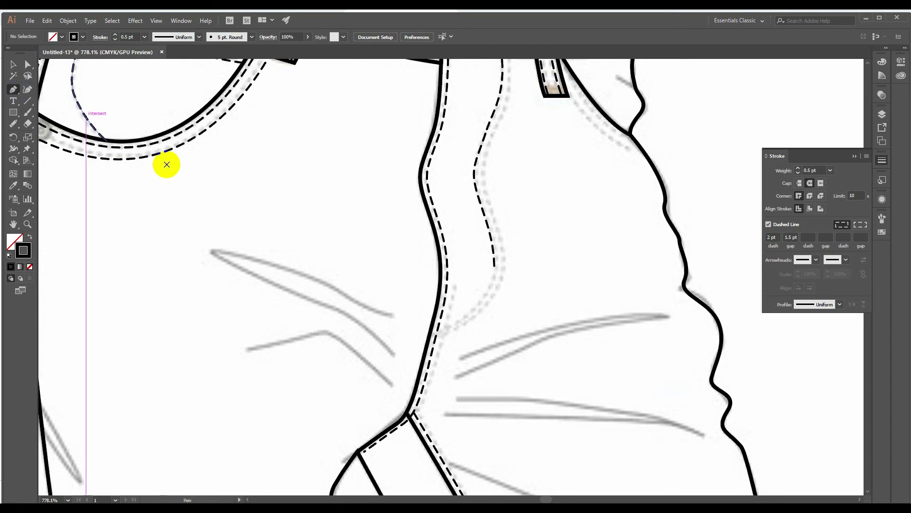
{"action": "left_click", "coordinate": [494, 271]}
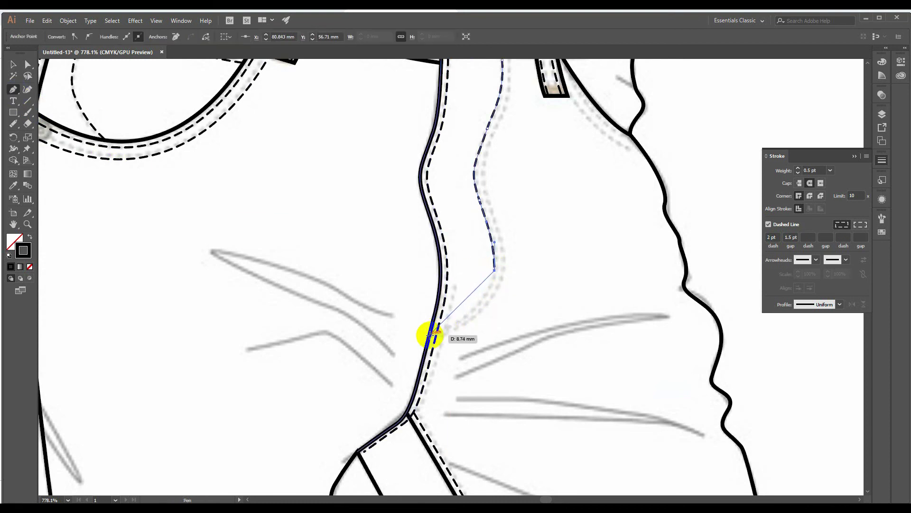
{"action": "left_click_drag", "start_coordinate": [429, 335], "coordinate": [360, 365]}
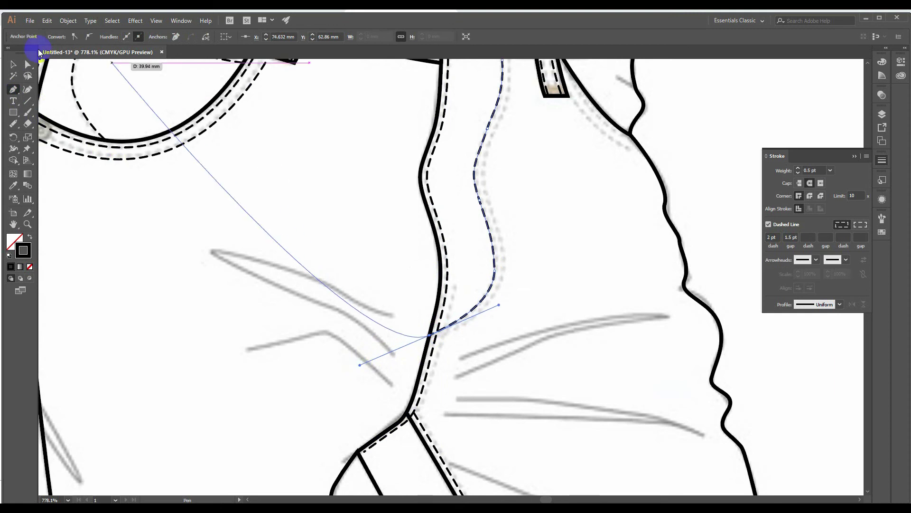
{"action": "left_click", "coordinate": [14, 65]}
{"action": "left_click", "coordinate": [341, 230]}
Step: Duplicate the complete fly stitch slightly to the right as a second parallel row, at X 78.901 mm and Y 49.714 mm
{"action": "scroll", "coordinate": [542, 270], "scroll_direction": "up", "scroll_amount": 2}
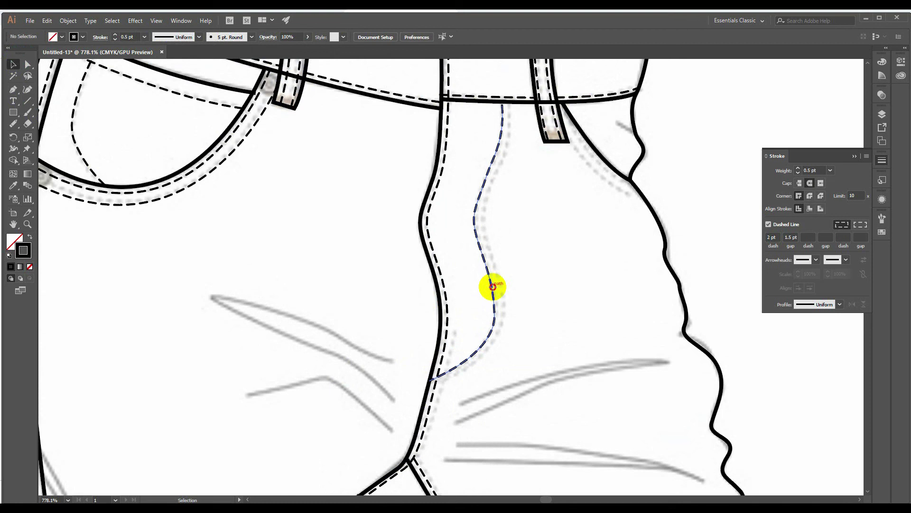
{"action": "left_click_drag", "start_coordinate": [493, 286], "coordinate": [501, 288]}
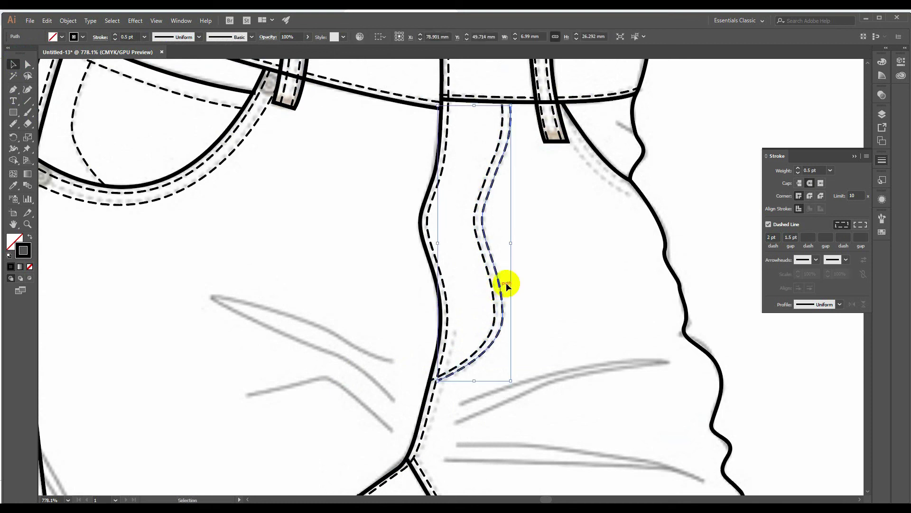
{"action": "left_click", "coordinate": [528, 280]}
Step: Draw a curved dashed stitch line along the right pocket opening, from the waistband to the side seam at X 94.141 mm, Y 44.37 mm
{"action": "scroll", "coordinate": [528, 278], "scroll_direction": "up", "scroll_amount": 2}
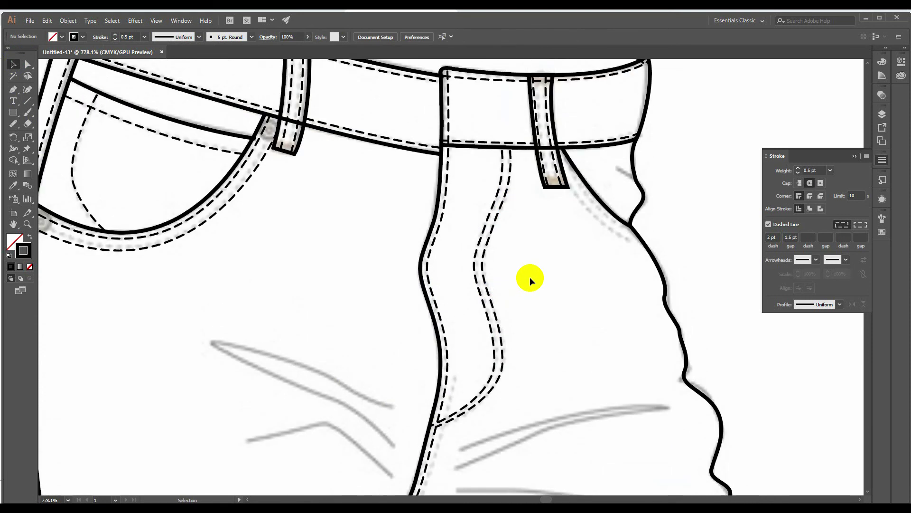
{"action": "left_click", "coordinate": [13, 90]}
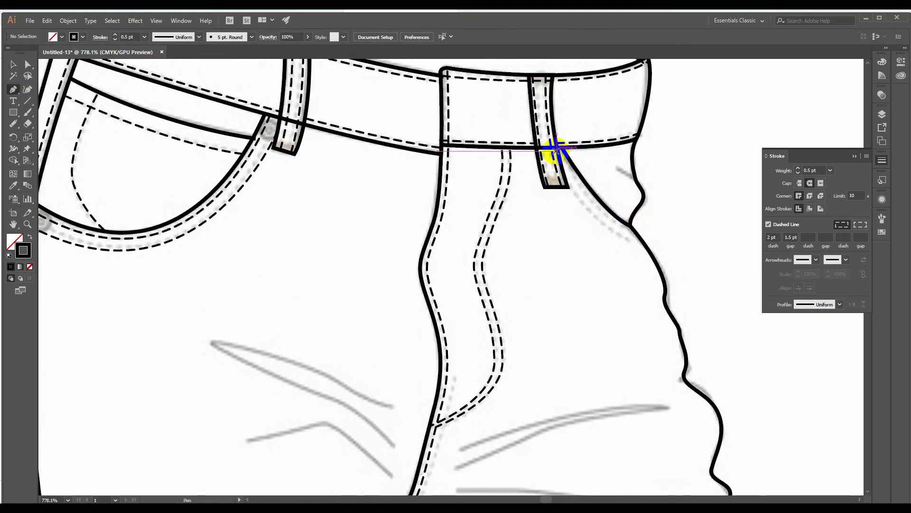
{"action": "left_click", "coordinate": [556, 149]}
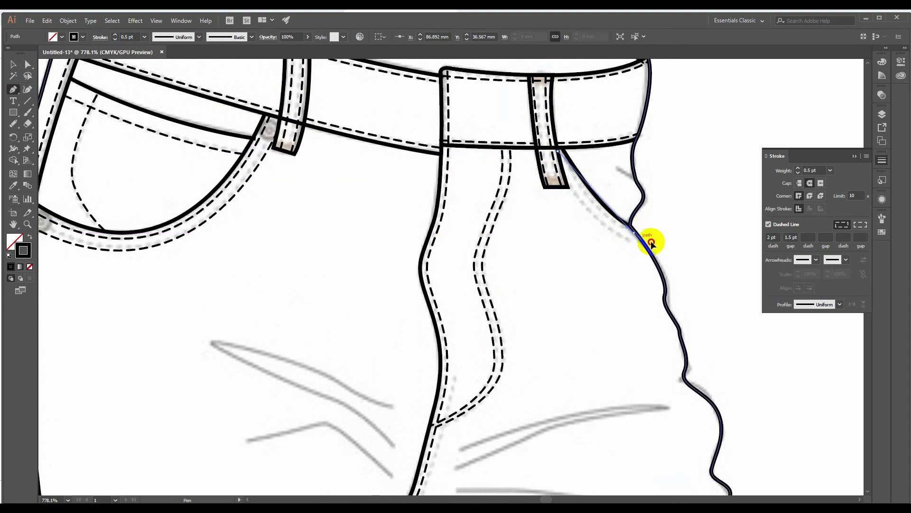
{"action": "left_click_drag", "start_coordinate": [634, 232], "coordinate": [677, 252]}
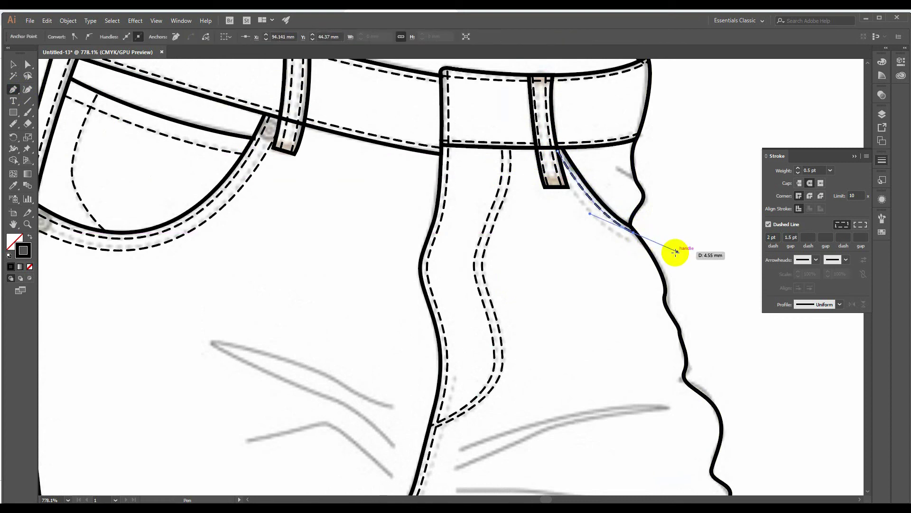
{"action": "key", "text": "v"}
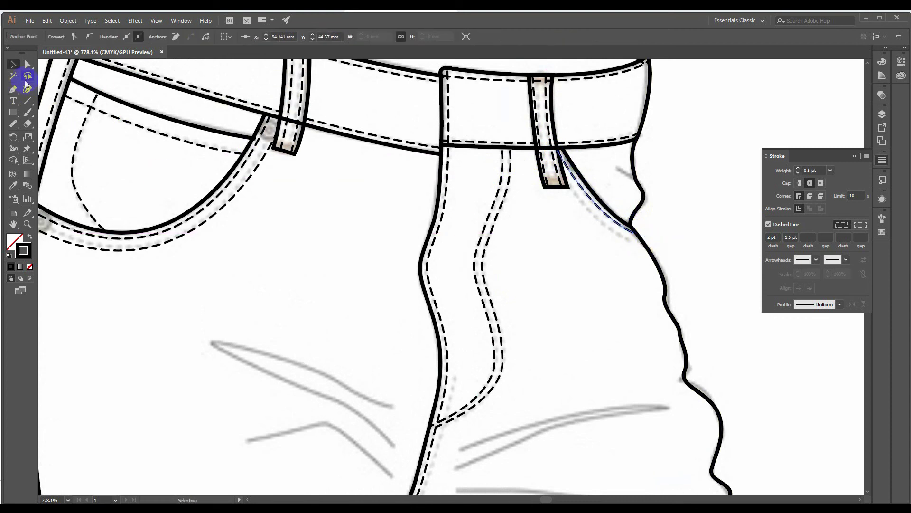
Step: Draw a second curved stitch line outside the first on the right pocket, from the belt loop's lower corner to the side seam
{"action": "left_click", "coordinate": [14, 88]}
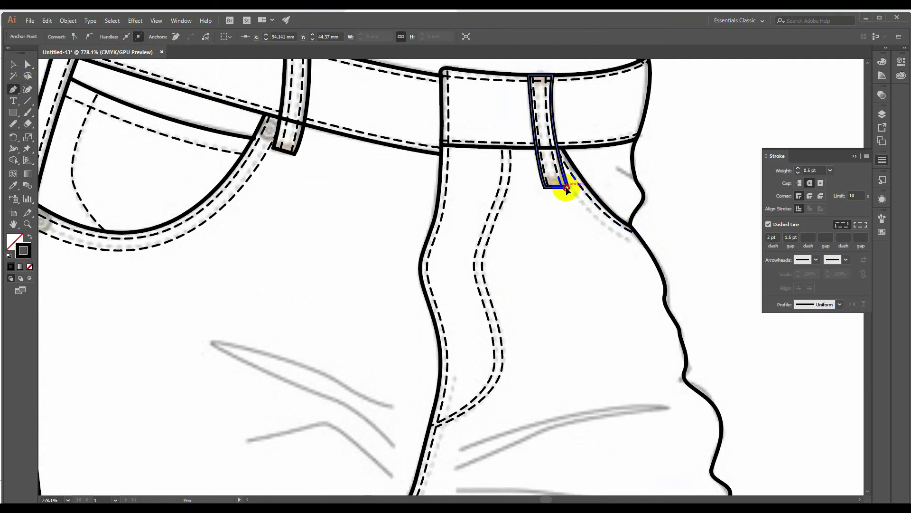
{"action": "left_click", "coordinate": [567, 188]}
{"action": "left_click_drag", "start_coordinate": [643, 244], "coordinate": [691, 261]}
{"action": "left_click", "coordinate": [693, 269], "text": "ctrl"}
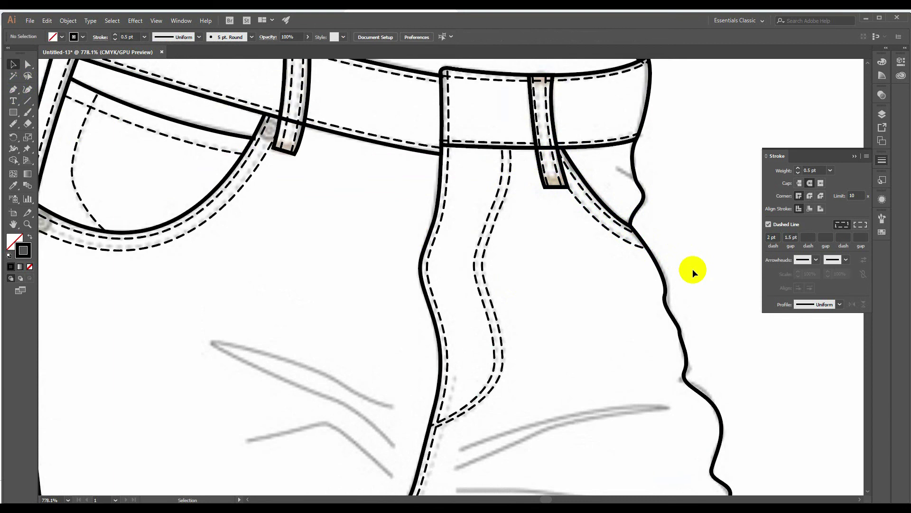
Step: Erase the part of the waistband's solid bottom seam that crosses the left belt loop with the Path Eraser
{"action": "scroll", "coordinate": [693, 269], "scroll_direction": "down", "scroll_amount": 1}
{"action": "scroll", "coordinate": [693, 268], "scroll_direction": "up", "scroll_amount": 2}
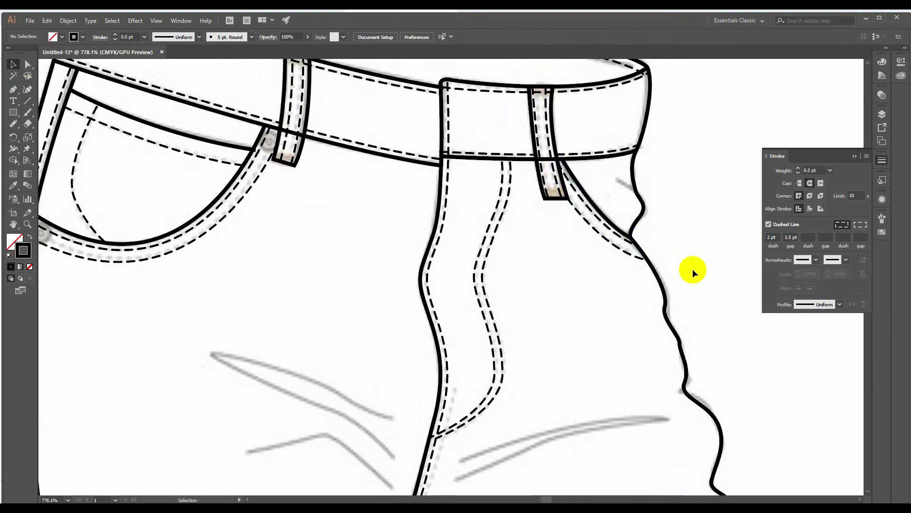
{"action": "scroll", "coordinate": [693, 269], "scroll_direction": "up", "scroll_amount": 3}
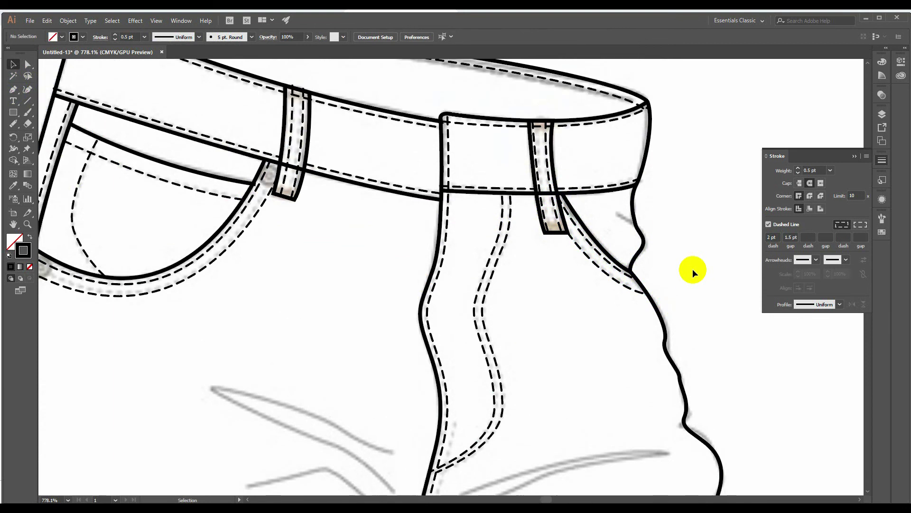
{"action": "left_click", "coordinate": [371, 190]}
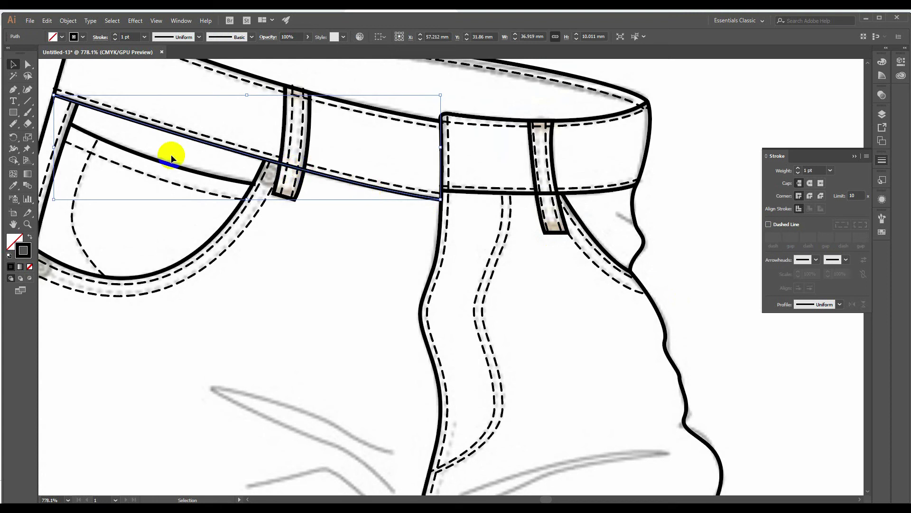
{"action": "left_click", "coordinate": [23, 125]}
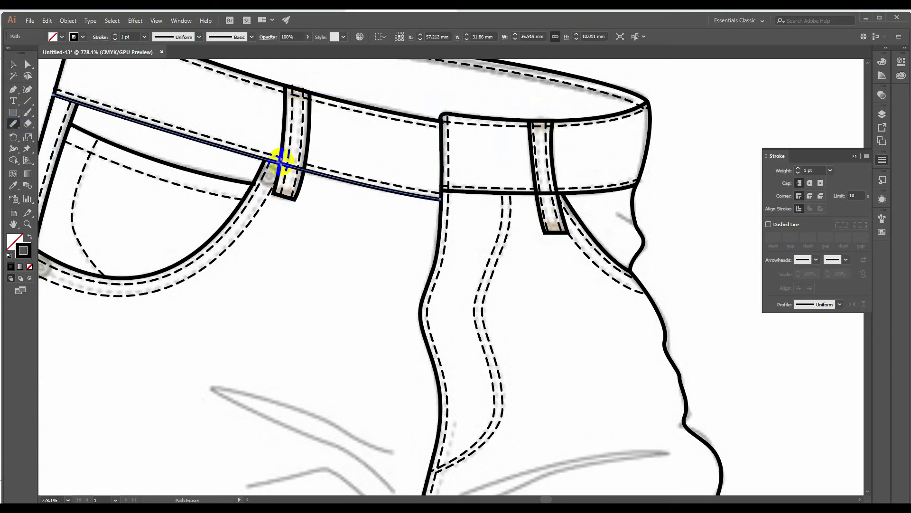
{"action": "left_click_drag", "start_coordinate": [304, 169], "coordinate": [305, 170]}
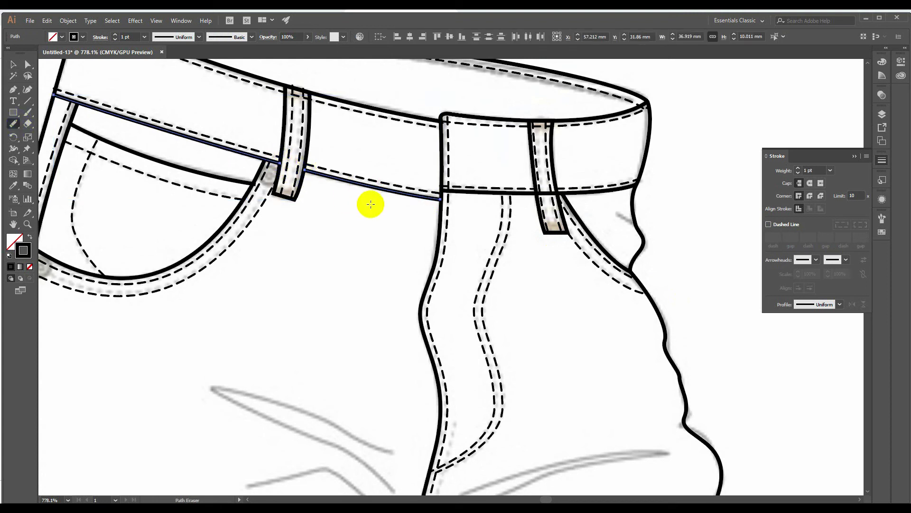
{"action": "left_click", "coordinate": [13, 64]}
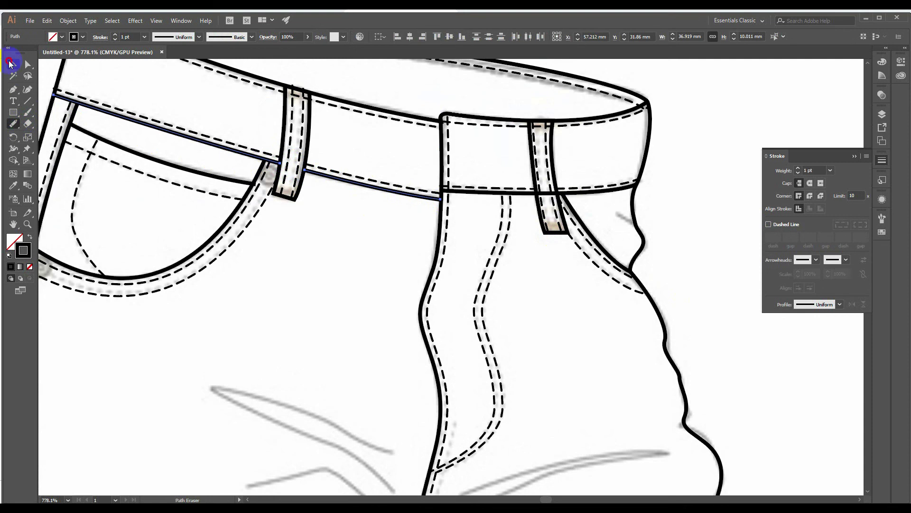
Step: Erase the part of the waistband's solid bottom seam that crosses the right belt loop
{"action": "left_click", "coordinate": [541, 193]}
{"action": "left_click", "coordinate": [25, 123]}
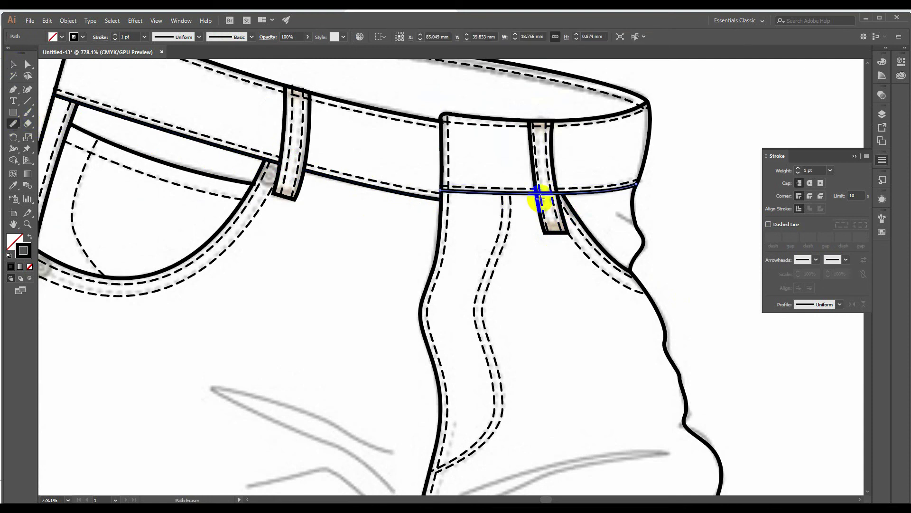
{"action": "mouse_move", "coordinate": [536, 191]}
{"action": "left_mouse_down"}
{"action": "mouse_move", "coordinate": [562, 183]}
{"action": "mouse_move", "coordinate": [579, 205]}
{"action": "left_mouse_up"}
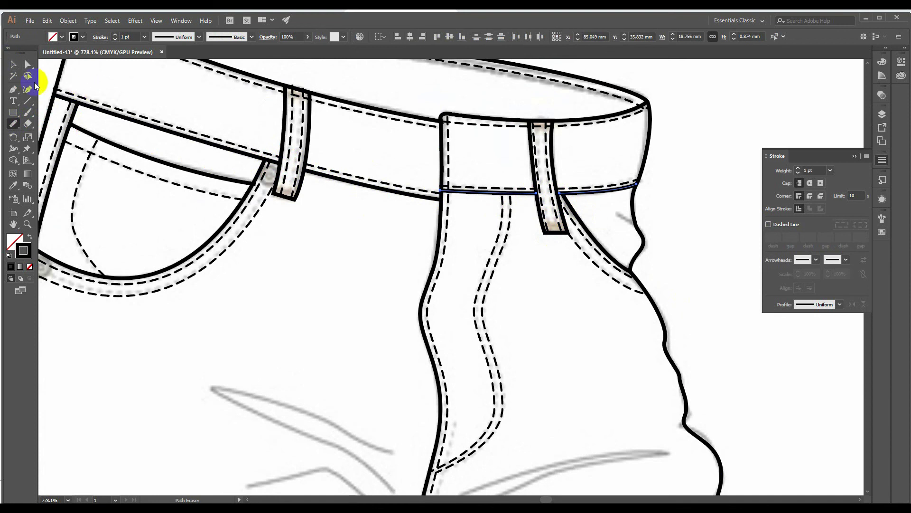
{"action": "left_click", "coordinate": [14, 64]}
{"action": "left_click", "coordinate": [699, 214]}
Step: Review the whole trousers drawing, examining the finished stitching and the sketch's crease lines around the hips and crotch
{"action": "key", "text": "ctrl+minus"}
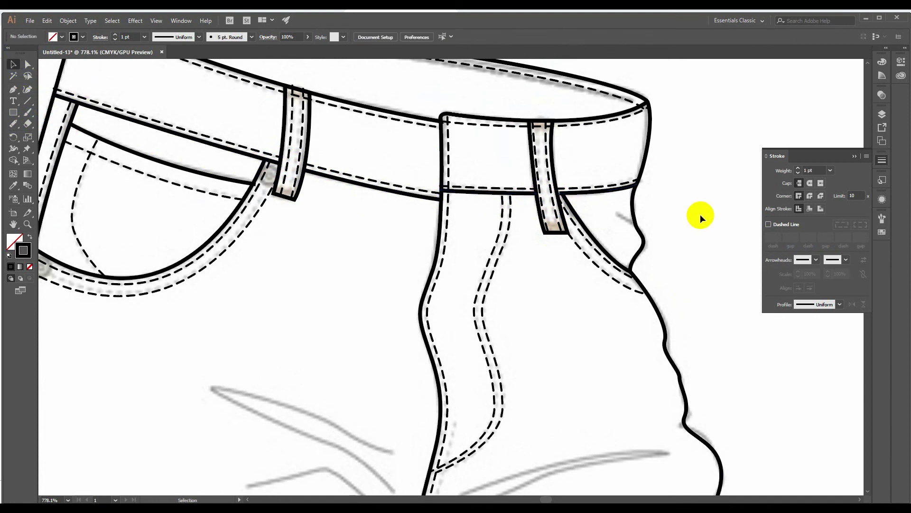
{"action": "key", "text": "ctrl+minus"}
{"action": "key", "text": "ctrl+minus"}
{"action": "key", "text": "ctrl+minus"}
{"action": "key", "text": "ctrl+minus"}
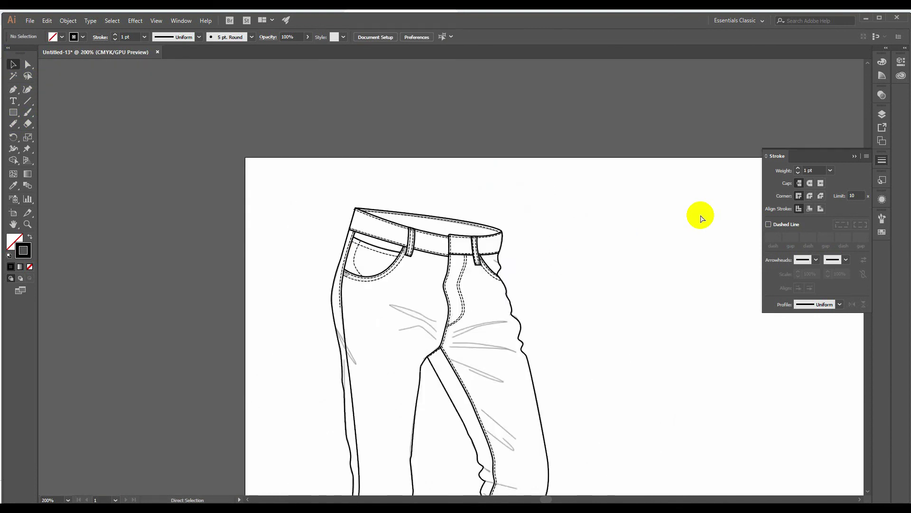
{"action": "scroll", "coordinate": [540, 329], "scroll_direction": "down", "scroll_amount": 5}
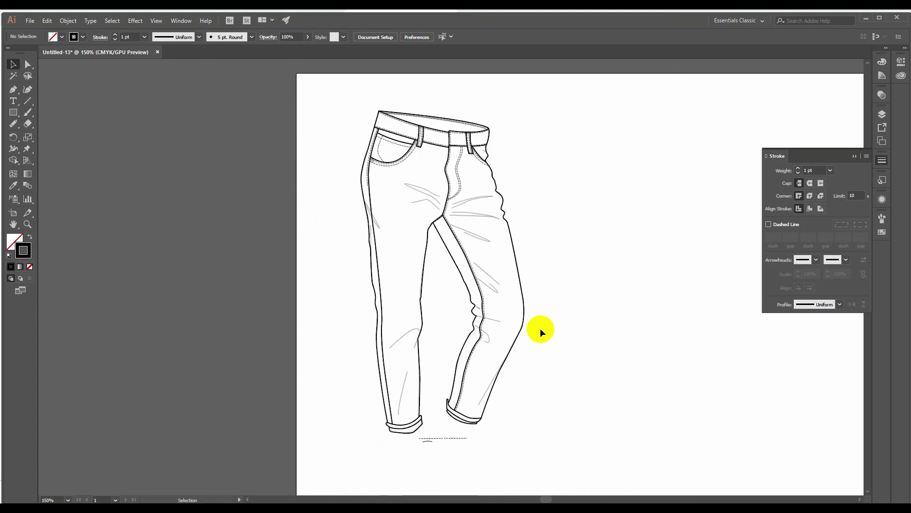
{"action": "scroll", "coordinate": [540, 329], "scroll_direction": "up", "scroll_amount": 1}
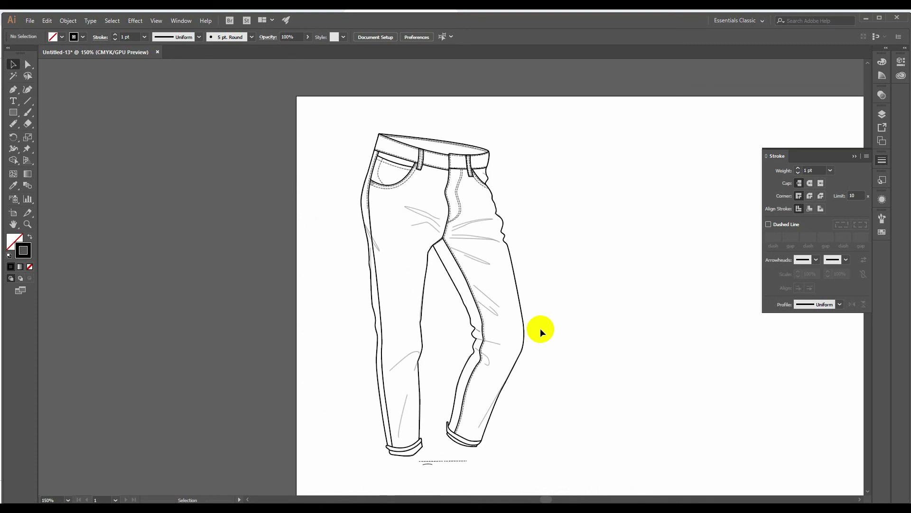
{"action": "scroll", "coordinate": [540, 328], "scroll_direction": "up", "scroll_amount": 1}
{"action": "key", "text": "z"}
{"action": "left_click", "coordinate": [437, 254]}
{"action": "left_click", "coordinate": [452, 254]}
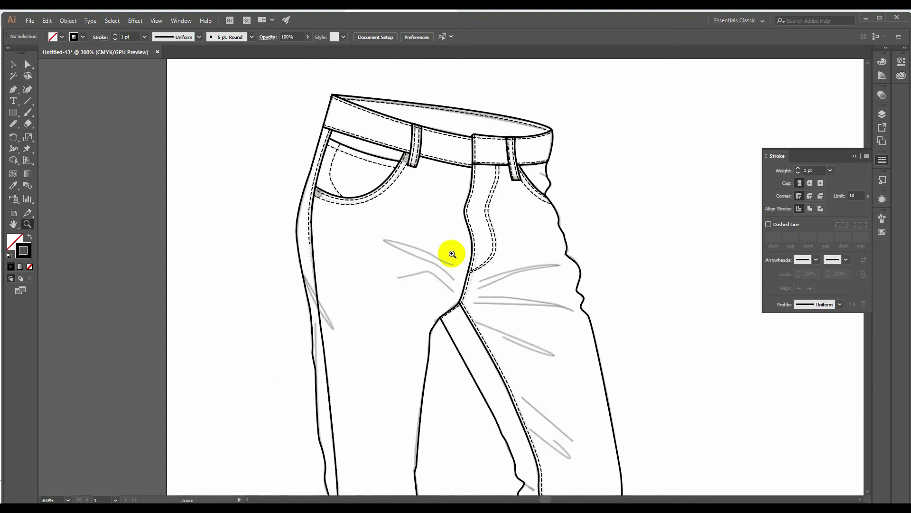
Step: Trace the upper double crease line beside the fly's lower end with the Pen tool, curving to a point near the right hip and back
{"action": "left_click", "coordinate": [453, 254]}
{"action": "scroll", "coordinate": [435, 280], "scroll_direction": "up", "scroll_amount": 1}
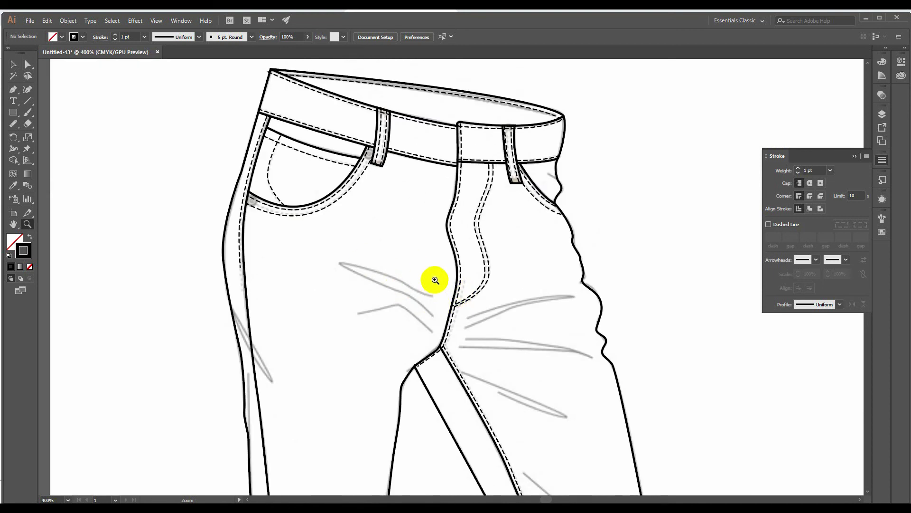
{"action": "left_click", "coordinate": [15, 93]}
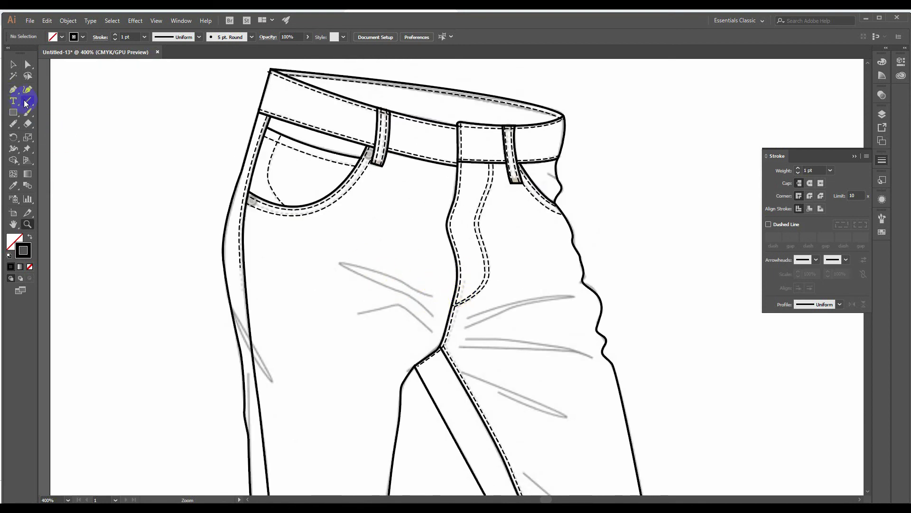
{"action": "left_click", "coordinate": [16, 98]}
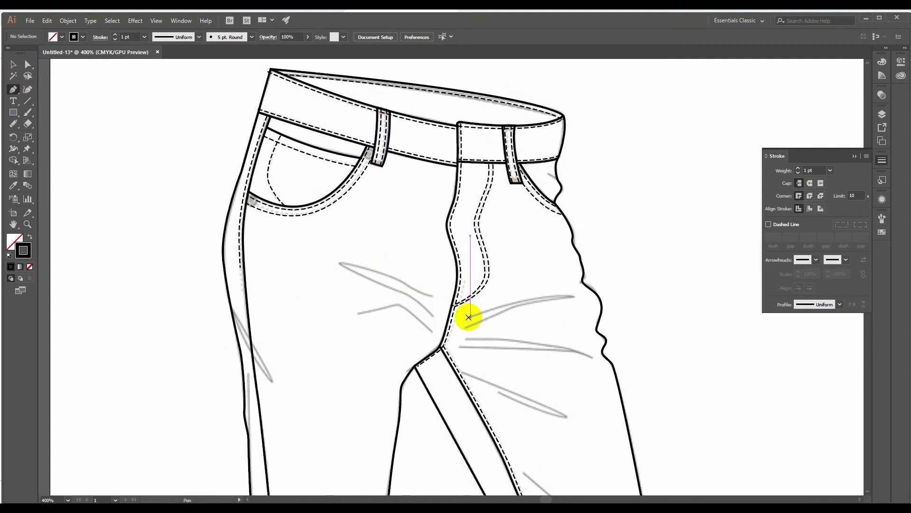
{"action": "left_click", "coordinate": [469, 317]}
{"action": "left_click_drag", "start_coordinate": [575, 297], "coordinate": [594, 311]}
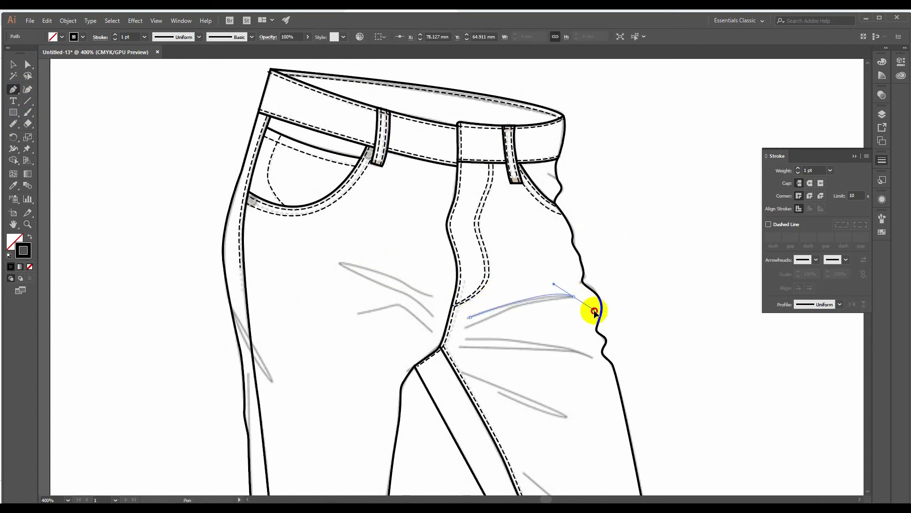
{"action": "left_click", "coordinate": [575, 296]}
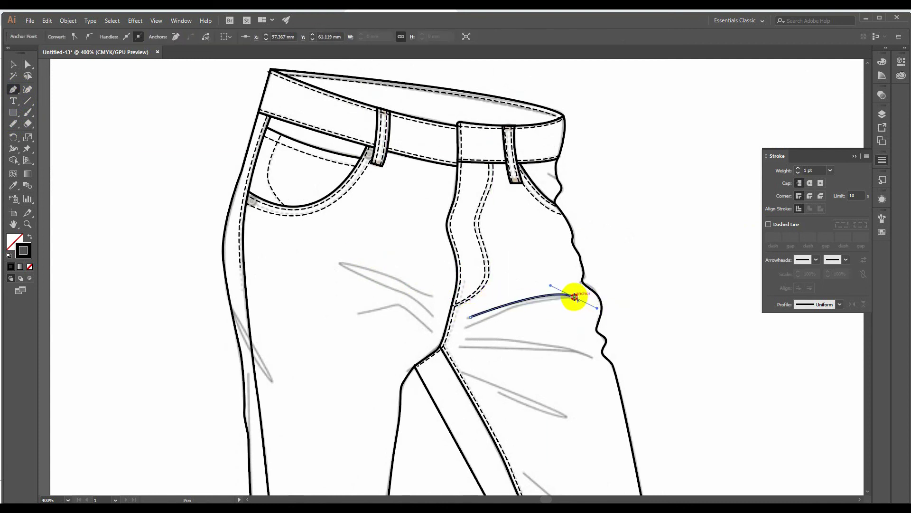
{"action": "left_click_drag", "start_coordinate": [469, 318], "coordinate": [491, 319]}
{"action": "left_click", "coordinate": [464, 327]}
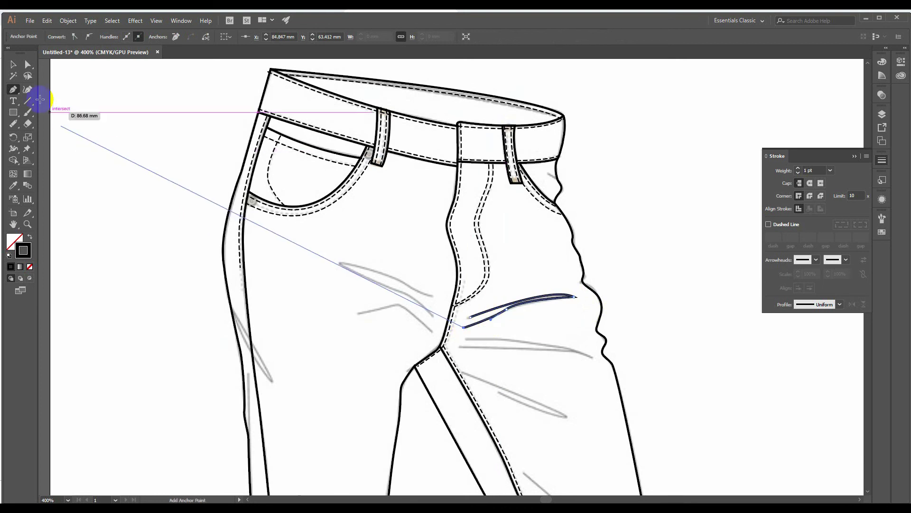
Step: Set the opacity of the new crease path beside the fly to 44% and deselect it
{"action": "left_click", "coordinate": [13, 64]}
{"action": "left_click", "coordinate": [505, 309]}
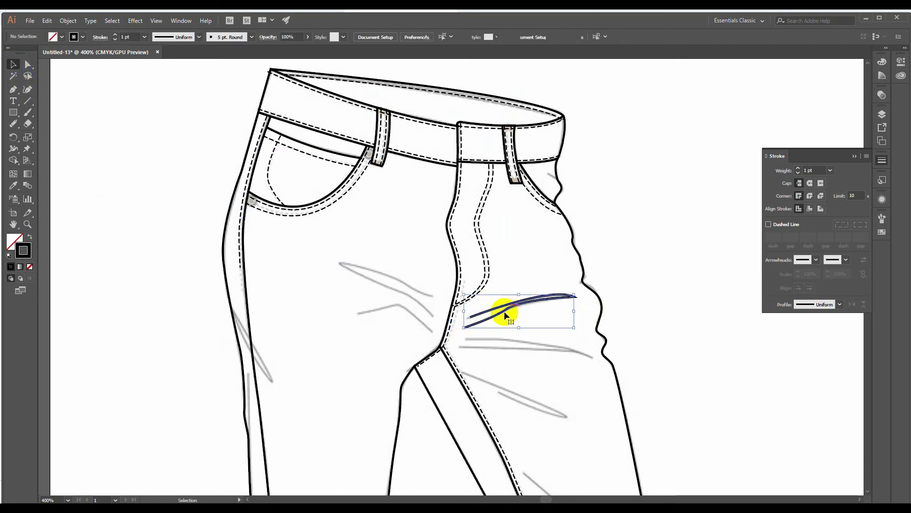
{"action": "left_click", "coordinate": [308, 37]}
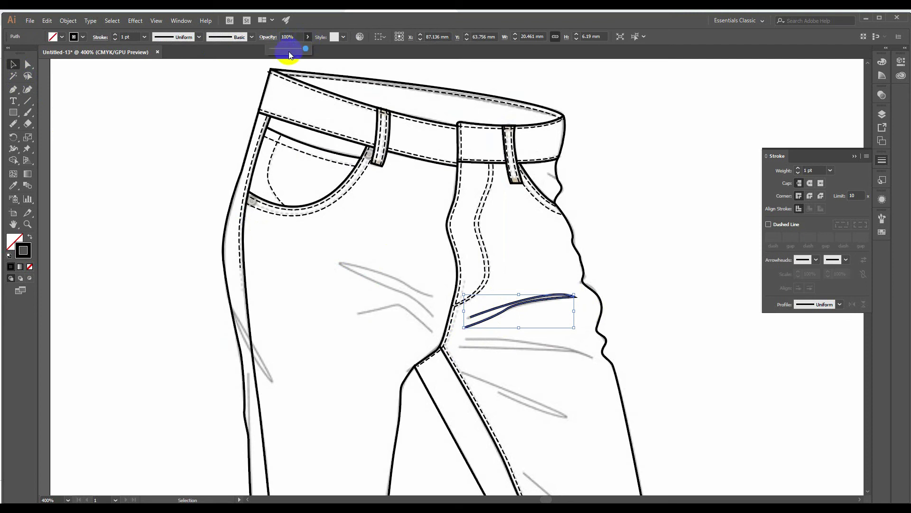
{"action": "left_click", "coordinate": [629, 201]}
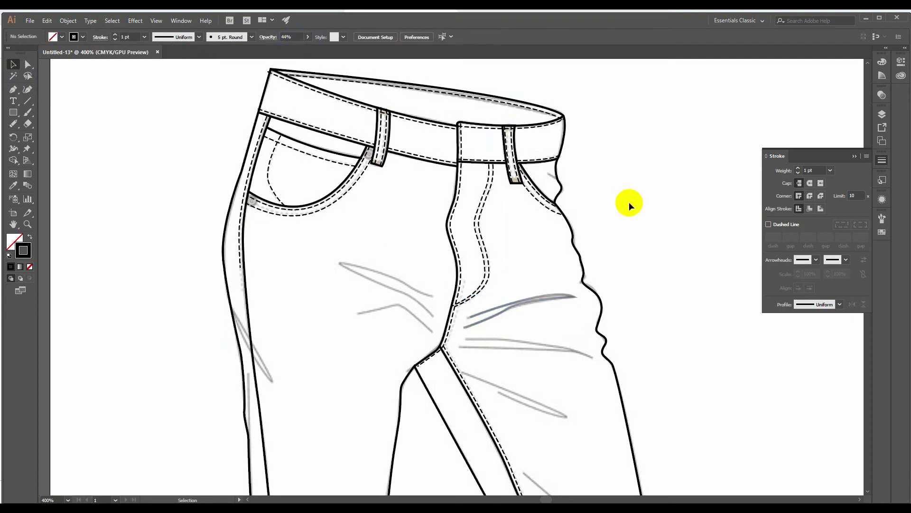
Step: Review the whole trousers drawing, comparing the faded crease path with the sketch's remaining creases down both legs
{"action": "key", "text": "ctrl+1"}
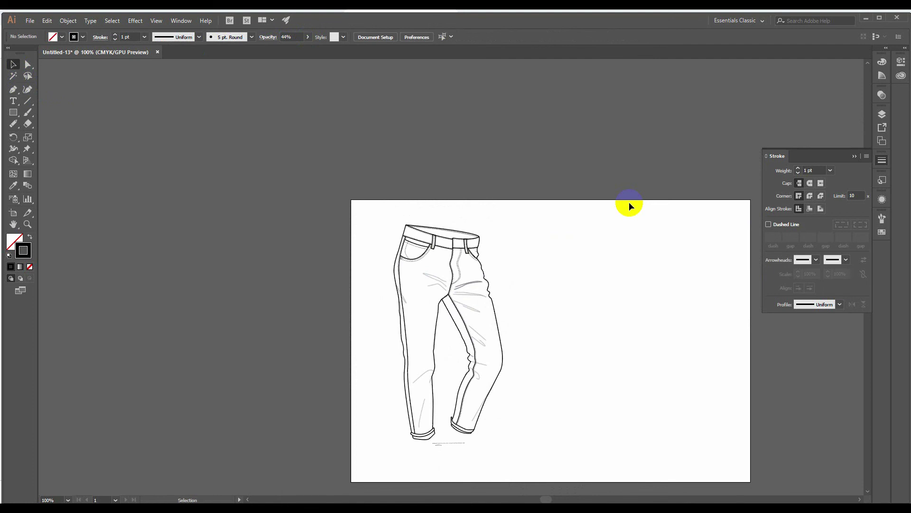
{"action": "left_click", "coordinate": [29, 226]}
{"action": "left_click", "coordinate": [434, 361]}
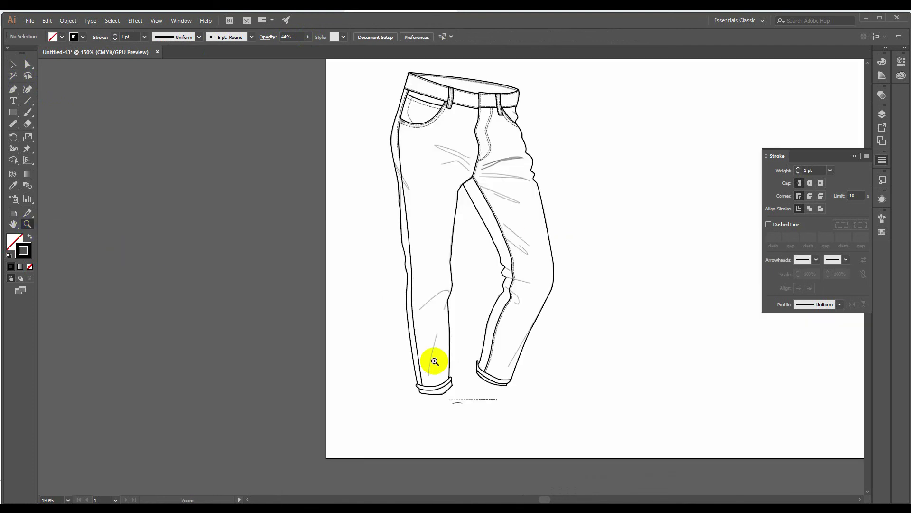
{"action": "left_click", "coordinate": [481, 254]}
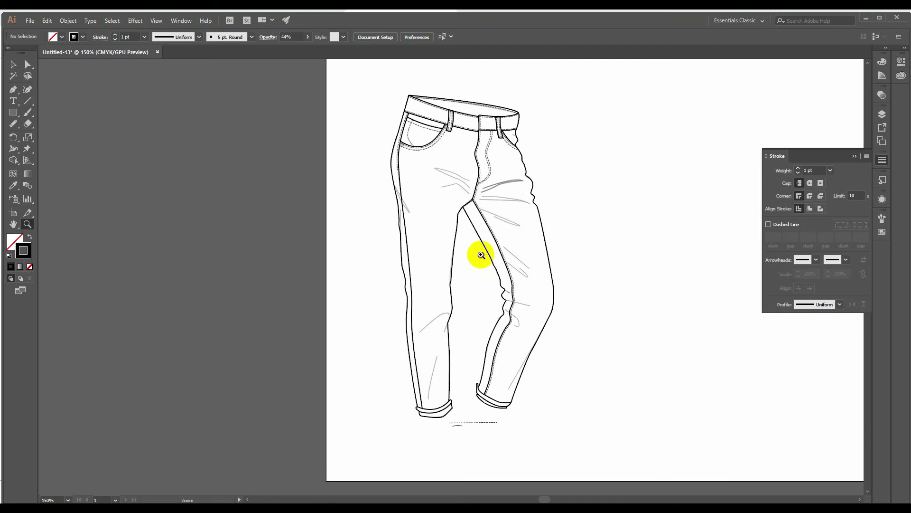
{"action": "left_click", "coordinate": [456, 260]}
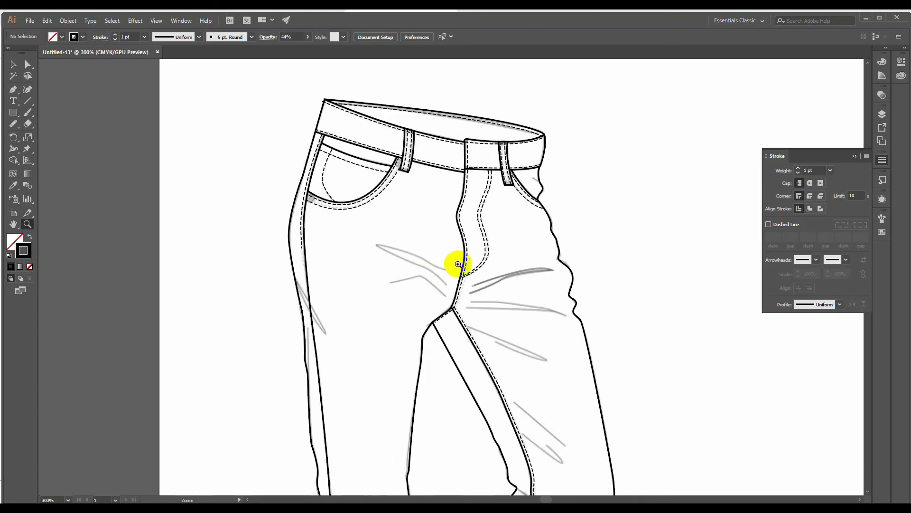
{"action": "left_click", "coordinate": [14, 64]}
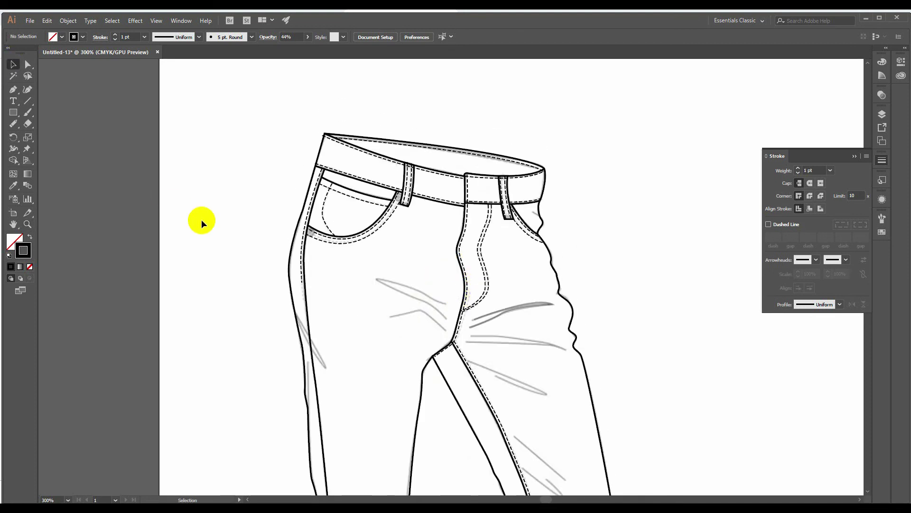
{"action": "scroll", "coordinate": [262, 246], "scroll_direction": "down", "scroll_amount": 8}
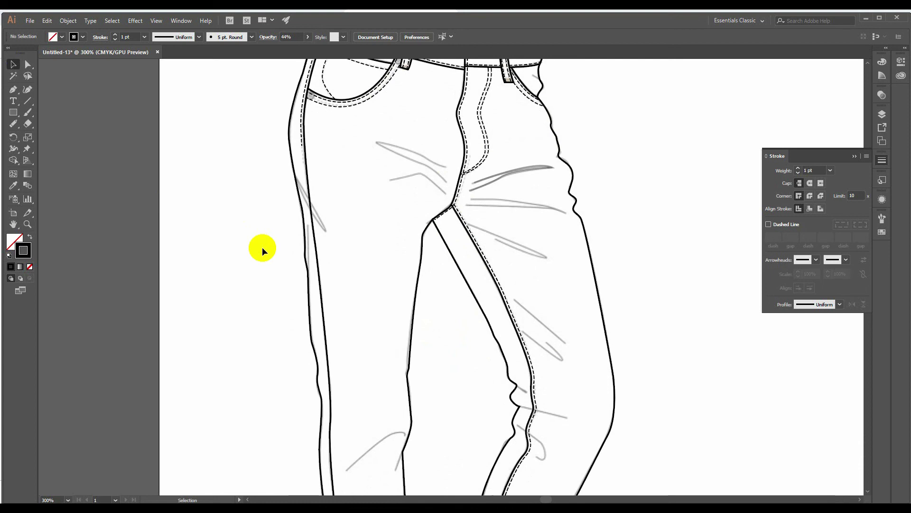
{"action": "scroll", "coordinate": [262, 247], "scroll_direction": "down", "scroll_amount": 1}
{"action": "scroll", "coordinate": [262, 247], "scroll_direction": "up", "scroll_amount": 6}
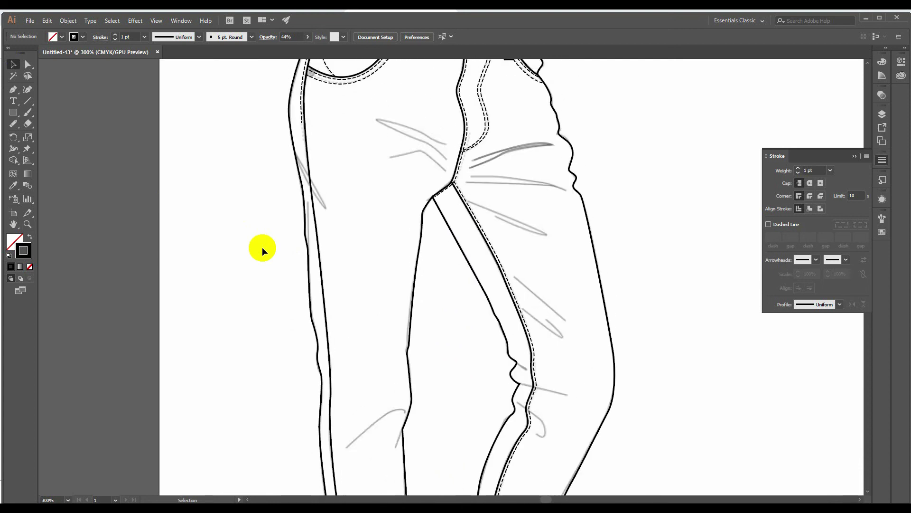
{"action": "scroll", "coordinate": [262, 247], "scroll_direction": "up", "scroll_amount": 3}
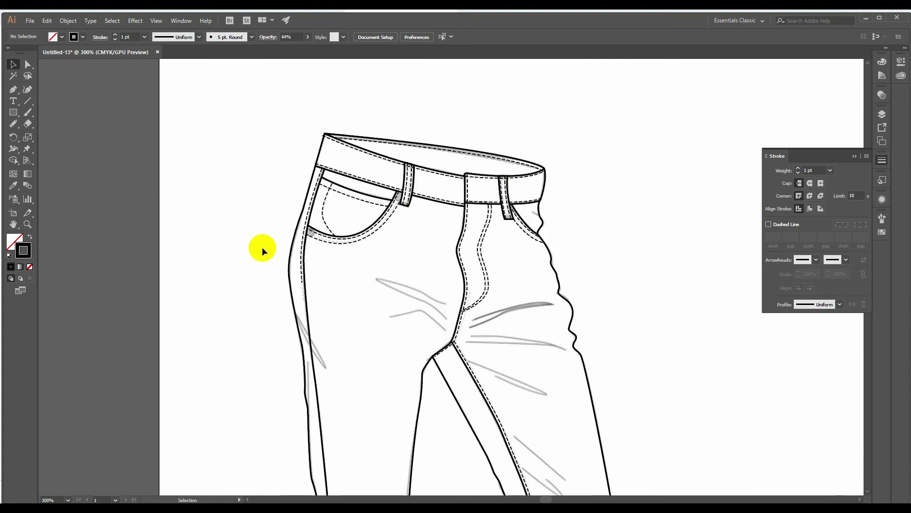
{"action": "left_click_drag", "start_coordinate": [351, 277], "coordinate": [355, 317]}
Step: Unlock all objects, pull the reference sketch image out from behind the traced trousers and delete it
{"action": "left_click", "coordinate": [68, 22]}
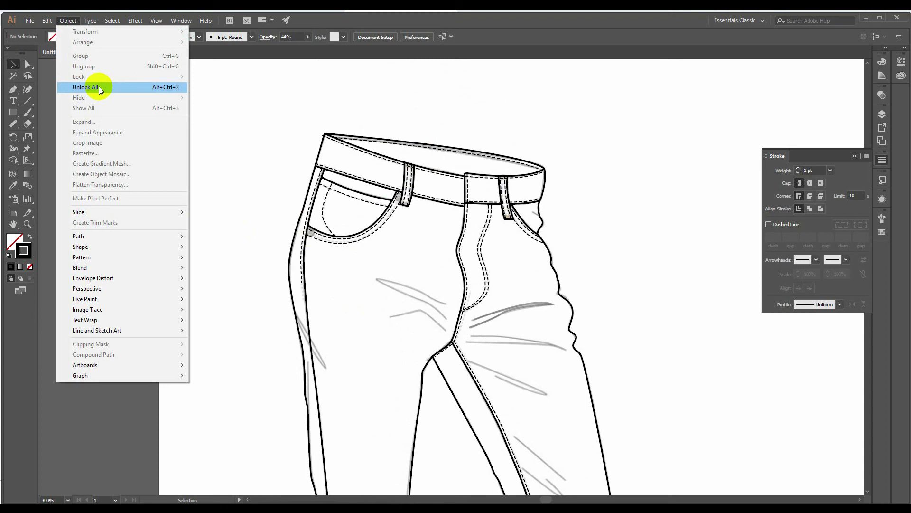
{"action": "left_click", "coordinate": [86, 87]}
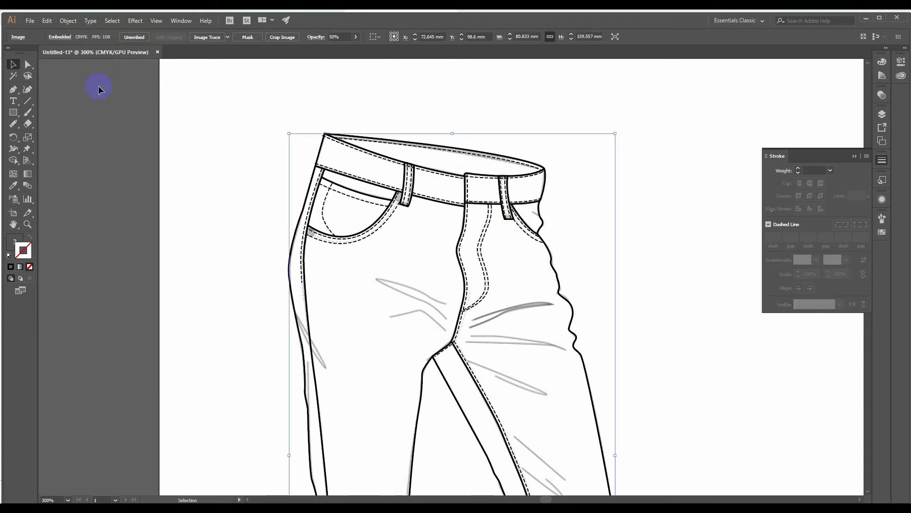
{"action": "left_click", "coordinate": [148, 185]}
{"action": "left_click_drag", "start_coordinate": [368, 266], "coordinate": [674, 227]}
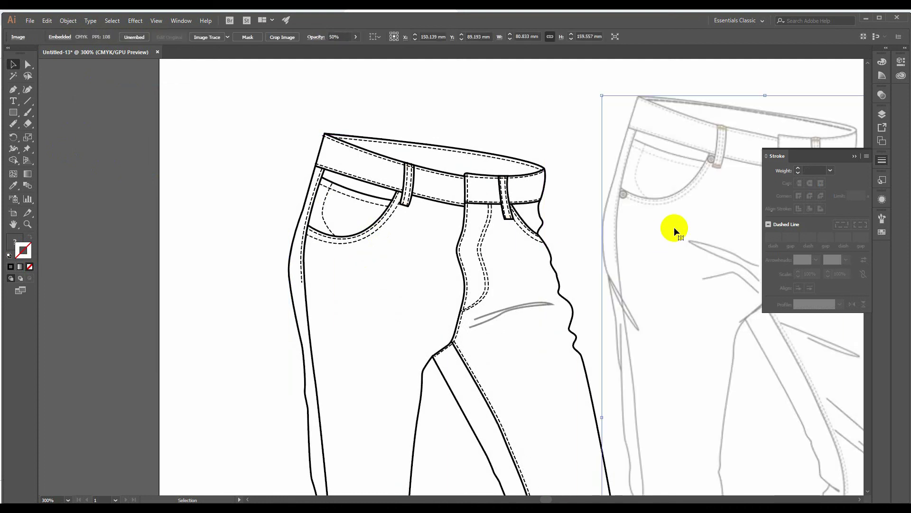
{"action": "key", "text": "Delete"}
{"action": "key", "text": "ctrl+minus"}
{"action": "key", "text": "ctrl+minus"}
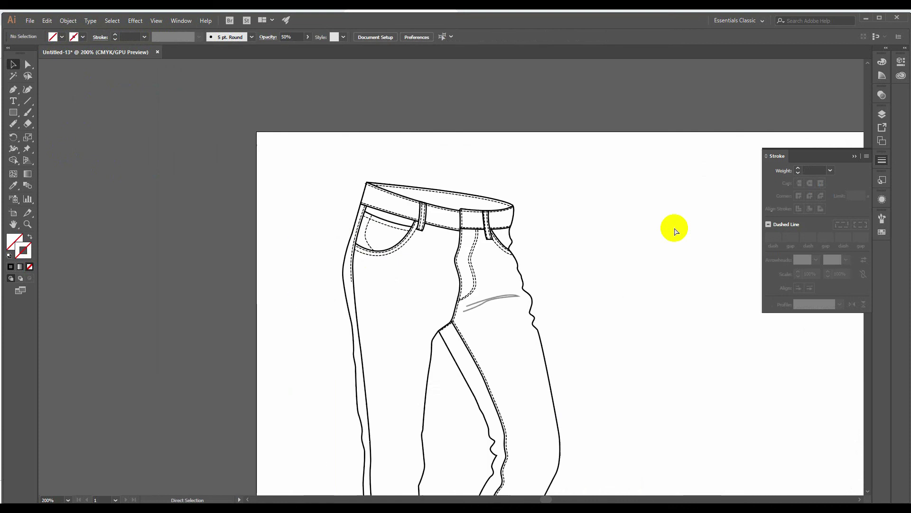
{"action": "scroll", "coordinate": [458, 334], "scroll_direction": "down", "scroll_amount": 2}
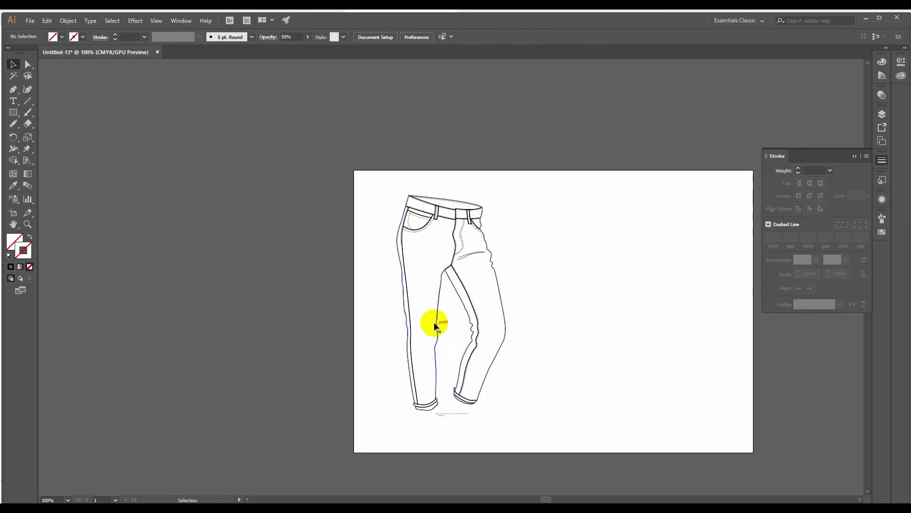
{"action": "left_click", "coordinate": [405, 322]}
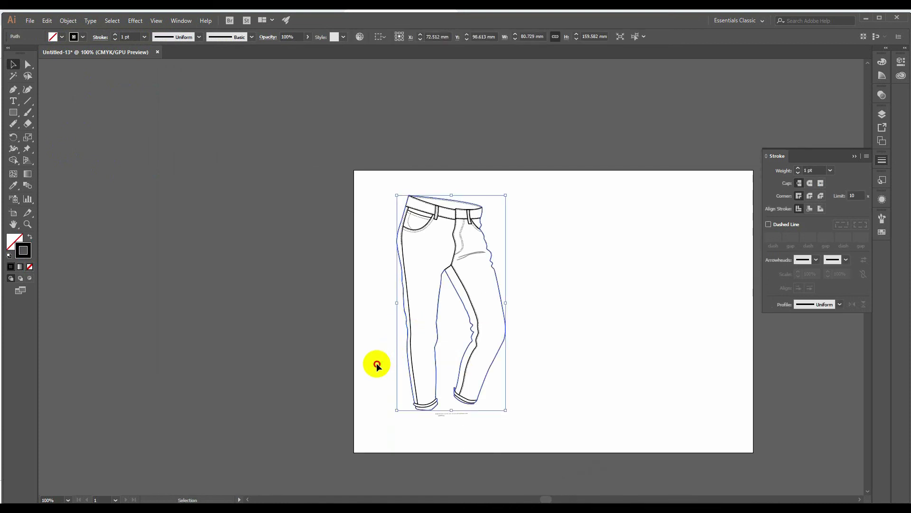
{"action": "left_click", "coordinate": [377, 363]}
Step: Fill the trousers' outer outline path with a light beige-brown swatch, keeping its black stroke
{"action": "left_click", "coordinate": [27, 224]}
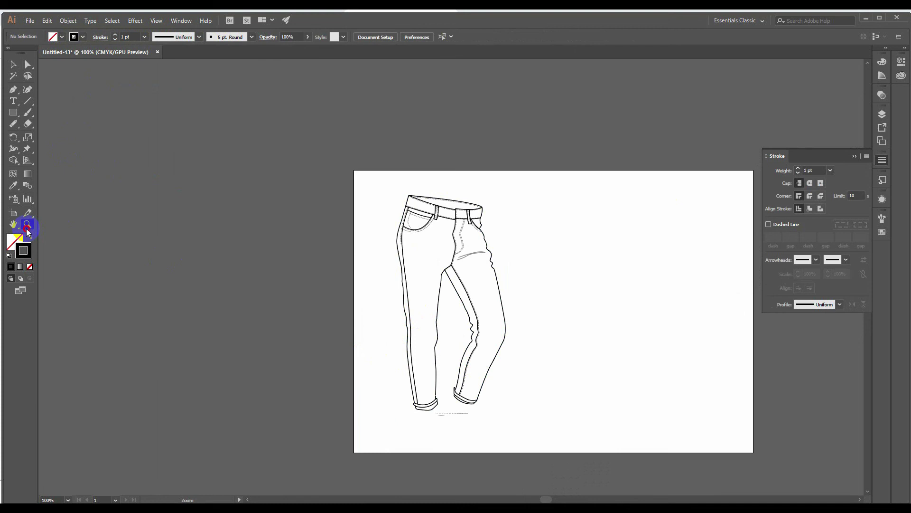
{"action": "left_click", "coordinate": [449, 321]}
{"action": "left_click", "coordinate": [494, 291]}
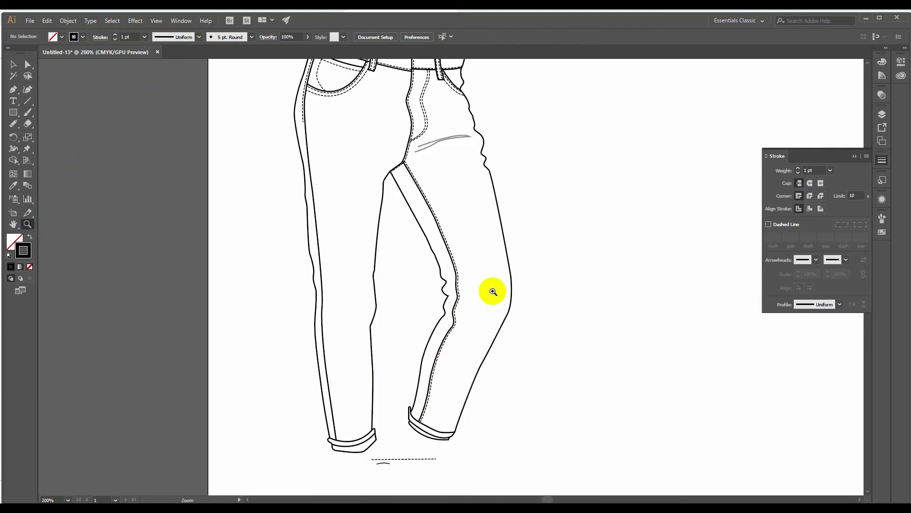
{"action": "left_click", "coordinate": [14, 69]}
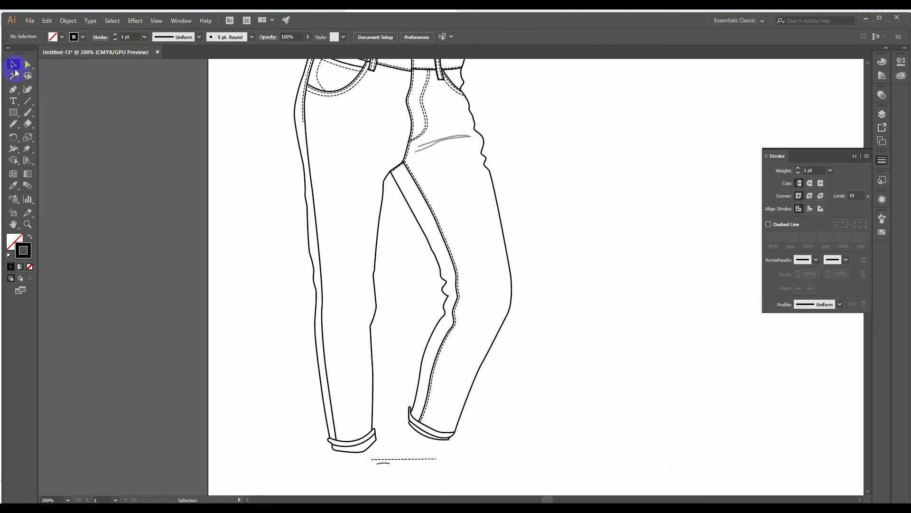
{"action": "left_click", "coordinate": [316, 344]}
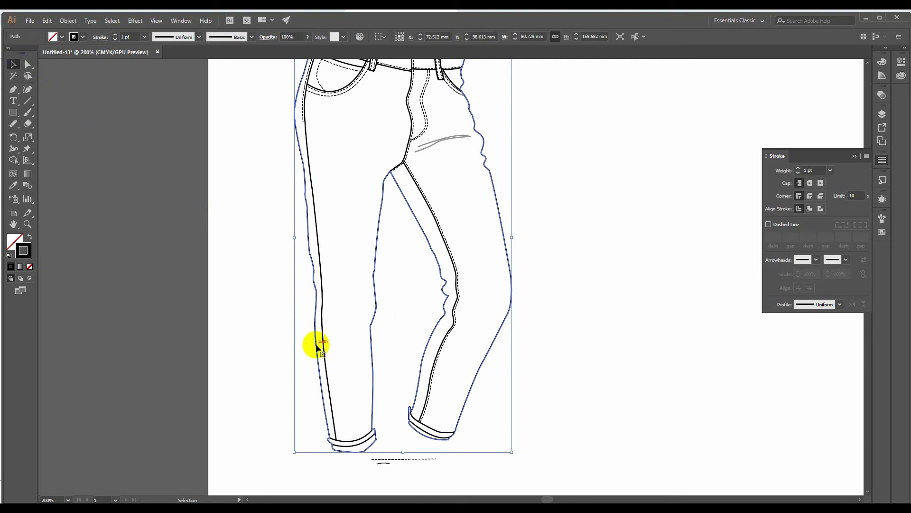
{"action": "left_click", "coordinate": [13, 241]}
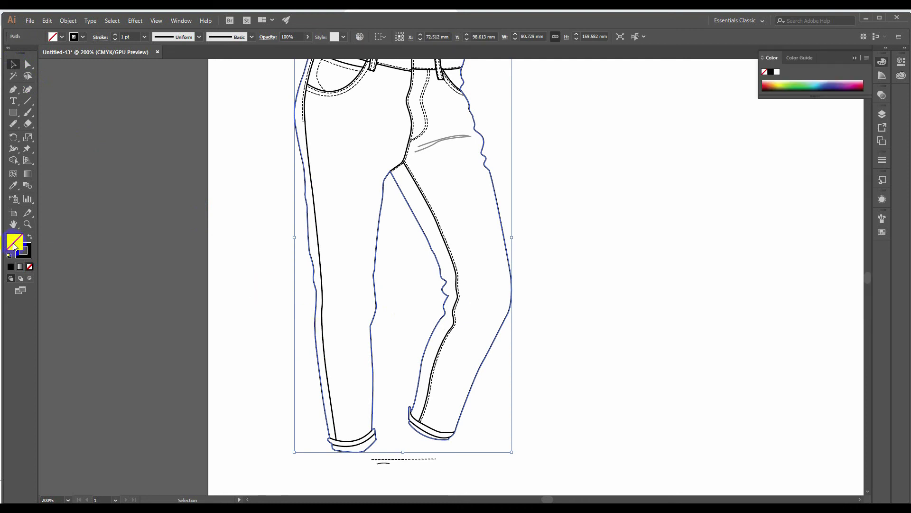
{"action": "left_click", "coordinate": [881, 232]}
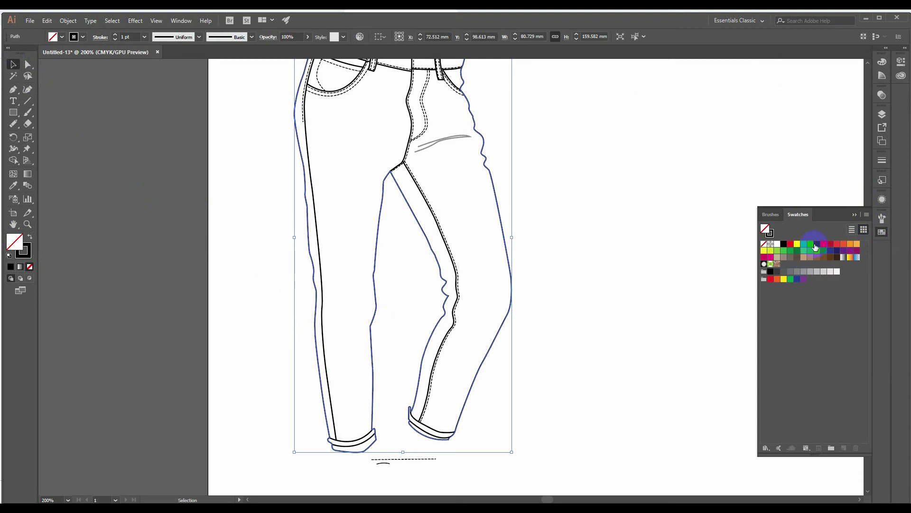
{"action": "left_click", "coordinate": [778, 257]}
{"action": "left_click", "coordinate": [623, 263]}
{"action": "scroll", "coordinate": [623, 263], "scroll_direction": "up", "scroll_amount": 2}
{"action": "scroll", "coordinate": [622, 263], "scroll_direction": "up", "scroll_amount": 1}
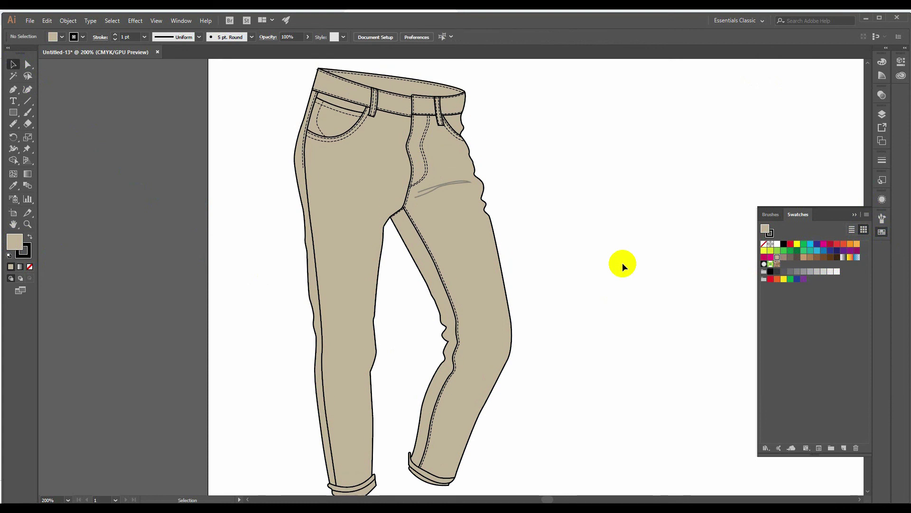
{"action": "scroll", "coordinate": [623, 263], "scroll_direction": "down", "scroll_amount": 2}
{"action": "scroll", "coordinate": [622, 263], "scroll_direction": "up", "scroll_amount": 2}
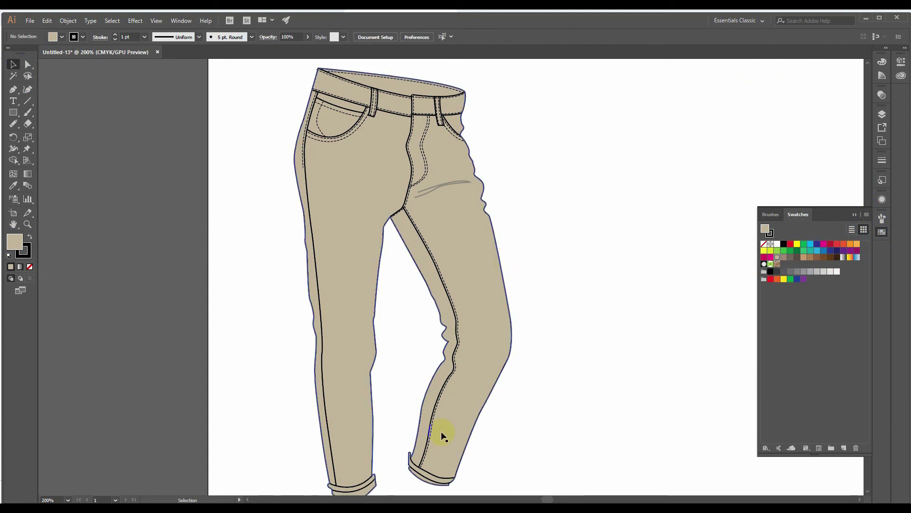
Step: Switch to Chrome, search Google for "DENIM SWATCHES" in a new tab and show the image results
{"action": "left_click", "coordinate": [417, 506]}
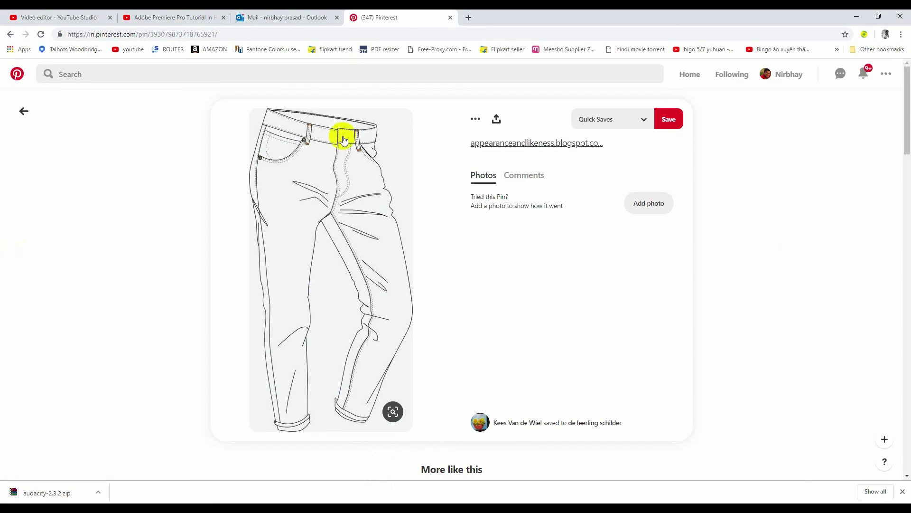
{"action": "left_click", "coordinate": [468, 17]}
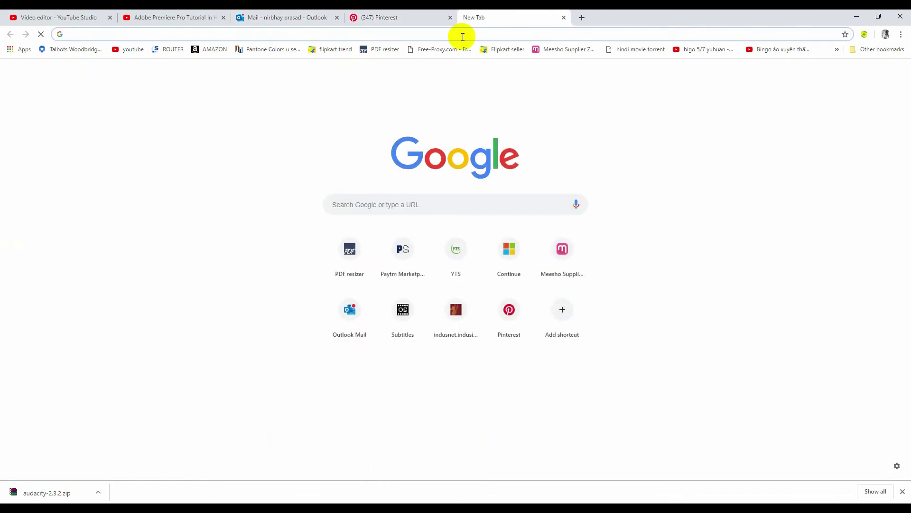
{"action": "left_click", "coordinate": [403, 208]}
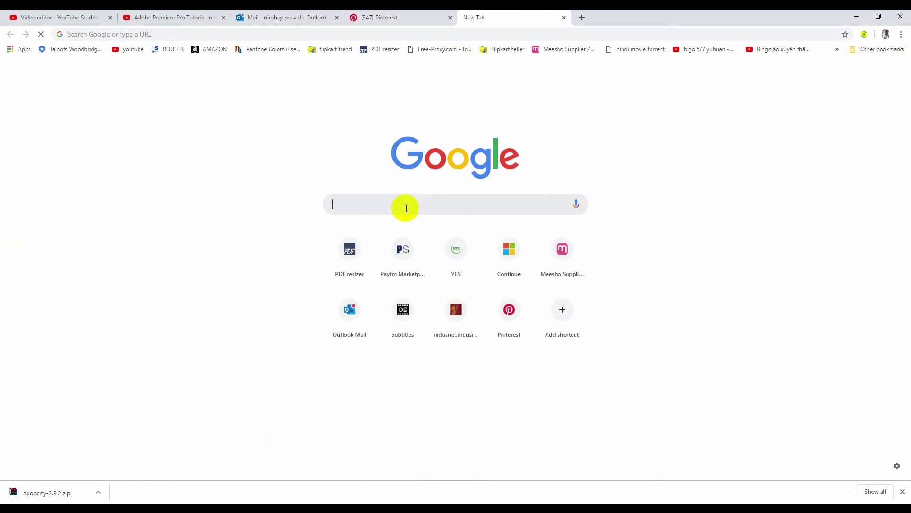
{"action": "type", "text": "DENIM SWATC"}
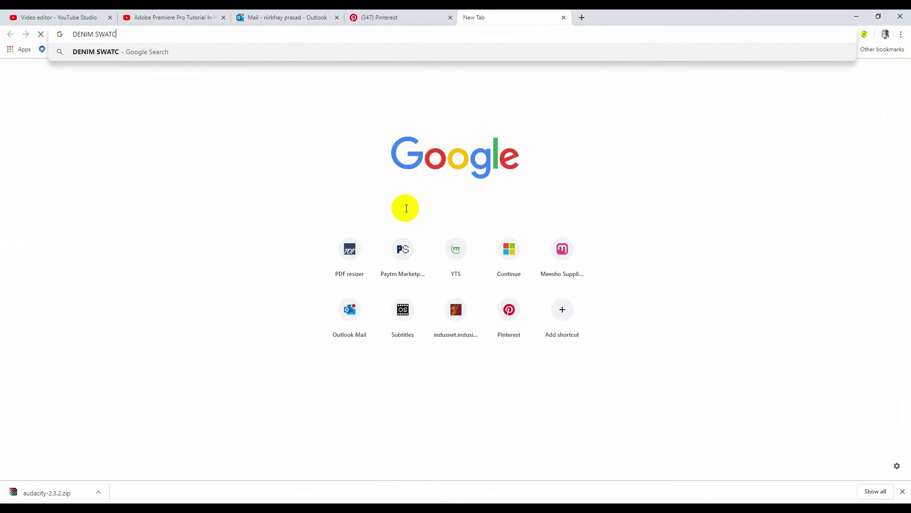
{"action": "type", "text": "HES"}
{"action": "key", "text": "Return"}
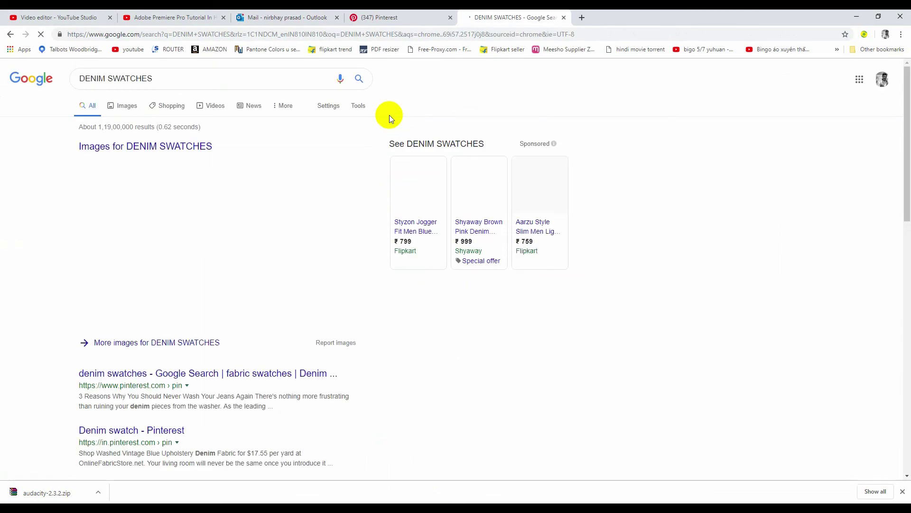
{"action": "left_click", "coordinate": [124, 189]}
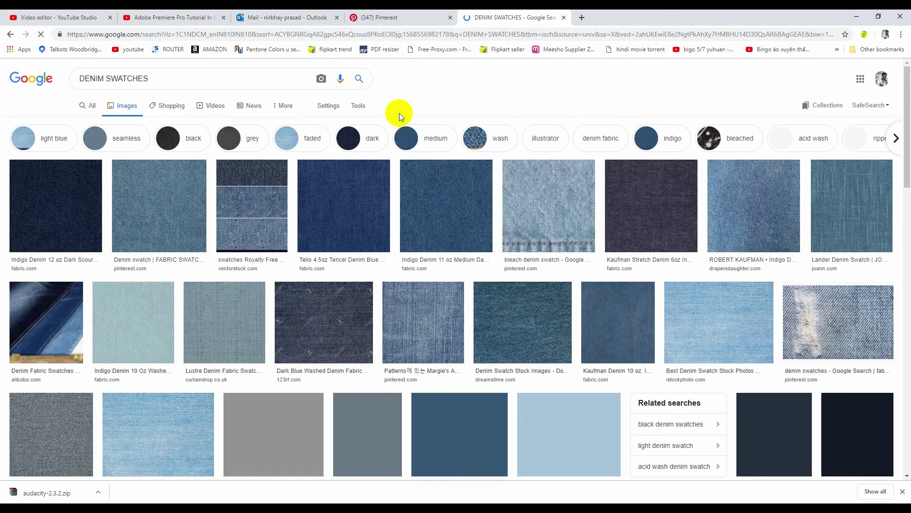
Step: Copy the dark blue Telio Tencel denim image from the results and paste it into the trousers document in Illustrator
{"action": "left_click", "coordinate": [371, 208]}
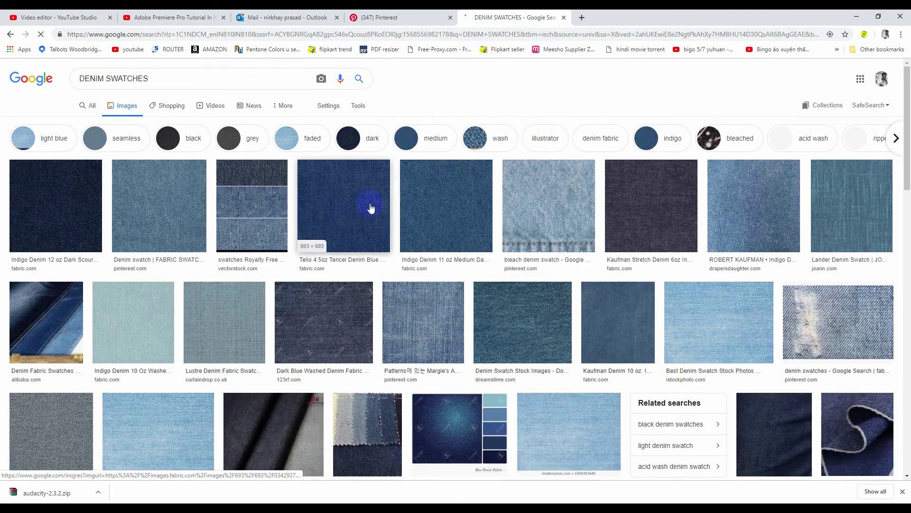
{"action": "right_click", "coordinate": [333, 201]}
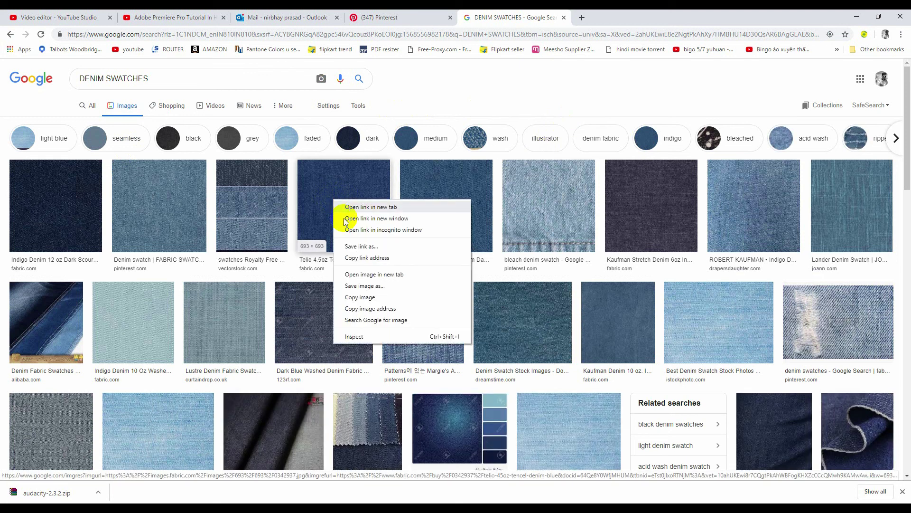
{"action": "left_click", "coordinate": [366, 297]}
{"action": "key", "text": "alt+Tab"}
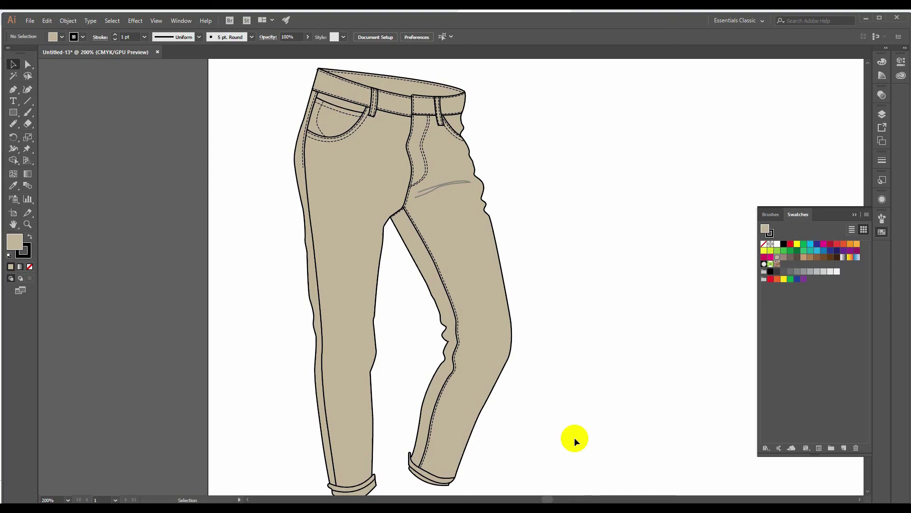
{"action": "key", "text": "ctrl+v"}
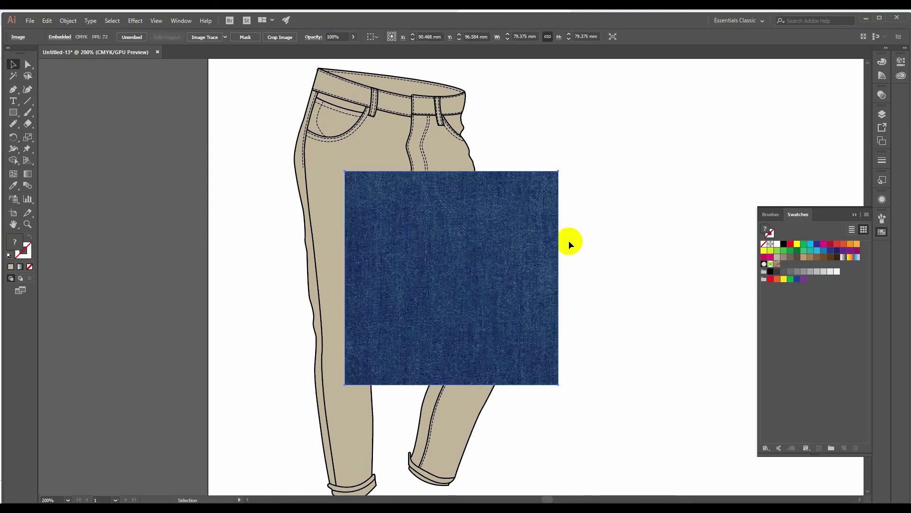
Step: Scale the pasted denim image down proportionally about its centre to about 38.3 mm square
{"action": "left_click", "coordinate": [570, 176]}
{"action": "left_click", "coordinate": [549, 192]}
{"action": "left_click", "coordinate": [558, 173]}
{"action": "left_click_drag", "start_coordinate": [559, 172], "coordinate": [509, 224]}
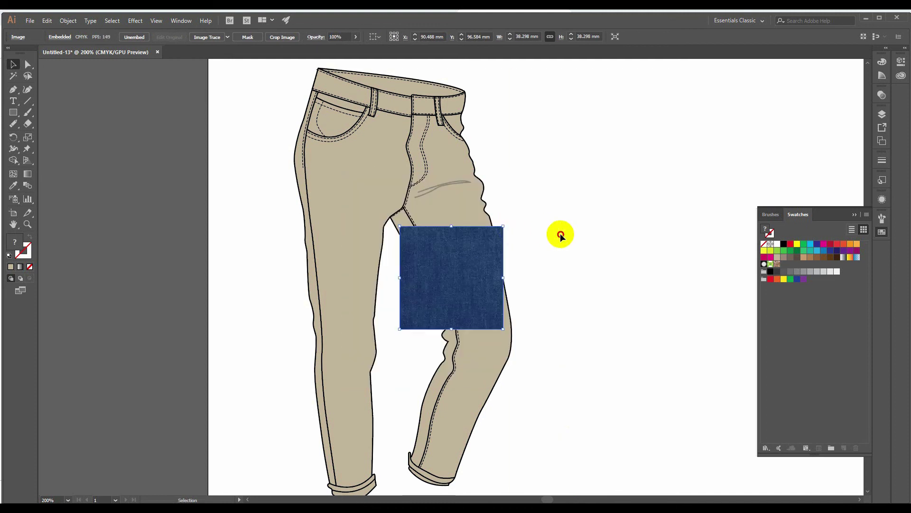
Step: Place the denim square on the blank area beside the trousers, add it to the swatches as a pattern, and deselect it
{"action": "left_click_drag", "start_coordinate": [441, 282], "coordinate": [786, 325]}
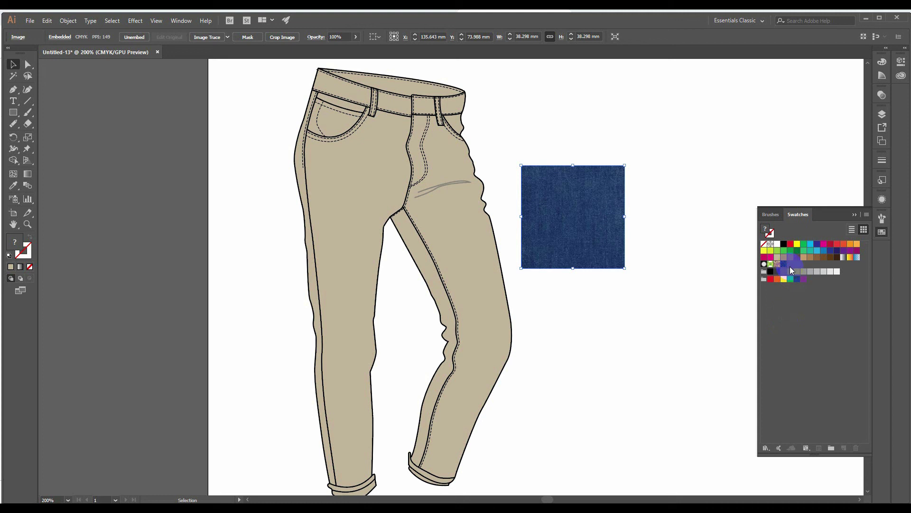
{"action": "left_click", "coordinate": [784, 267]}
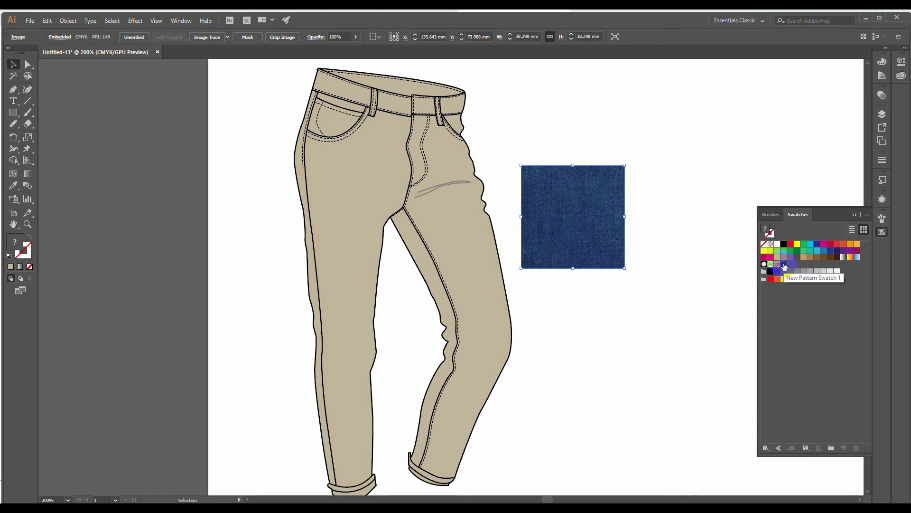
{"action": "left_click", "coordinate": [661, 323]}
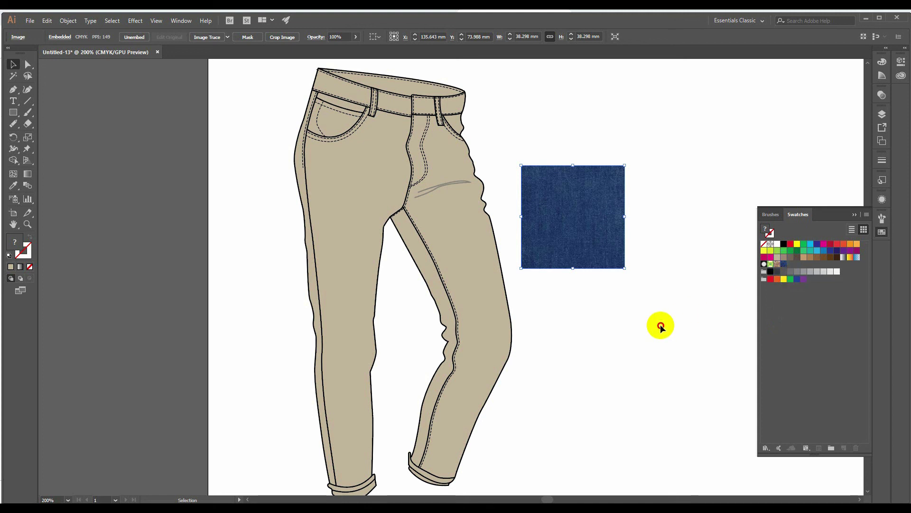
Step: Try the new denim pattern swatch as the fill of the trousers' outer outline path, undo it and deselect the path
{"action": "left_click", "coordinate": [26, 64]}
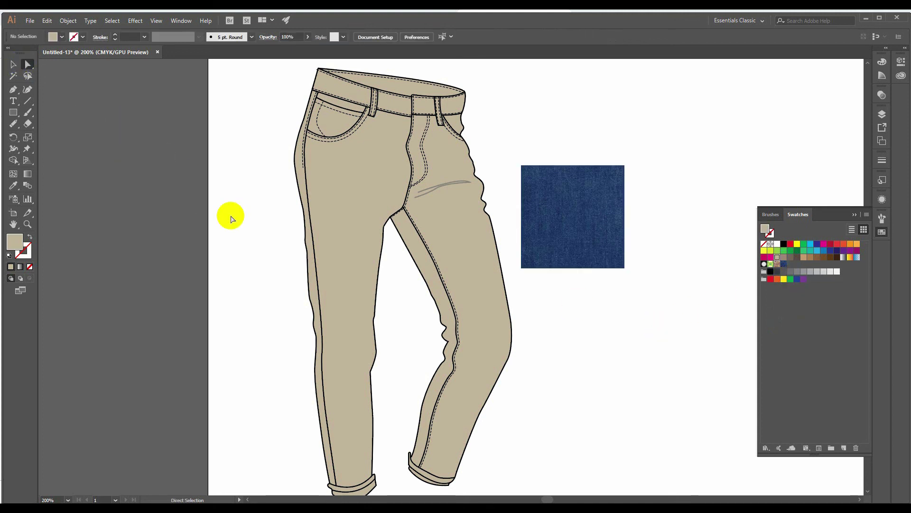
{"action": "left_click", "coordinate": [306, 261]}
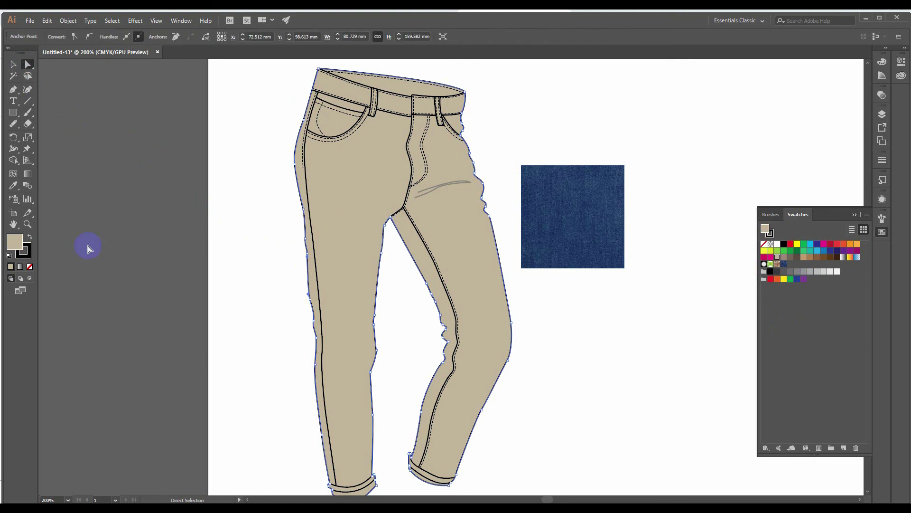
{"action": "left_click", "coordinate": [791, 245]}
{"action": "left_click", "coordinate": [783, 264]}
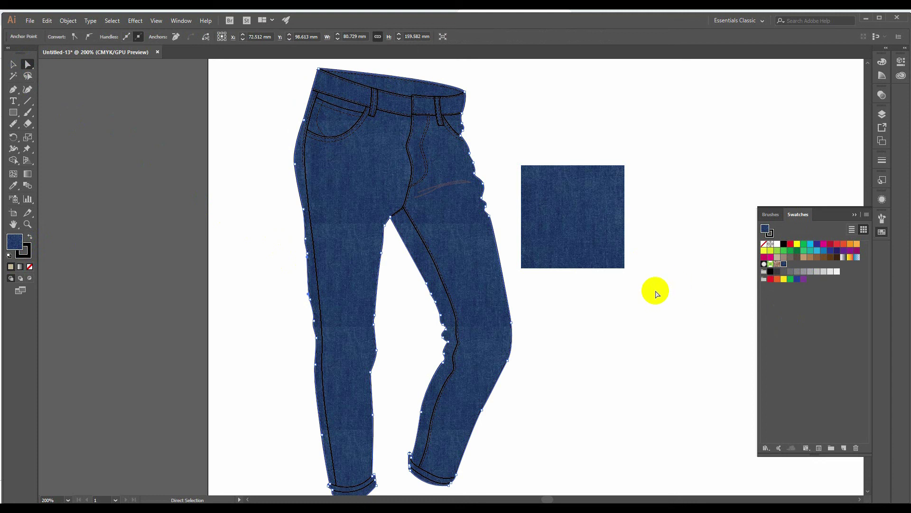
{"action": "key", "text": "ctrl+z"}
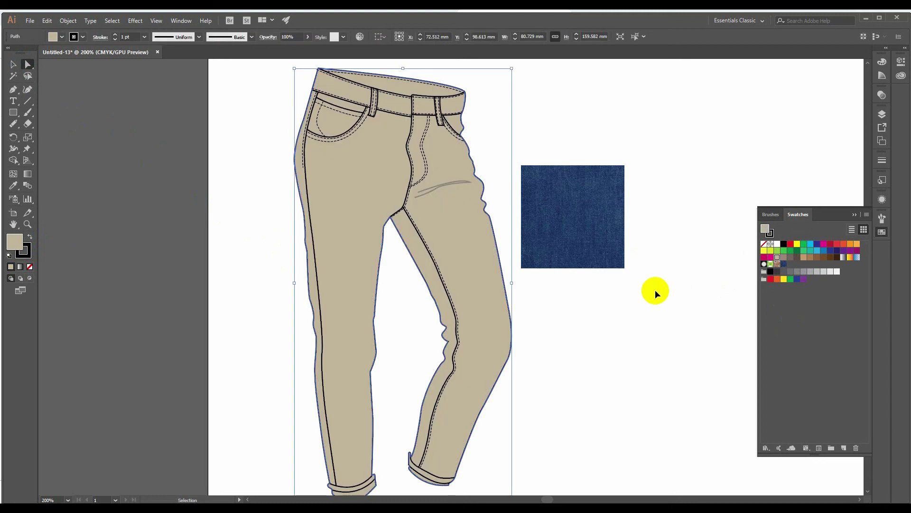
{"action": "left_click", "coordinate": [655, 291]}
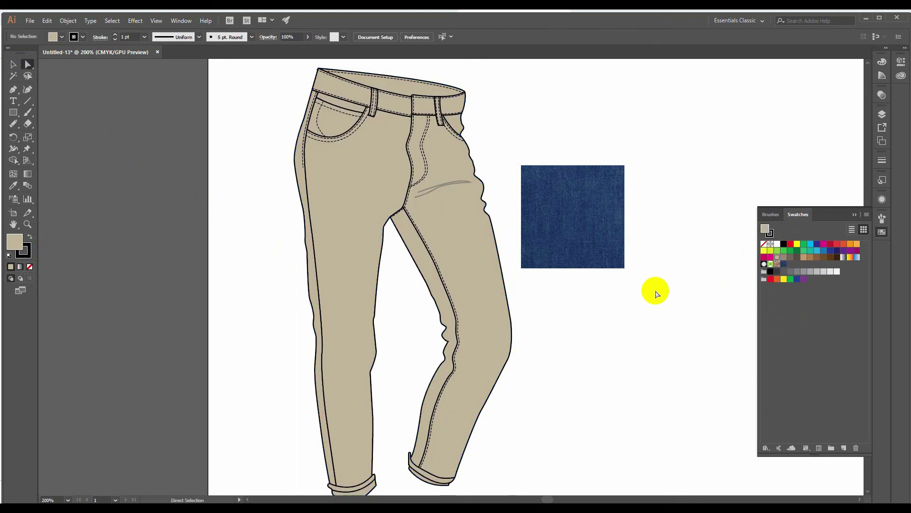